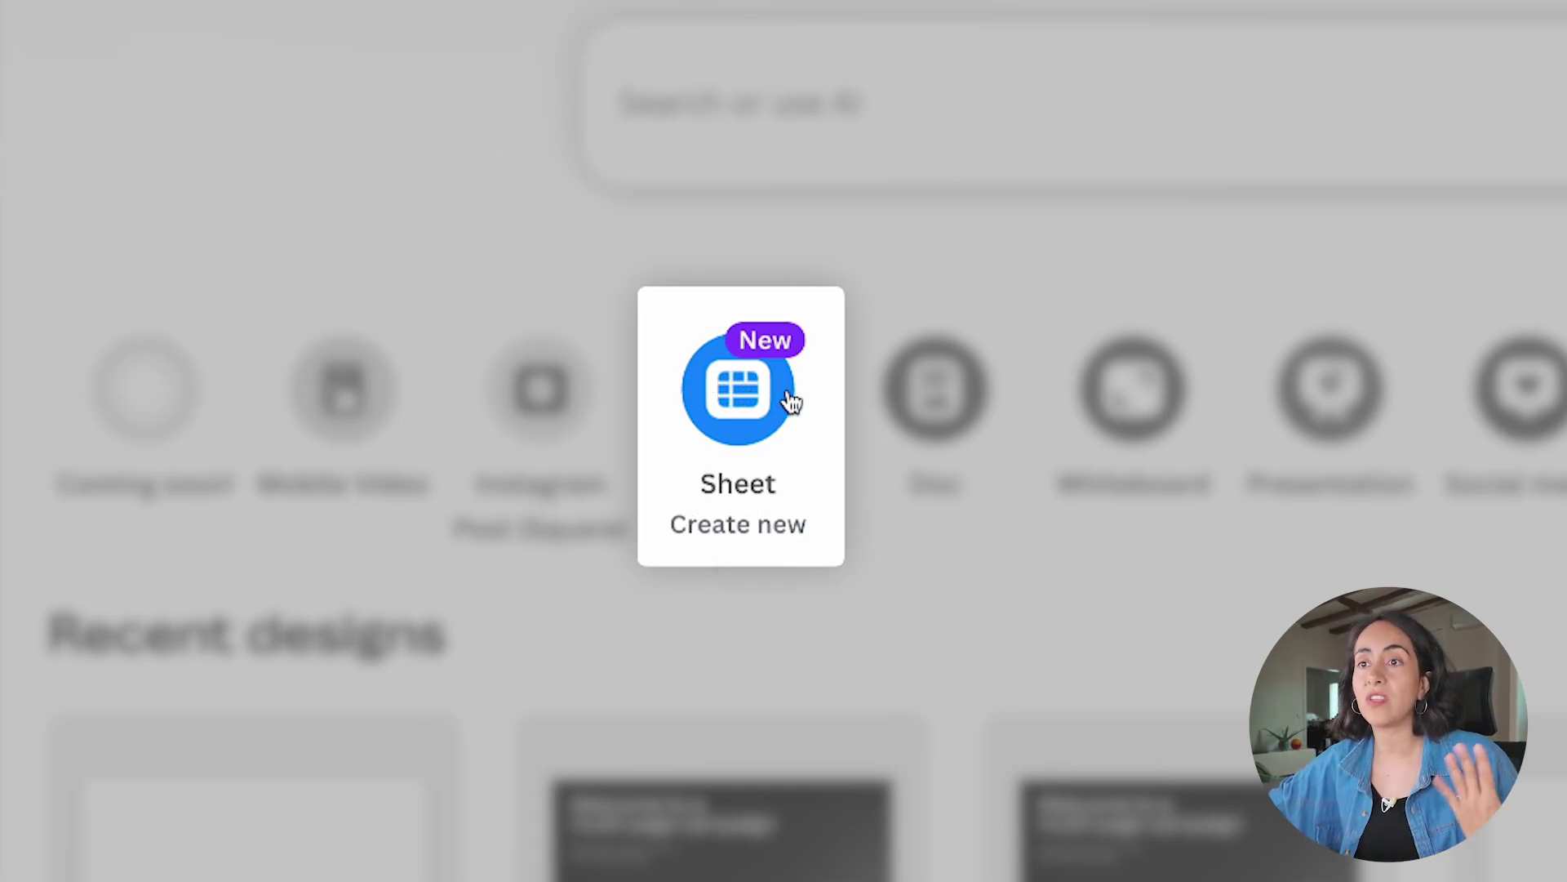
# - Create a new sheet and replace its blank page with the red and pink Social Media Calendar template
pyautogui.click(741, 396)
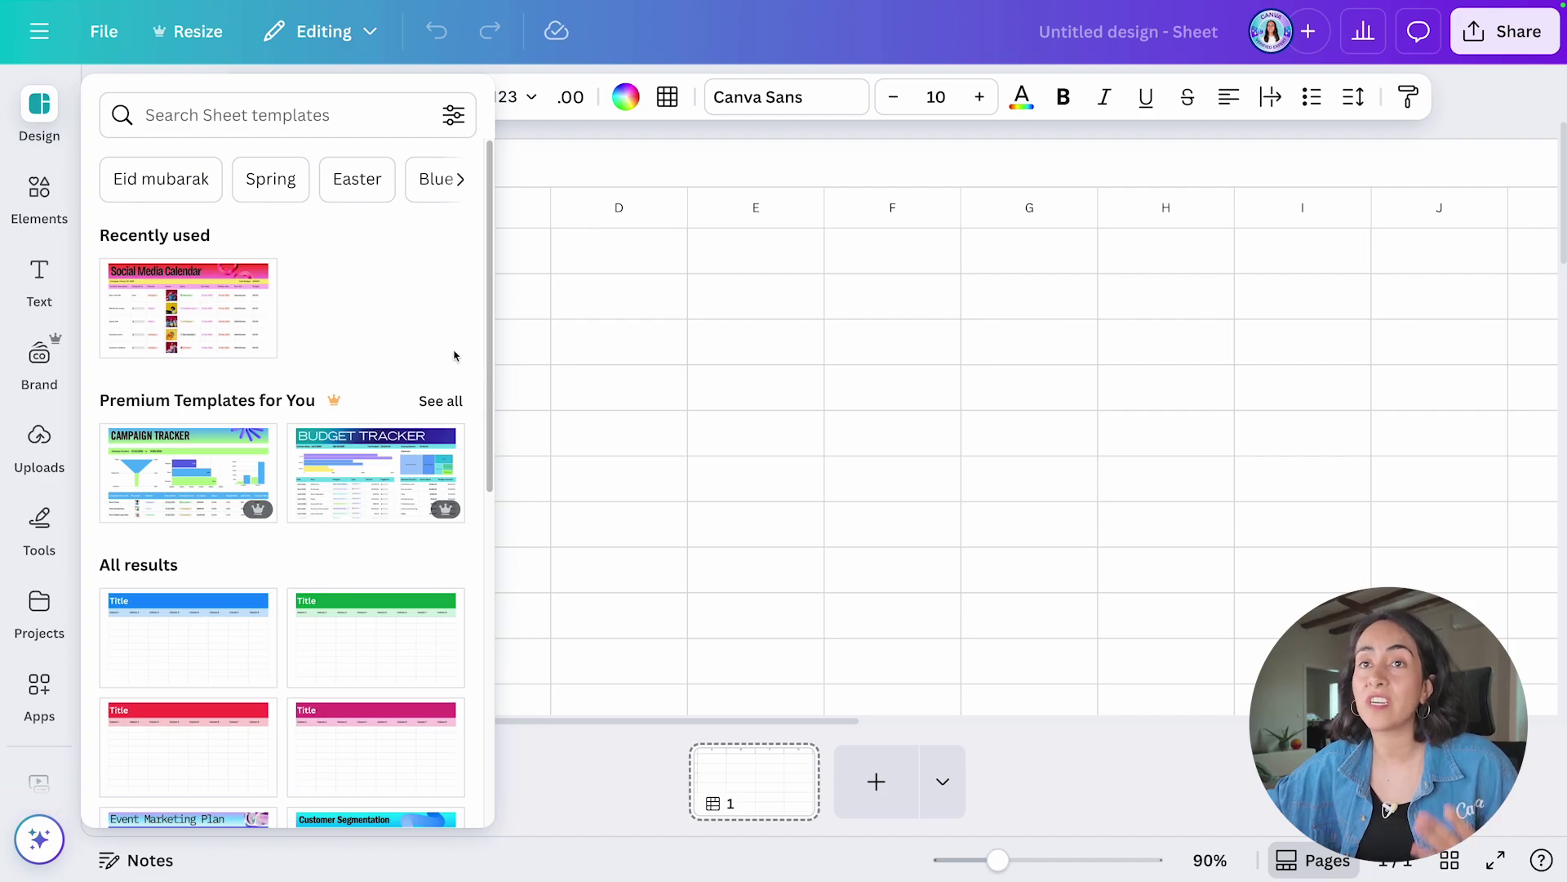
pyautogui.scroll(-1, 456, 357)
pyautogui.scroll(-8, 477, 383)
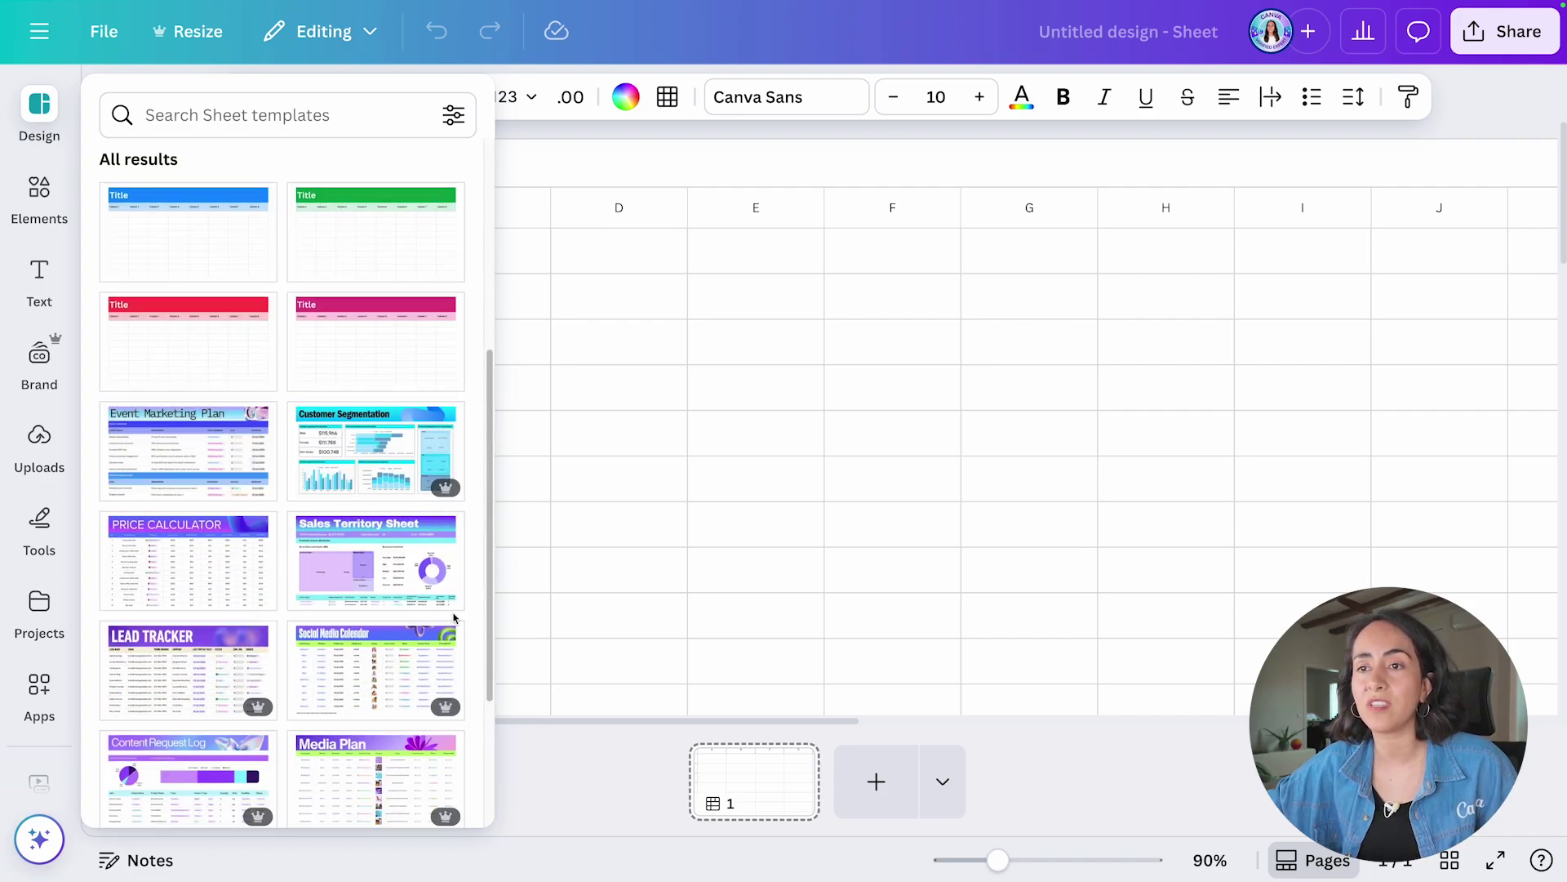
pyautogui.scroll(-4, 482, 612)
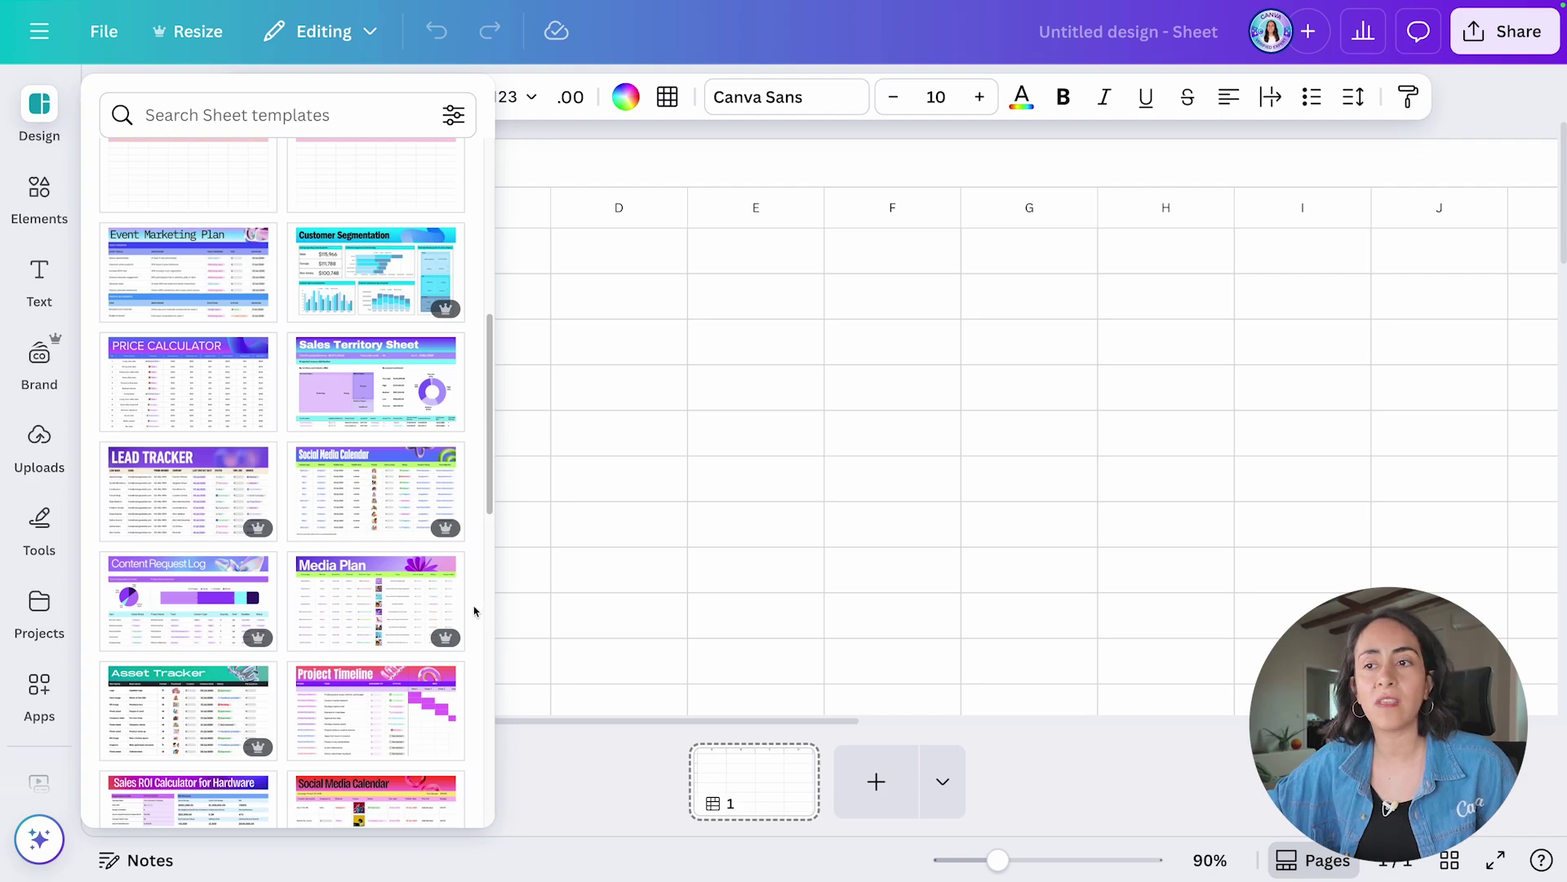
pyautogui.scroll(-4, 475, 612)
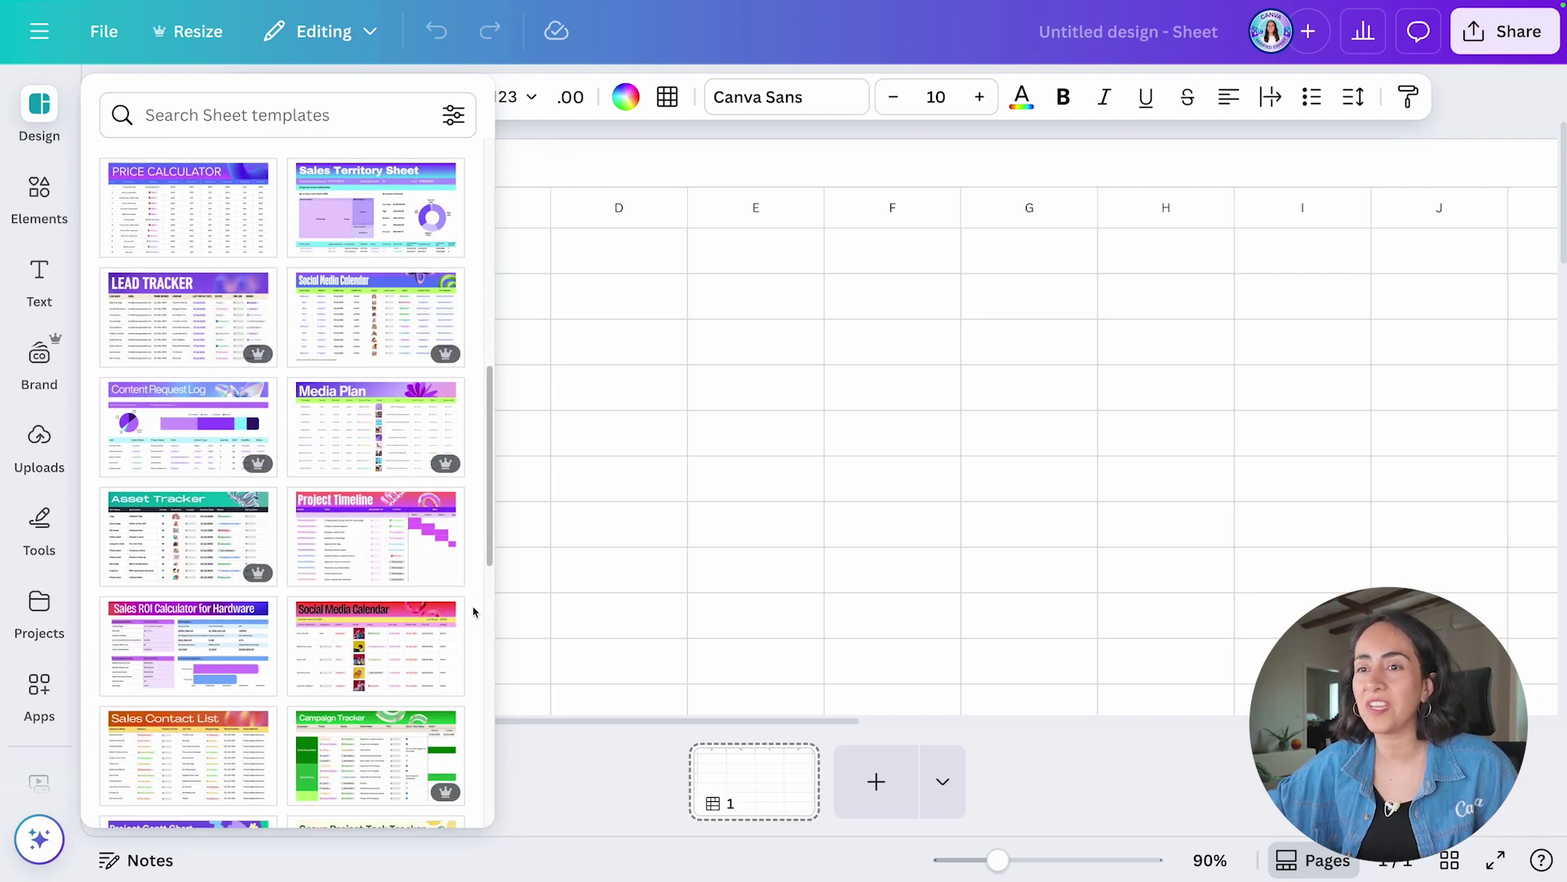
pyautogui.scroll(-2, 473, 612)
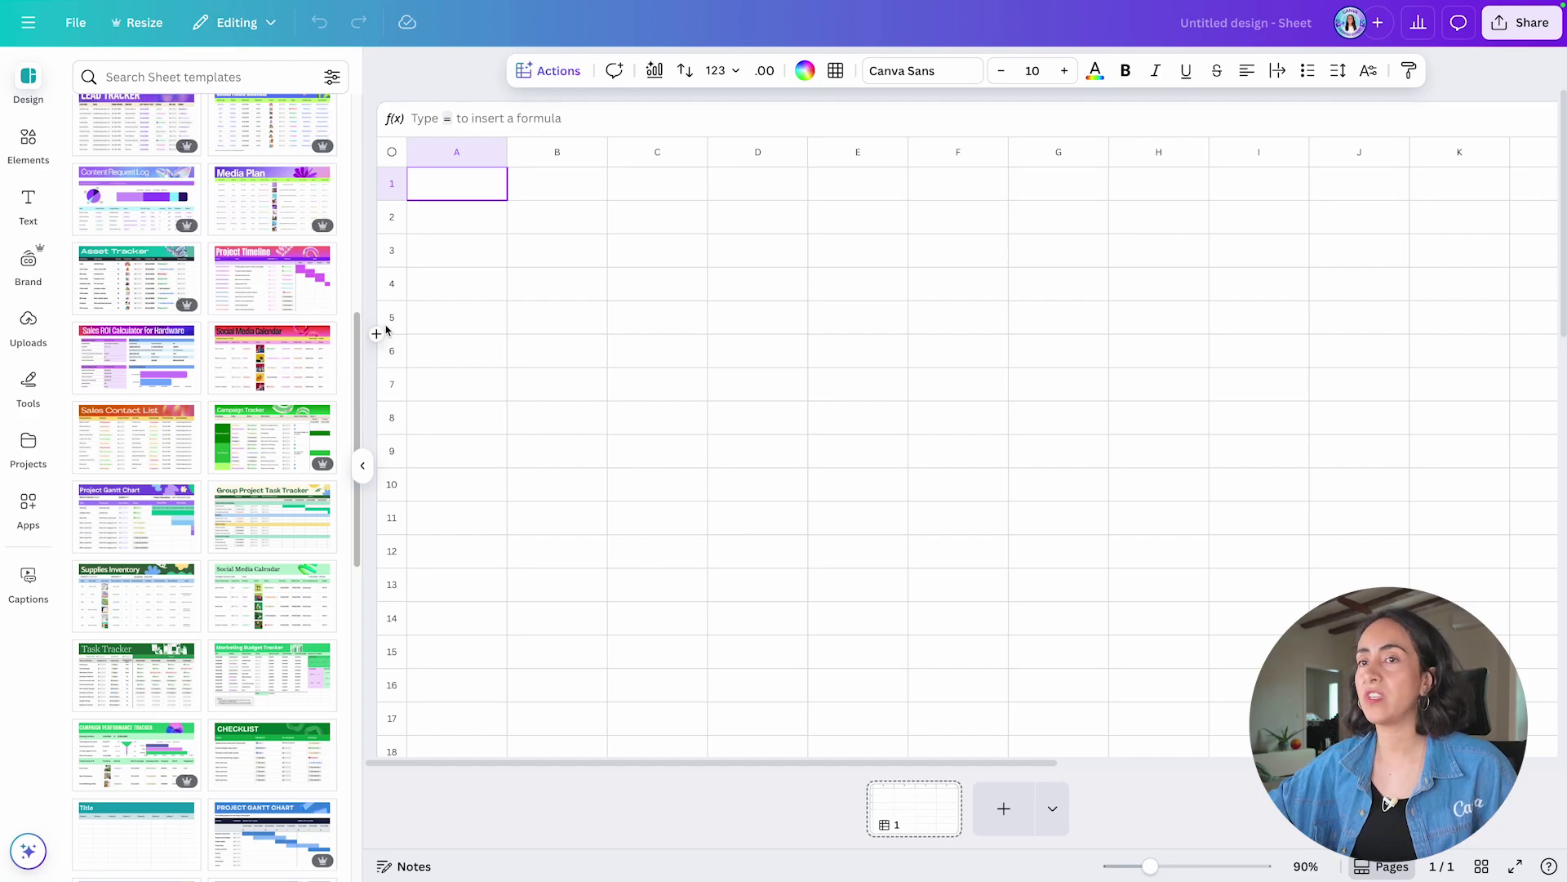
pyautogui.click(267, 357)
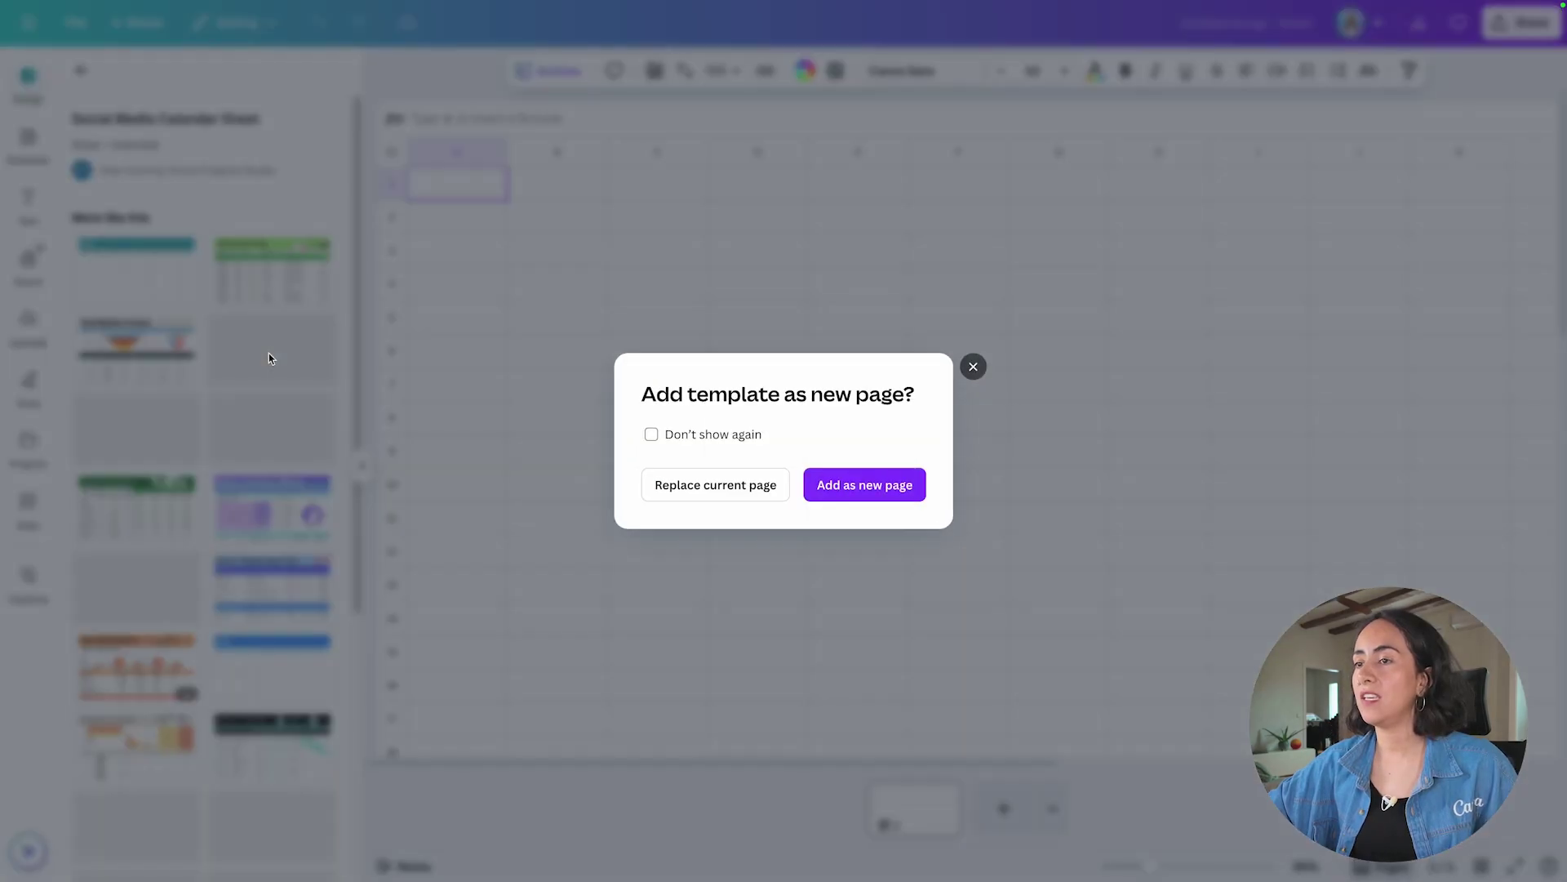
pyautogui.click(770, 501)
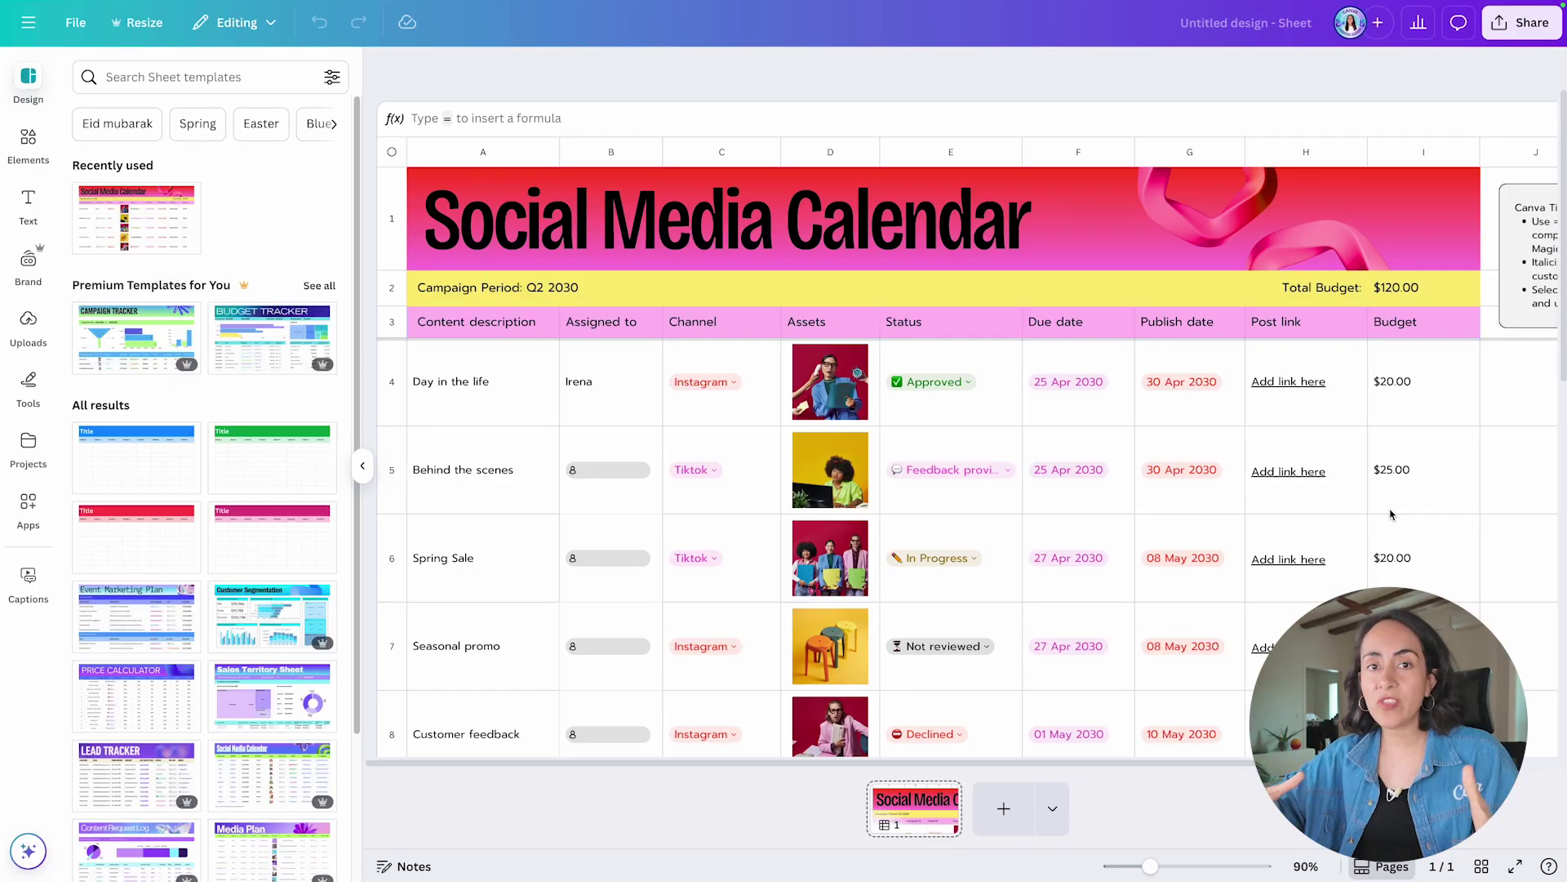
# - Collapse the template list and examine the publish date picker and status choices of the "Day in the life" row
pyautogui.click(424, 470)
pyautogui.click(362, 465)
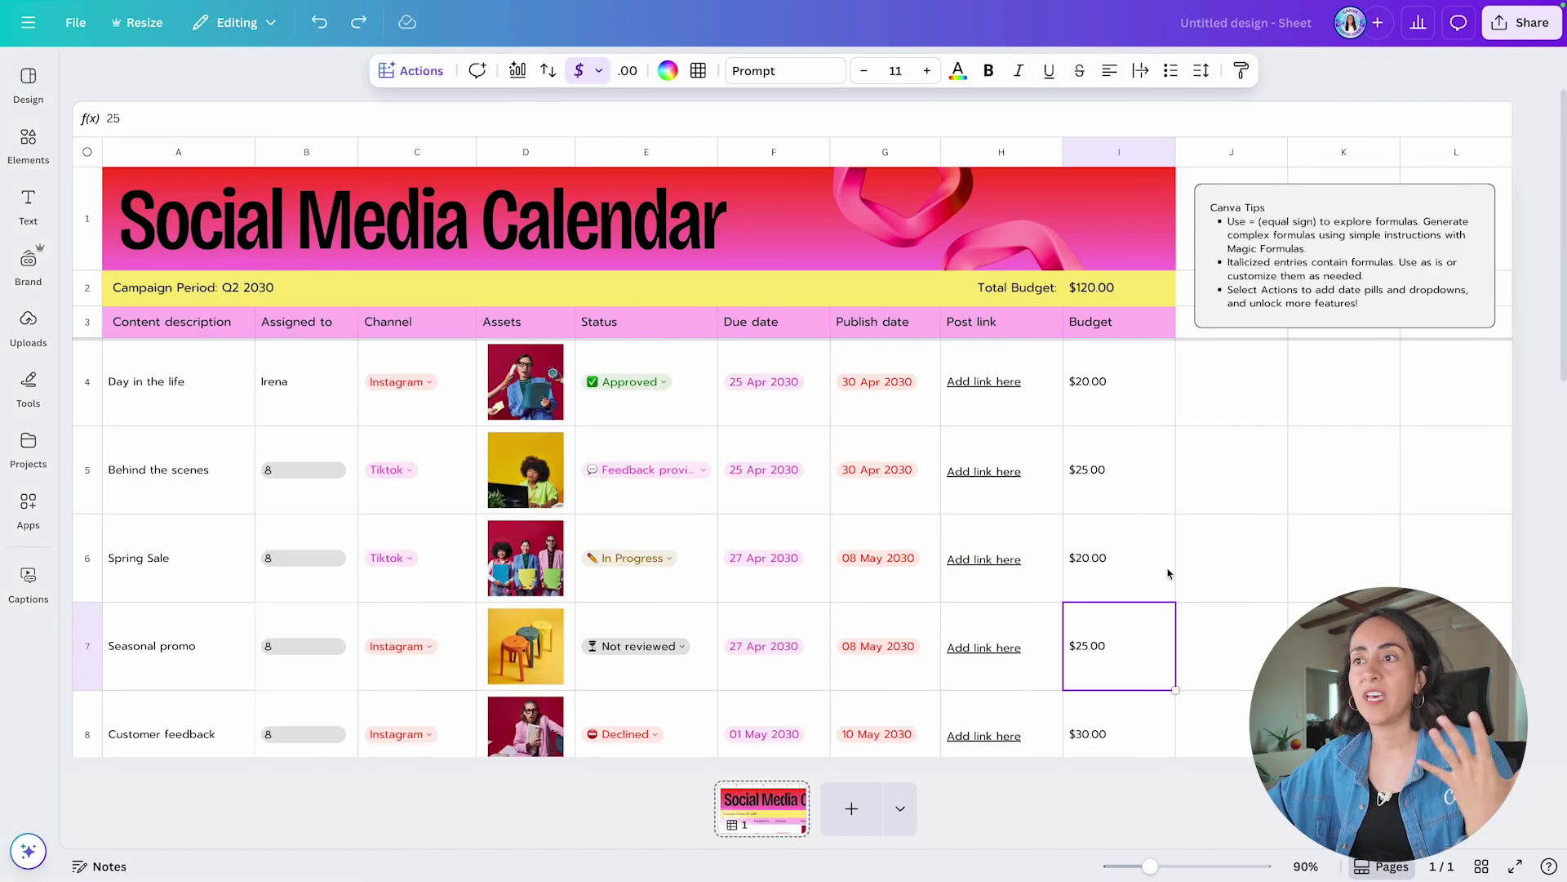
pyautogui.click(861, 381)
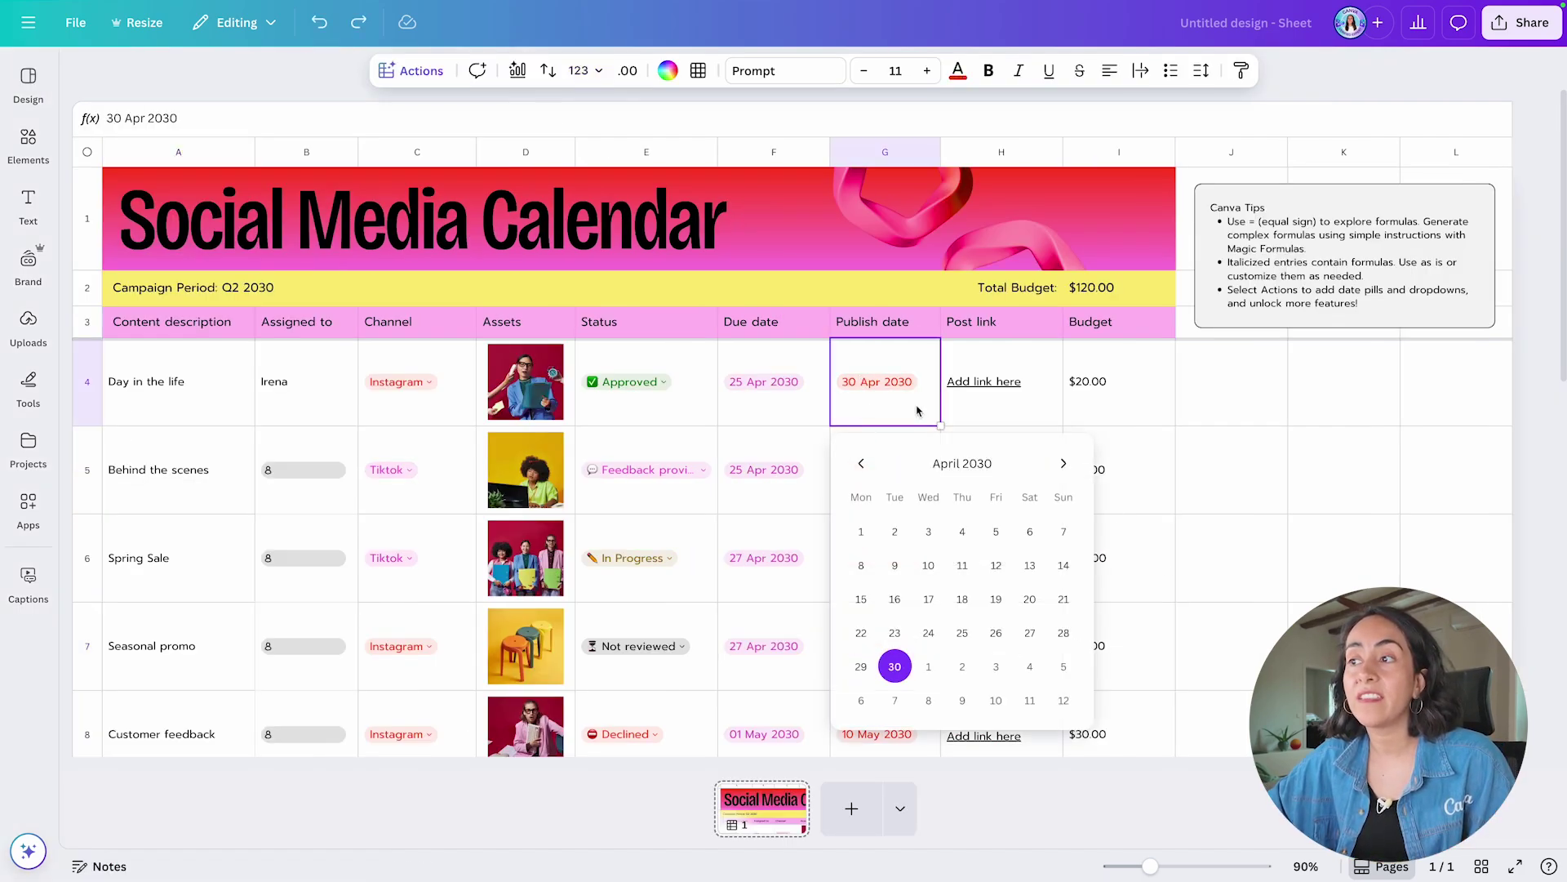
pyautogui.click(662, 381)
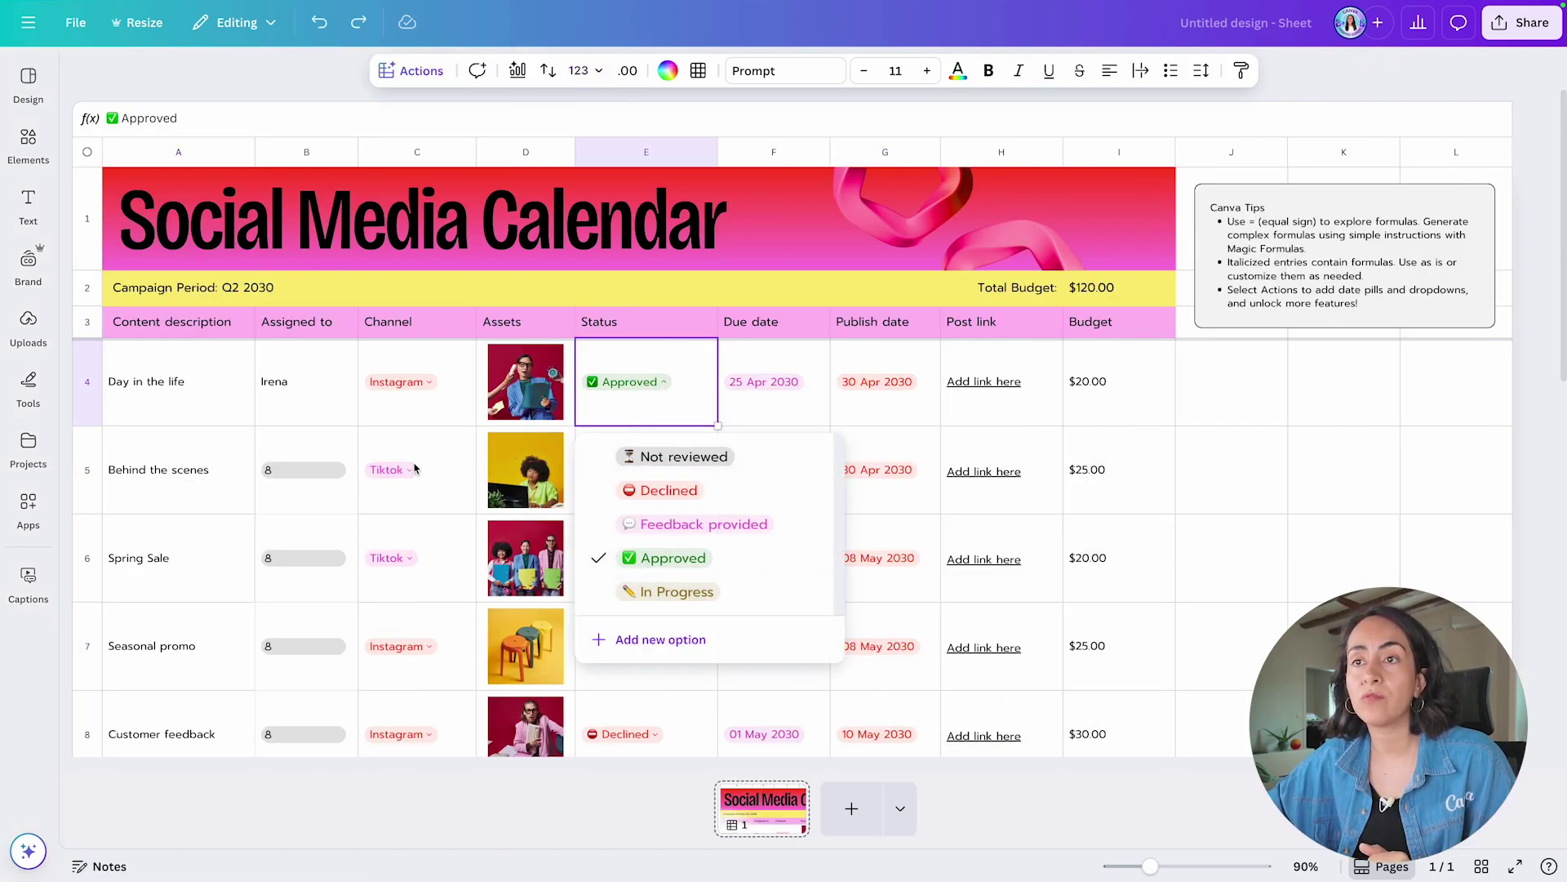
# - Assign the "Behind the scenes" row to a team member in the Assigned to column
pyautogui.click(310, 494)
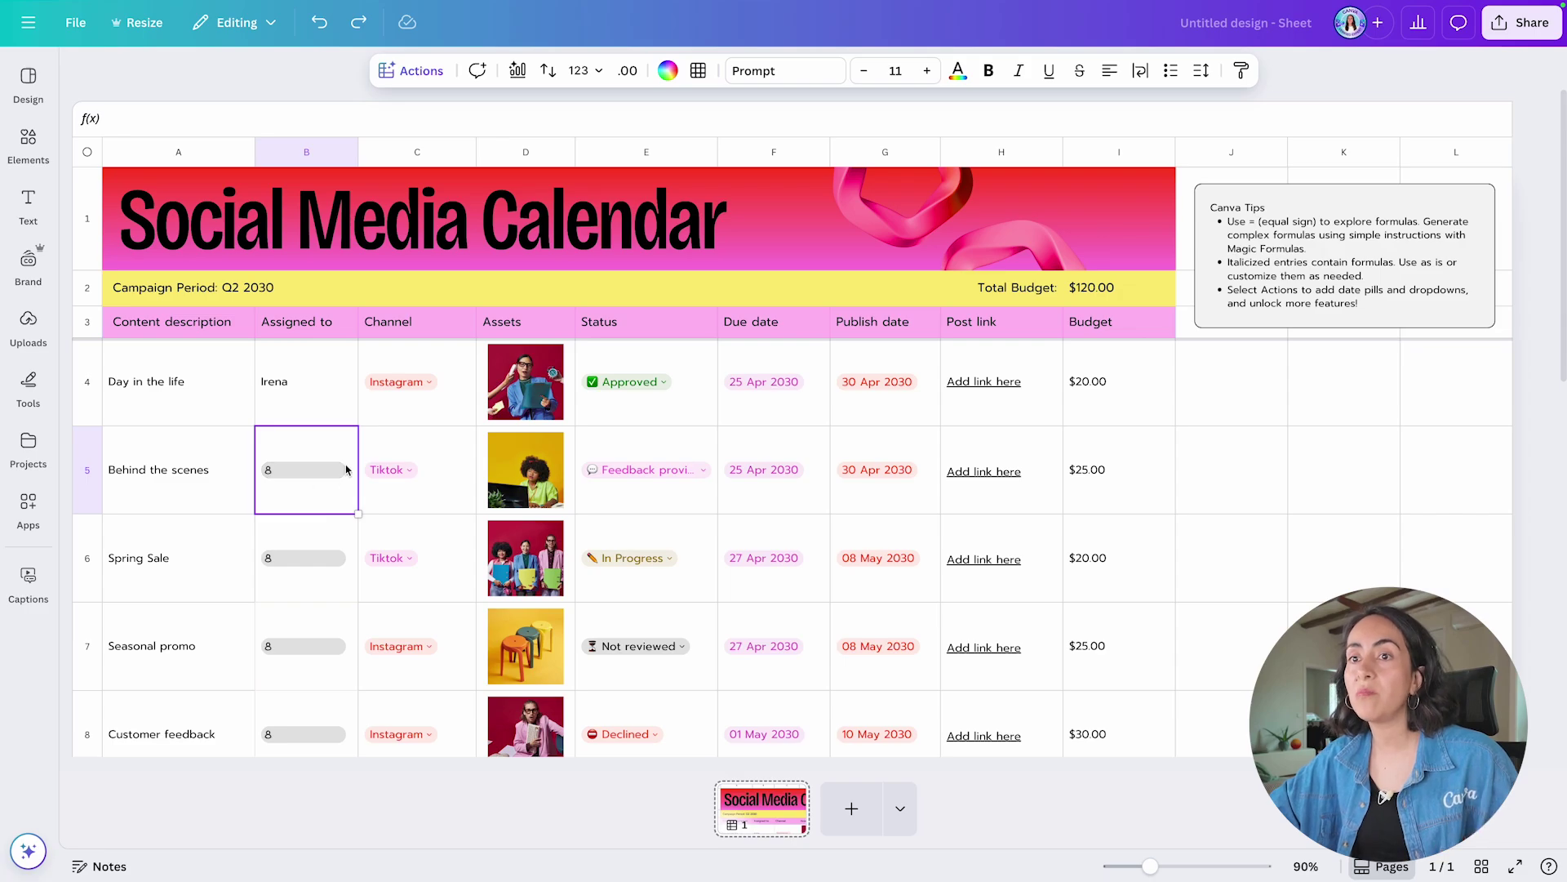
pyautogui.click(308, 478)
pyautogui.click(332, 593)
# - Insert a mention in cell J5, beside the "Behind the scenes" row, and set it to a team member
pyautogui.click(1252, 473)
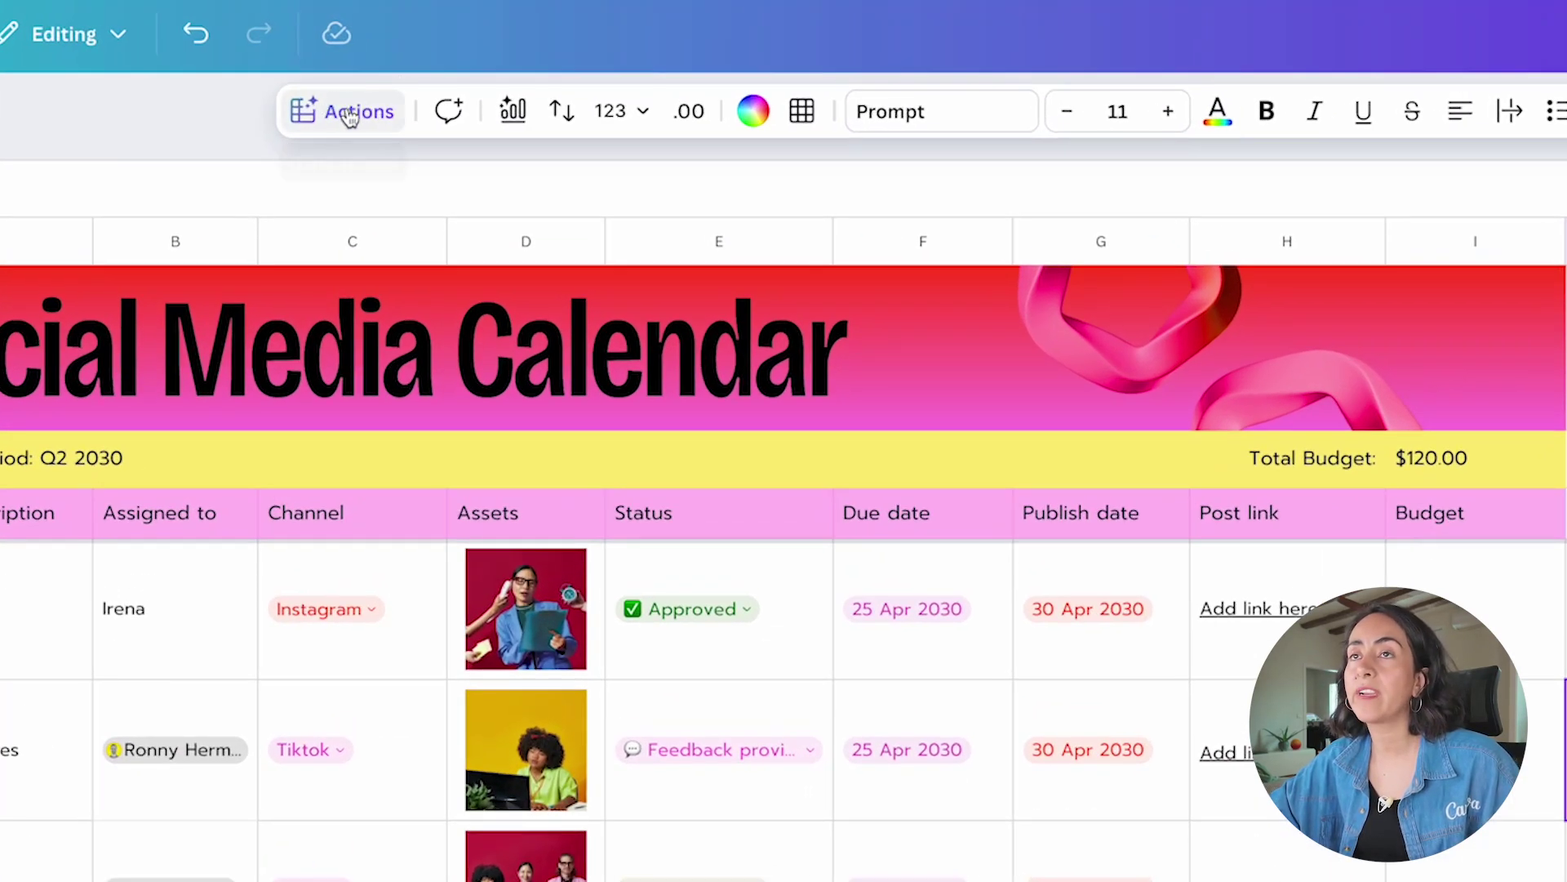
pyautogui.click(349, 114)
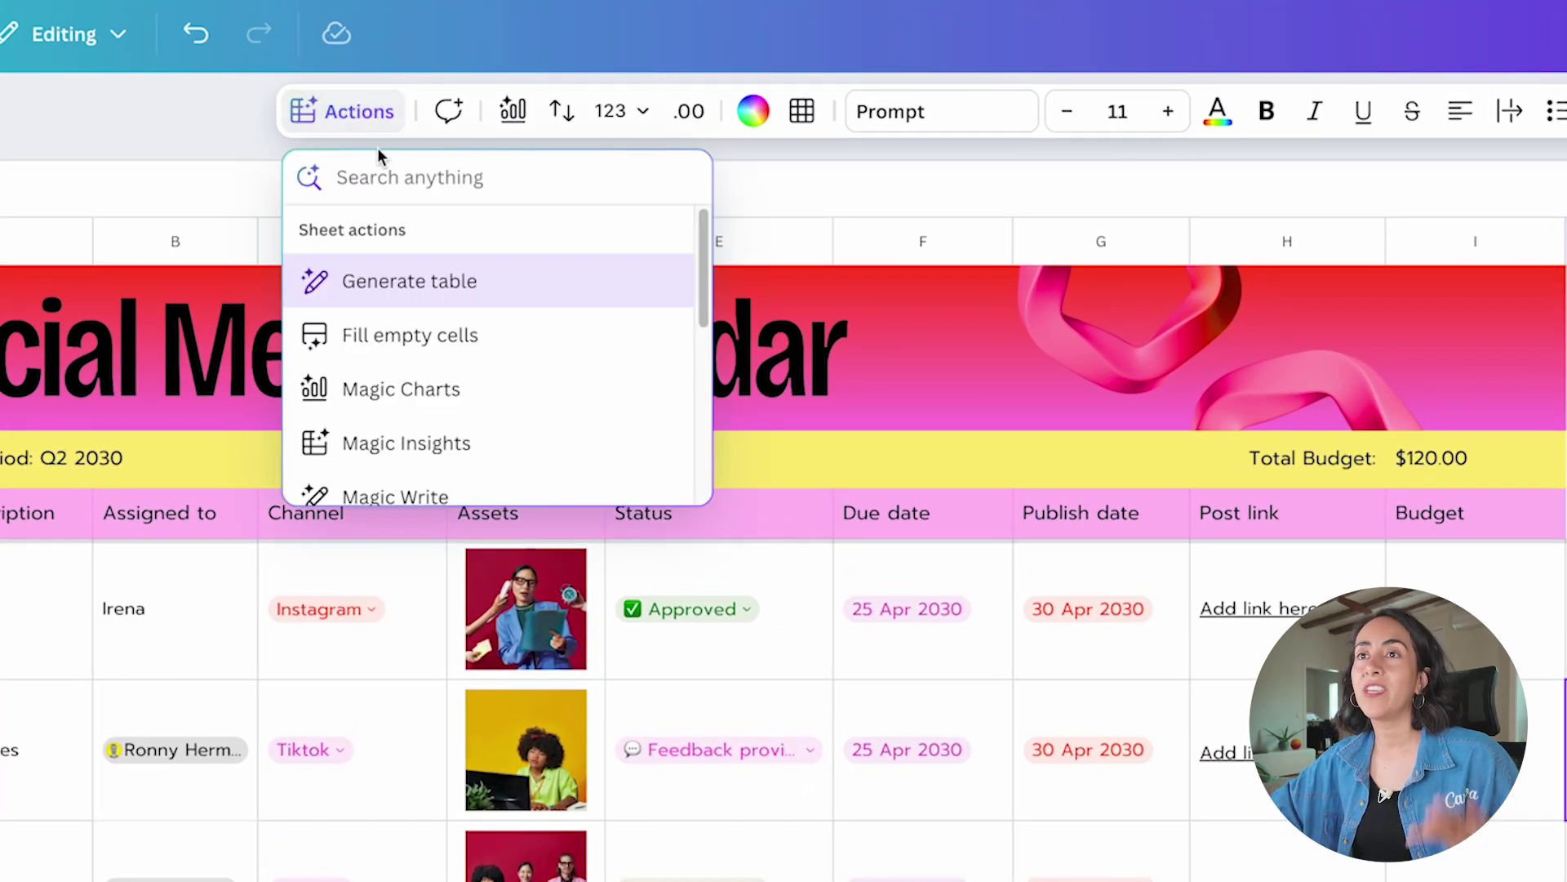
pyautogui.scroll(-1, 311, 457)
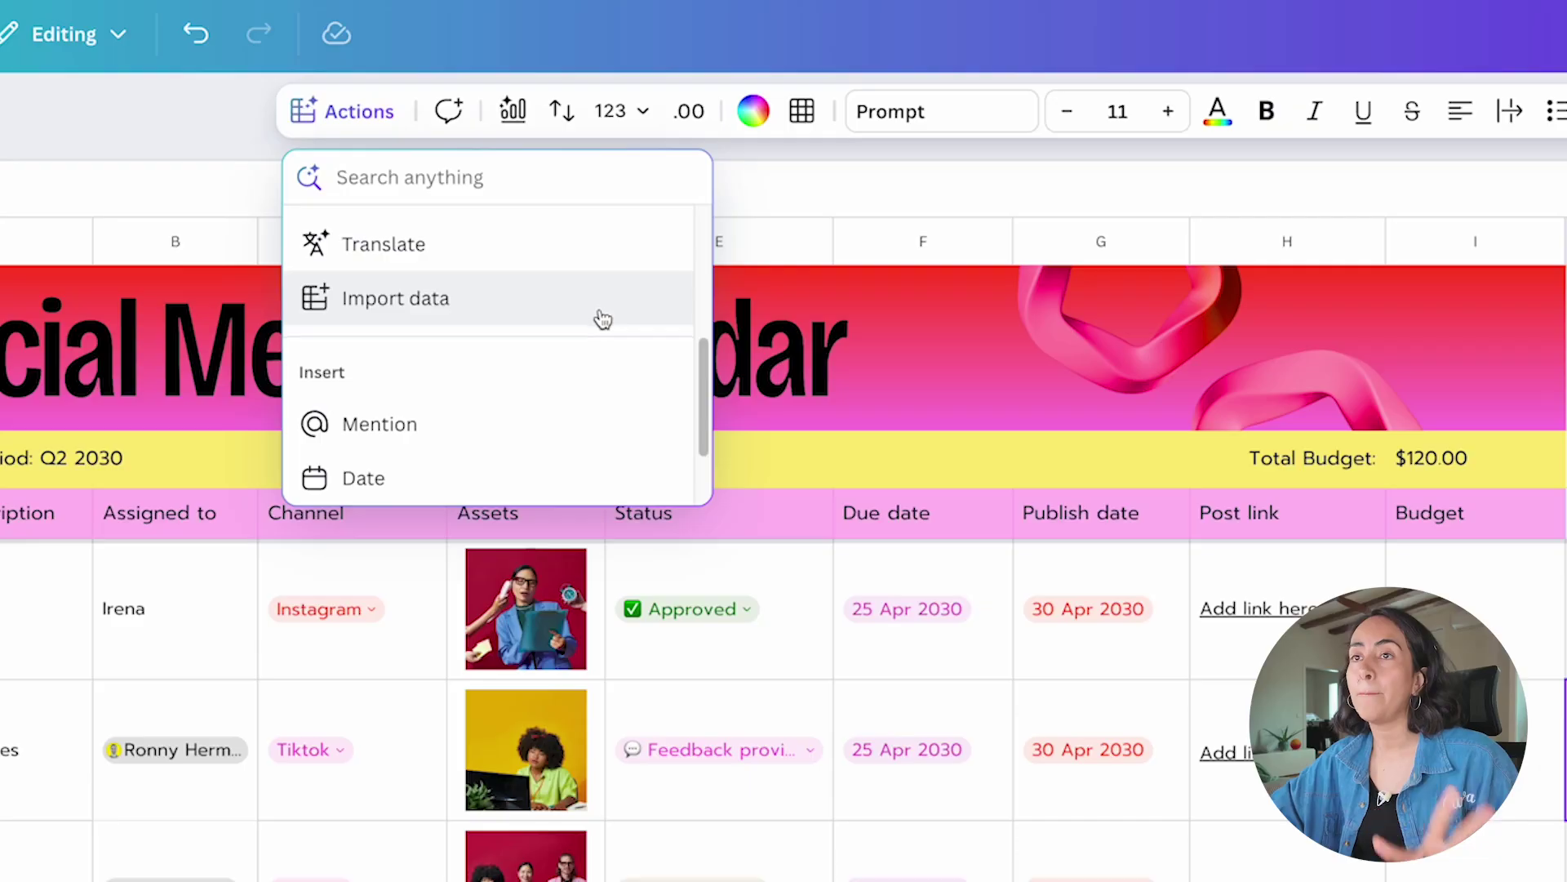
pyautogui.scroll(-2, 623, 364)
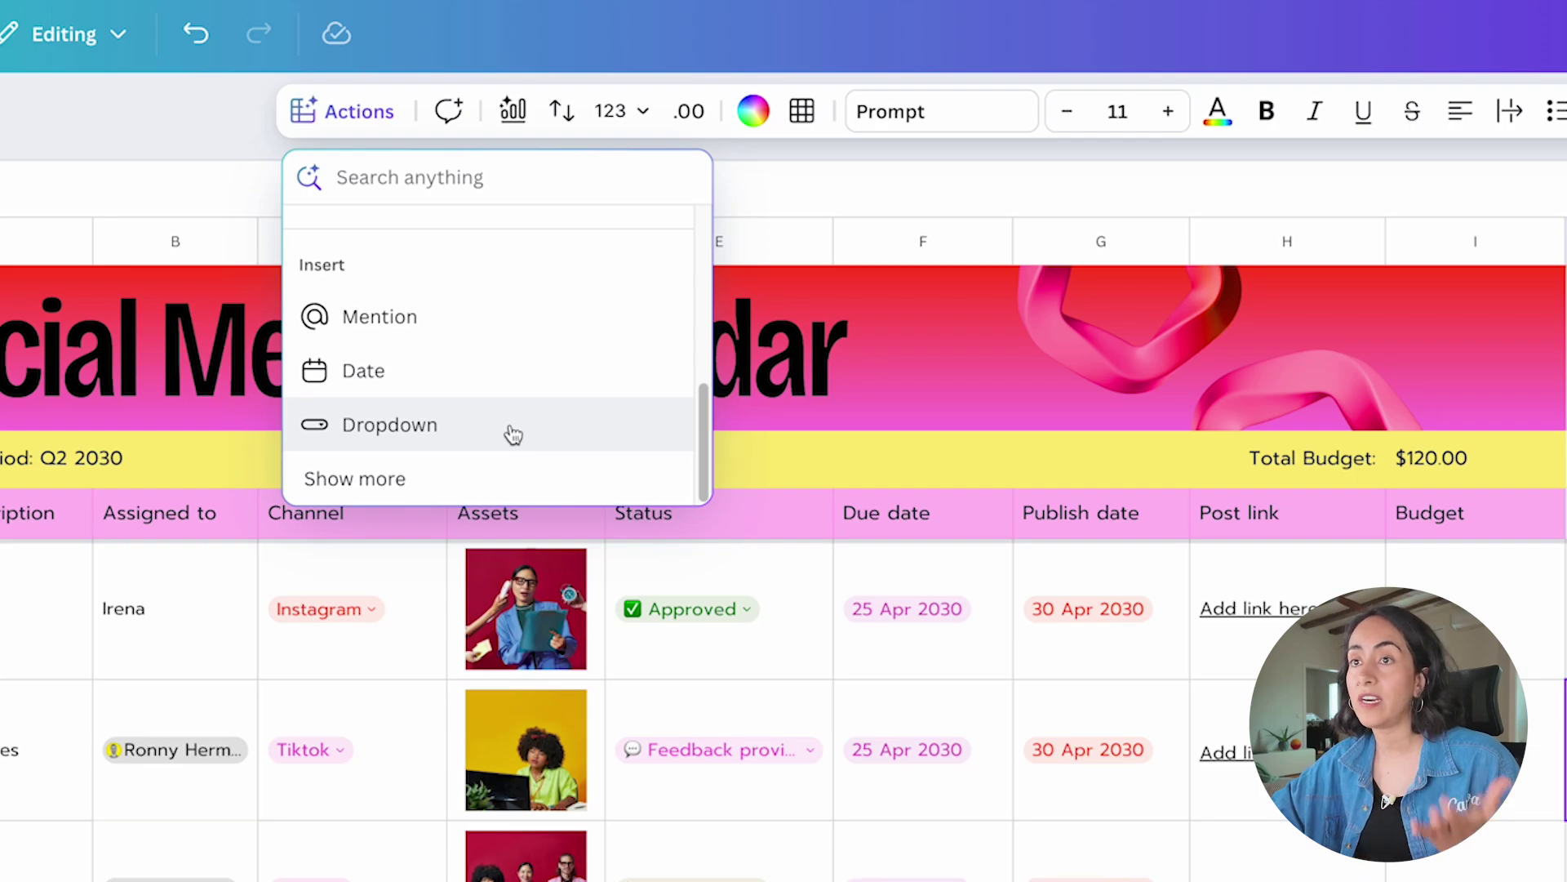
pyautogui.click(351, 481)
pyautogui.scroll(-2, 563, 381)
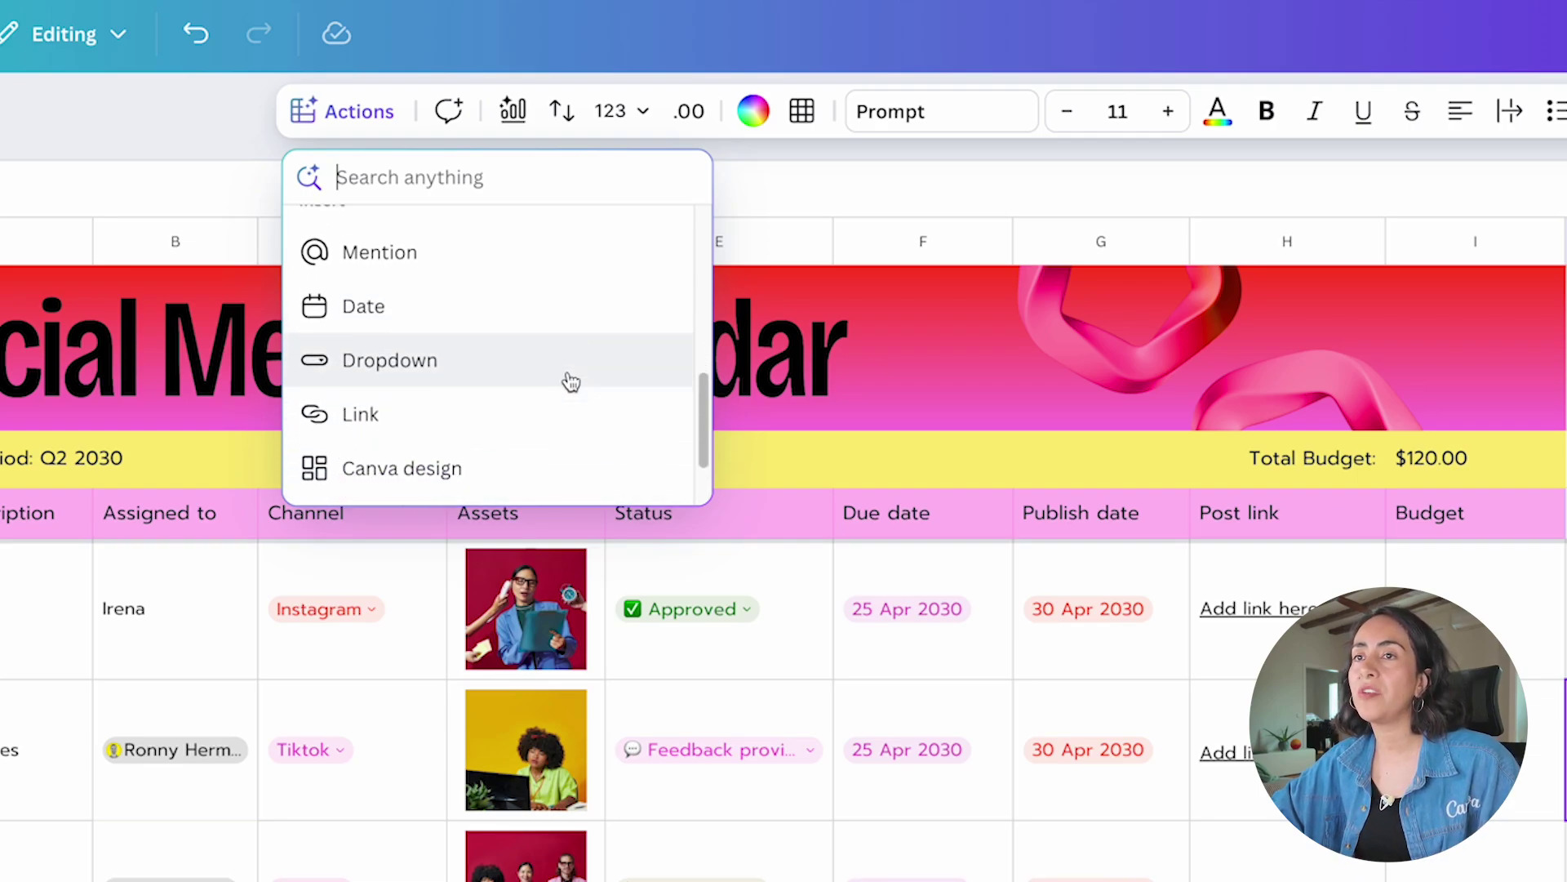
pyautogui.scroll(-1, 571, 381)
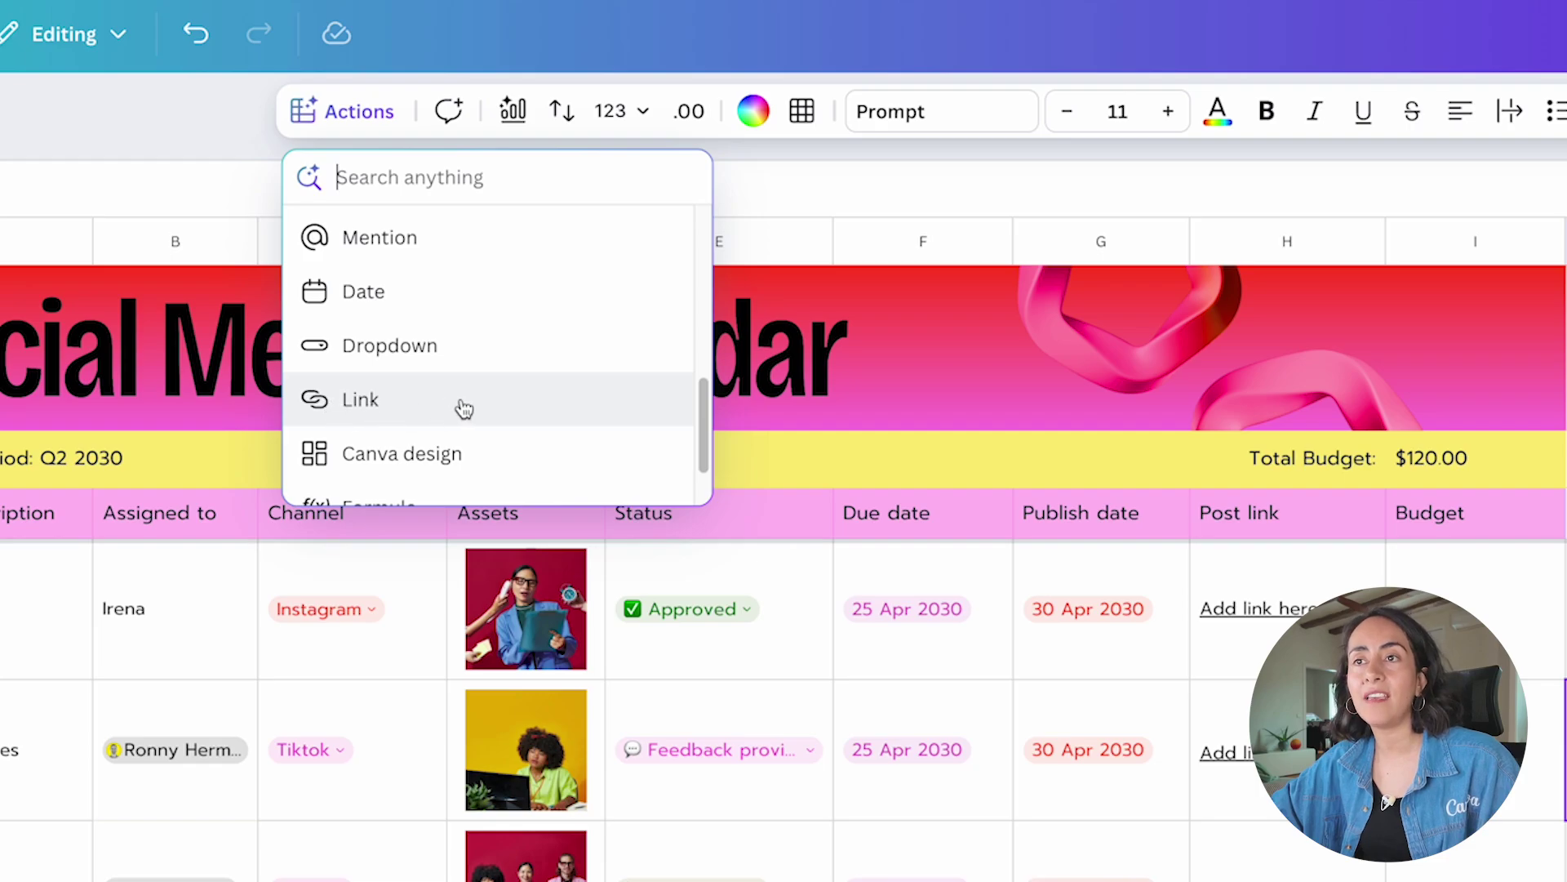
pyautogui.scroll(-1, 462, 407)
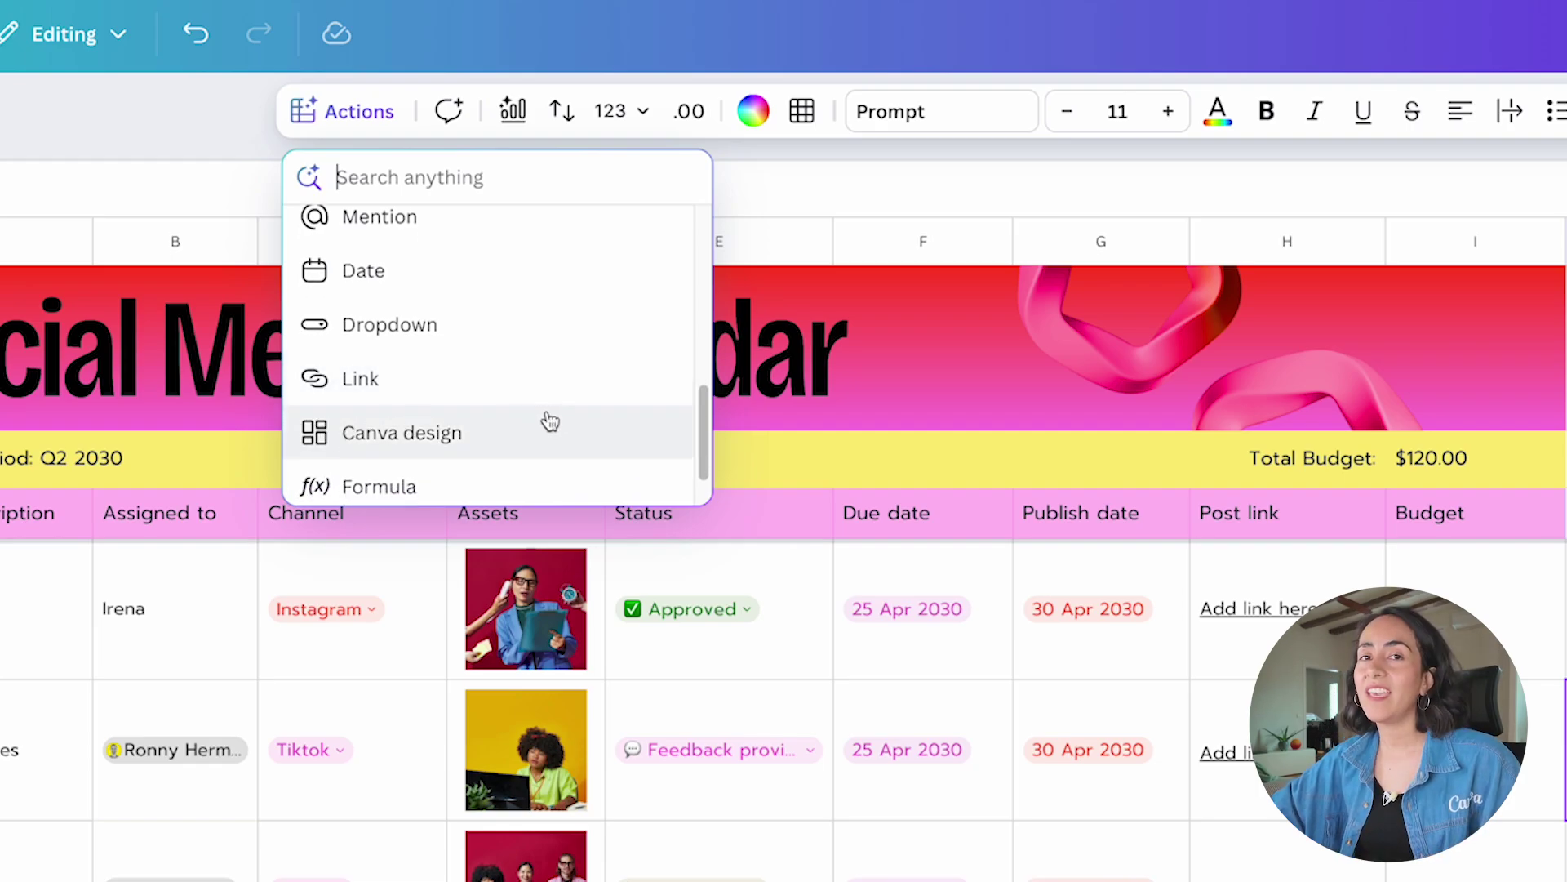
pyautogui.scroll(-2, 549, 421)
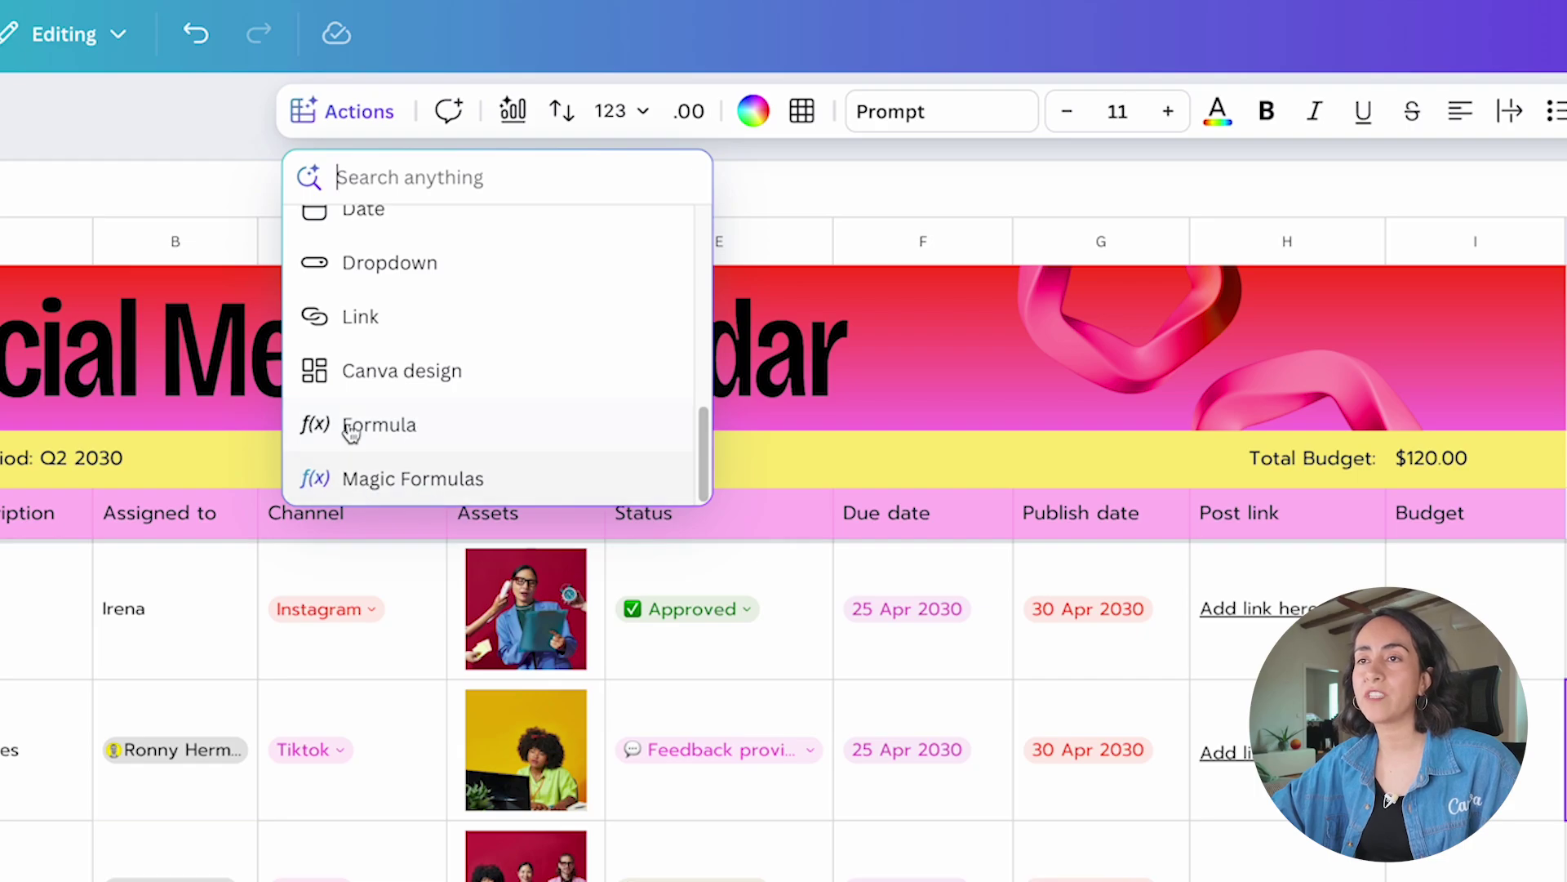
pyautogui.scroll(5, 425, 432)
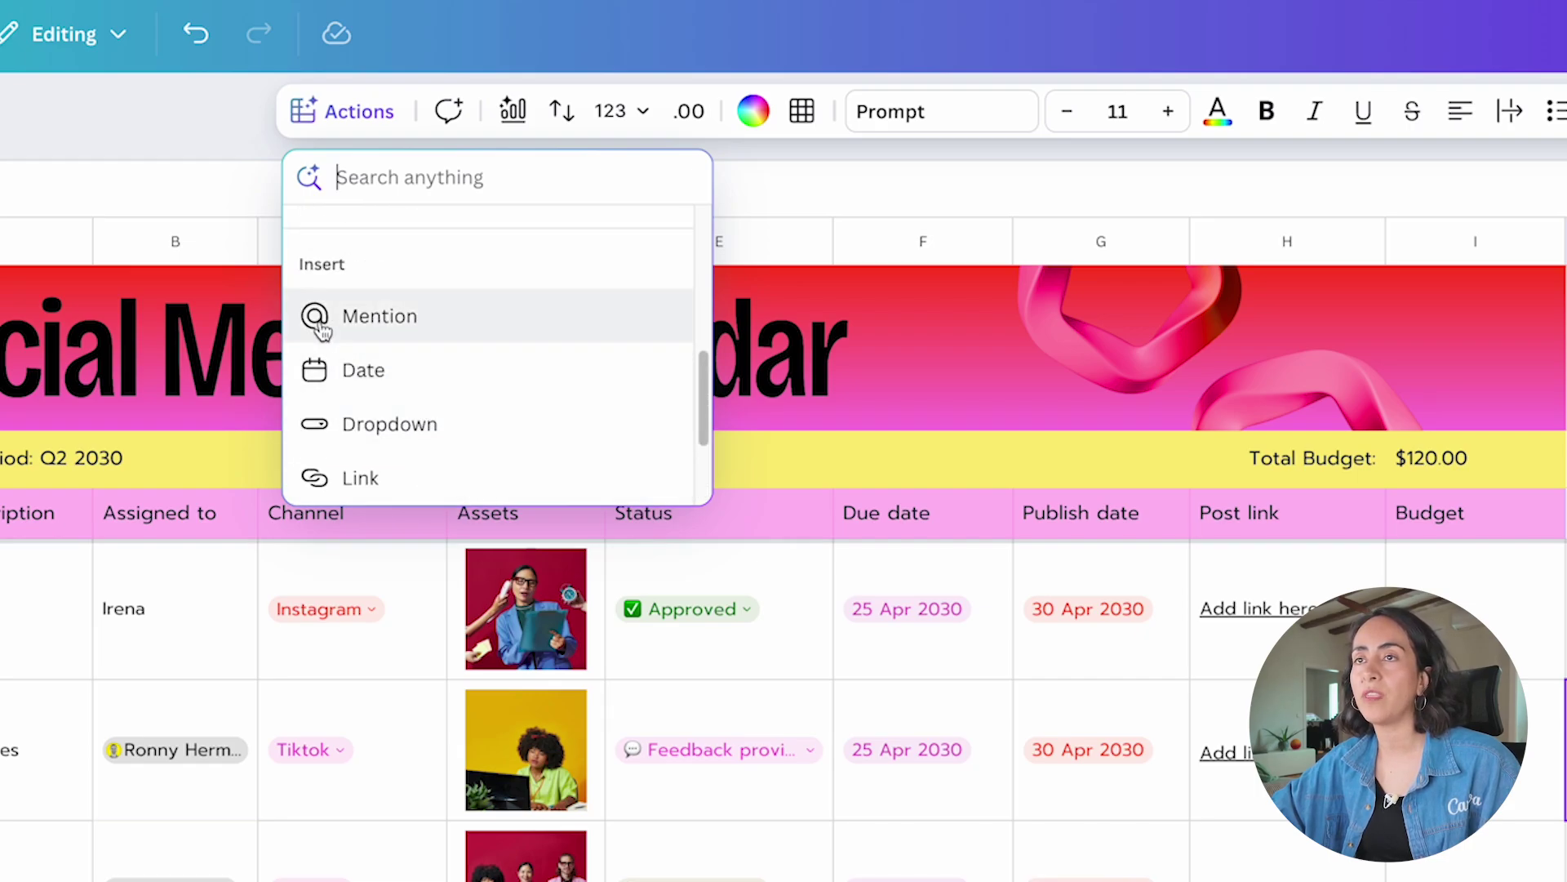
pyautogui.click(381, 318)
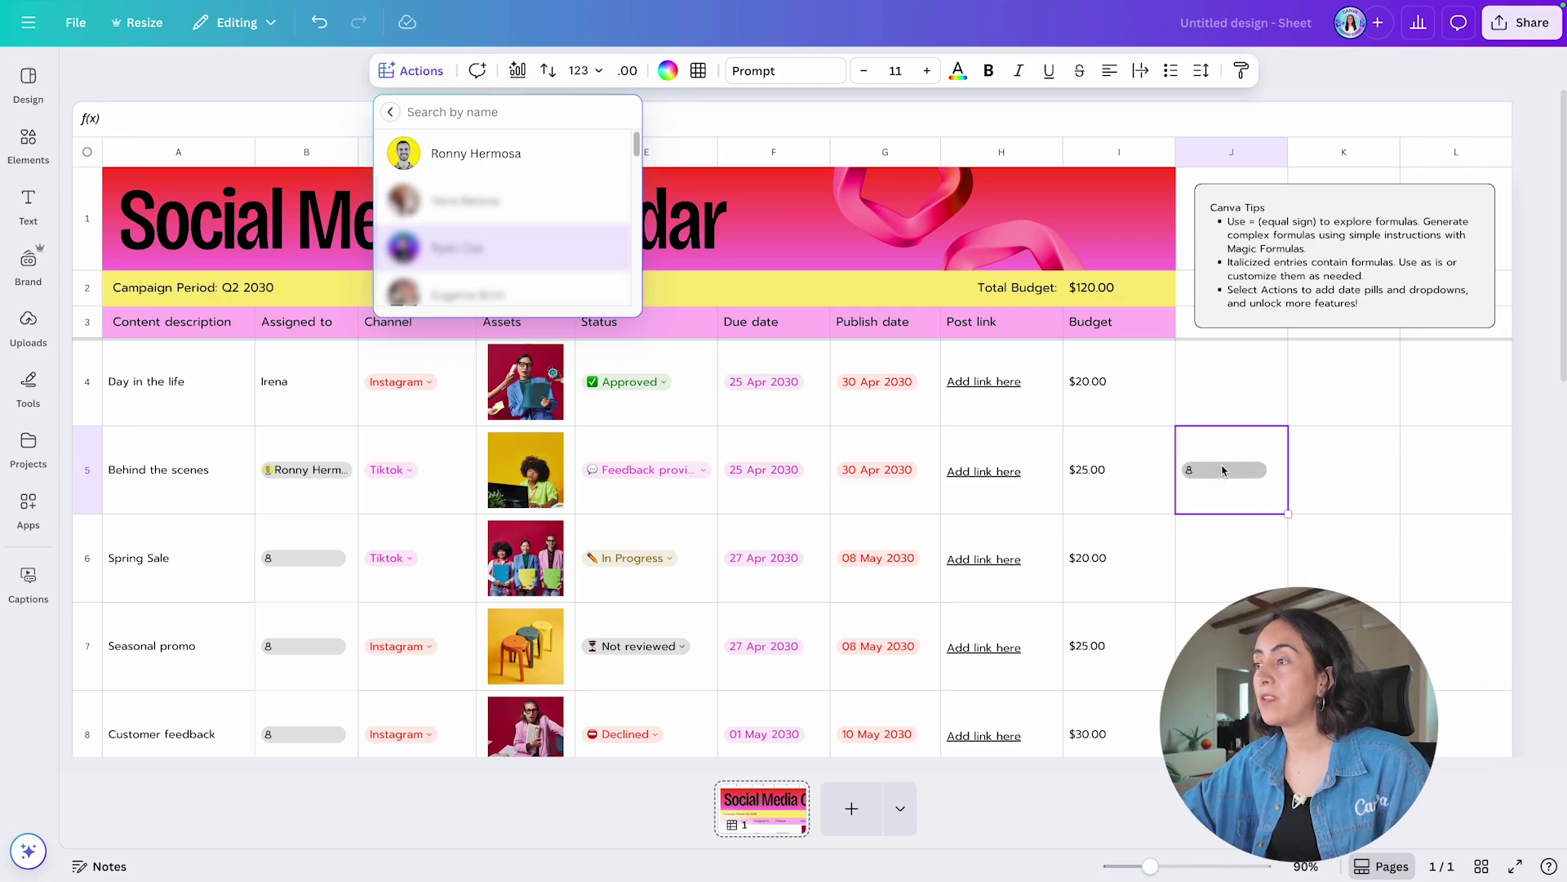
pyautogui.click(1237, 465)
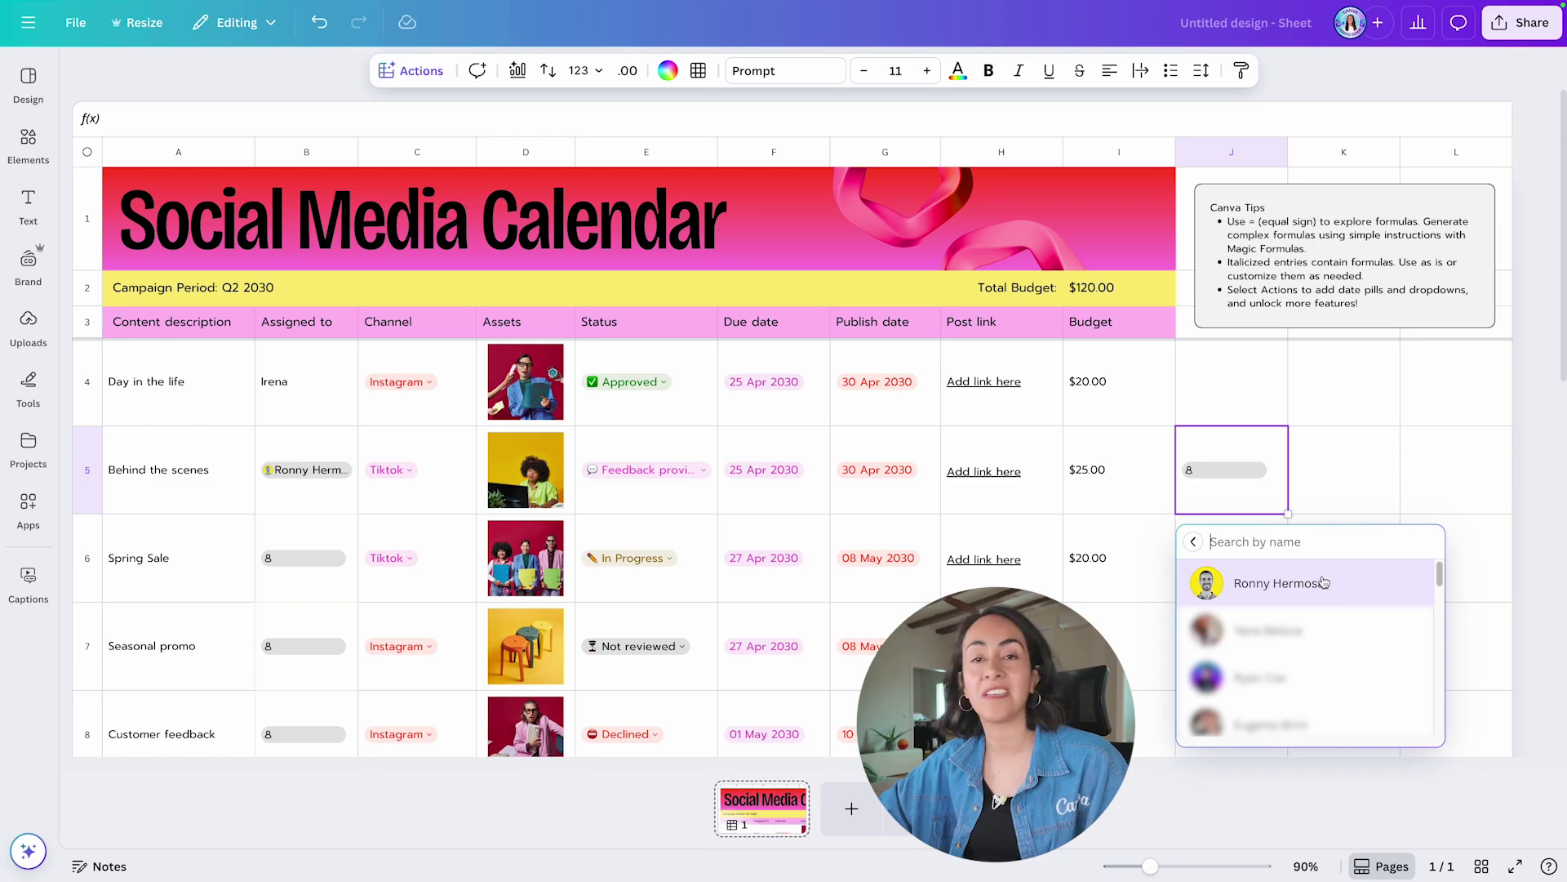
pyautogui.click(1354, 593)
# - Insert a date in cell J6 and set it to Apr 26, 2025
pyautogui.click(1274, 563)
pyautogui.click(417, 71)
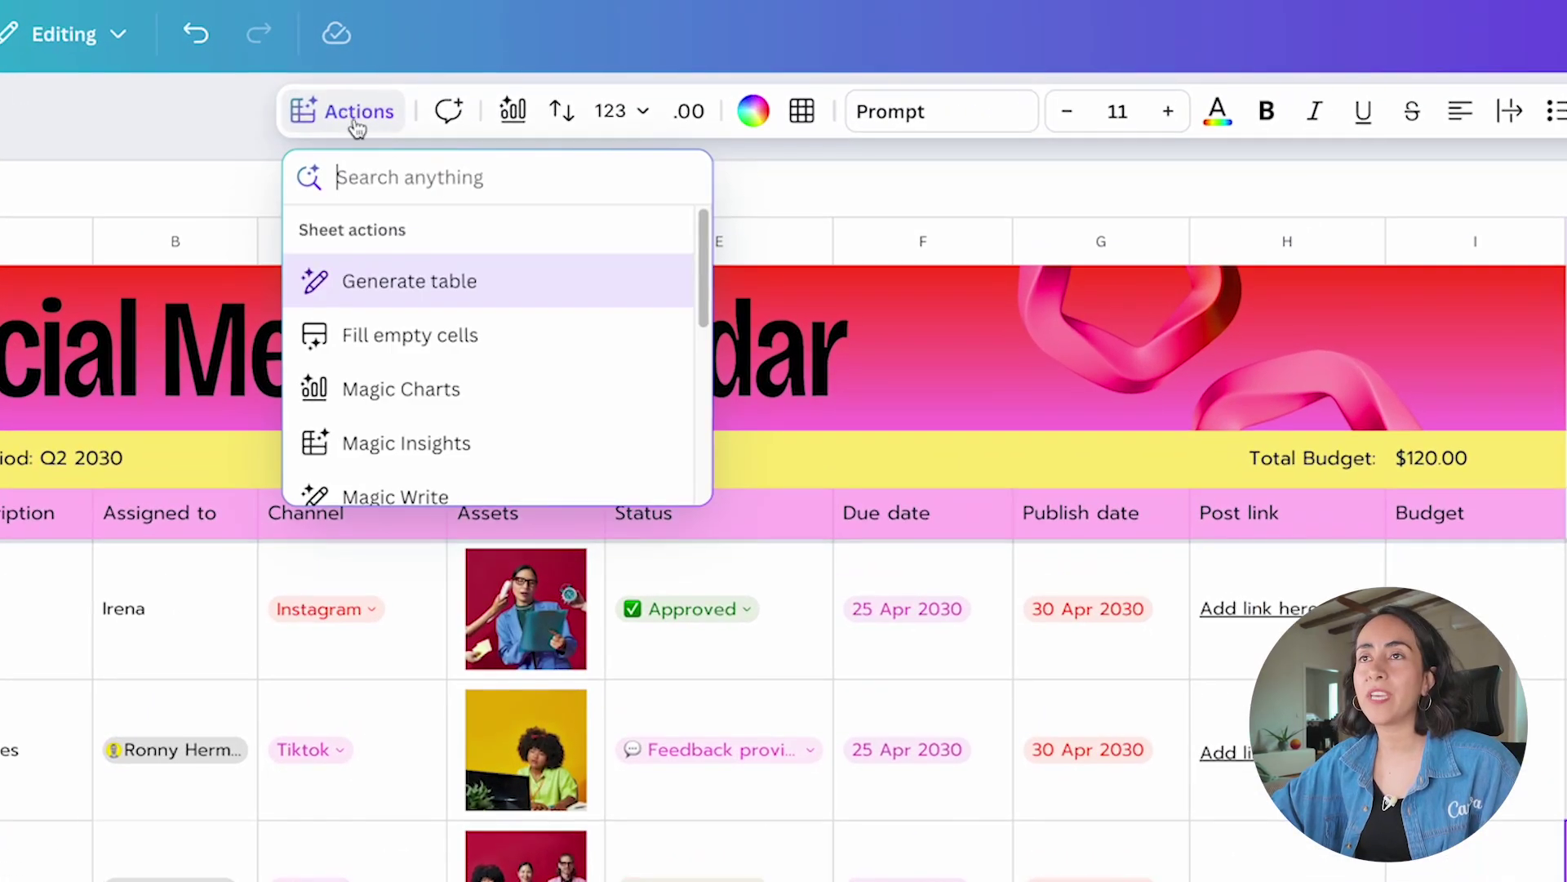
pyautogui.scroll(-5, 571, 298)
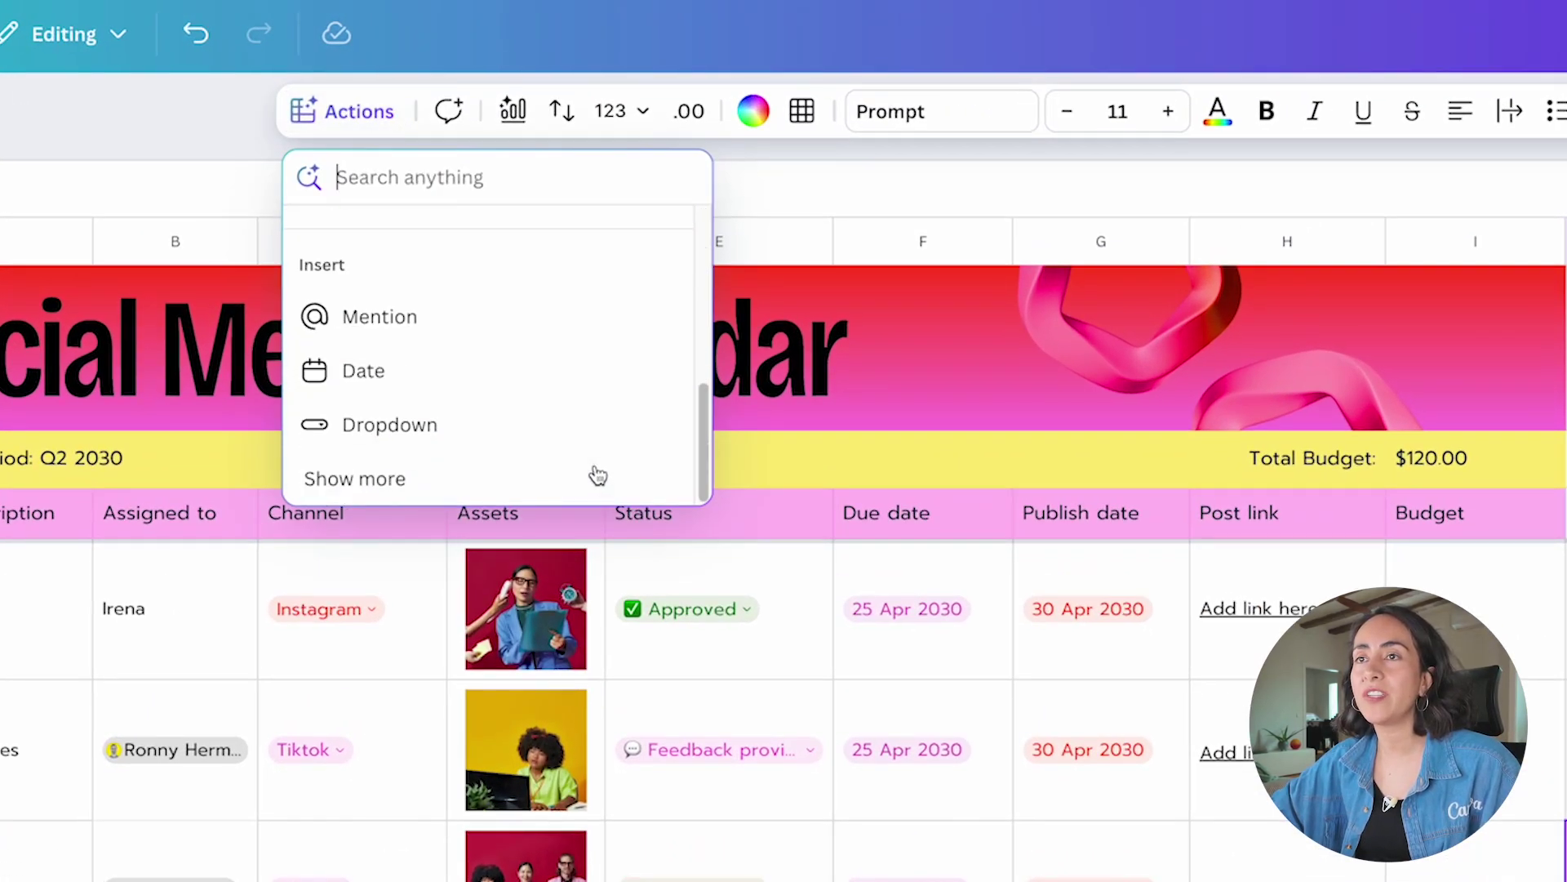
pyautogui.click(397, 375)
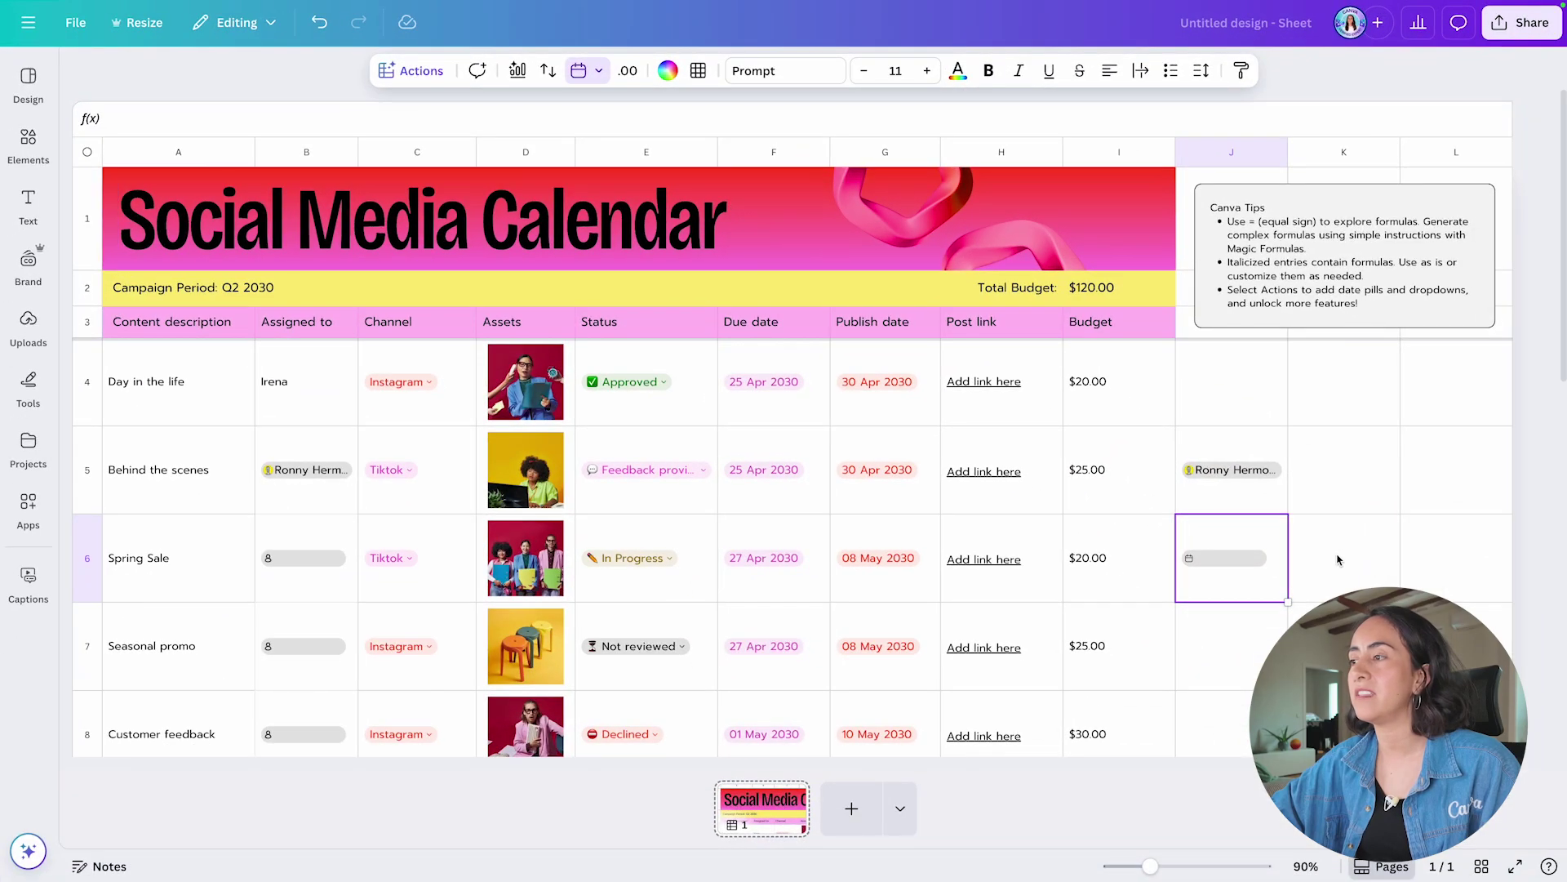
pyautogui.click(1232, 561)
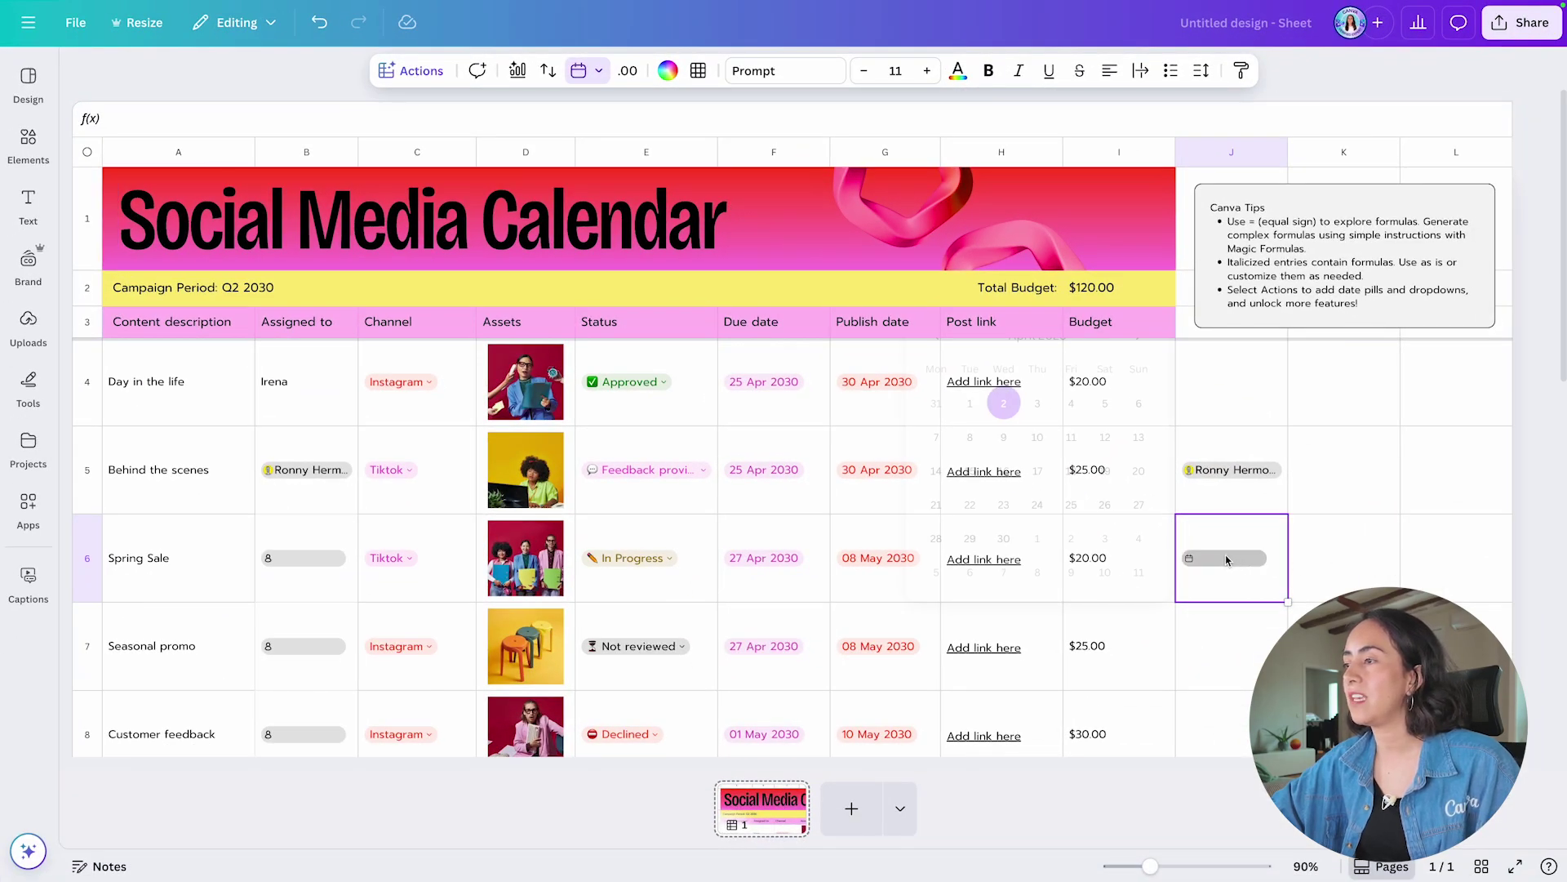
pyautogui.click(1103, 506)
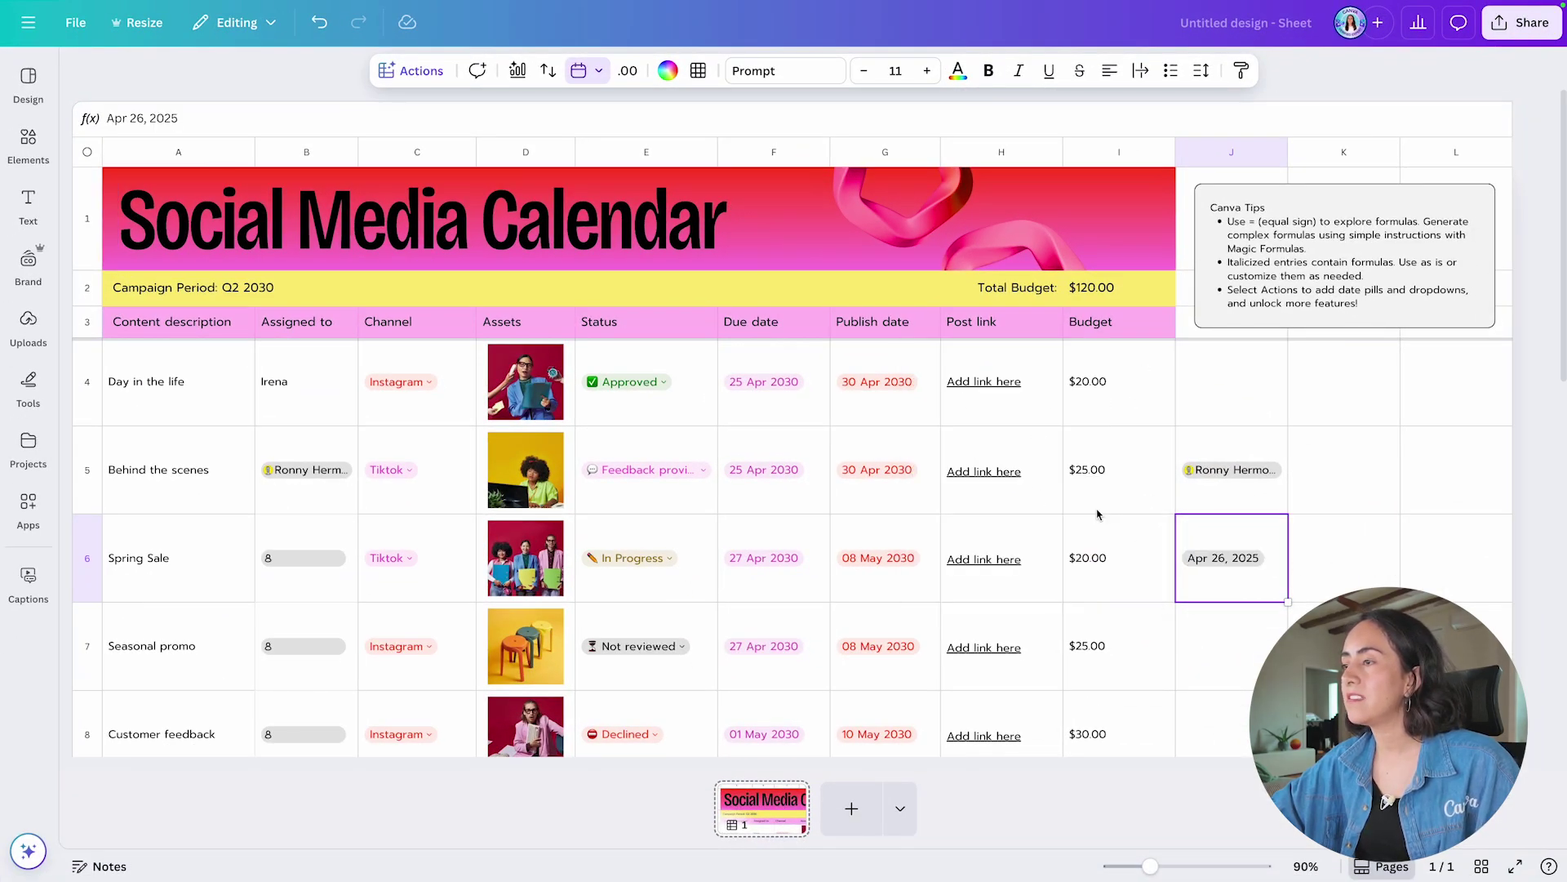
# - Create a new custom dropdown in cell J7, beside the "Seasonal promo" row
pyautogui.click(411, 70)
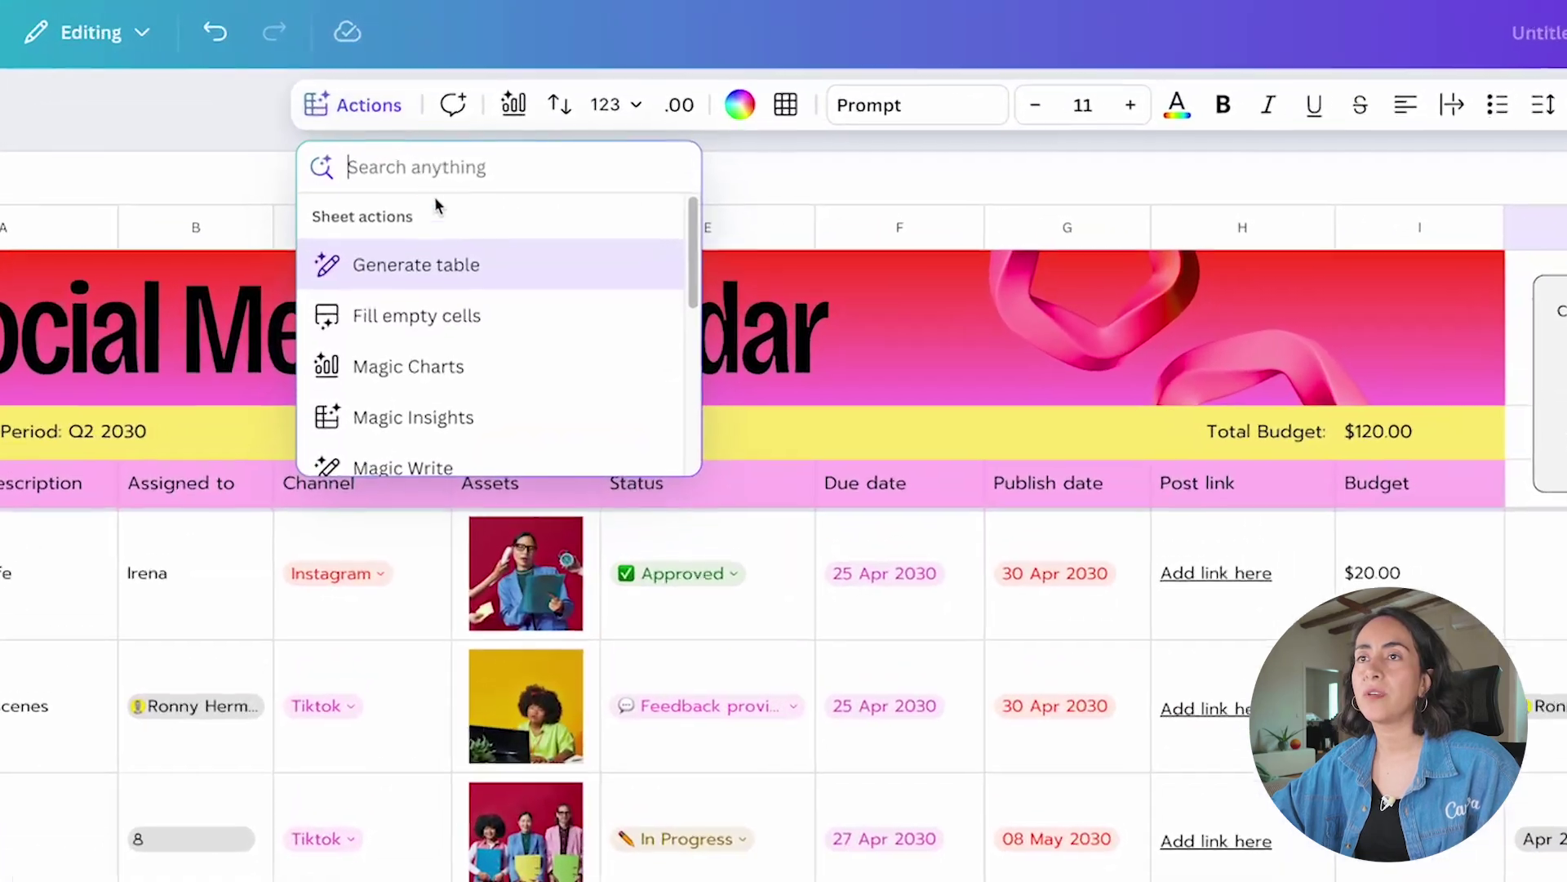
pyautogui.scroll(-5, 516, 196)
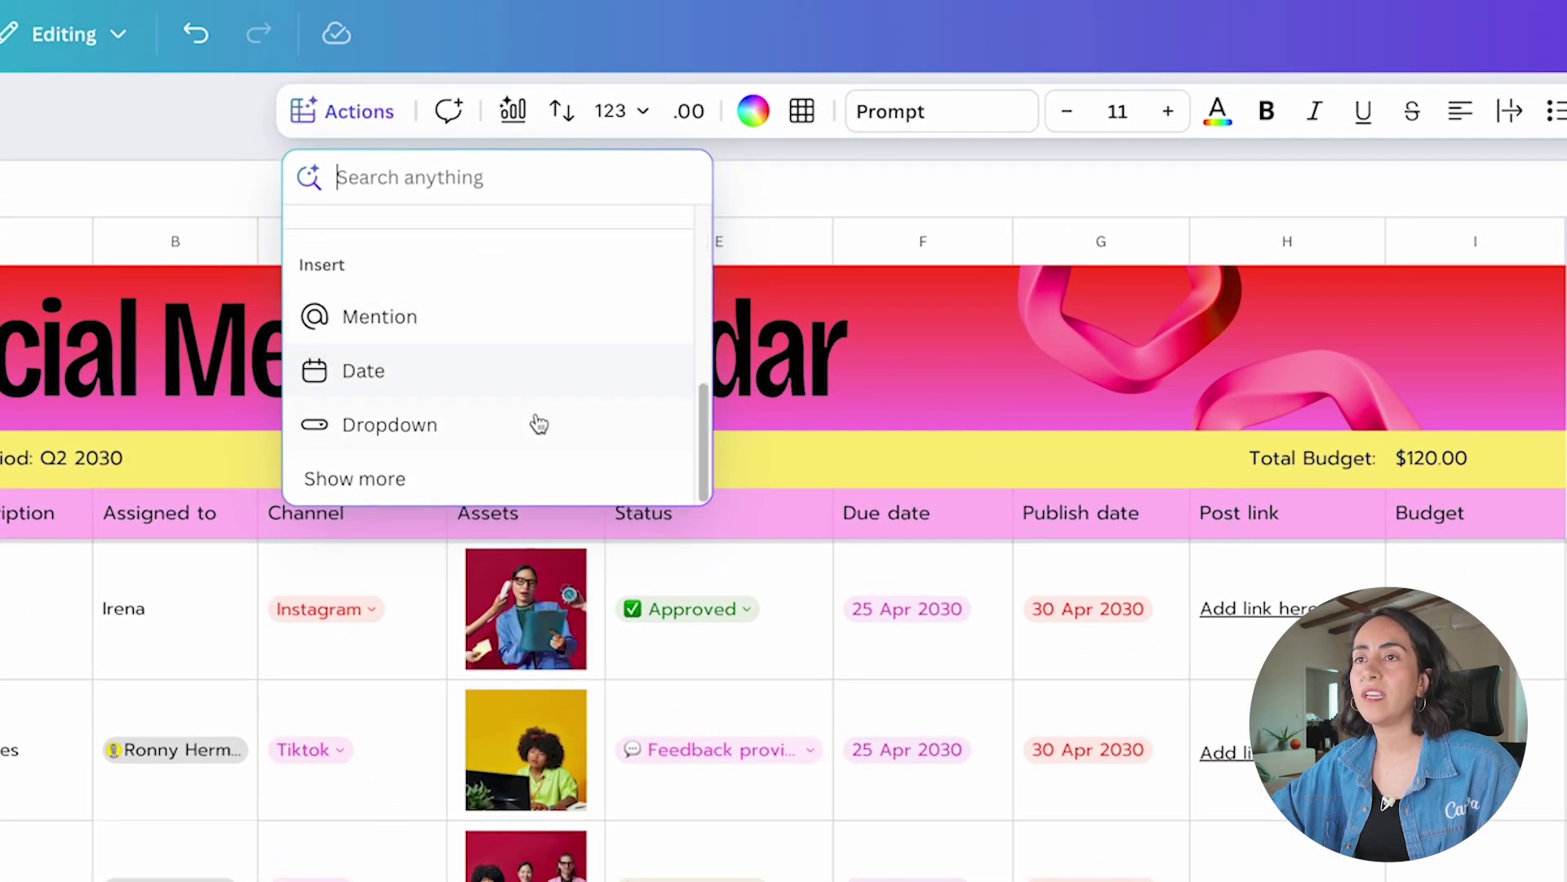
pyautogui.click(437, 431)
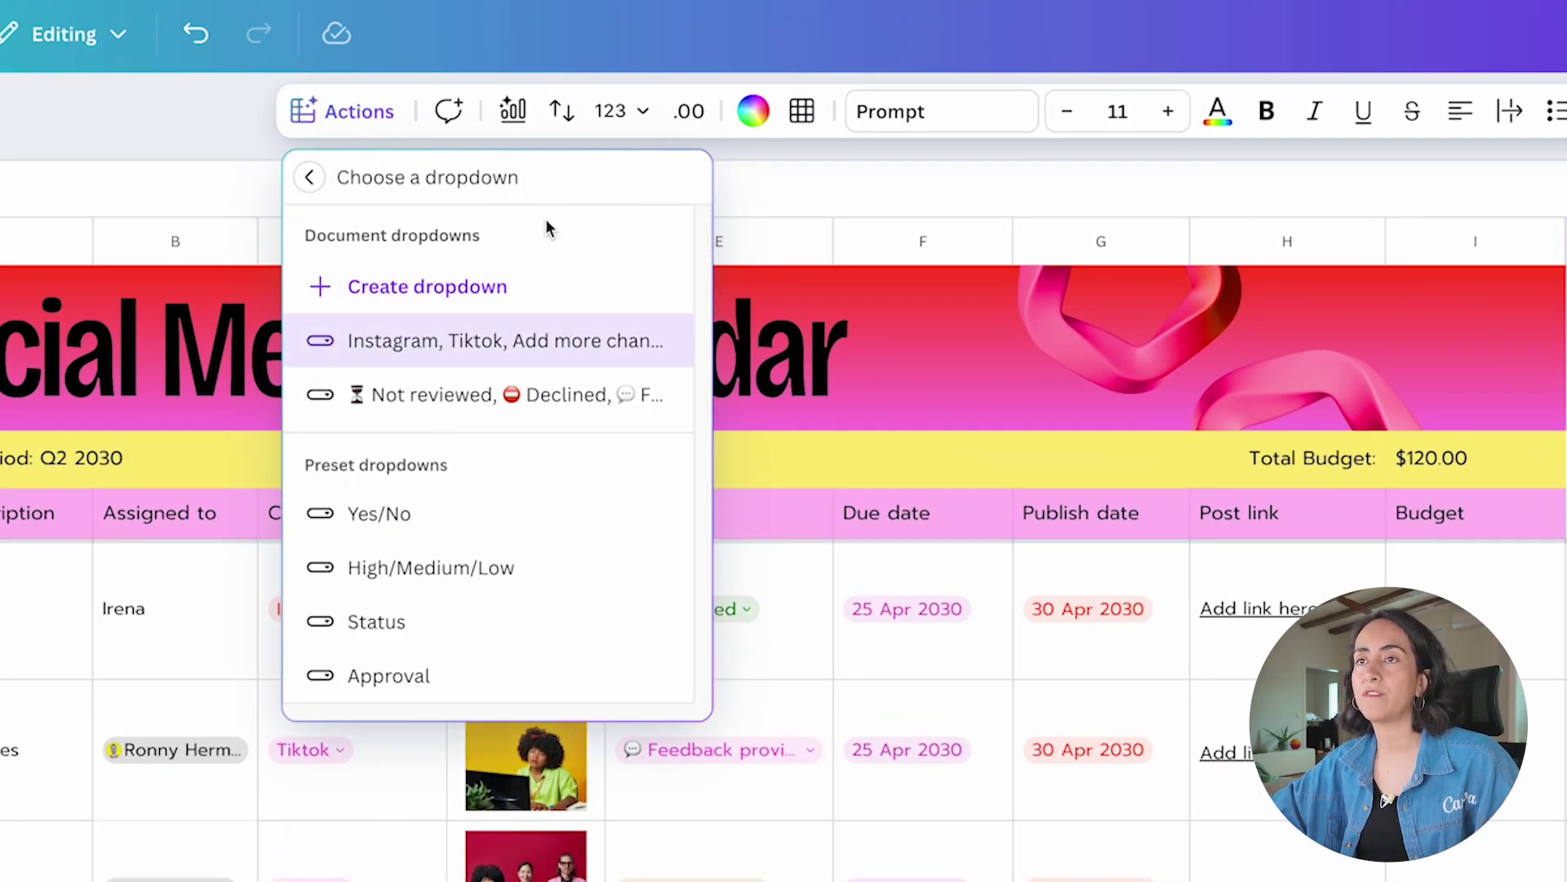
pyautogui.click(482, 288)
pyautogui.click(1315, 635)
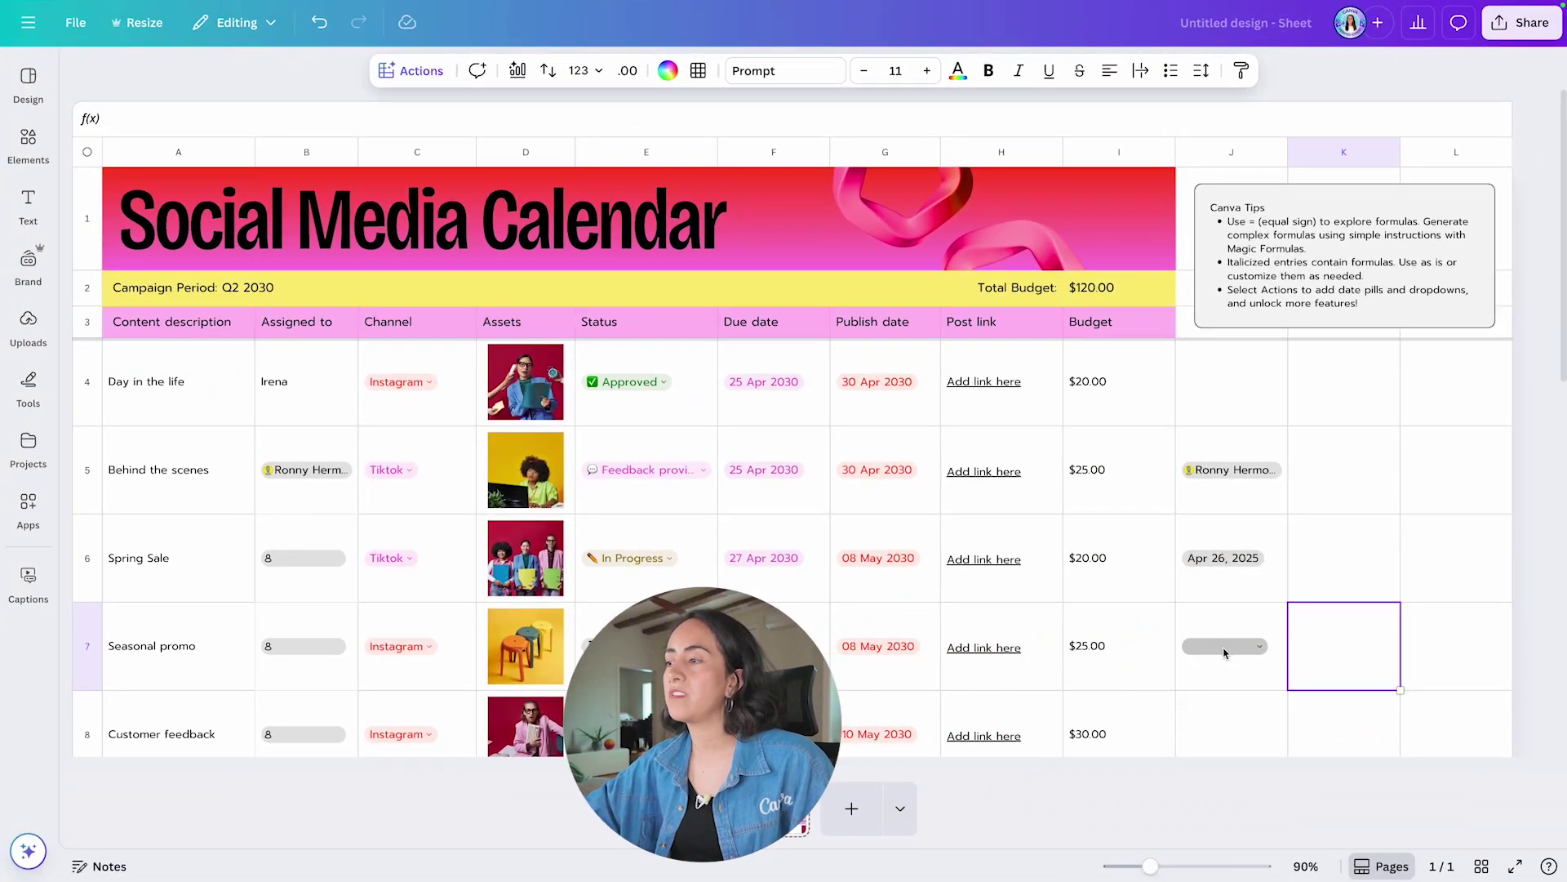
# - Move Option 1 below Option 2 in the J7 dropdown's list, and delete Option 1
pyautogui.click(1256, 647)
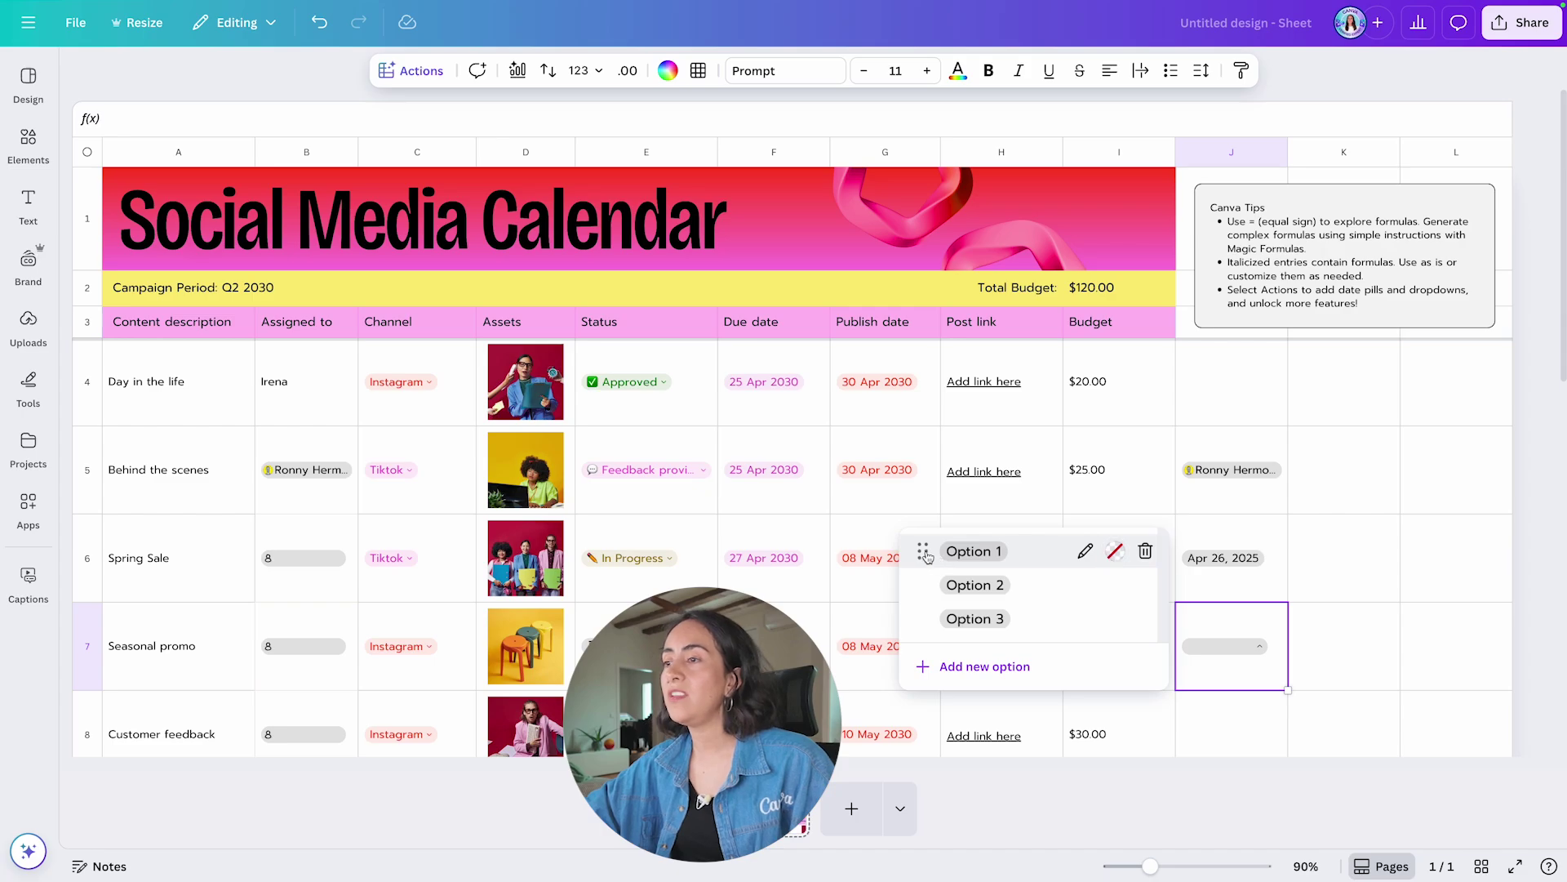
pyautogui.moveTo(955, 560); pyautogui.dragTo(957, 636)
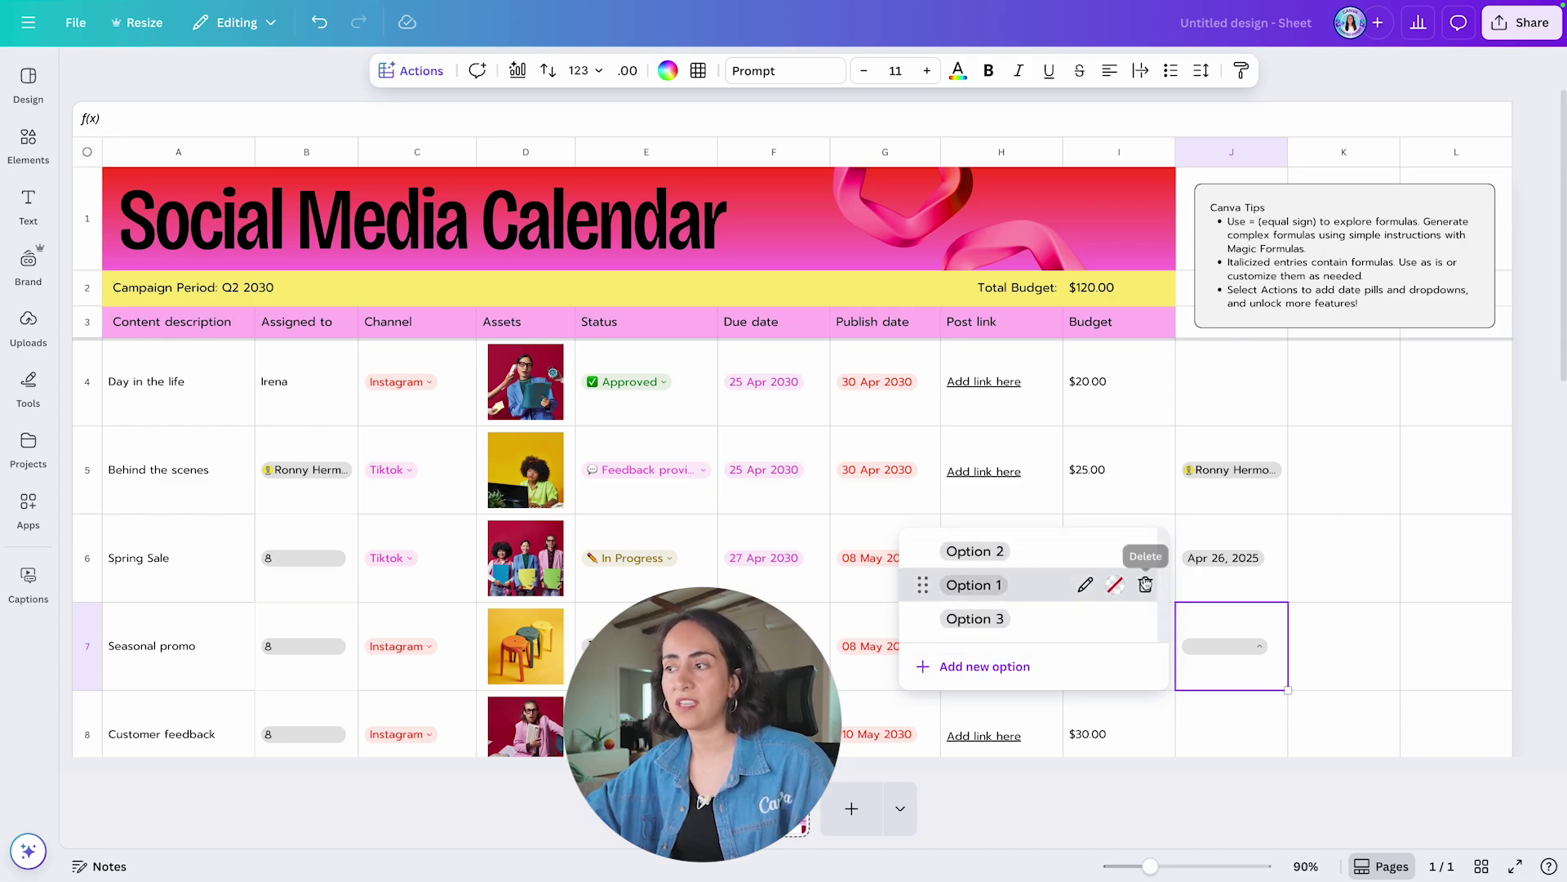
pyautogui.click(1146, 585)
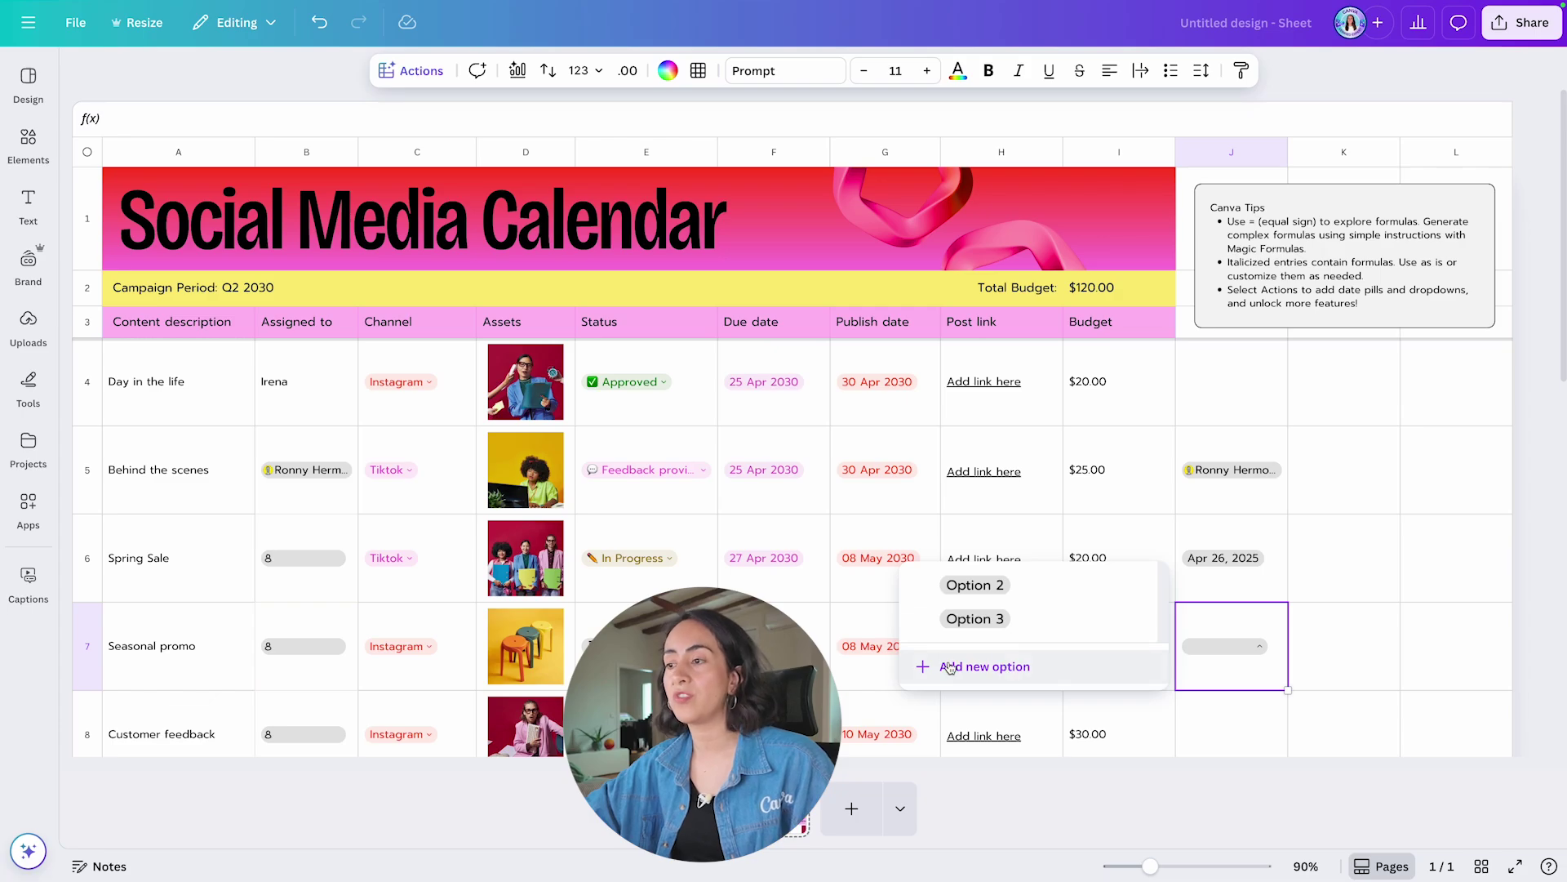
pyautogui.click(1281, 616)
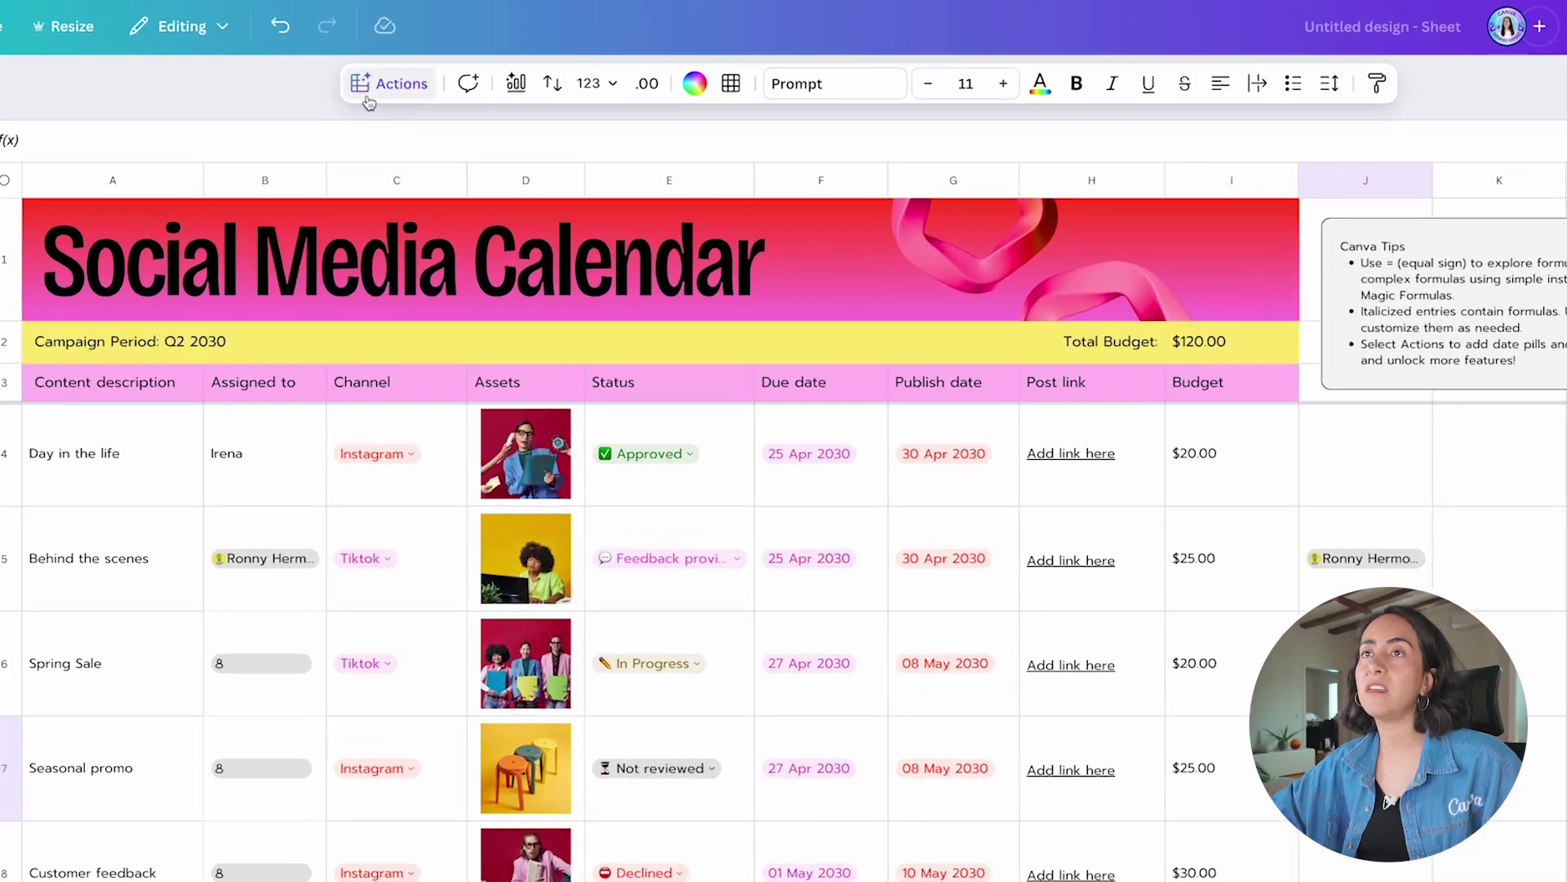
# - Look over the preset dropdowns and insert the Approval preset in cell J7, beside the "Seasonal promo" row
pyautogui.click(412, 70)
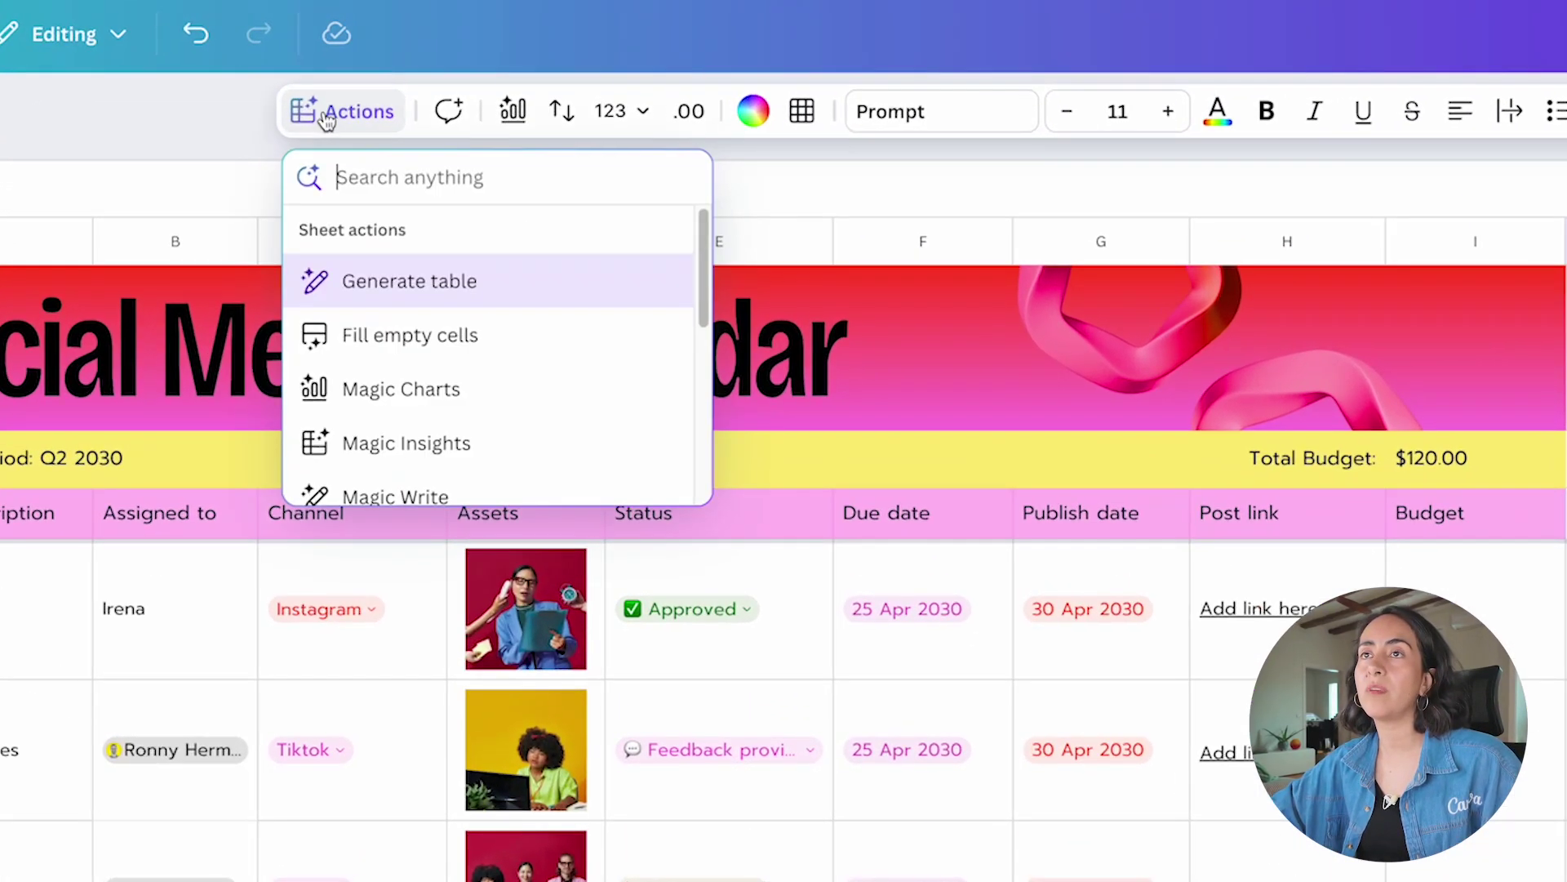
pyautogui.scroll(-5, 510, 208)
pyautogui.click(500, 425)
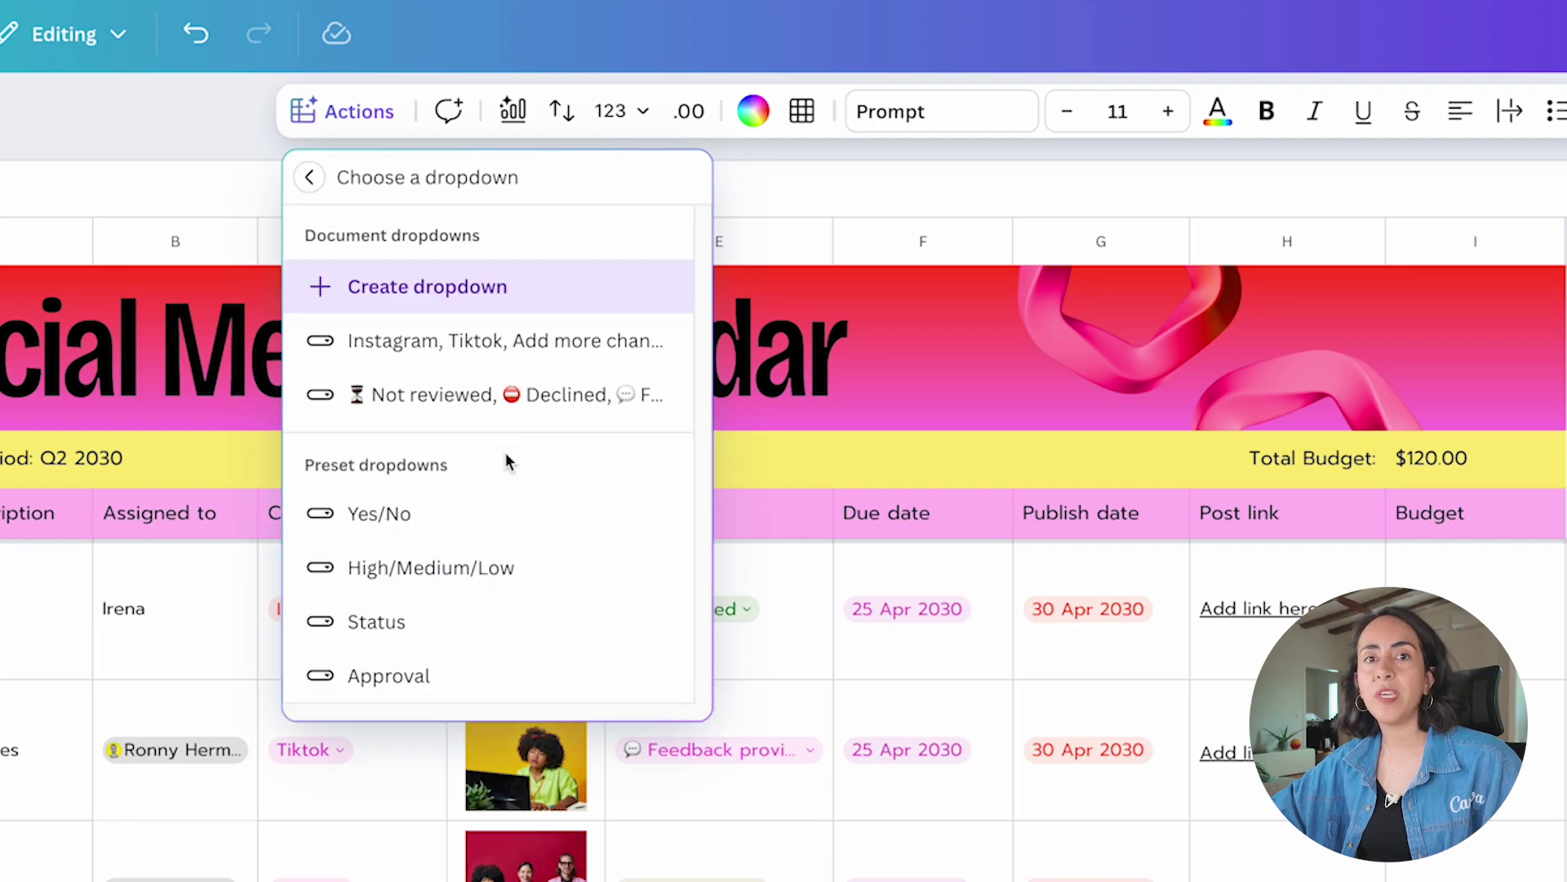
pyautogui.moveTo(506, 395)
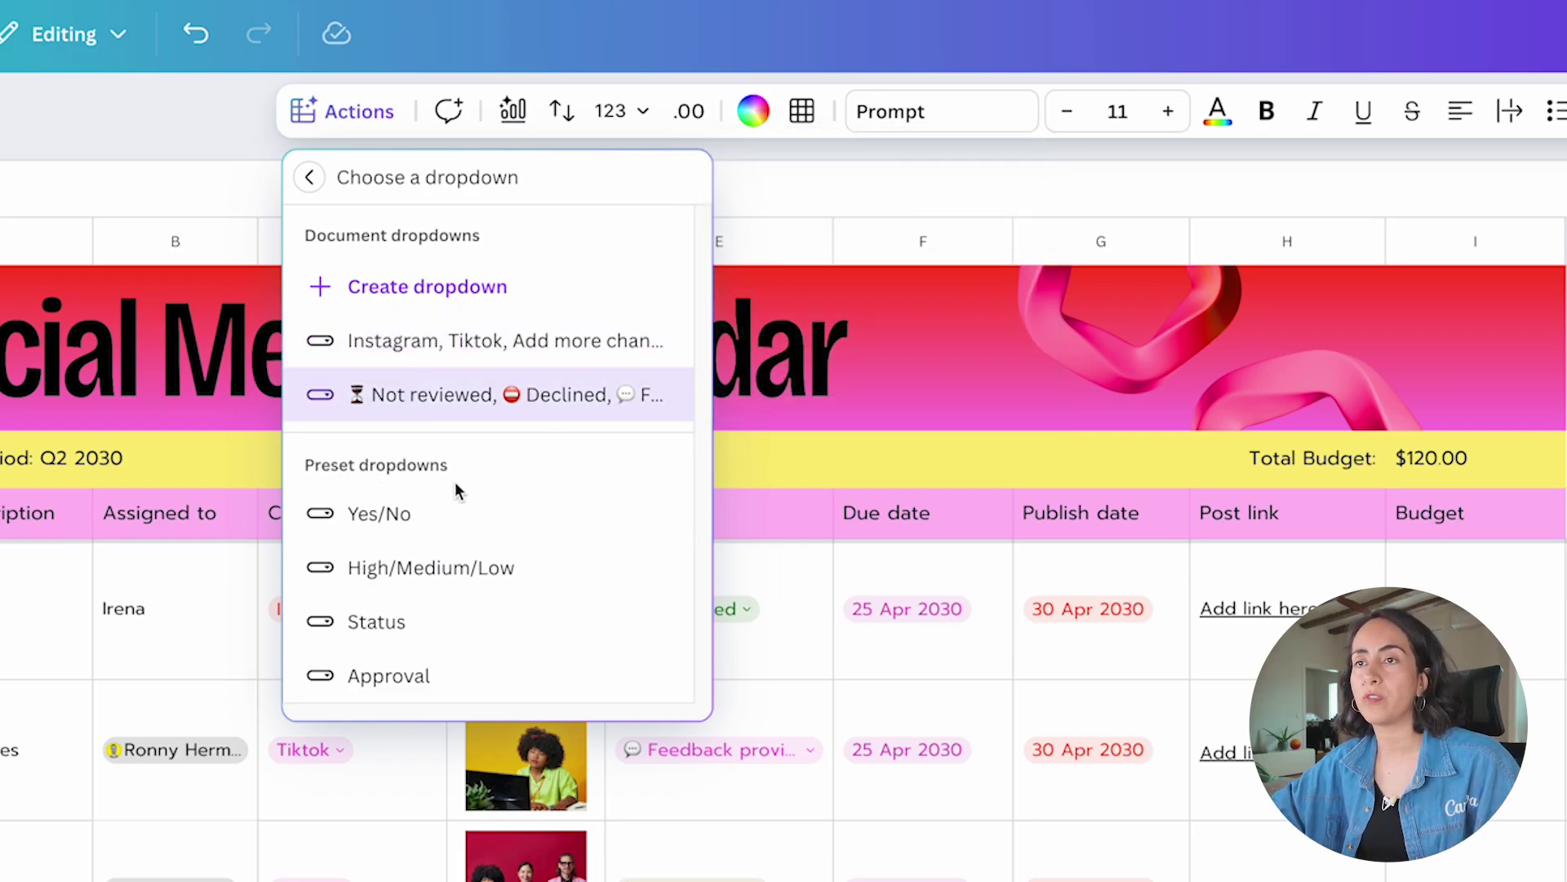
pyautogui.moveTo(458, 525)
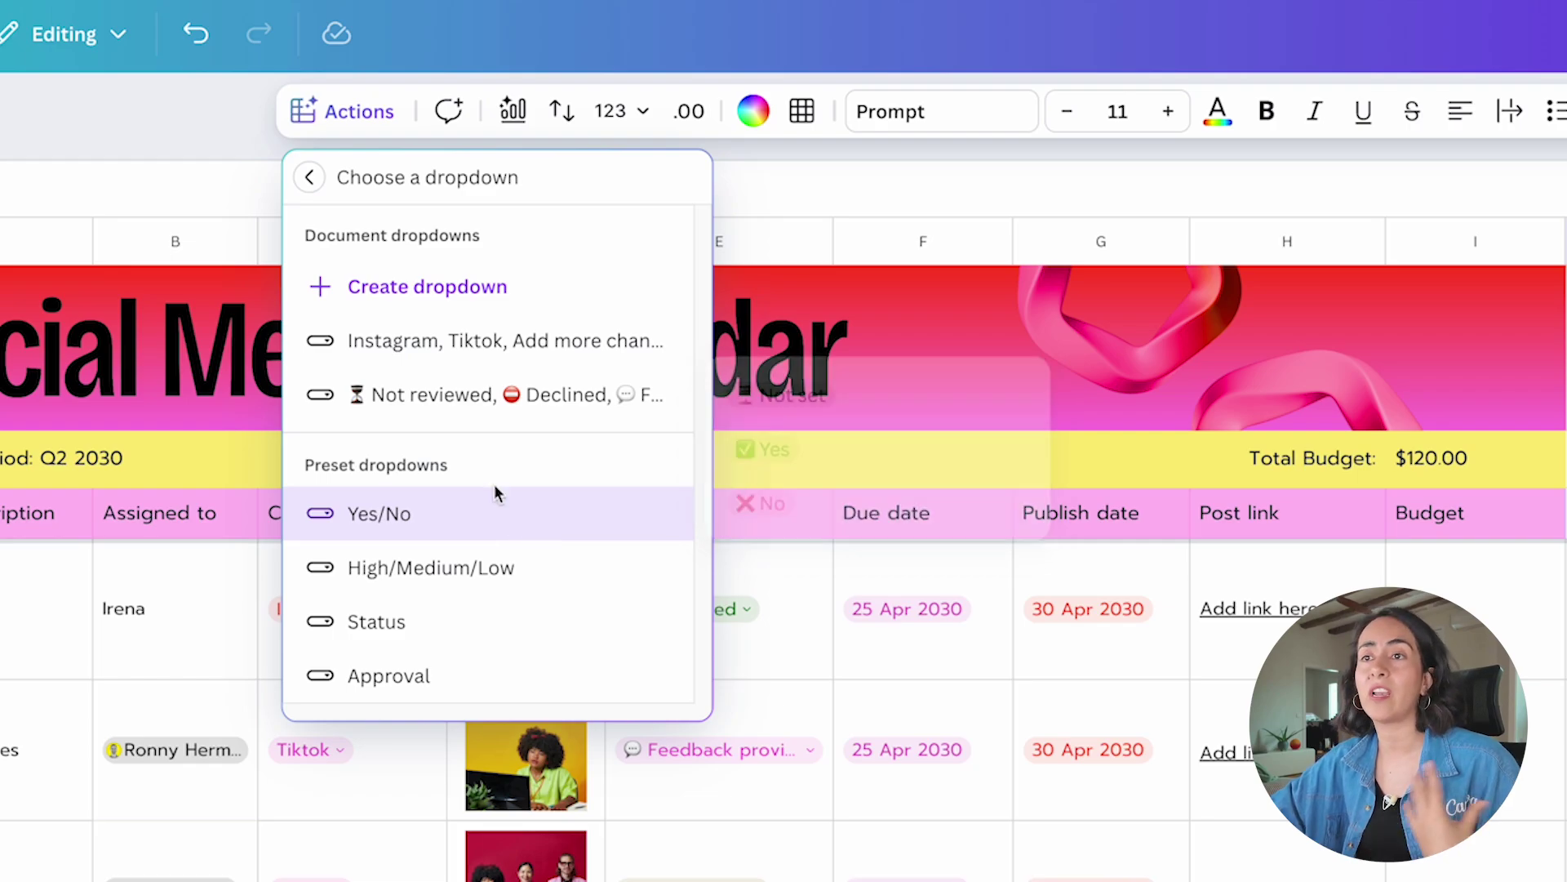
pyautogui.moveTo(380, 589)
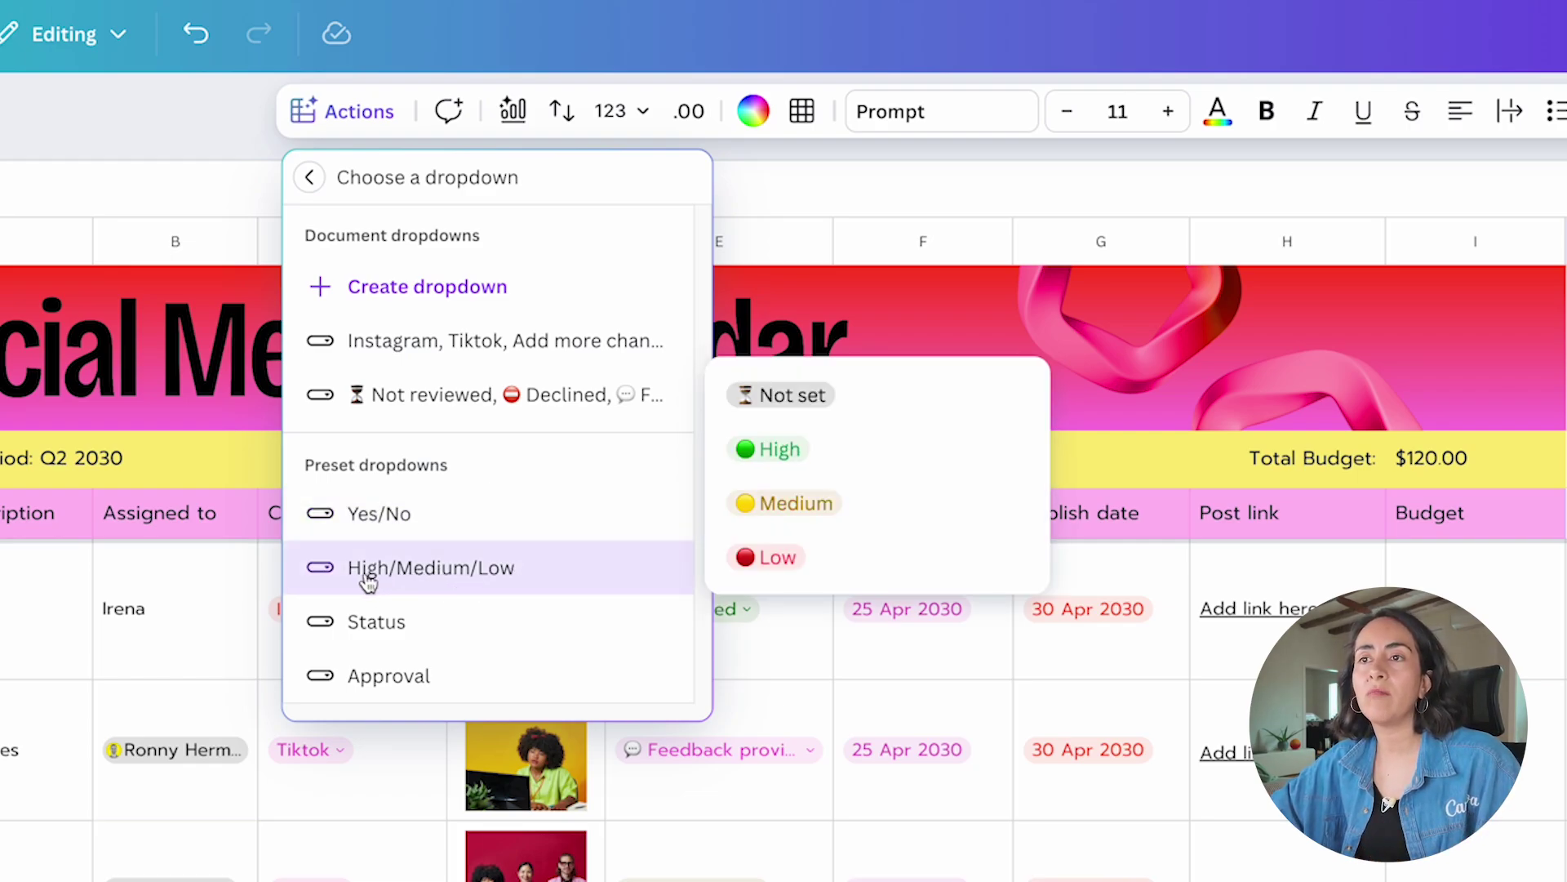
pyautogui.moveTo(531, 616)
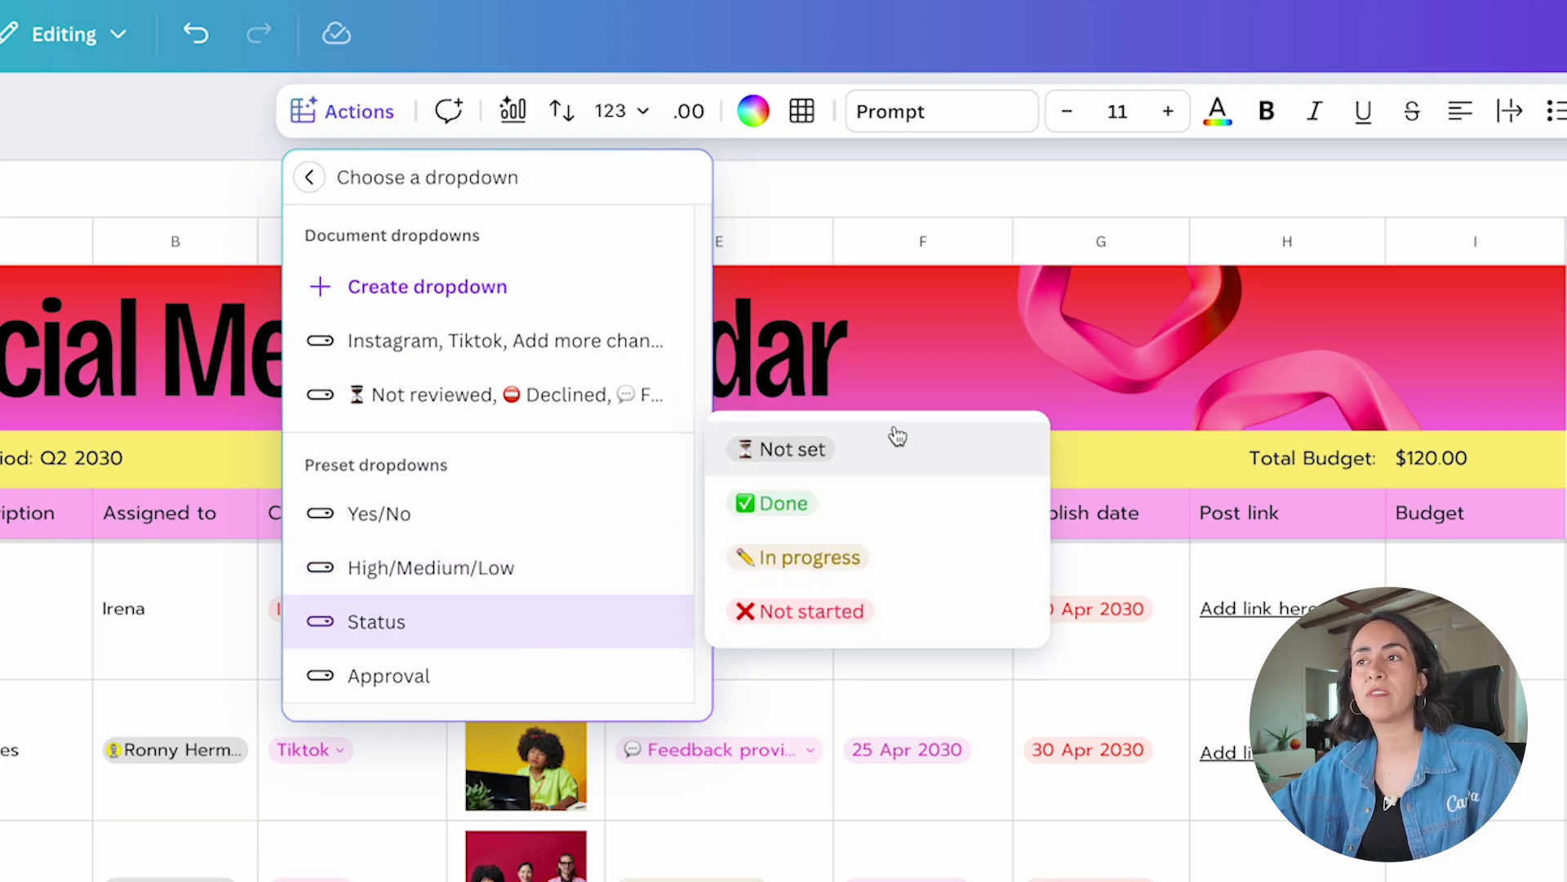
pyautogui.moveTo(556, 698)
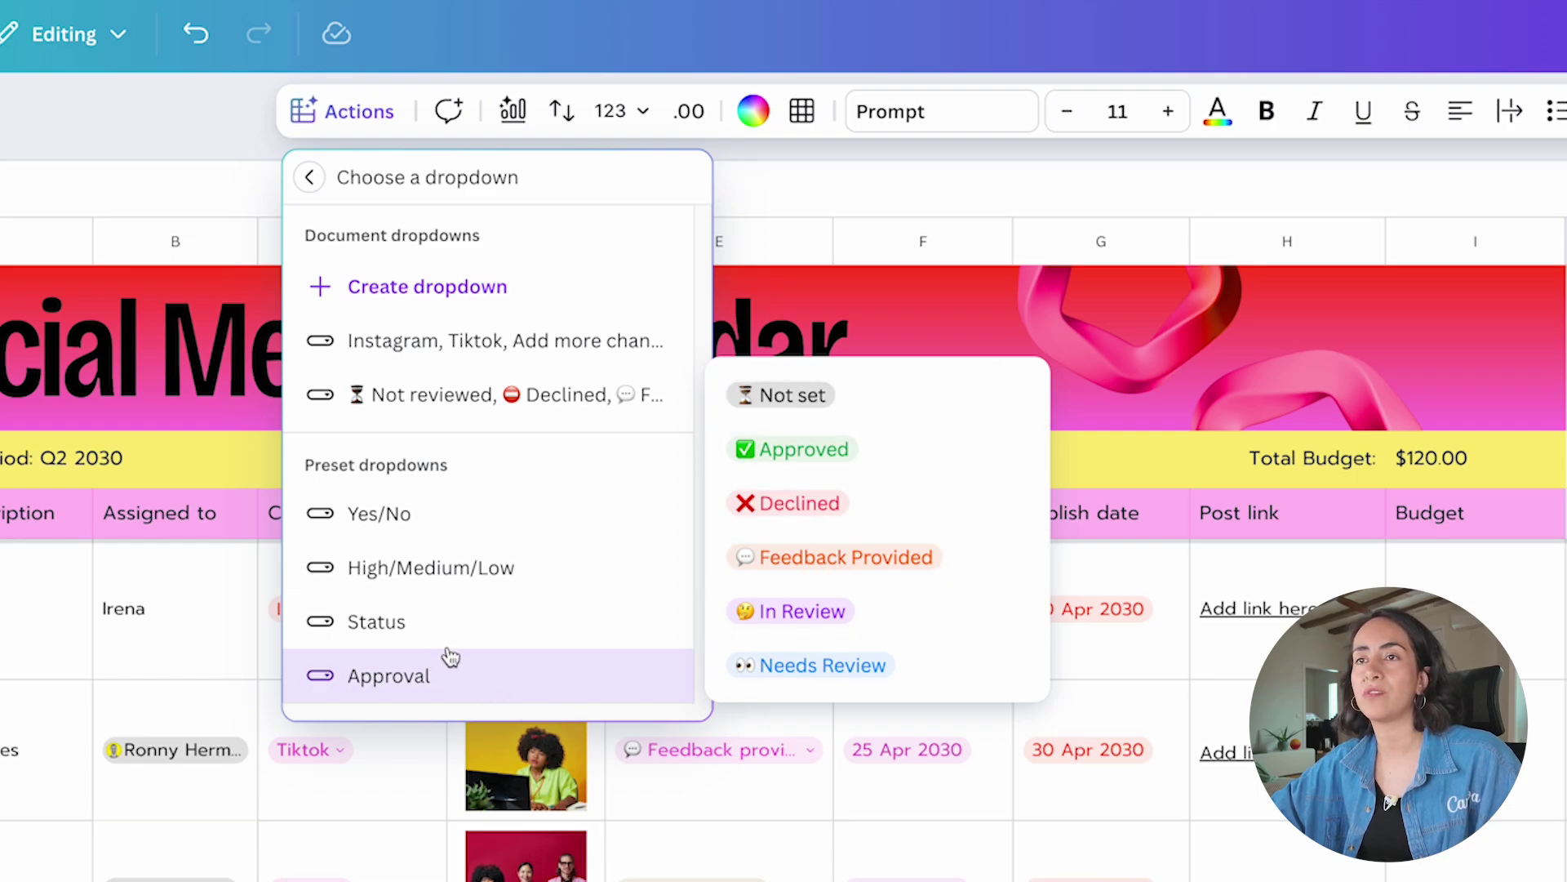
pyautogui.click(482, 695)
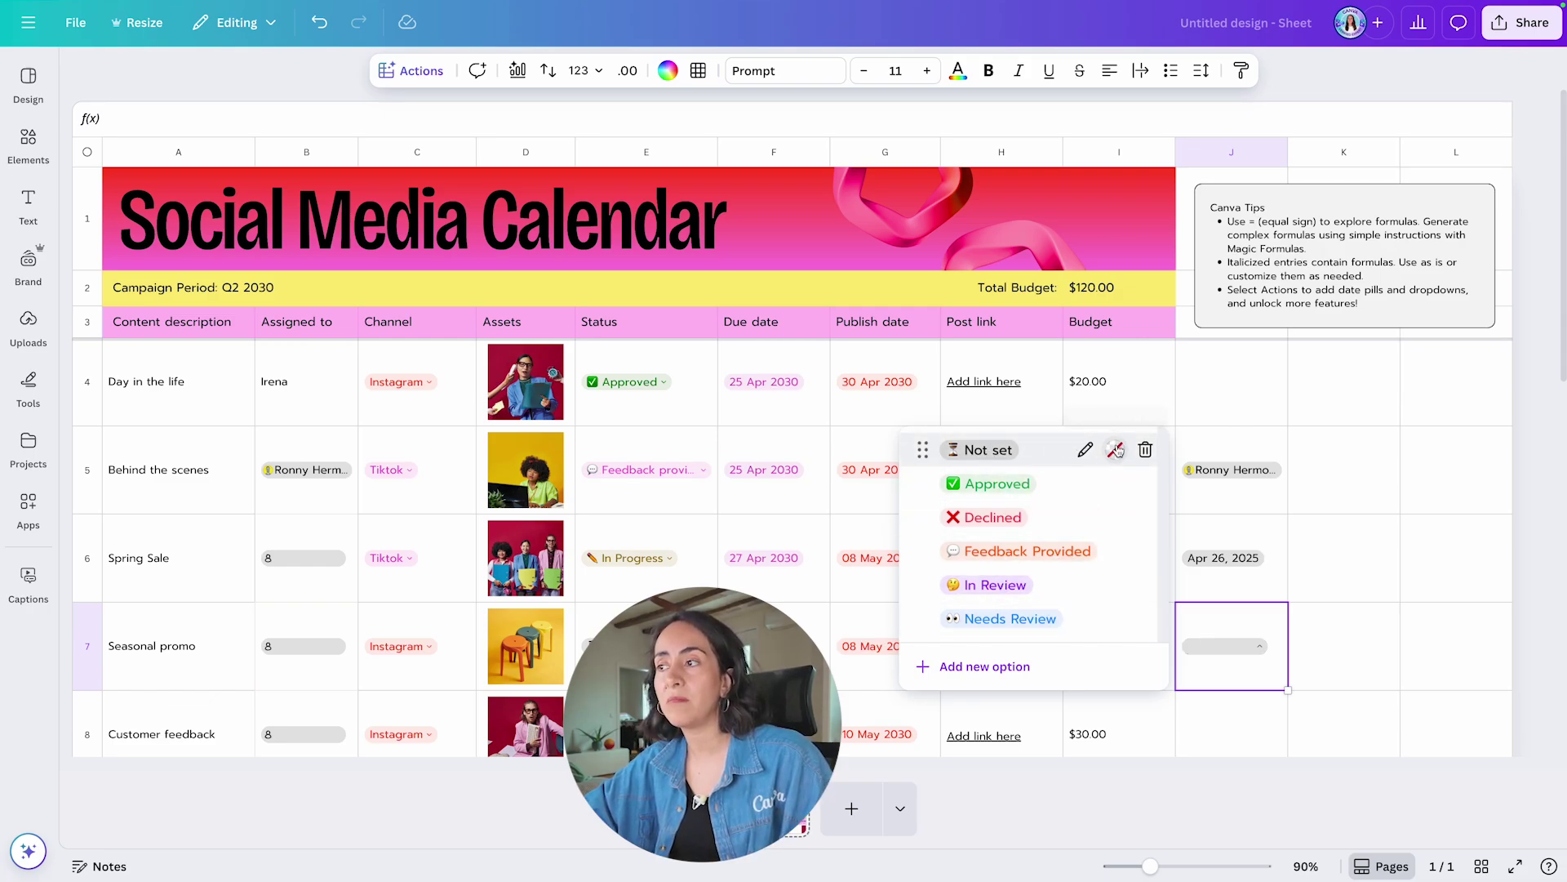
# - Delete the mention, date and dropdown from cells J5 to J7
pyautogui.click(1325, 647)
pyautogui.moveTo(1324, 646); pyautogui.dragTo(1249, 444)
pyautogui.press('Delete')
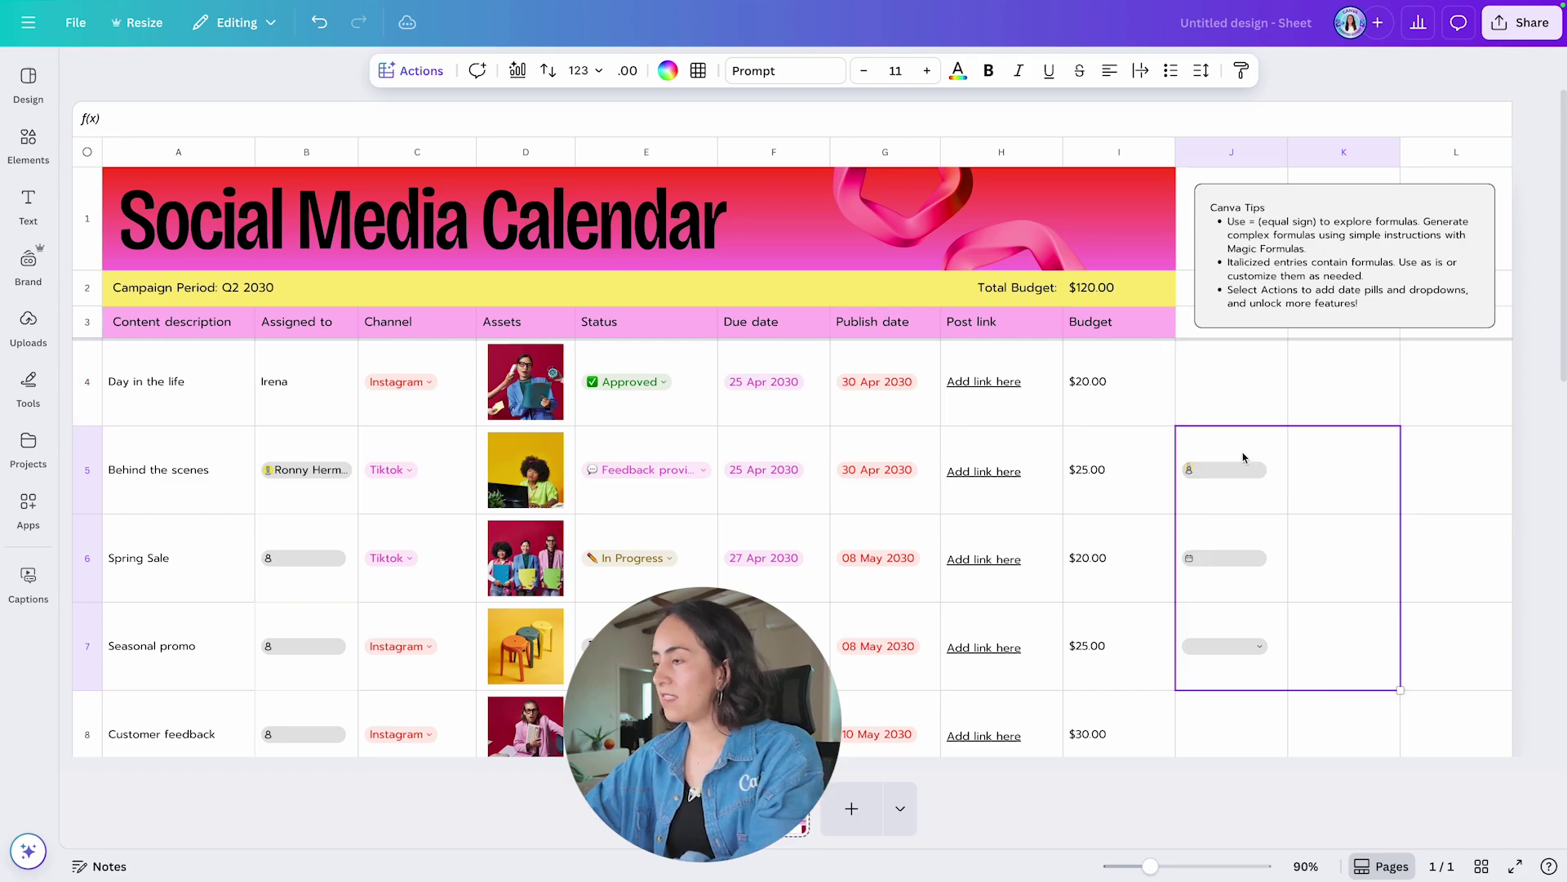
pyautogui.click(1300, 488)
# - Insert an empty link in cell J5, beside the "Behind the scenes" row
pyautogui.click(1266, 474)
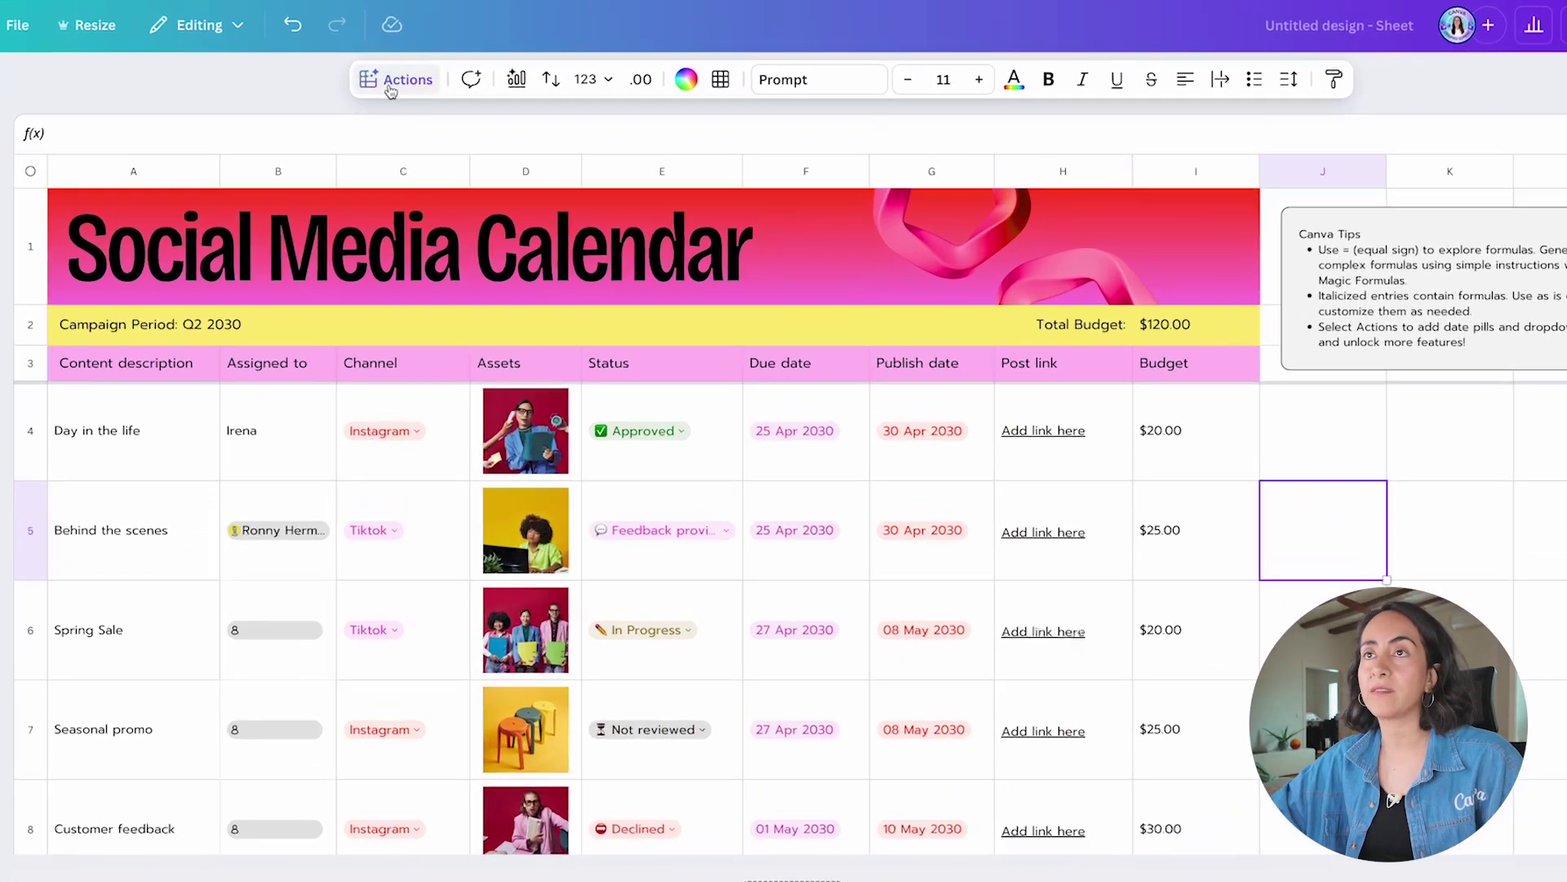
pyautogui.click(391, 87)
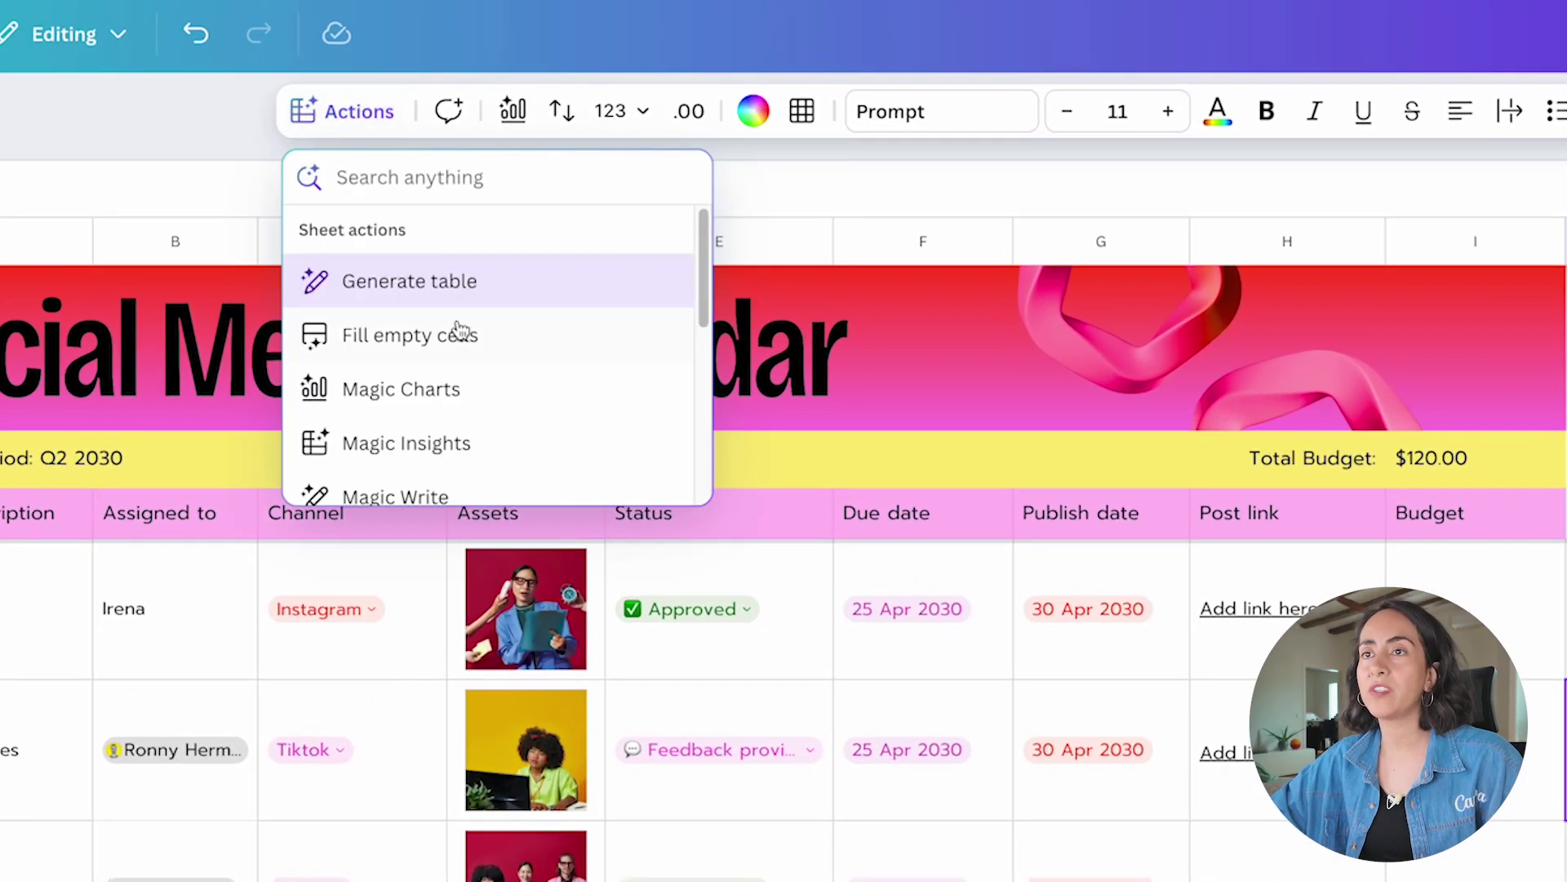
pyautogui.scroll(-5, 478, 236)
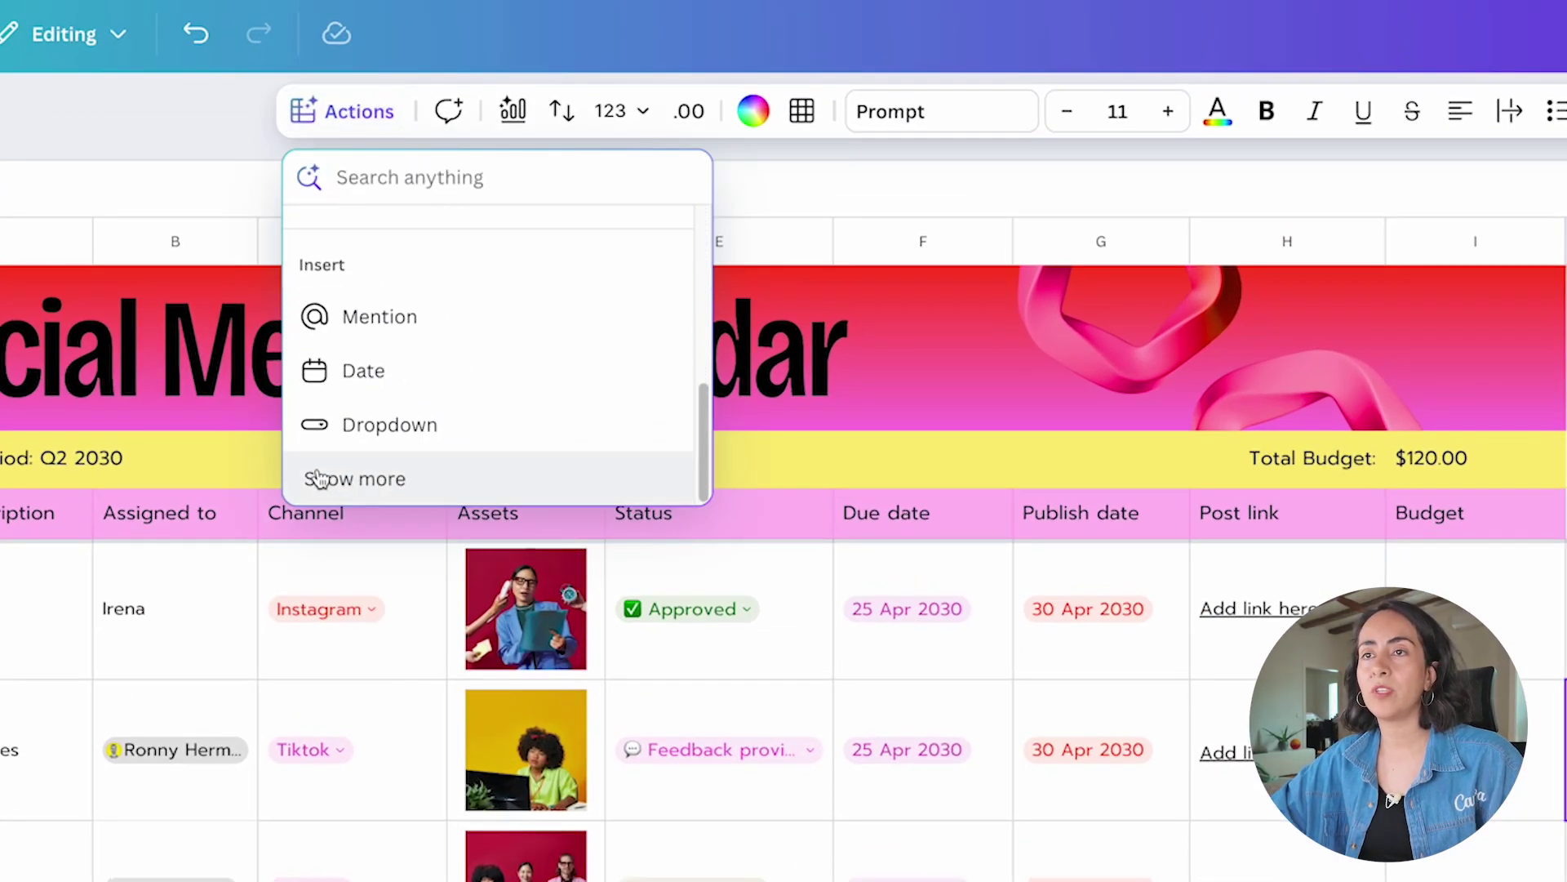
pyautogui.click(377, 487)
pyautogui.click(359, 480)
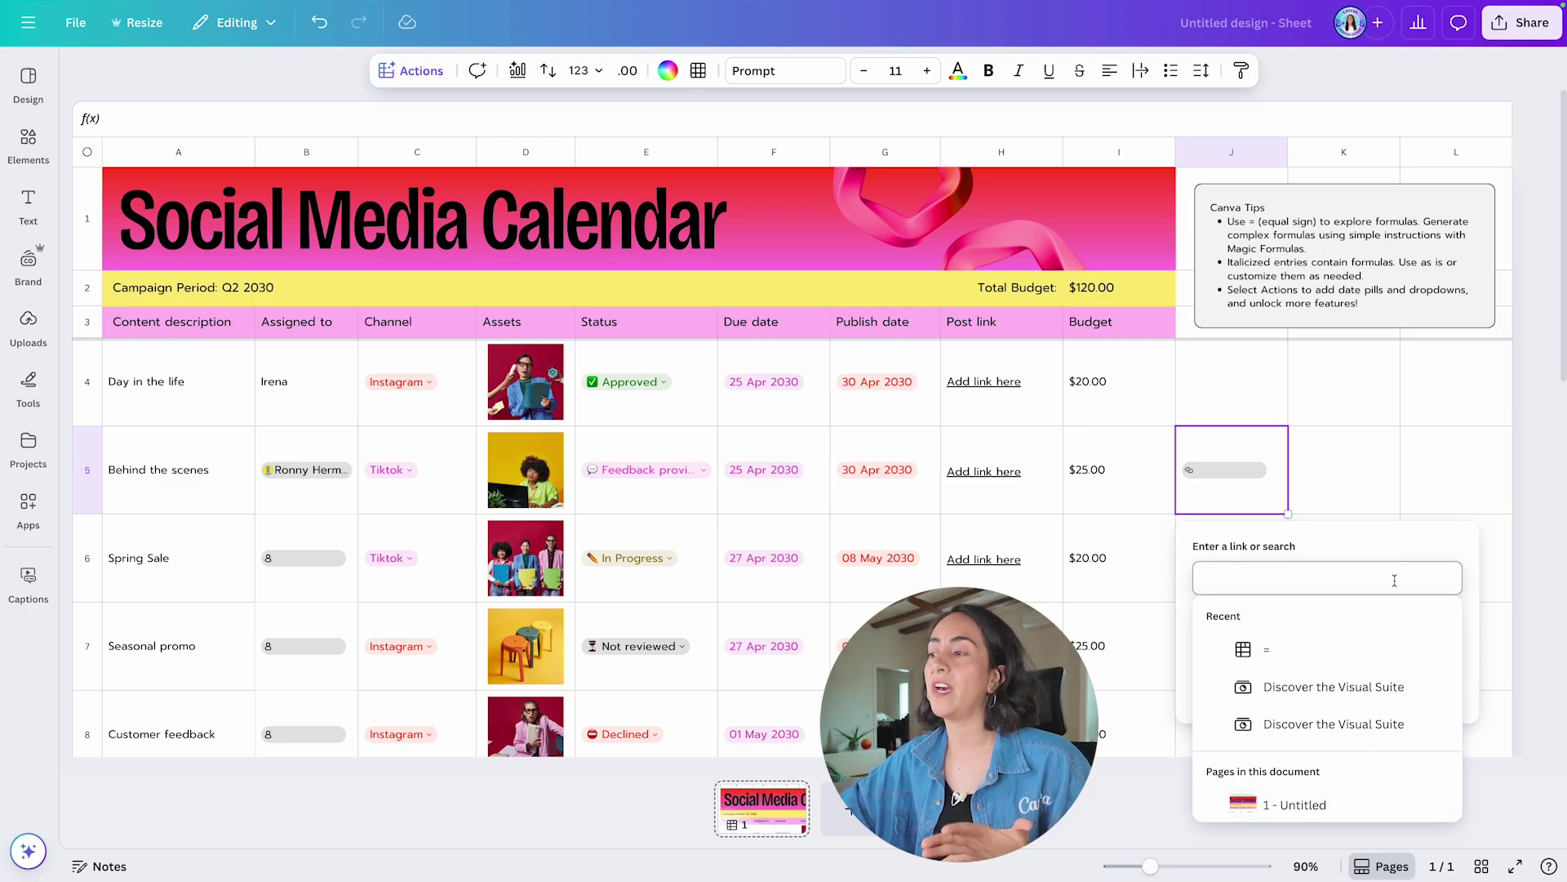
pyautogui.click(1455, 540)
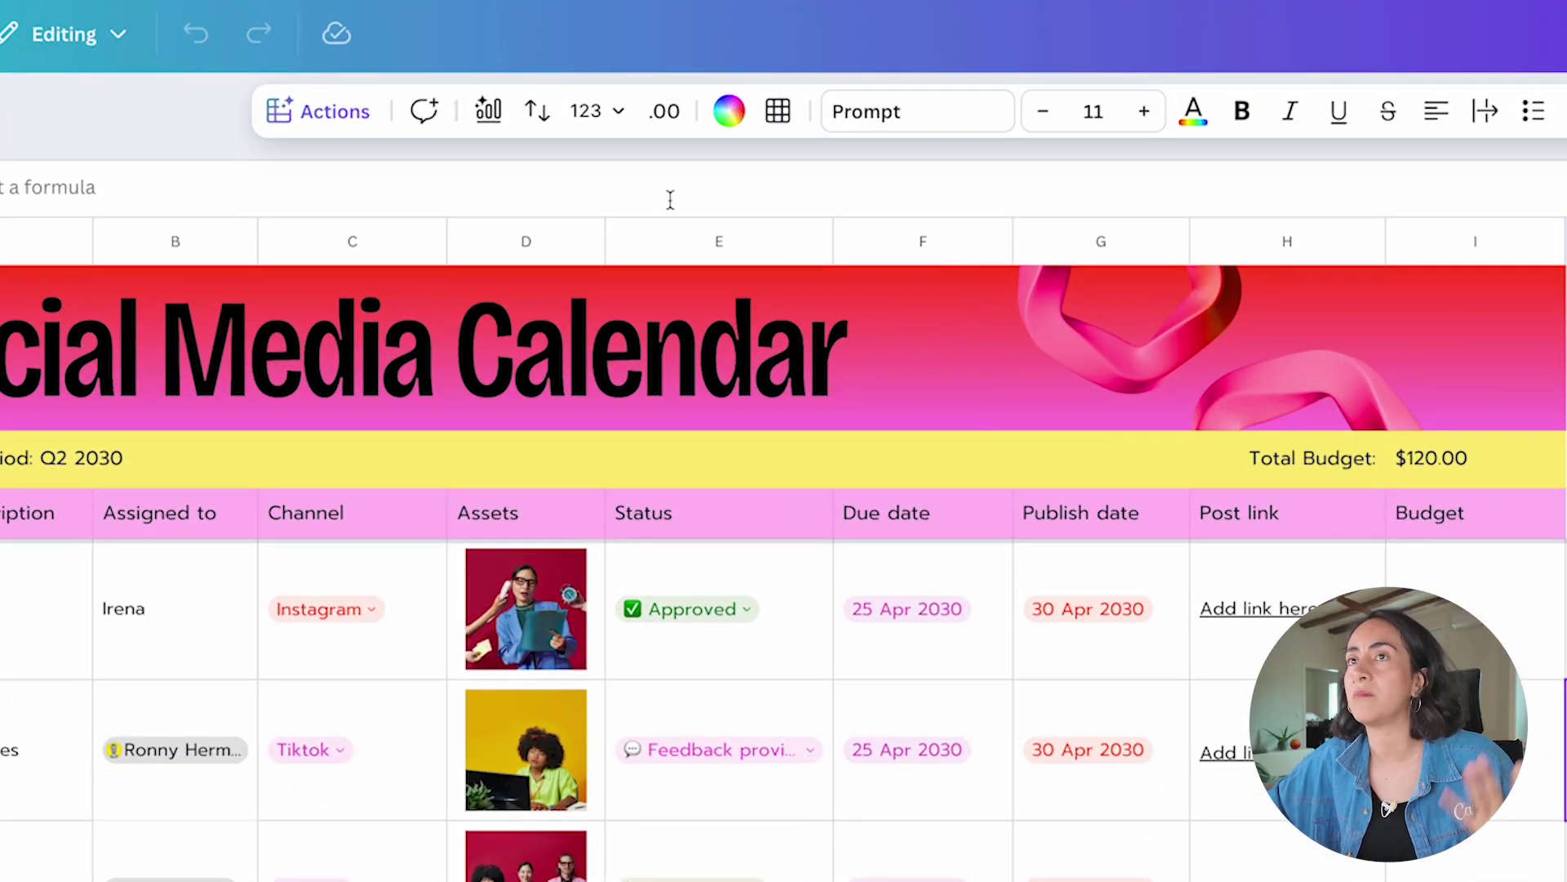
# - Insert the Canva design "Discover the Visual Suite" in cell J5 and view its preview
pyautogui.click(345, 125)
pyautogui.scroll(-5, 506, 363)
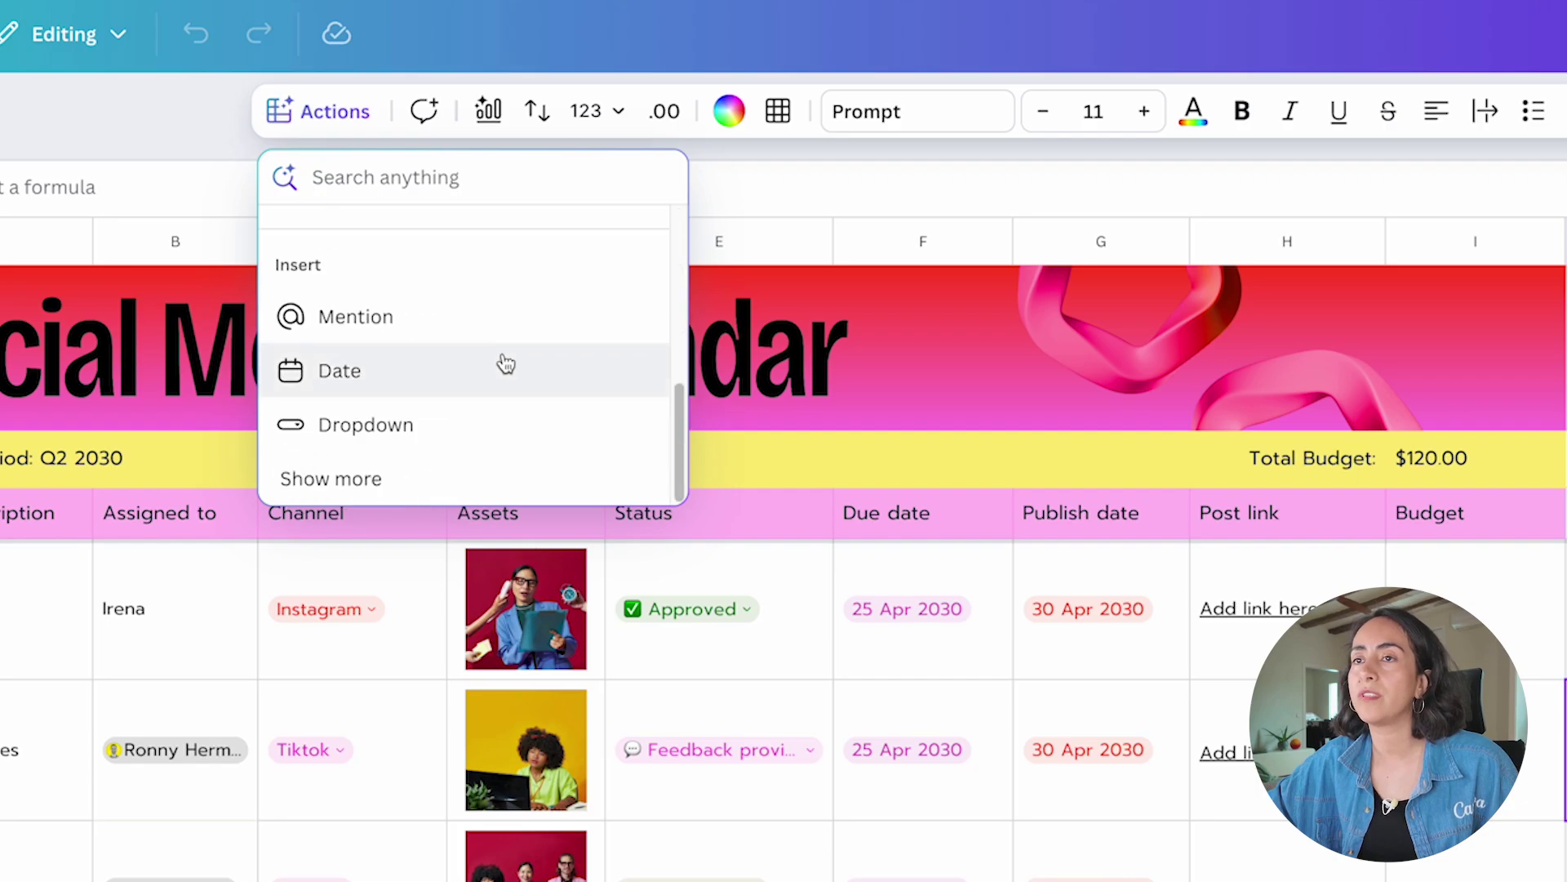
pyautogui.click(365, 476)
pyautogui.scroll(-2, 513, 439)
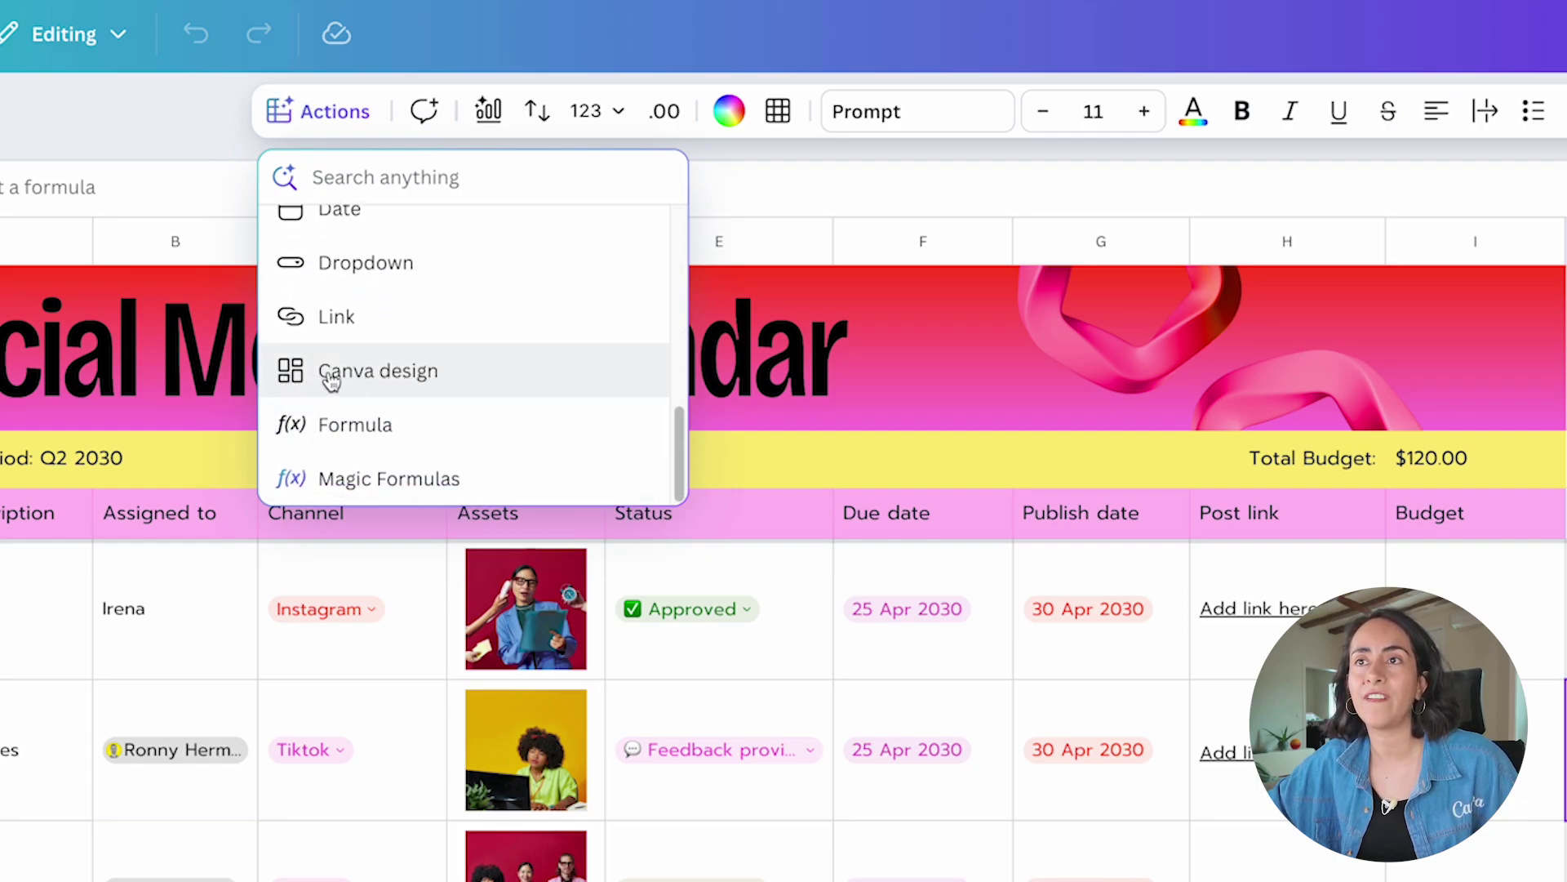
pyautogui.click(400, 377)
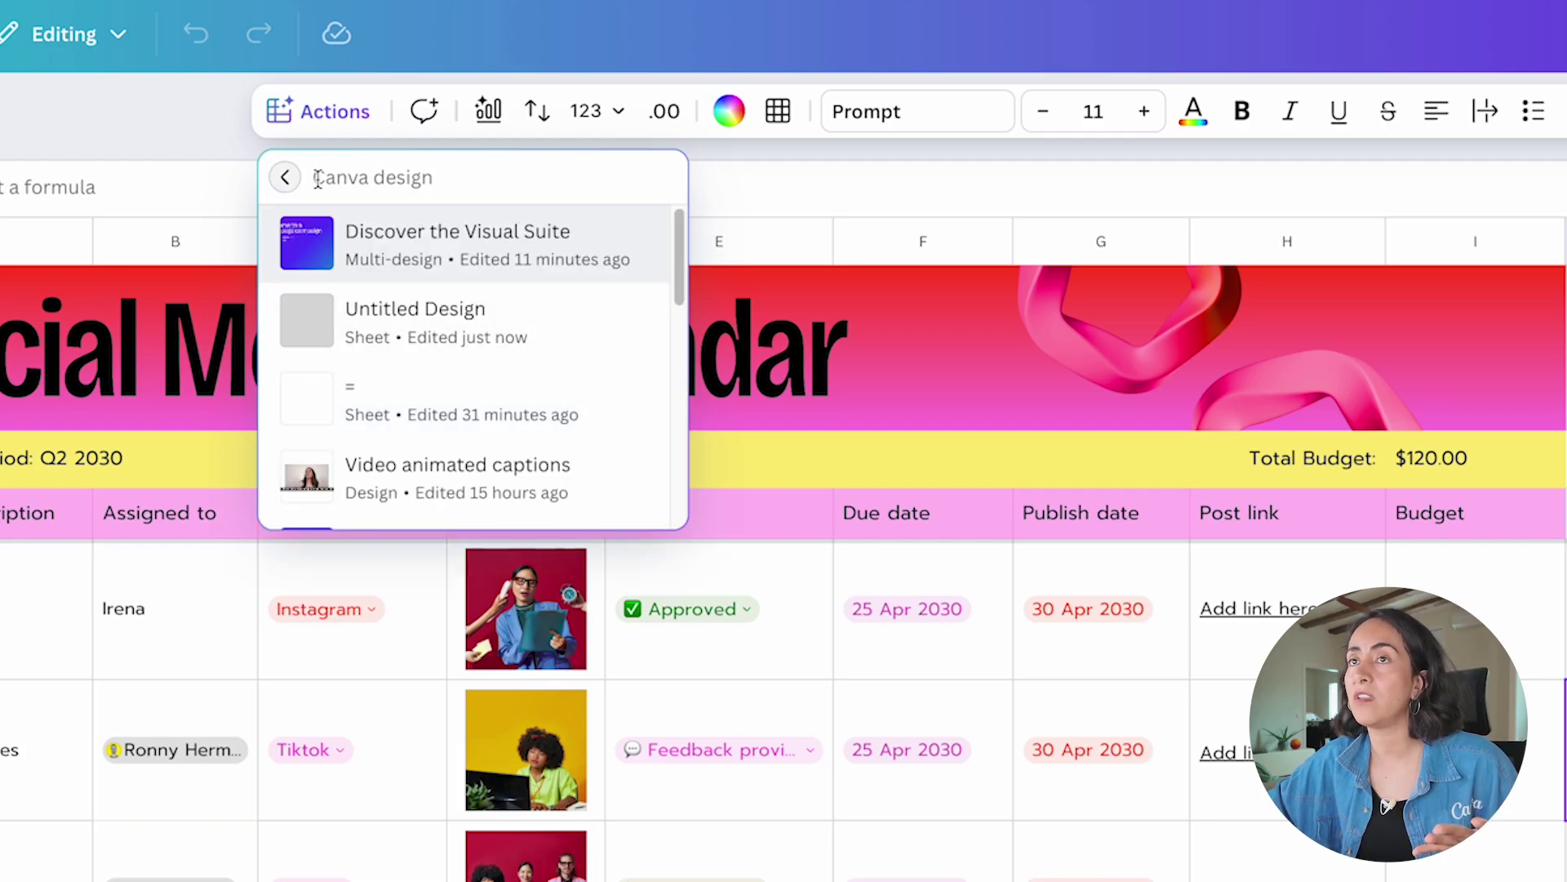
pyautogui.scroll(-5, 658, 294)
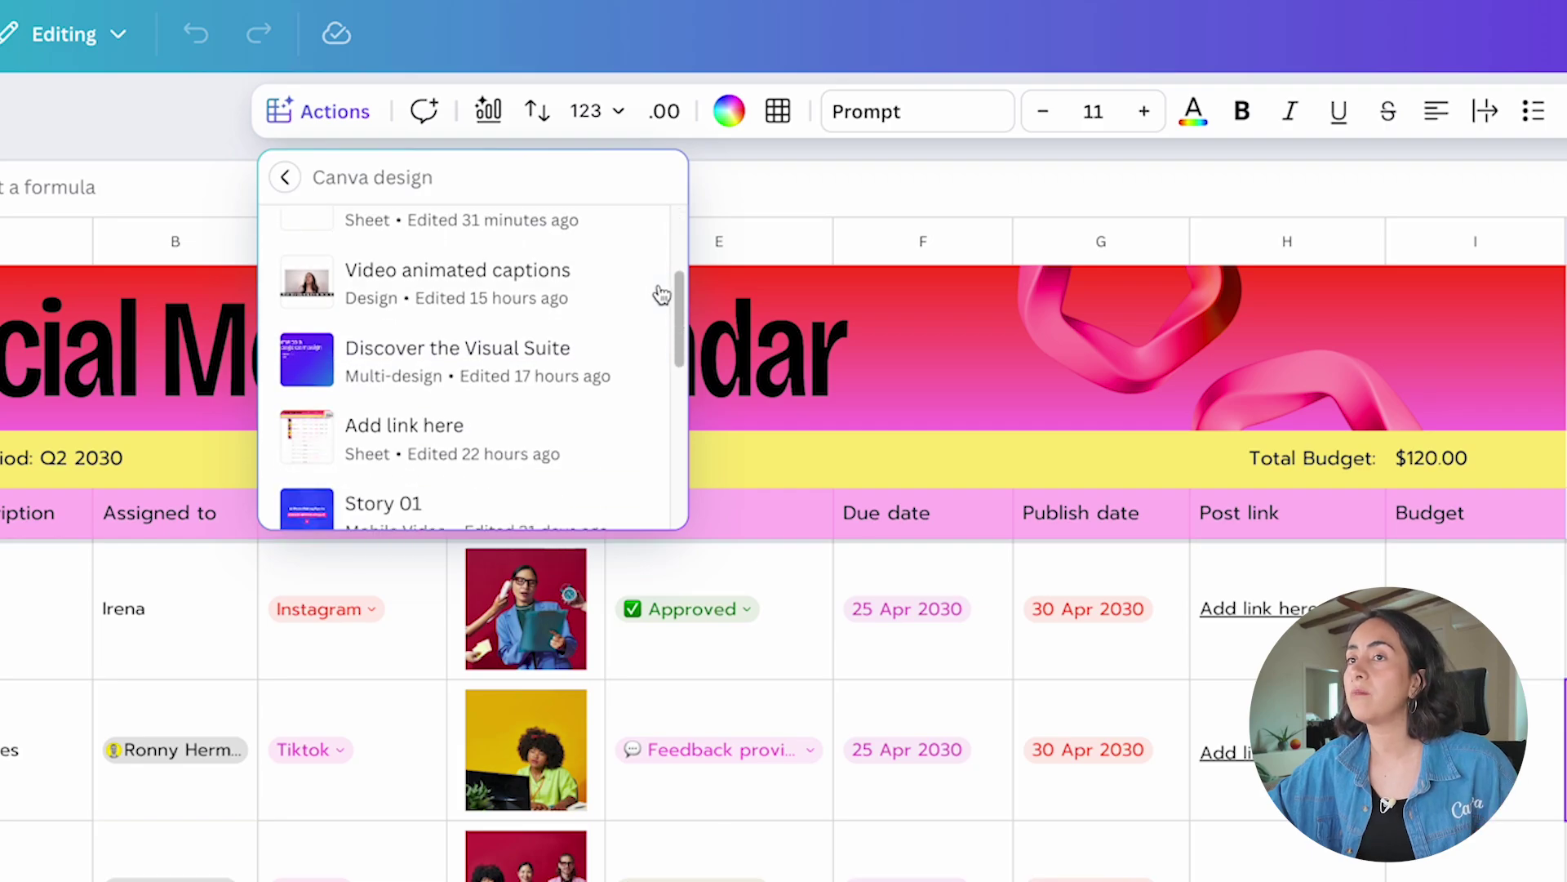
pyautogui.scroll(5, 642, 303)
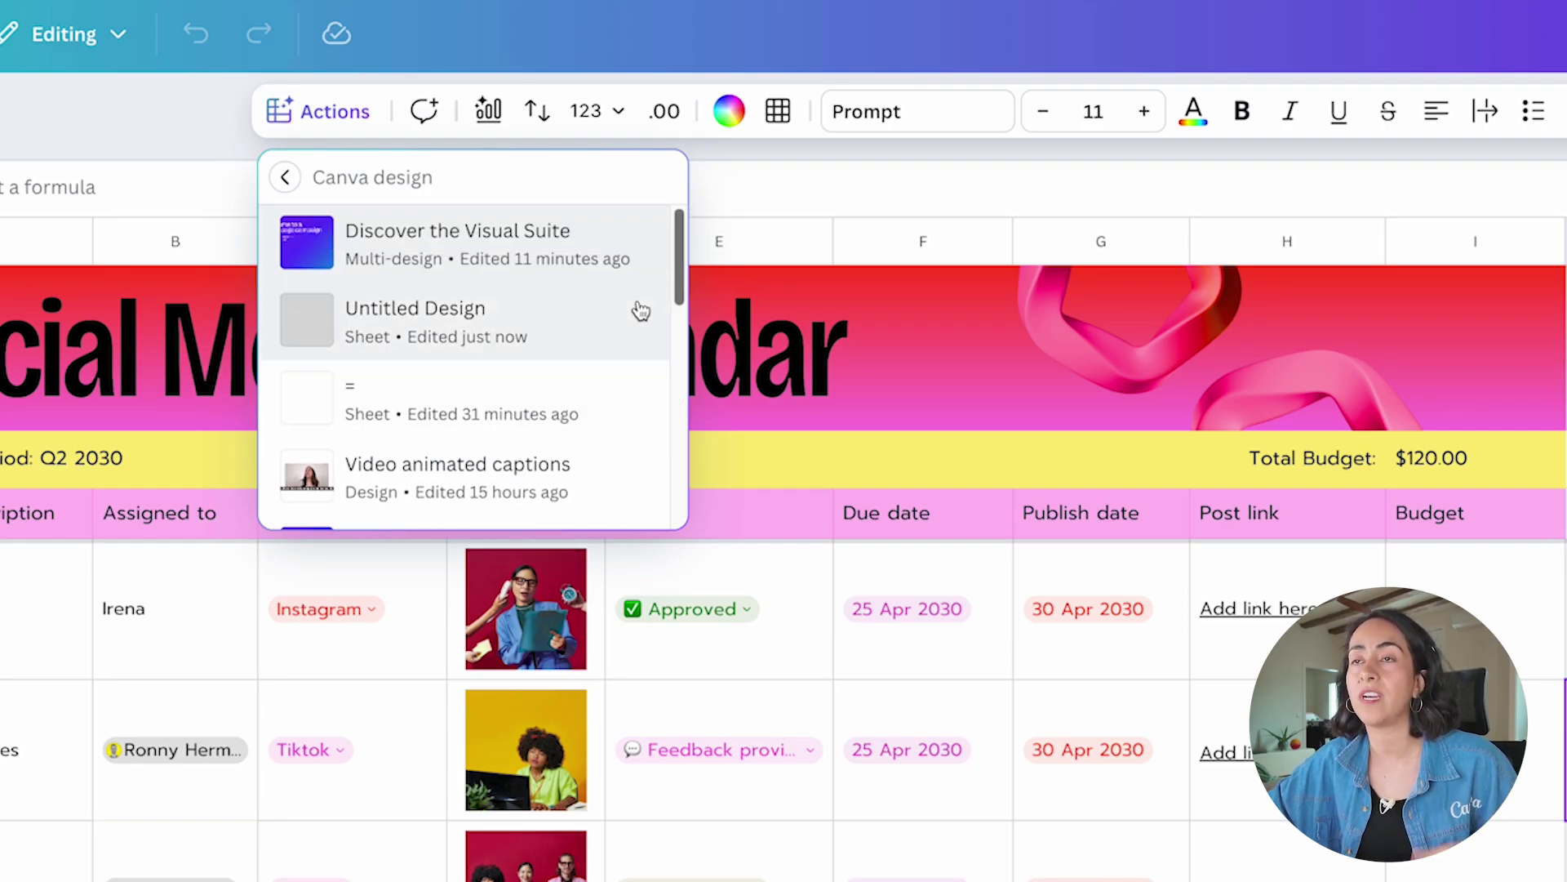
pyautogui.click(444, 235)
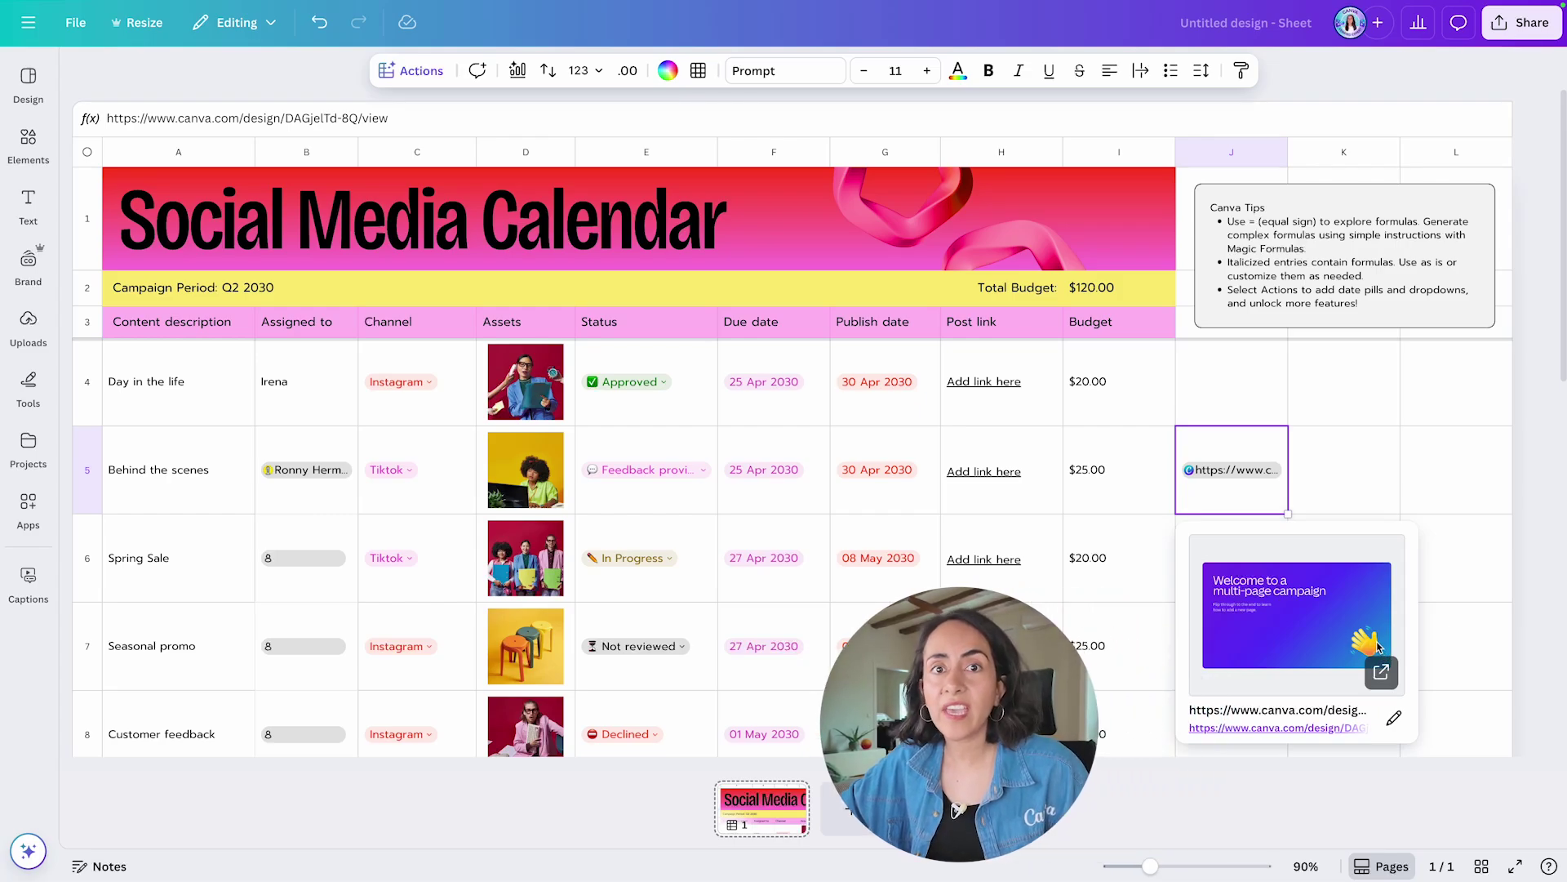
pyautogui.click(1314, 466)
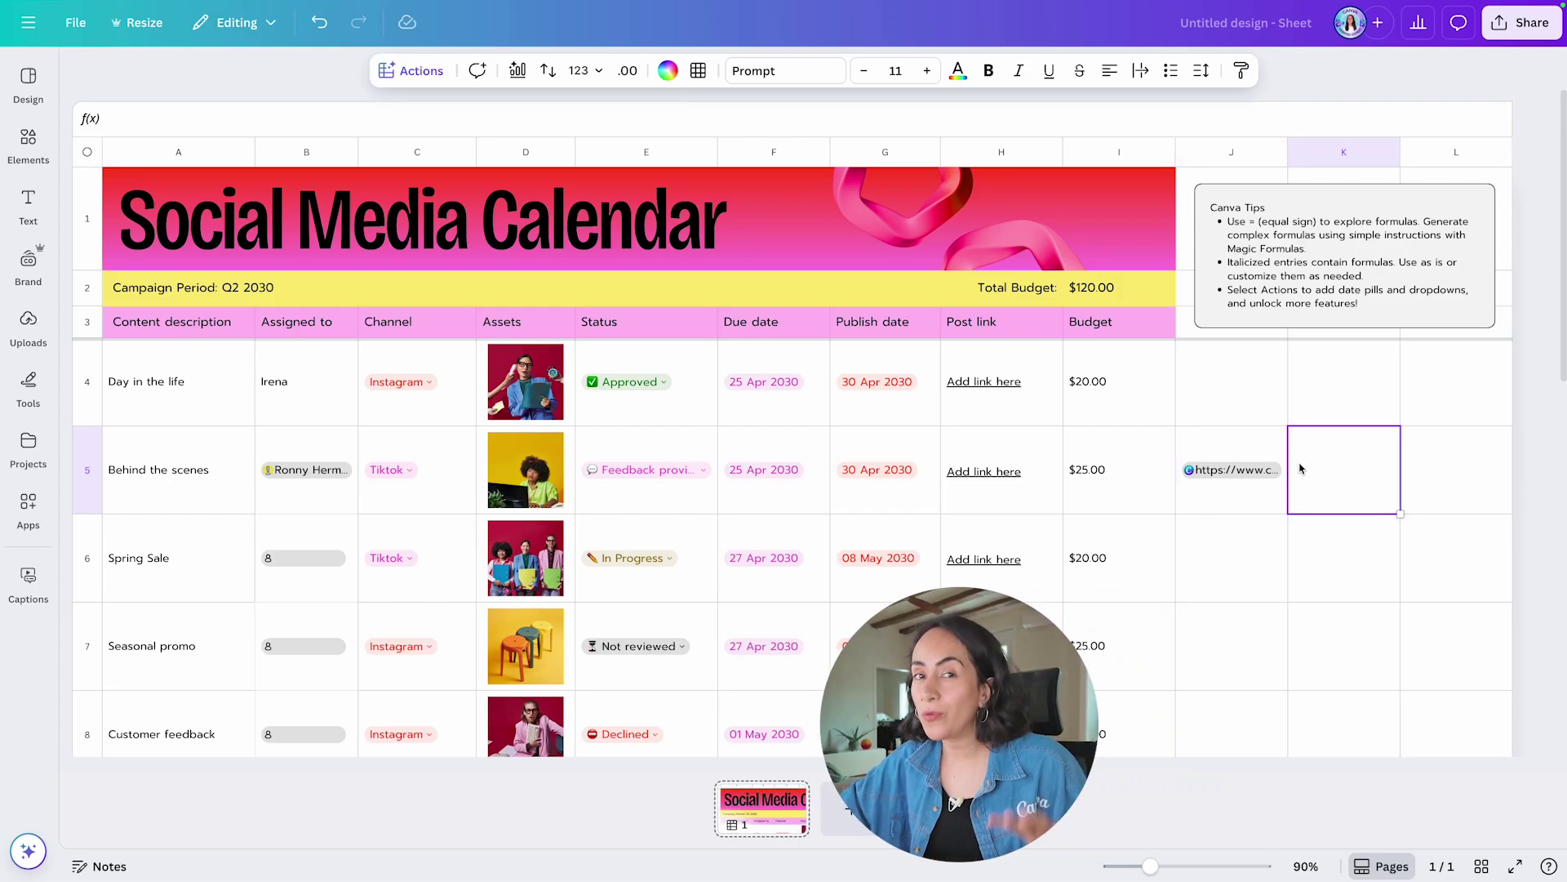
pyautogui.click(1255, 451)
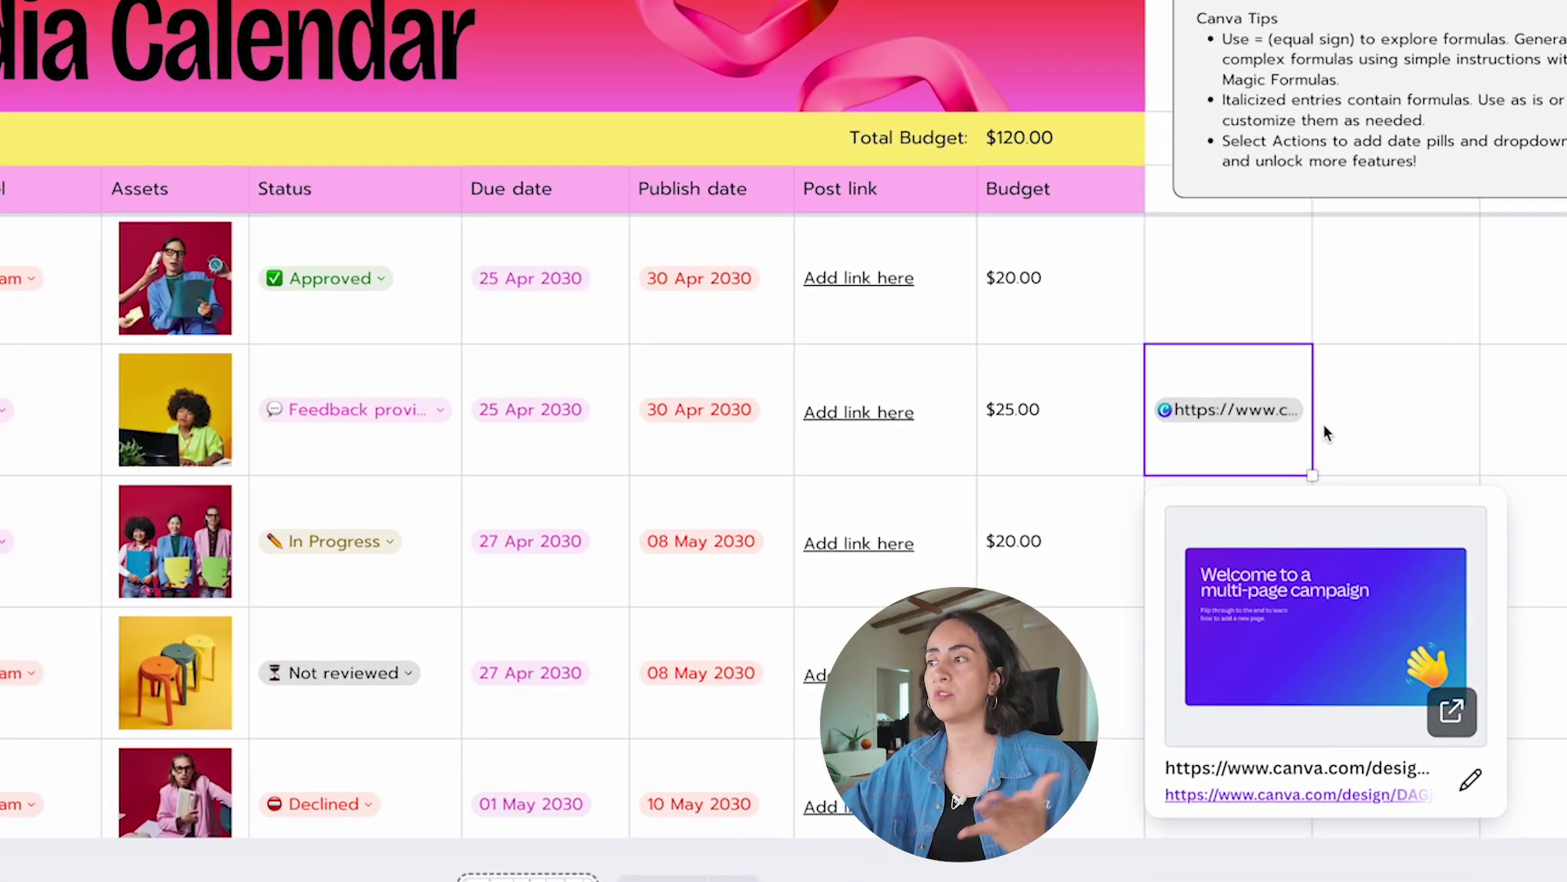
# - Enter the formula = 2 + 3 in cell J5
pyautogui.click(1237, 423)
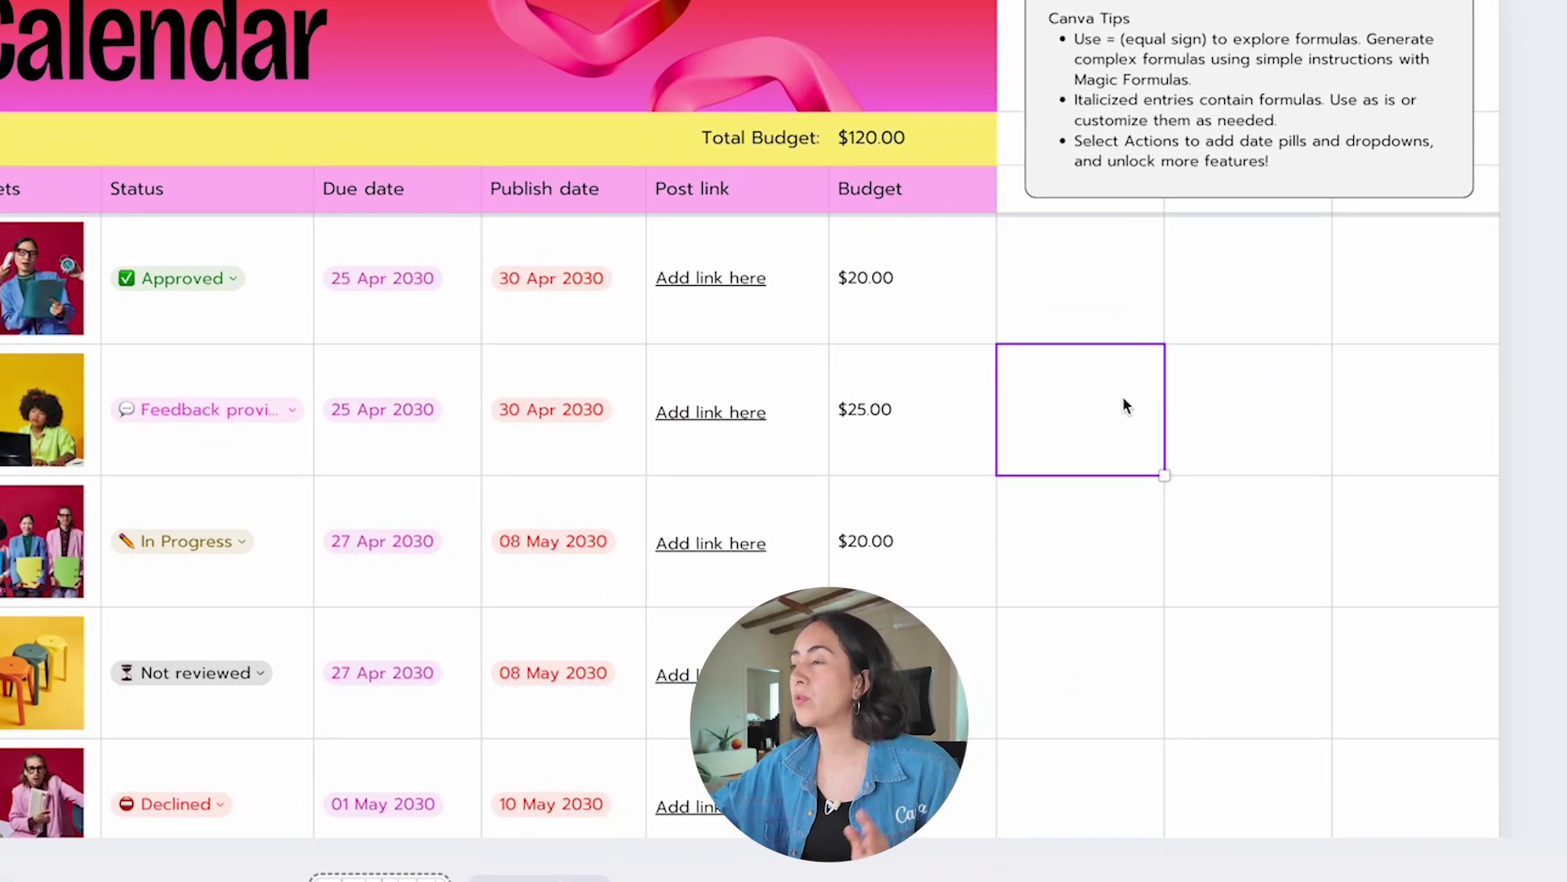
pyautogui.doubleClick(1124, 400)
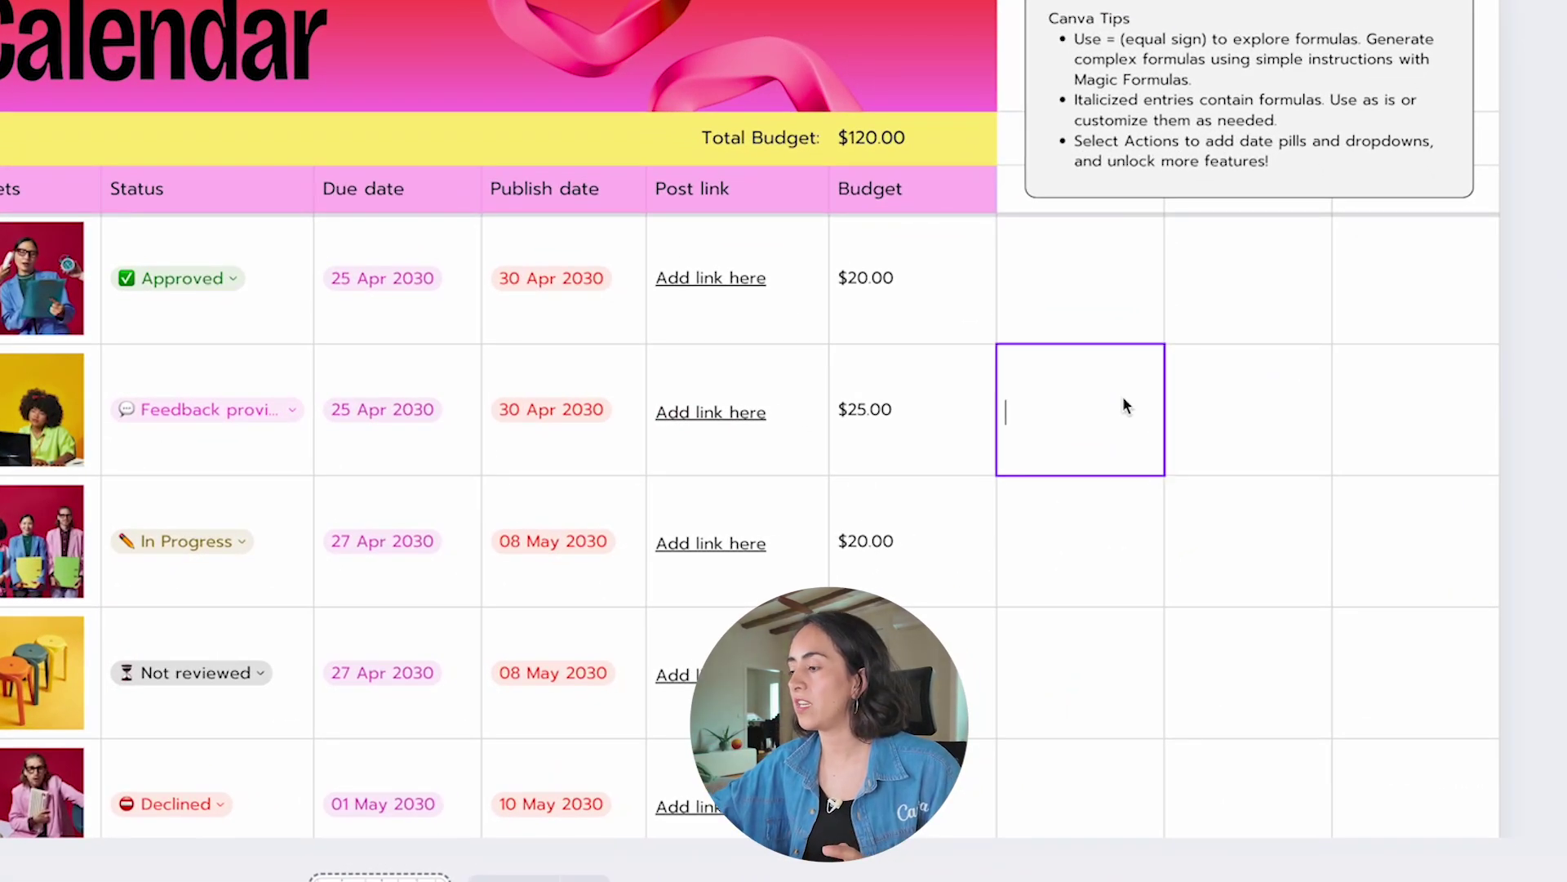
pyautogui.write('= ')
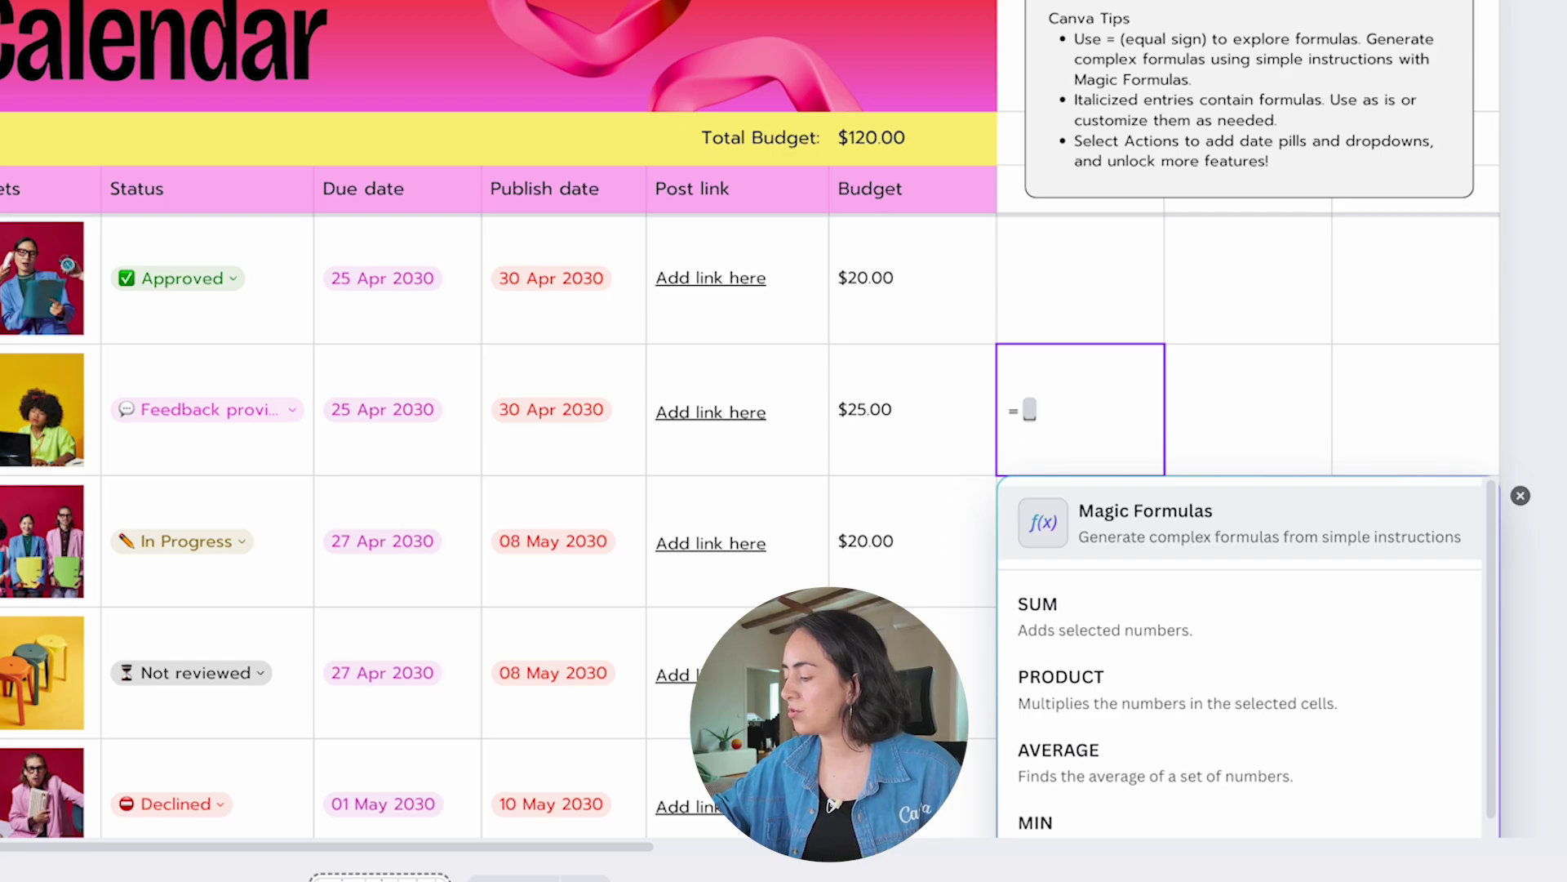
pyautogui.write('2 + 3')
pyautogui.press('Return')
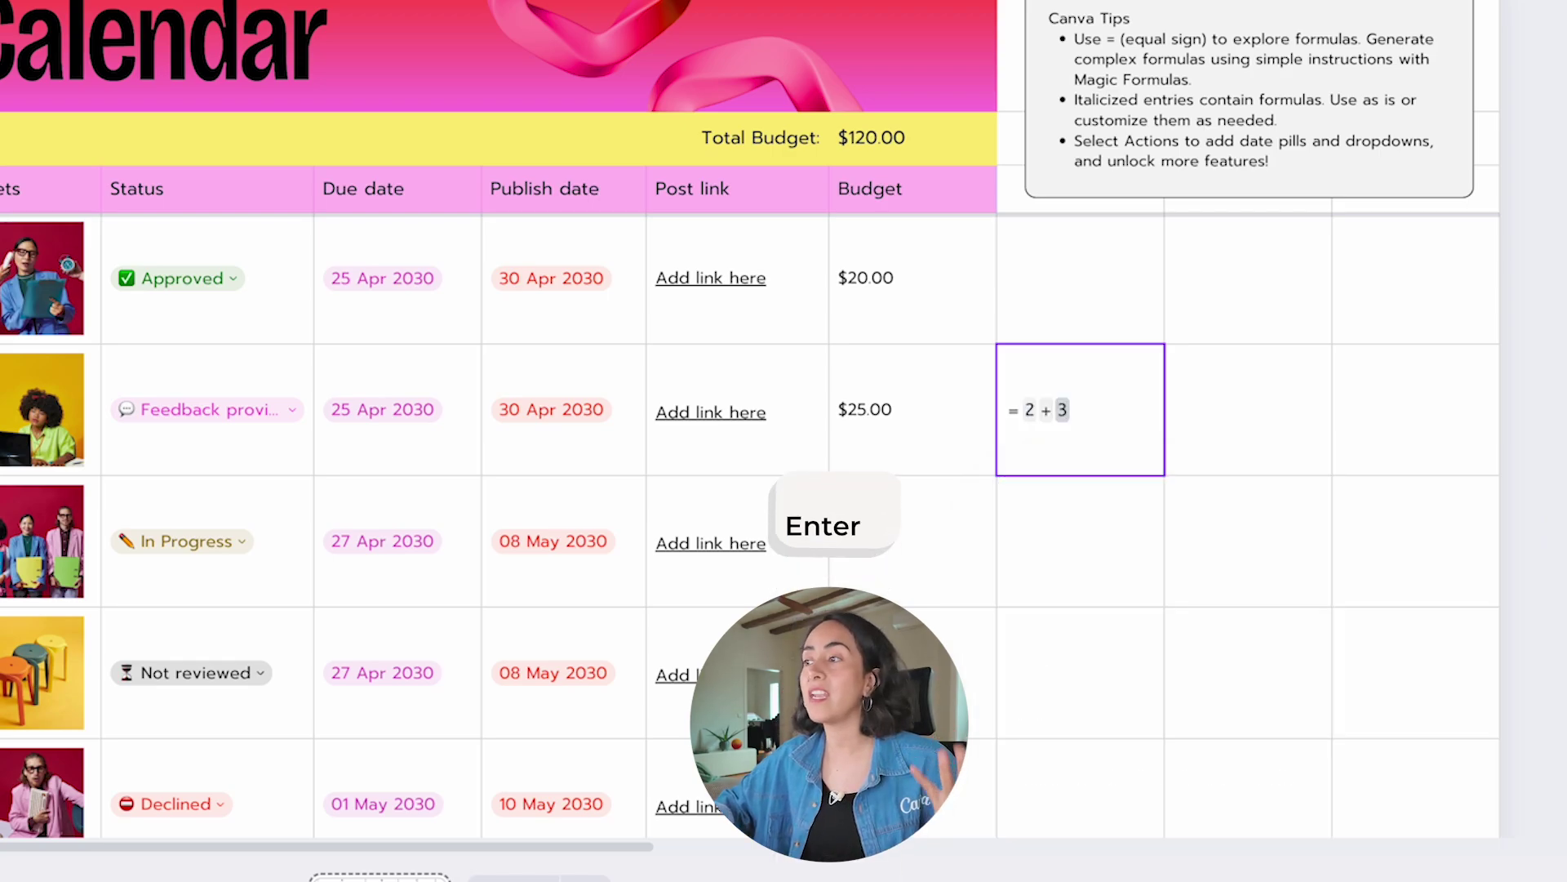
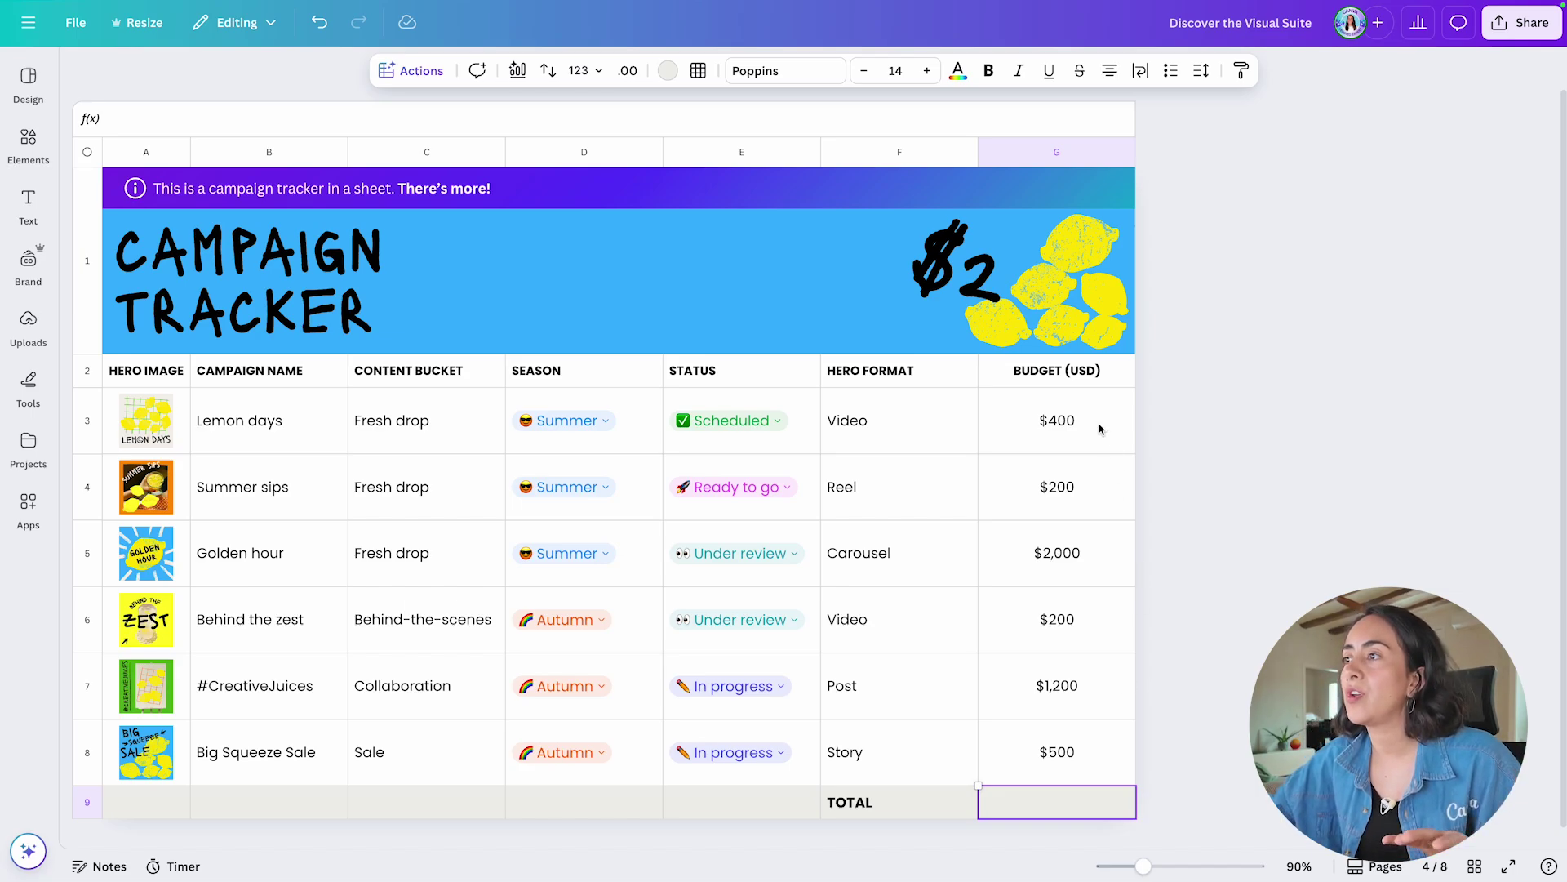
pyautogui.moveTo(1099, 429); pyautogui.dragTo(1108, 751)
pyautogui.click(1009, 812)
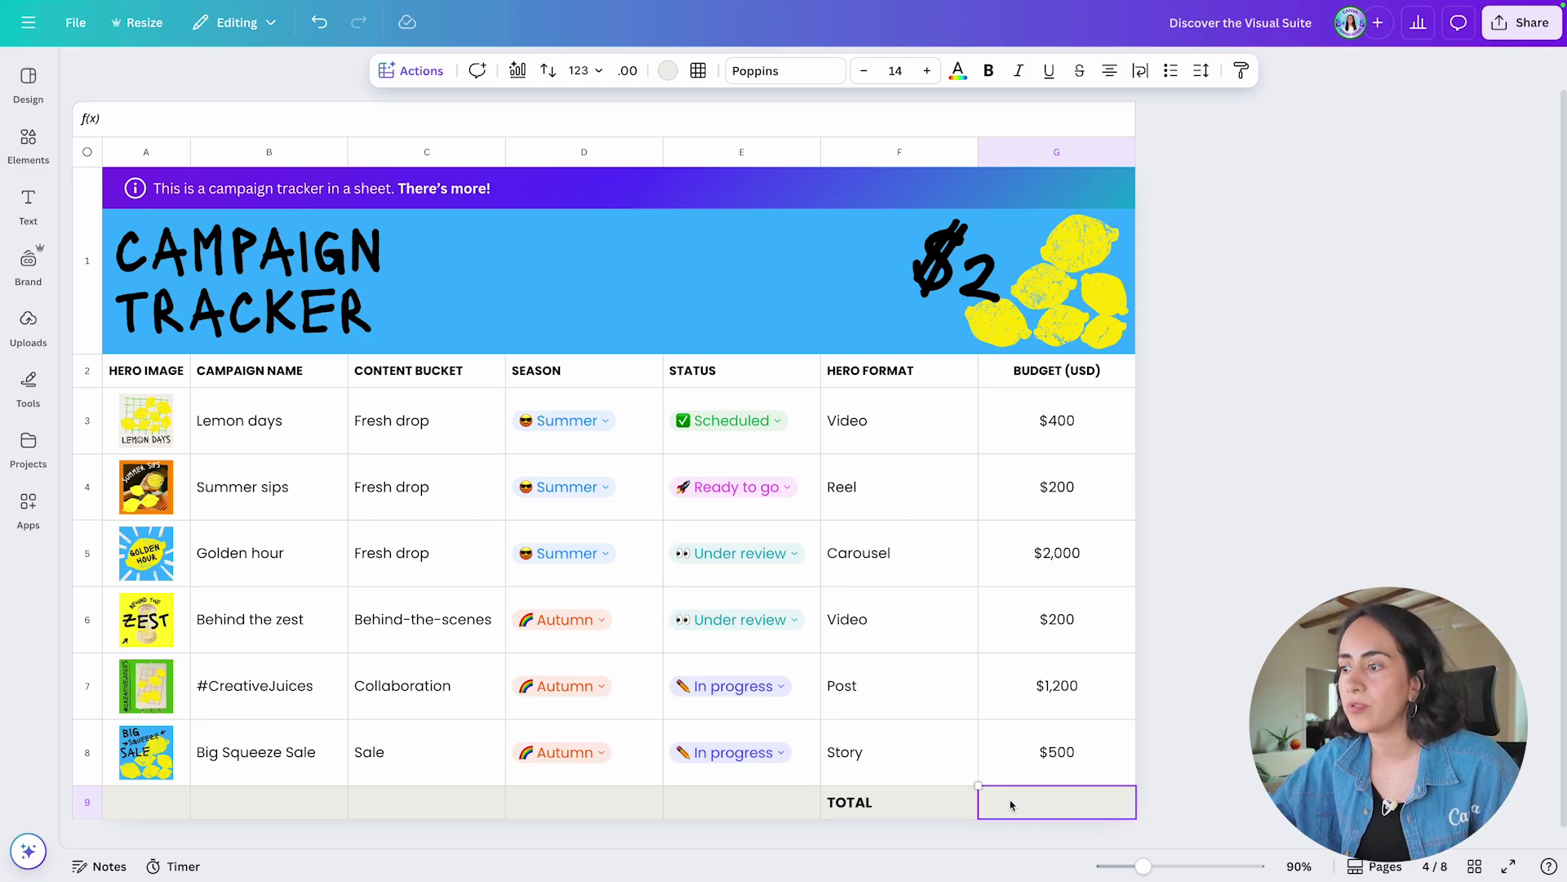
pyautogui.moveTo(1072, 436); pyautogui.dragTo(1096, 755)
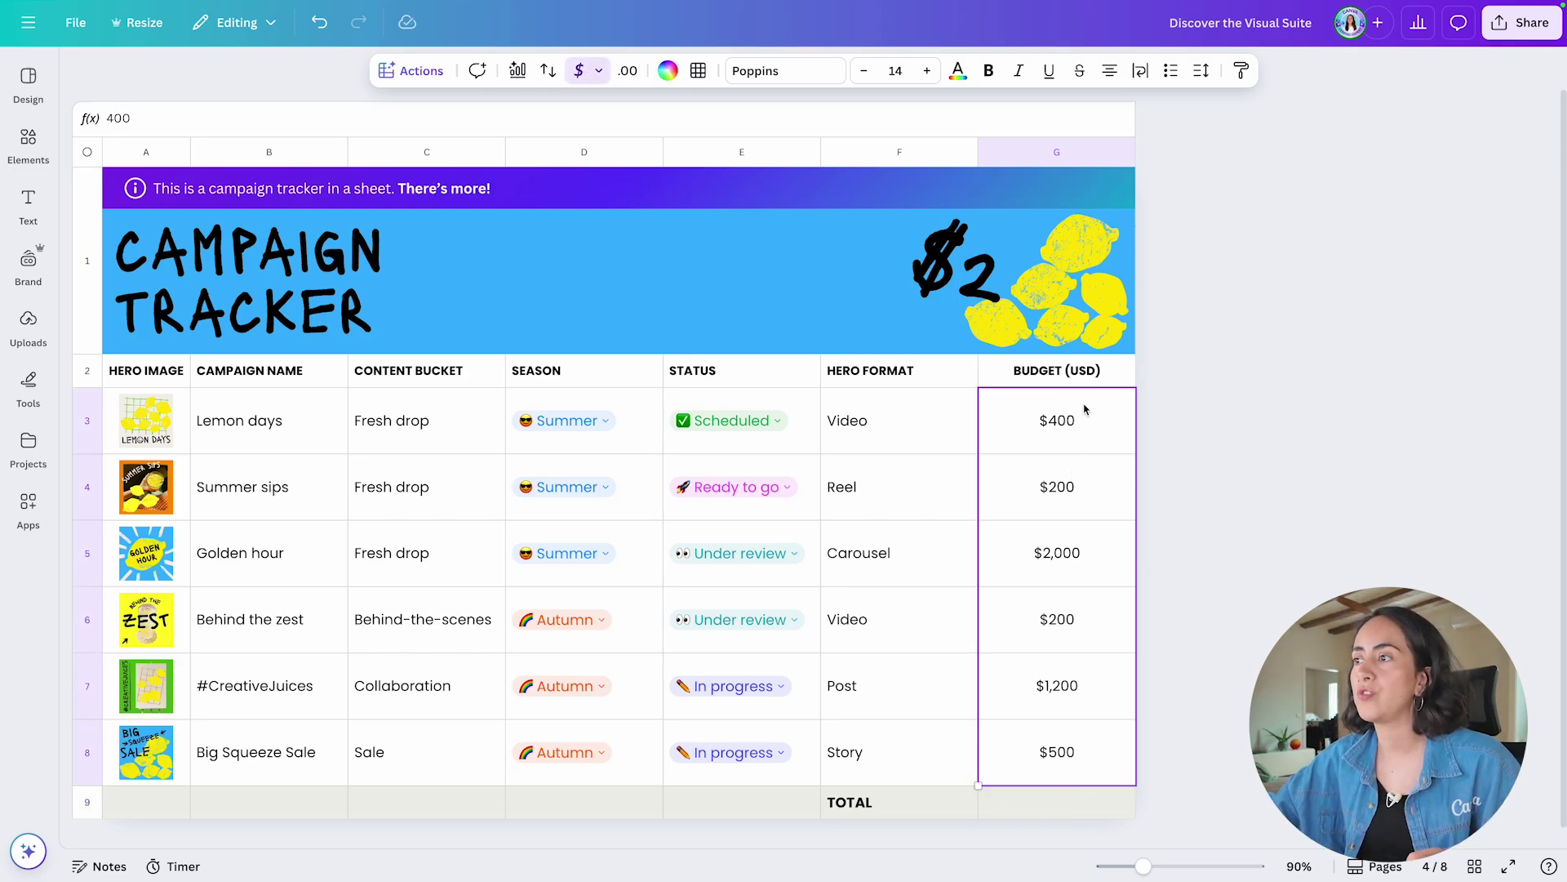
# - Start a formula in cell G9 of the TOTAL row and look through the suggested functions, including Magic Formulas and SUM
pyautogui.click(1064, 804)
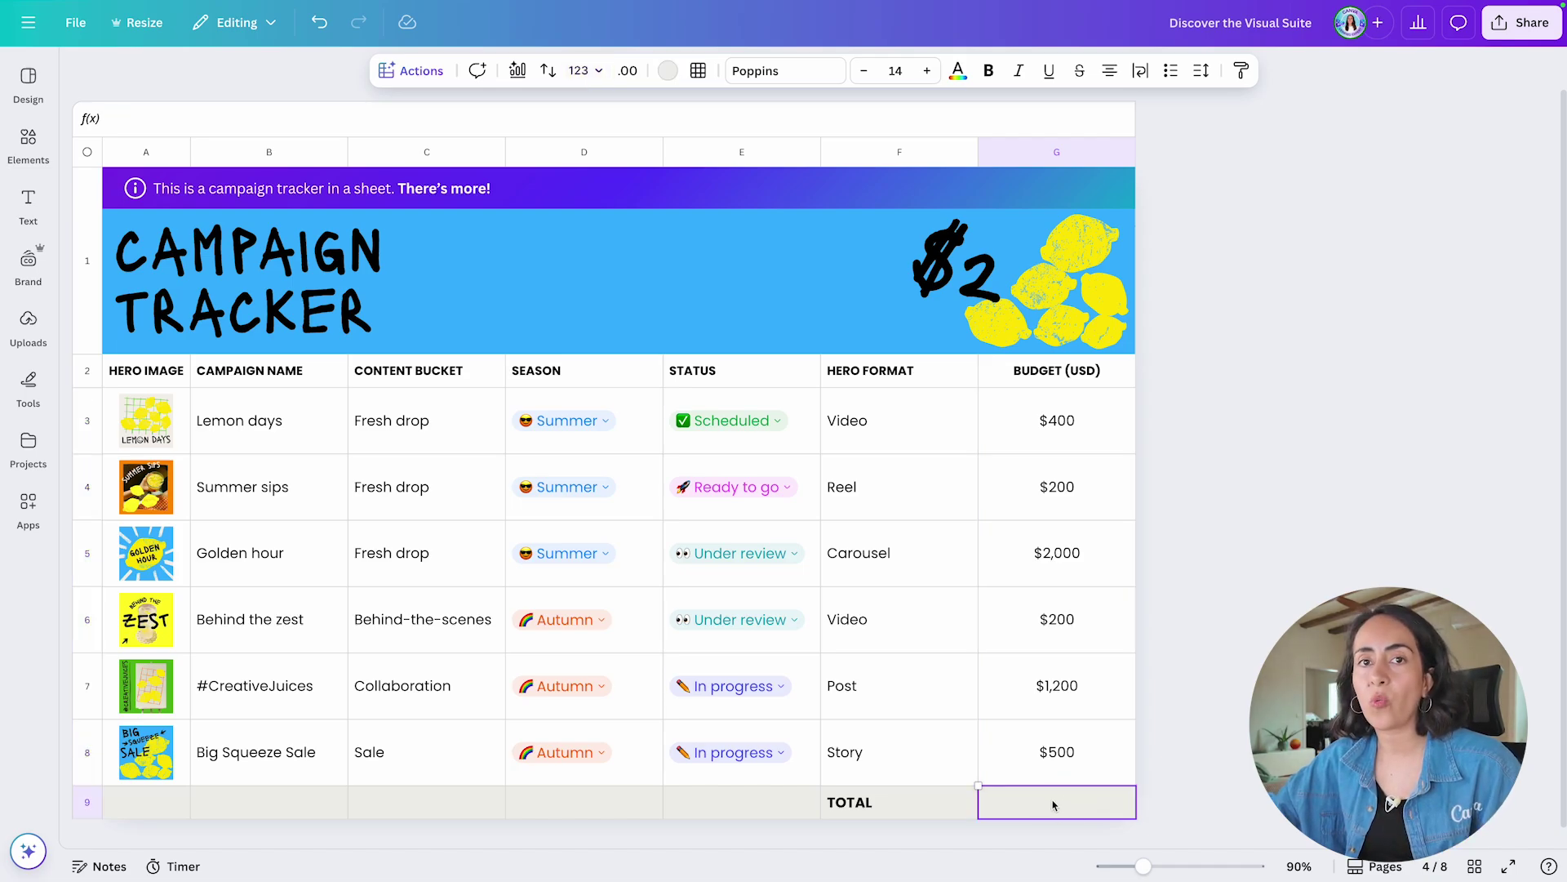
pyautogui.moveTo(1143, 866); pyautogui.dragTo(1147, 866)
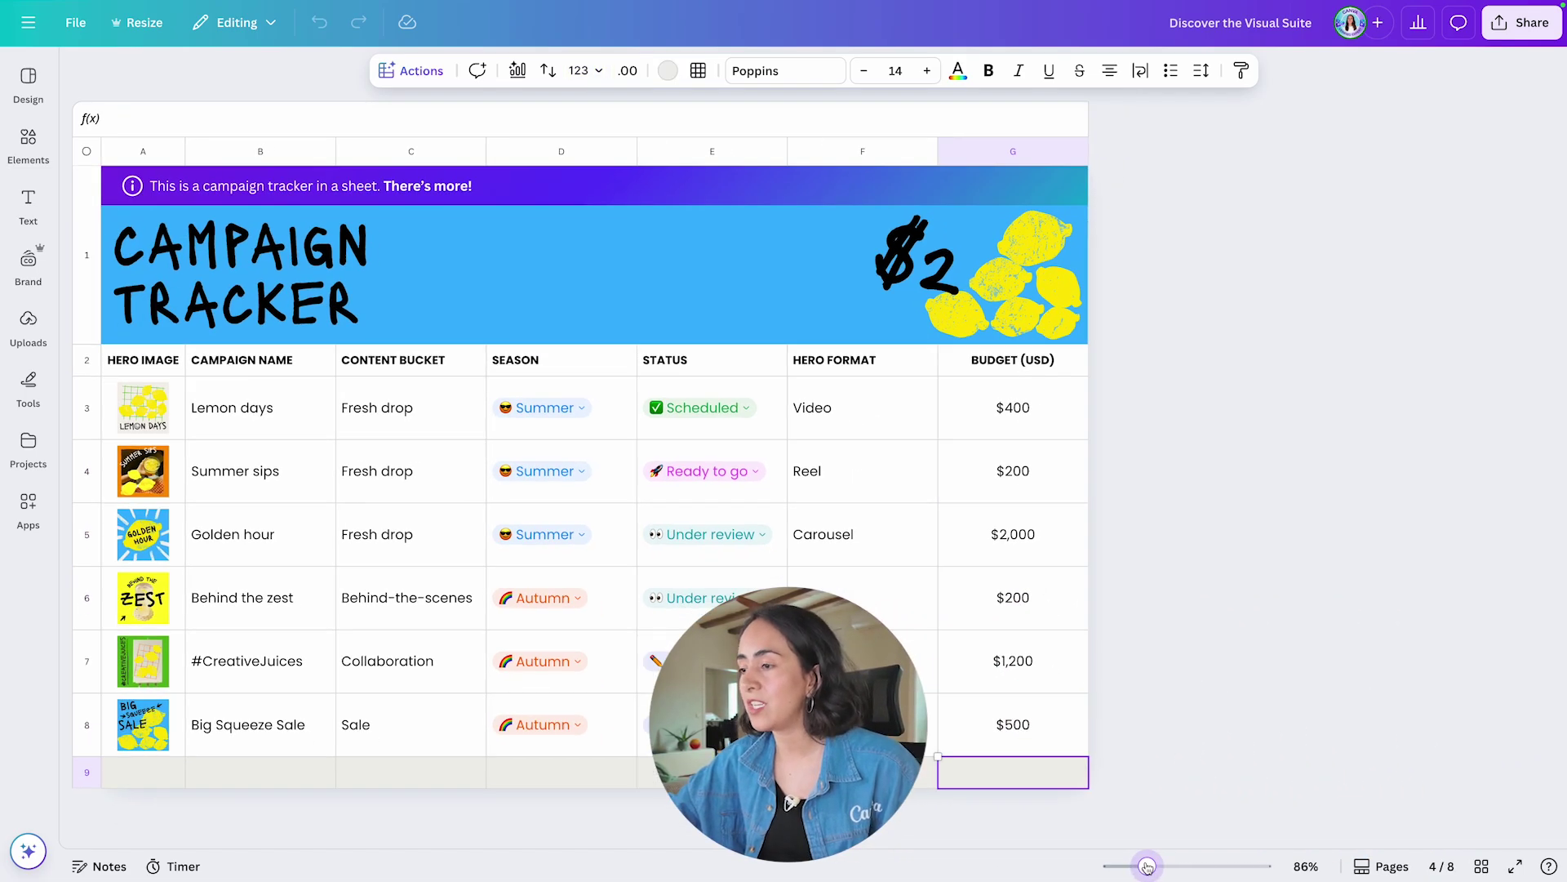
pyautogui.doubleClick(1037, 771)
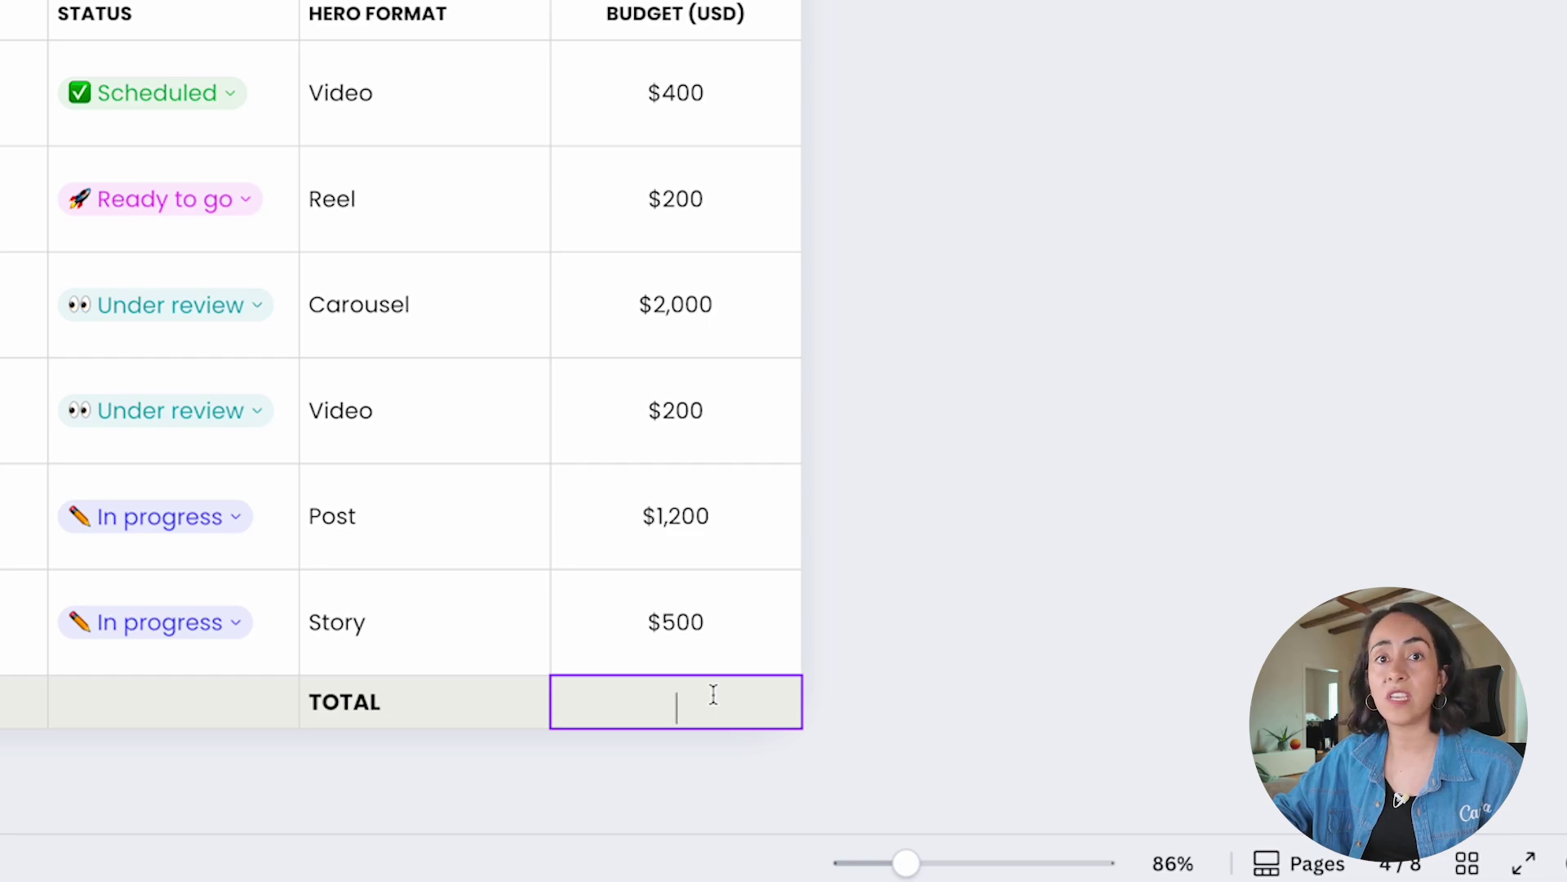
pyautogui.write('=')
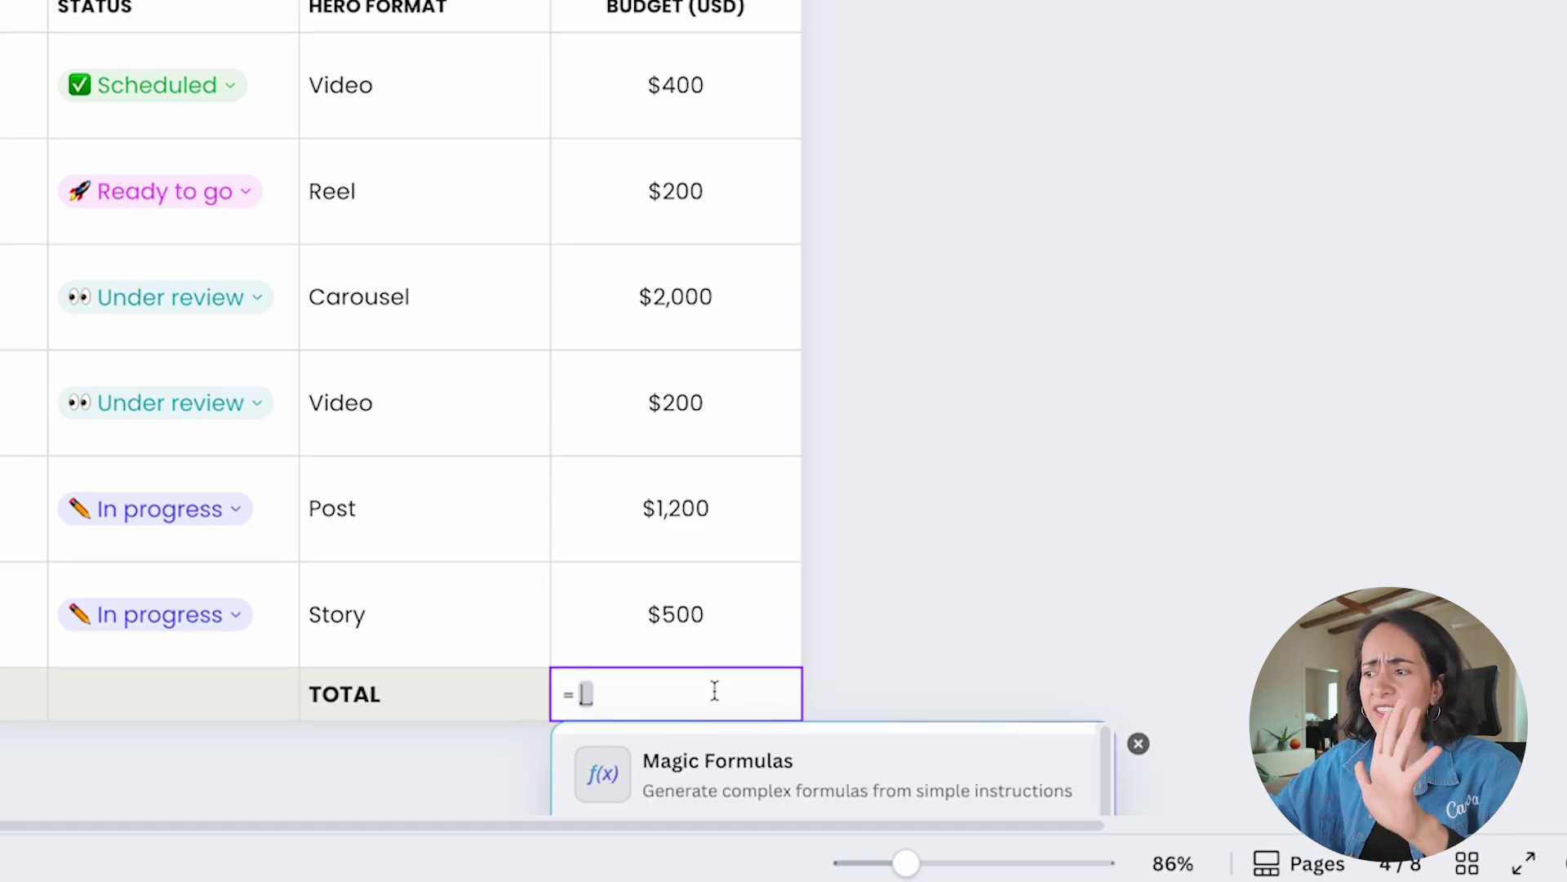
pyautogui.scroll(-1, 751, 774)
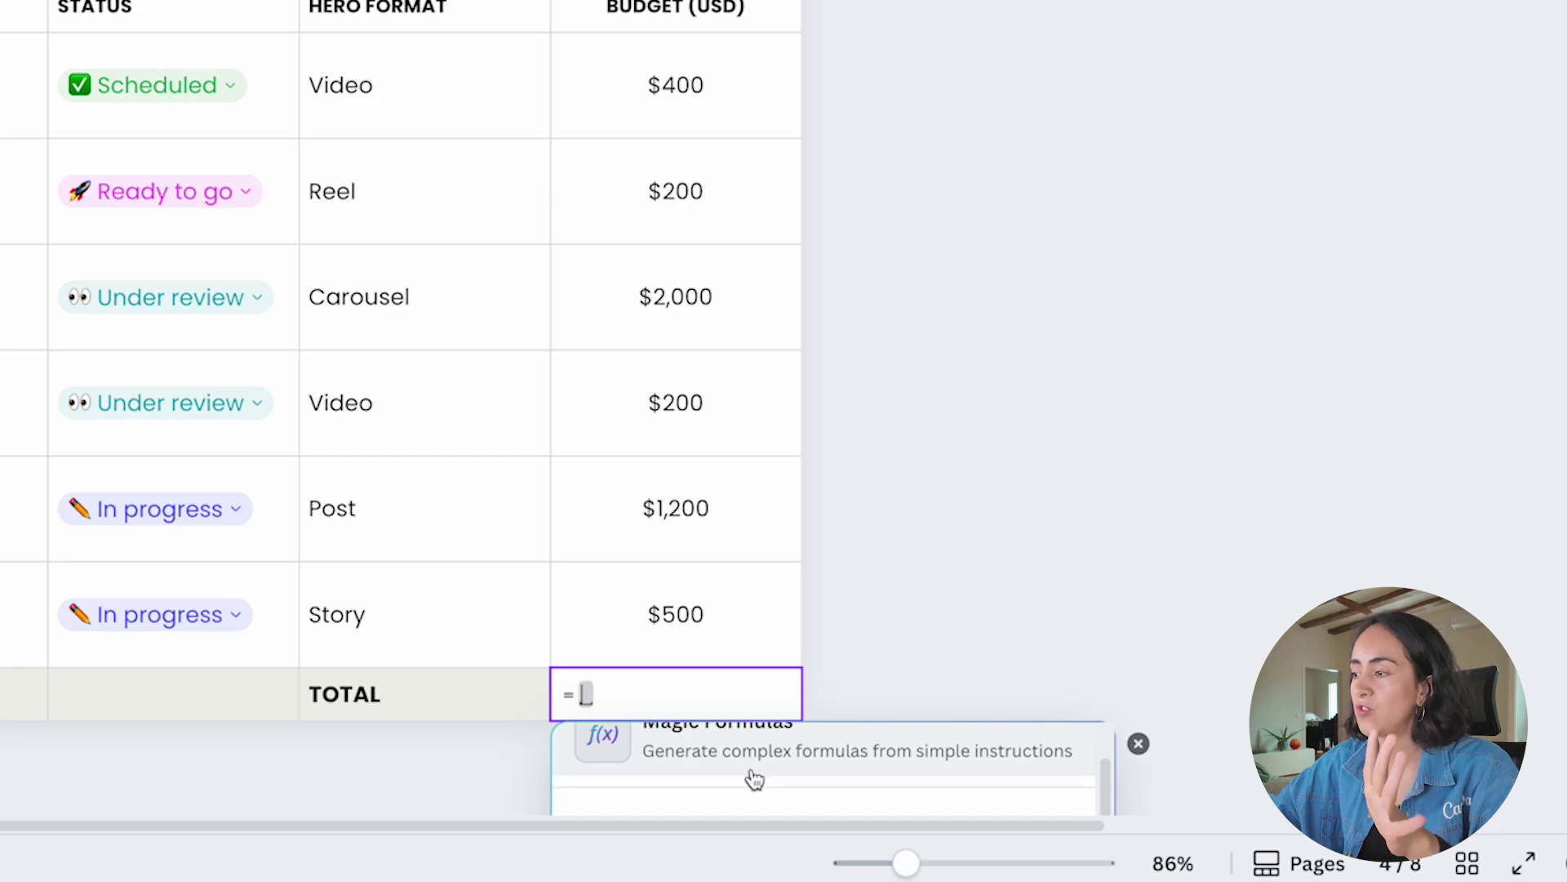
pyautogui.scroll(1, 752, 778)
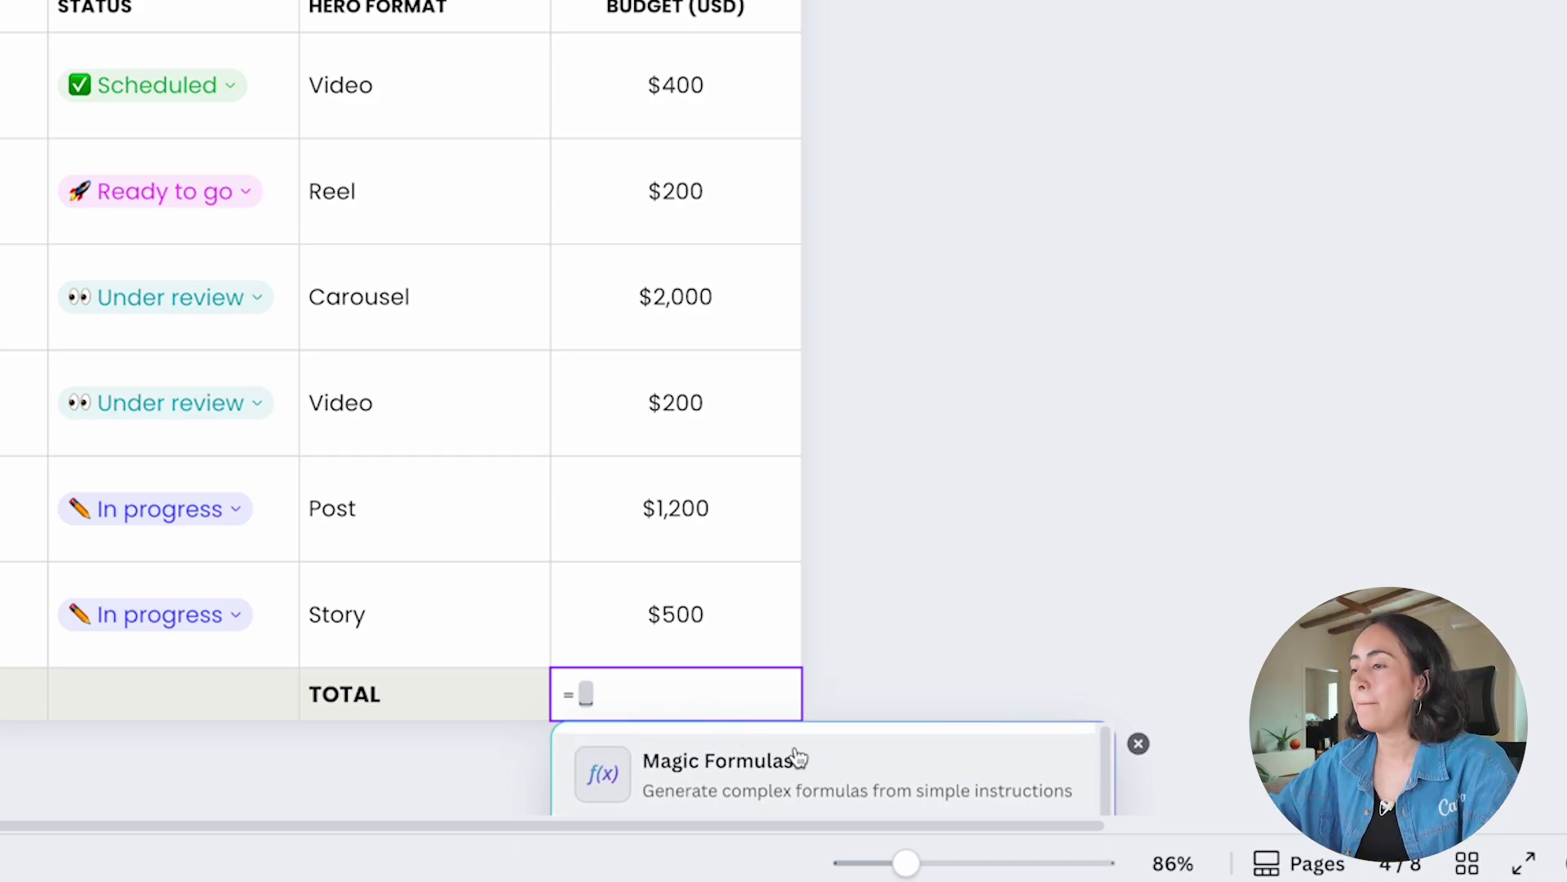
pyautogui.scroll(-1, 836, 771)
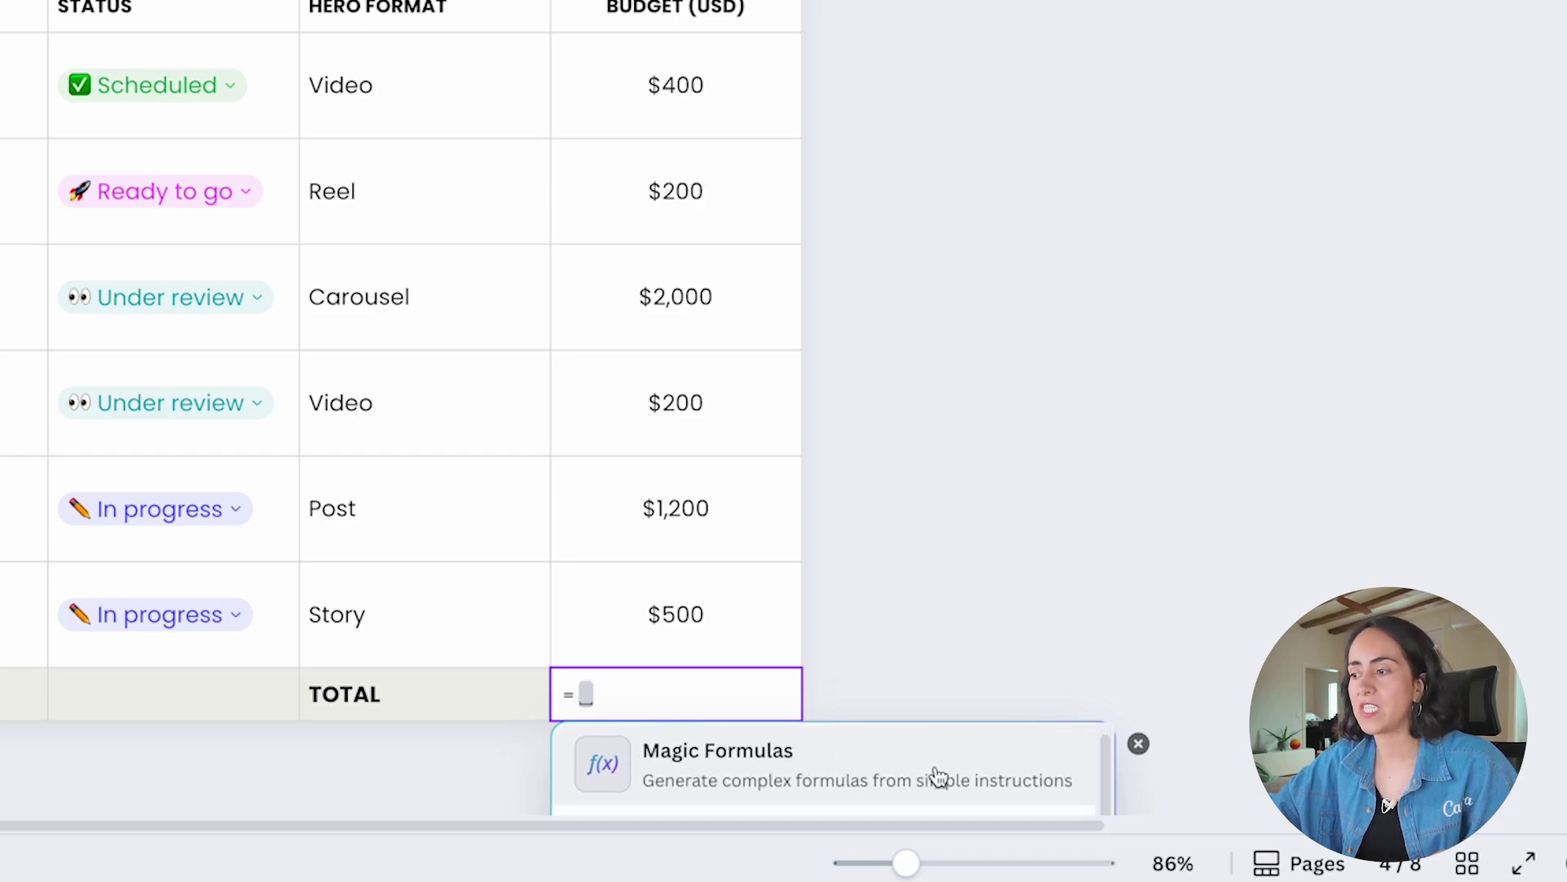
pyautogui.scroll(-3, 979, 774)
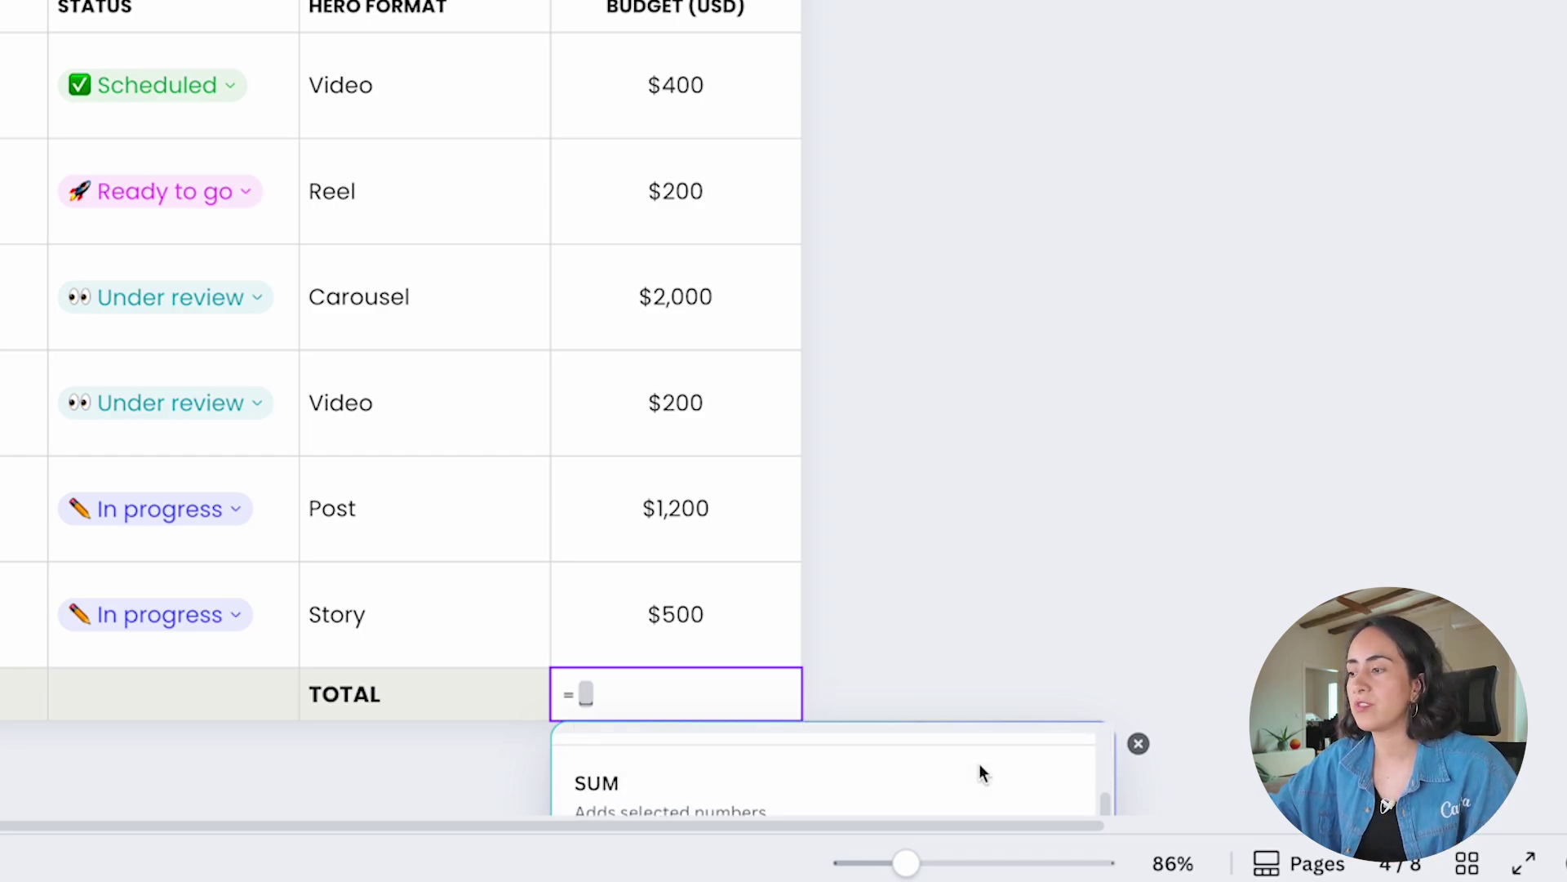
pyautogui.scroll(3, 637, 758)
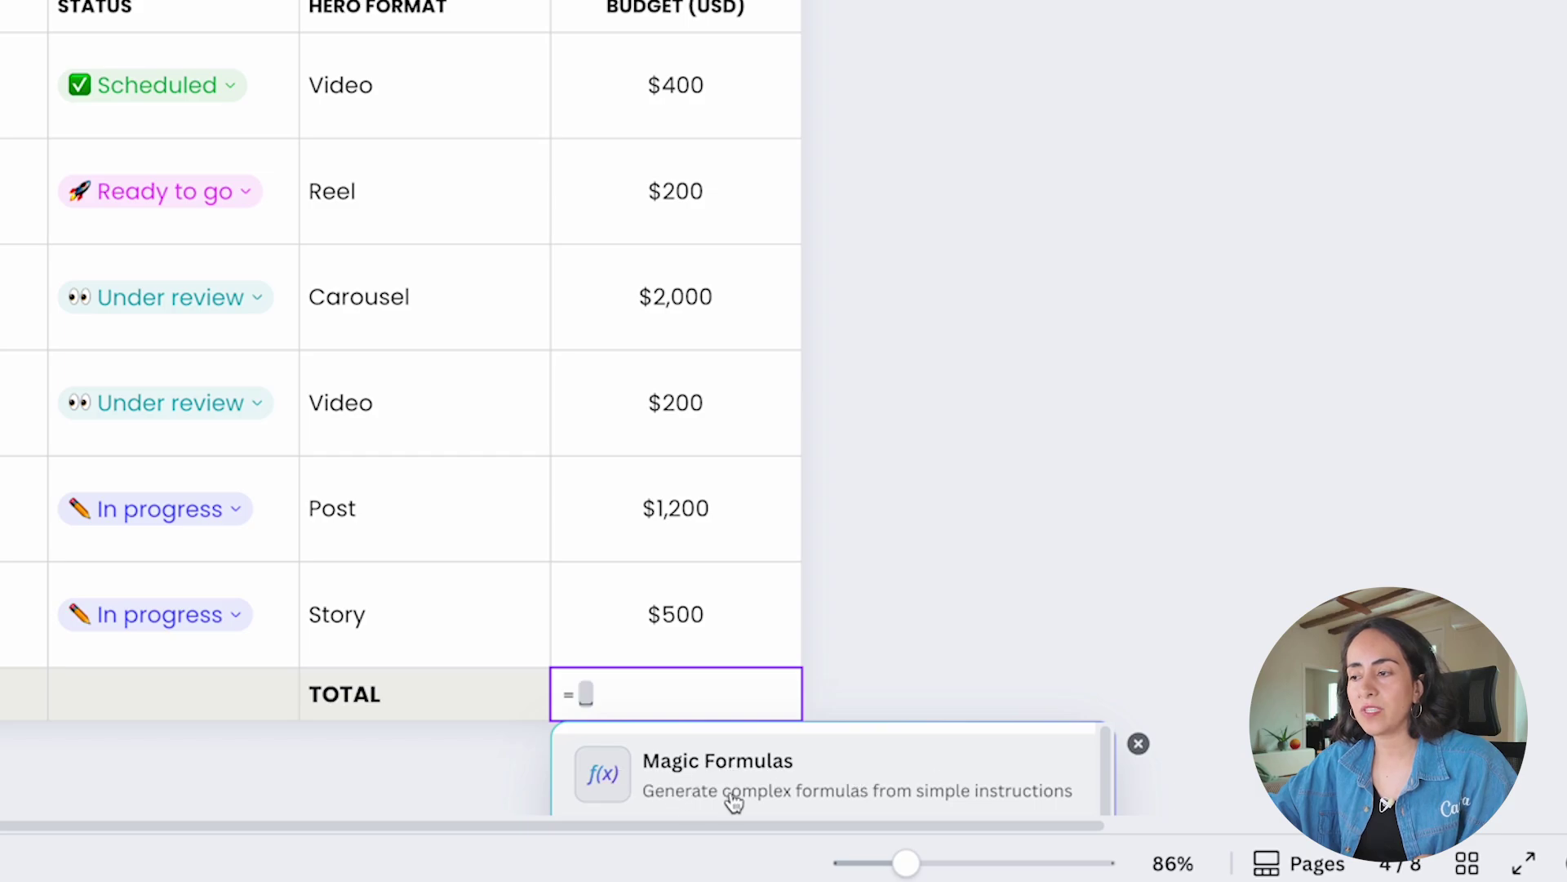
# - Generate a formula with Magic Formulas from the question "What is the total budget?" and insert it into G9
pyautogui.click(812, 776)
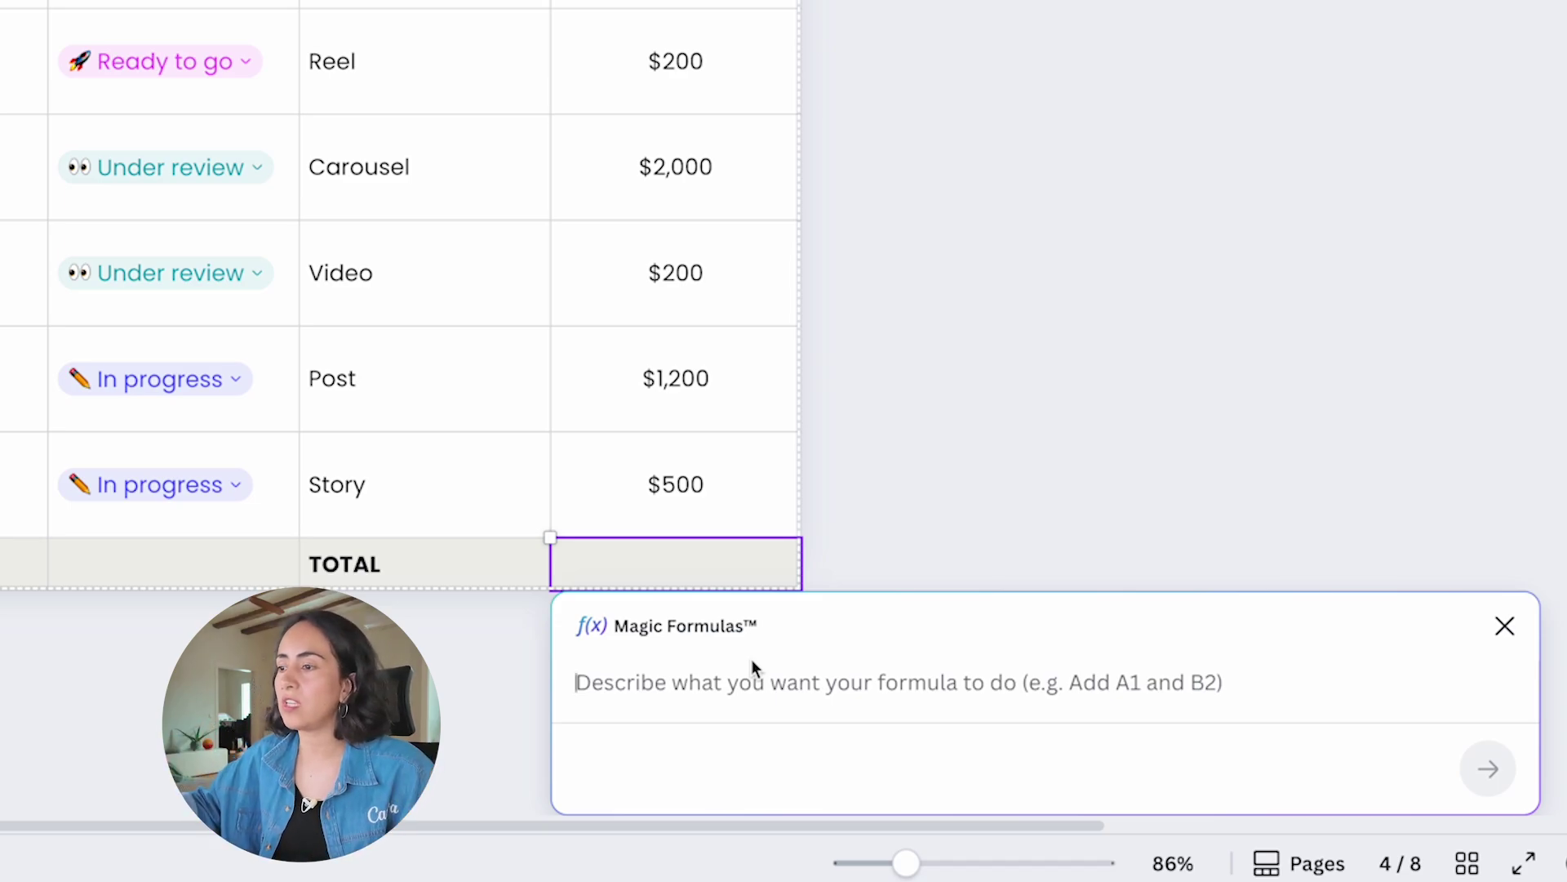
pyautogui.write('W')
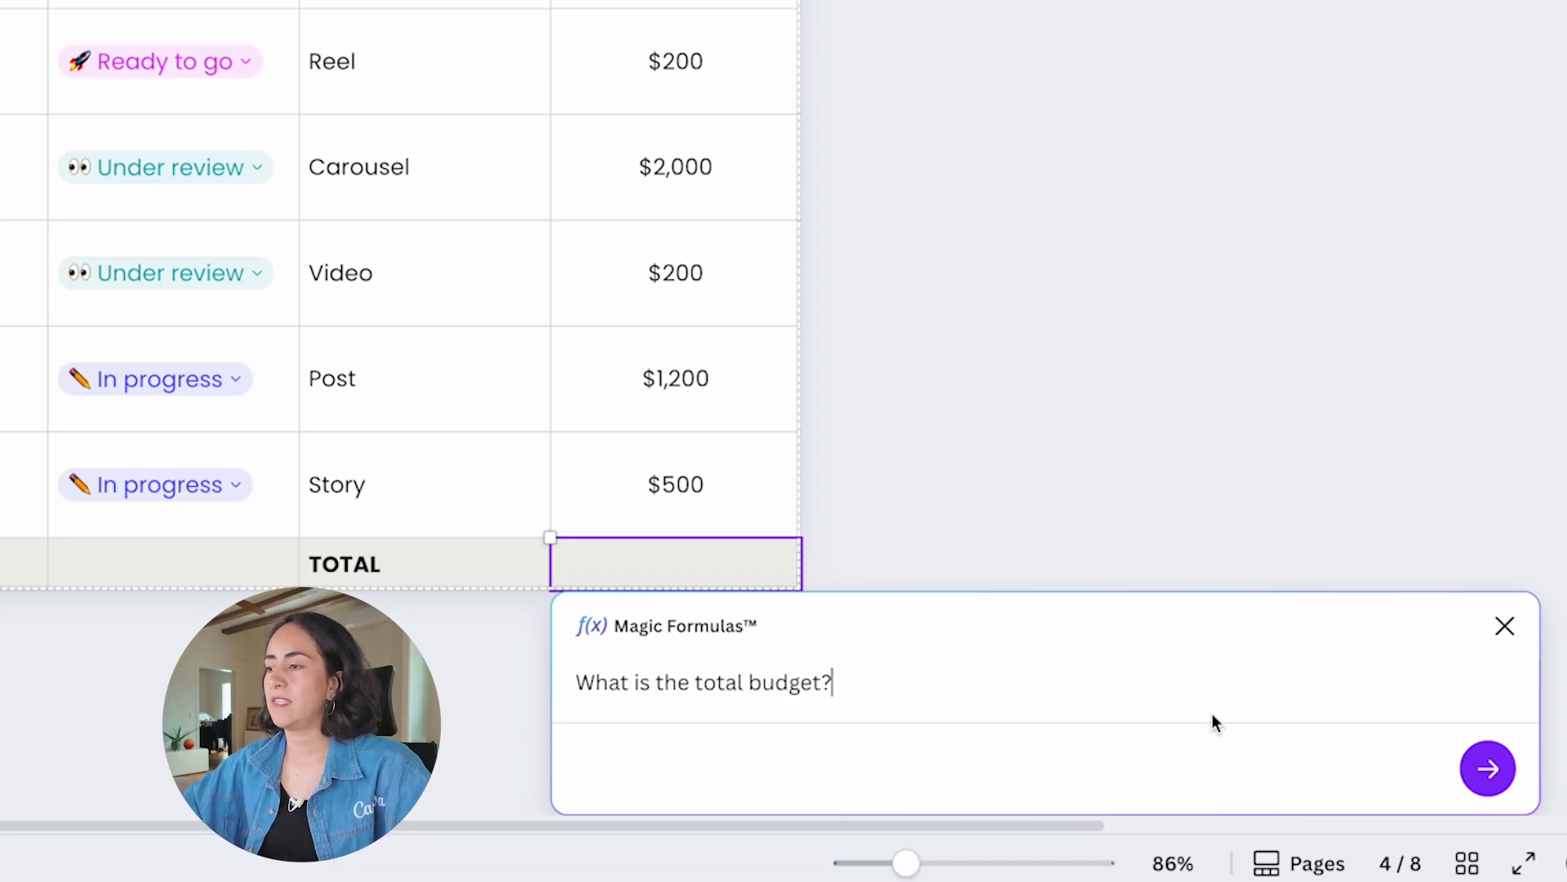
pyautogui.click(1489, 768)
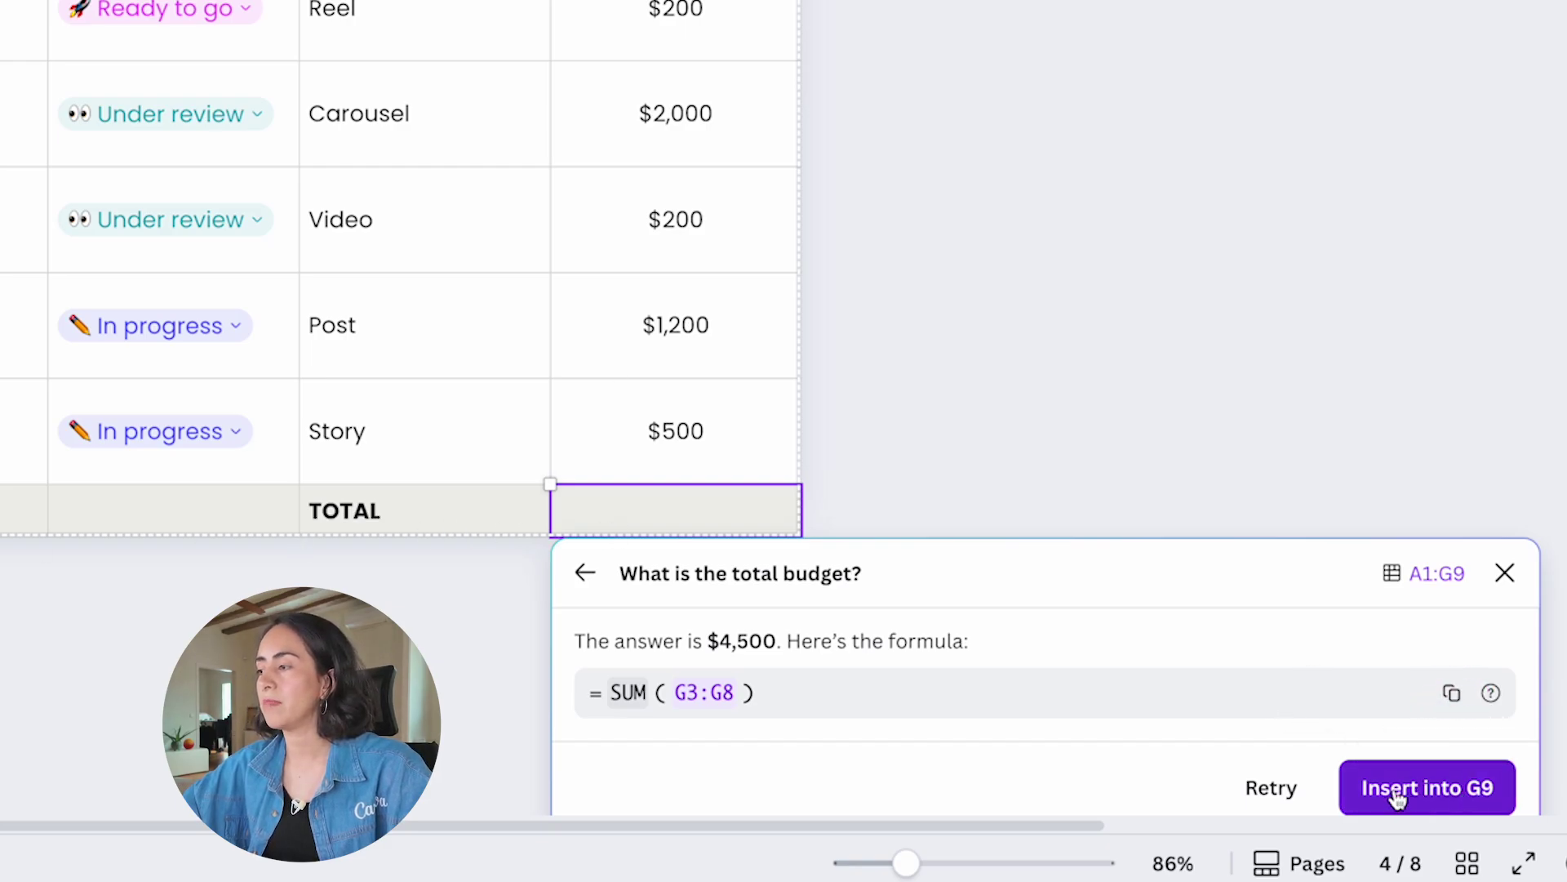
pyautogui.click(1472, 793)
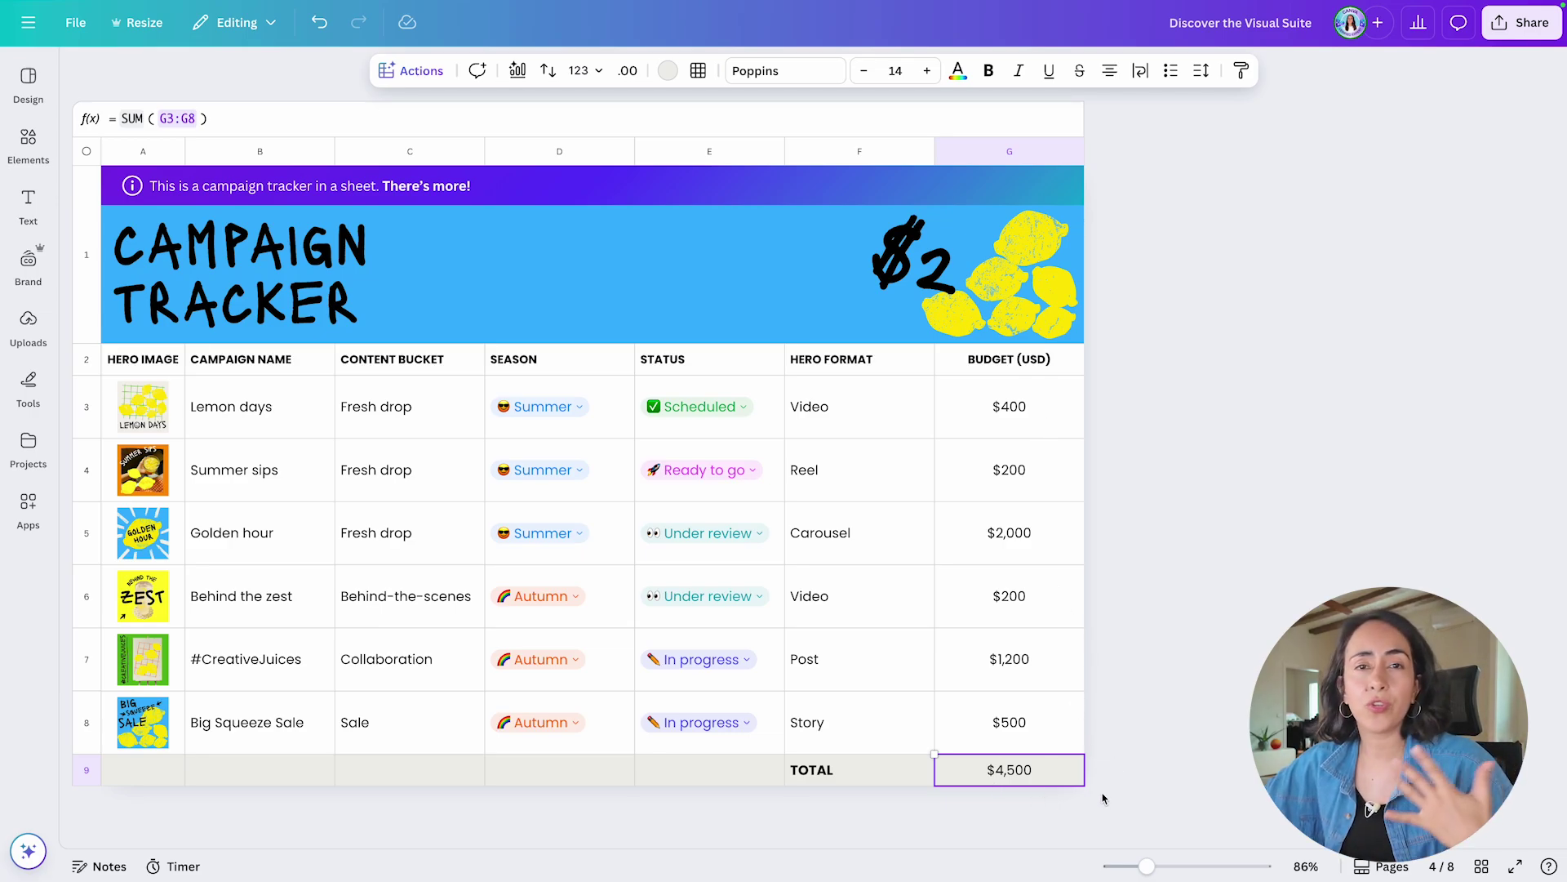
# - Delete the generated formula from G9, bring up the formula suggestions again and cancel them
pyautogui.doubleClick(1064, 770)
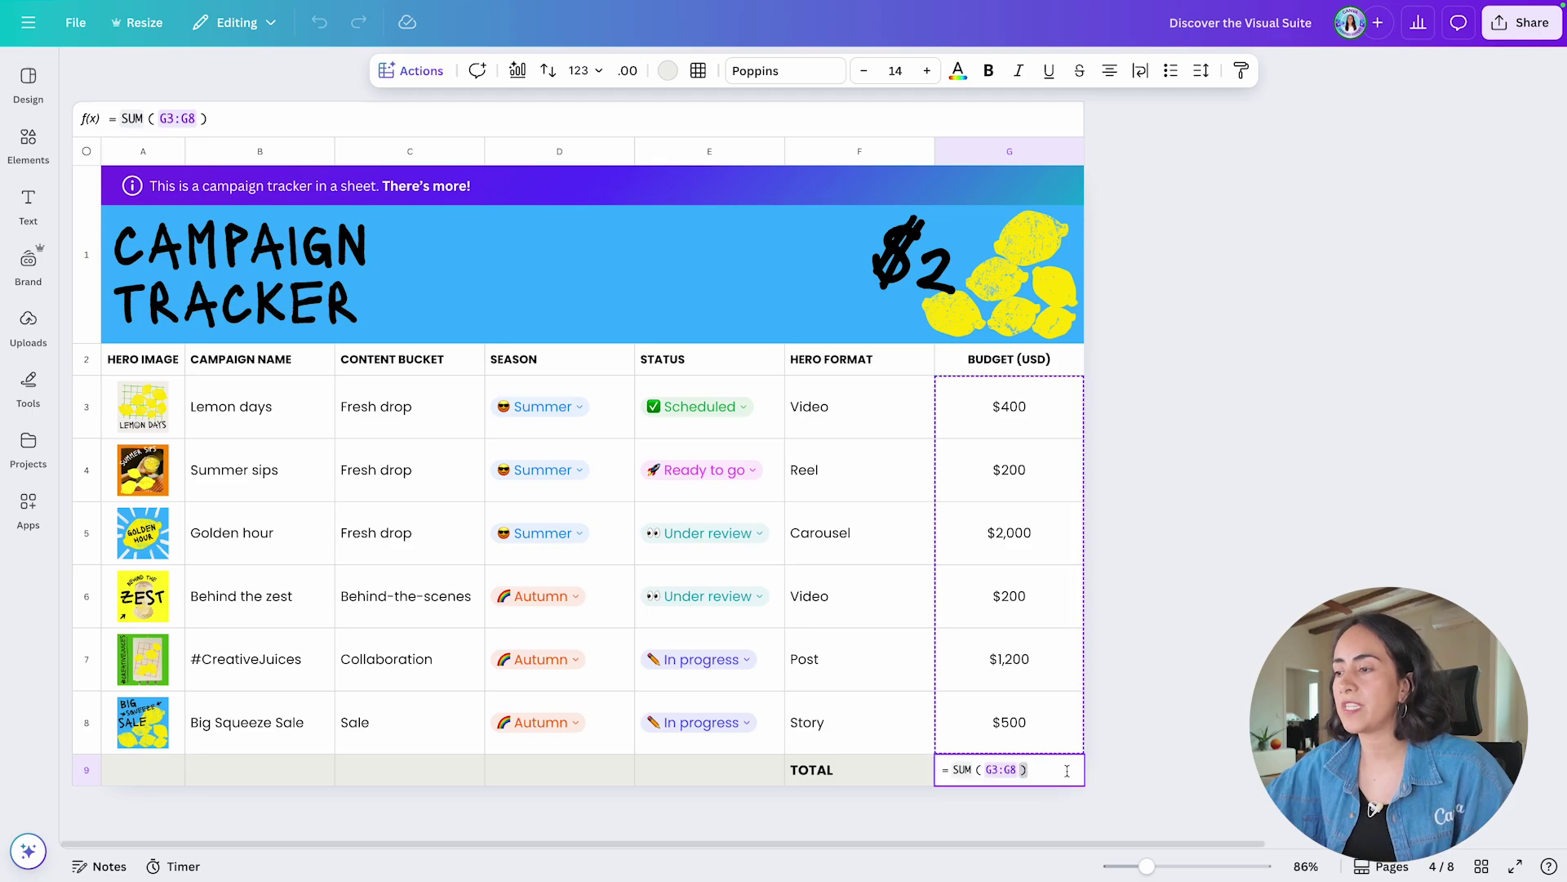
pyautogui.hotkey('ctrl', 'a')
pyautogui.press('BackSpace')
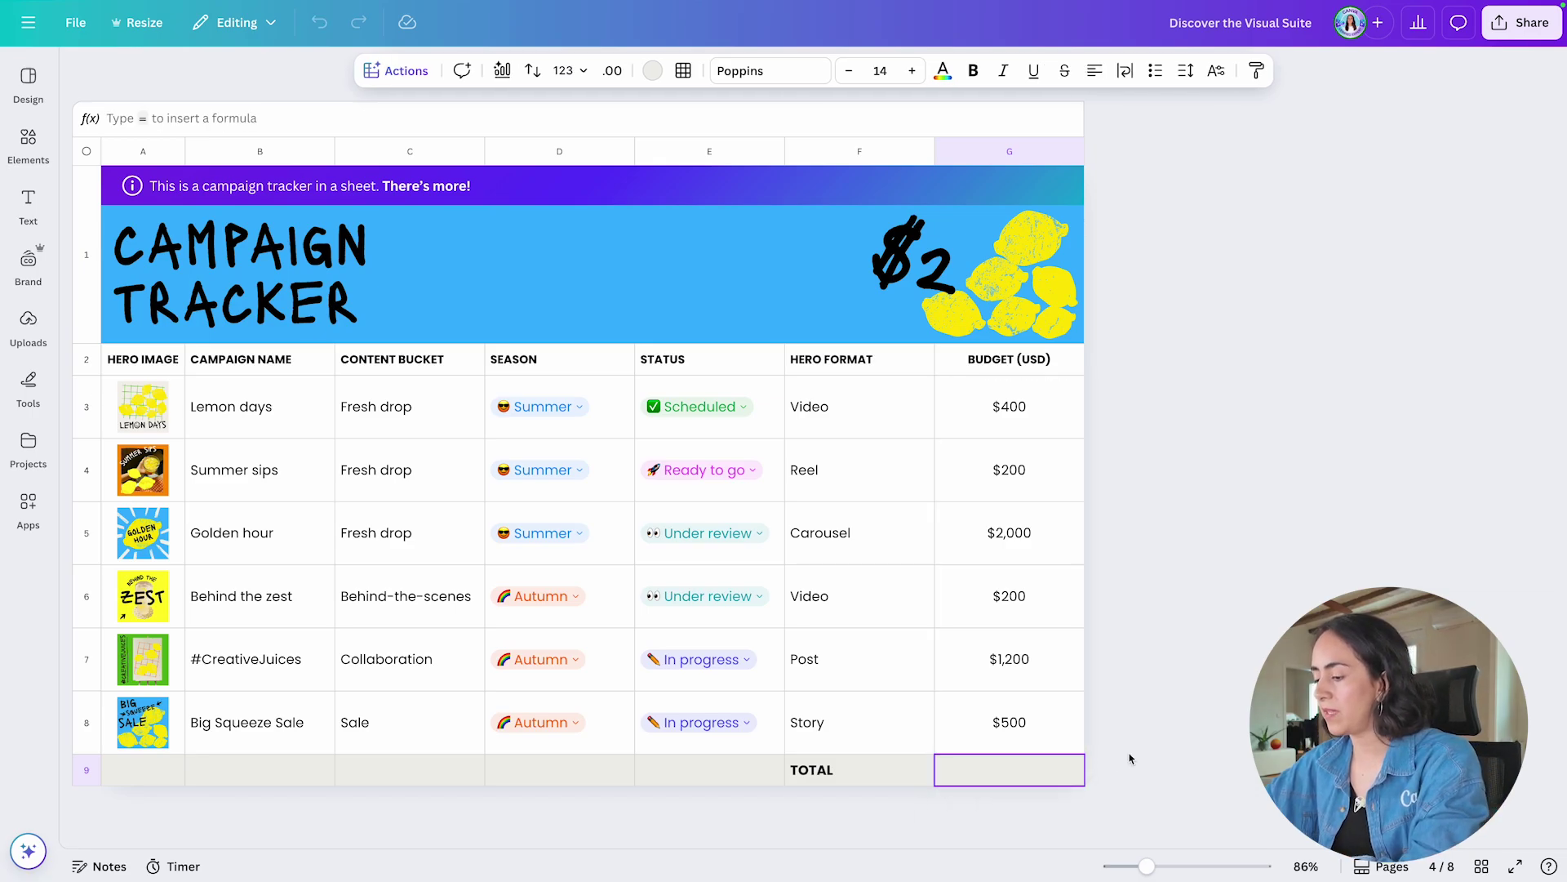
pyautogui.write('=')
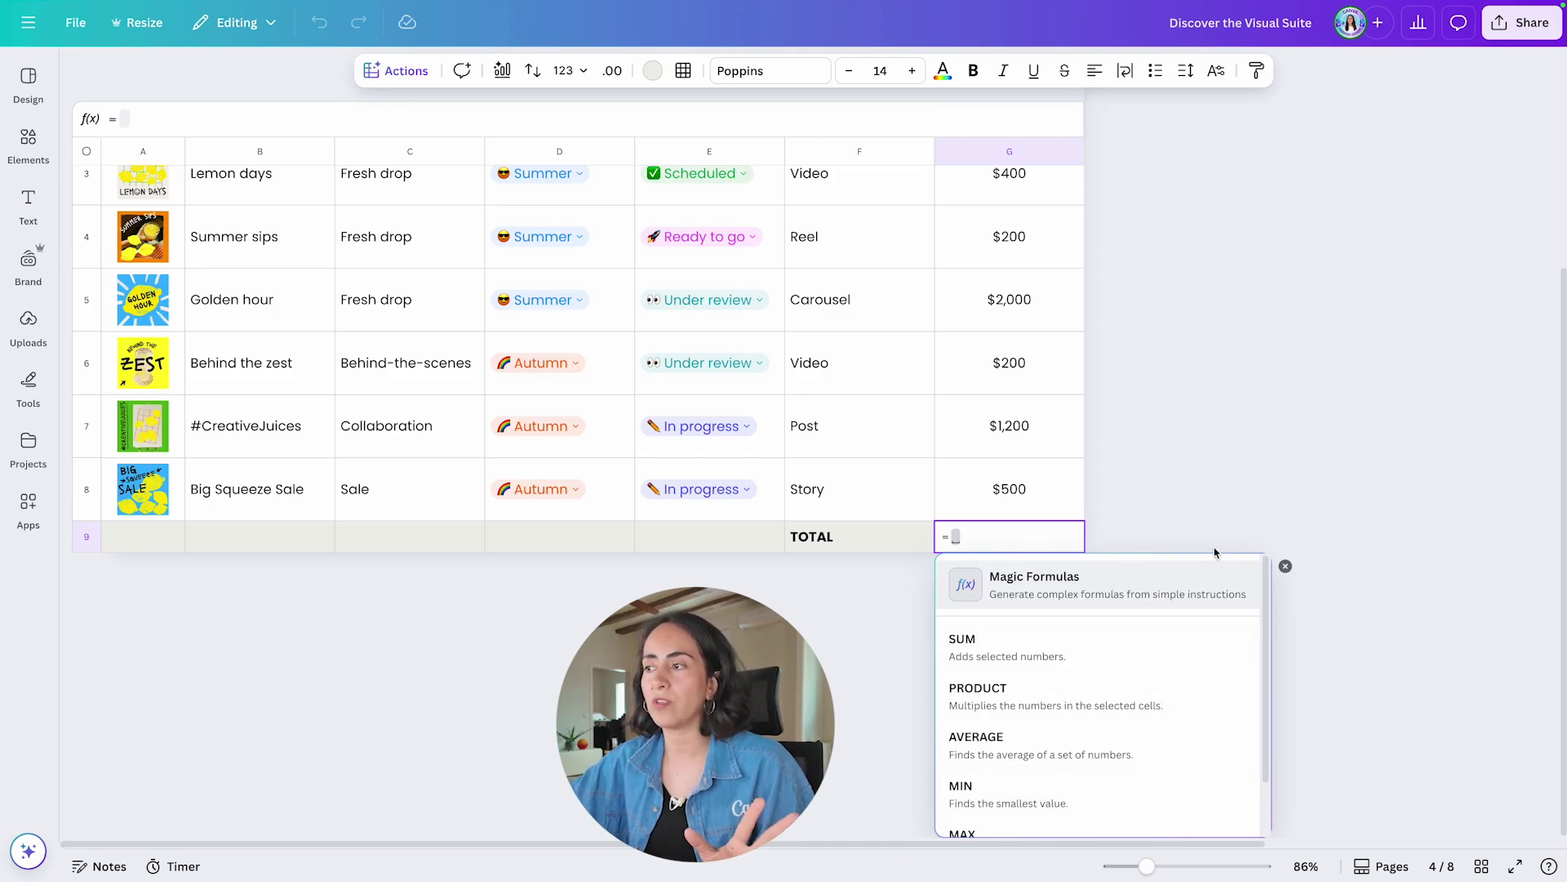
pyautogui.press('Escape')
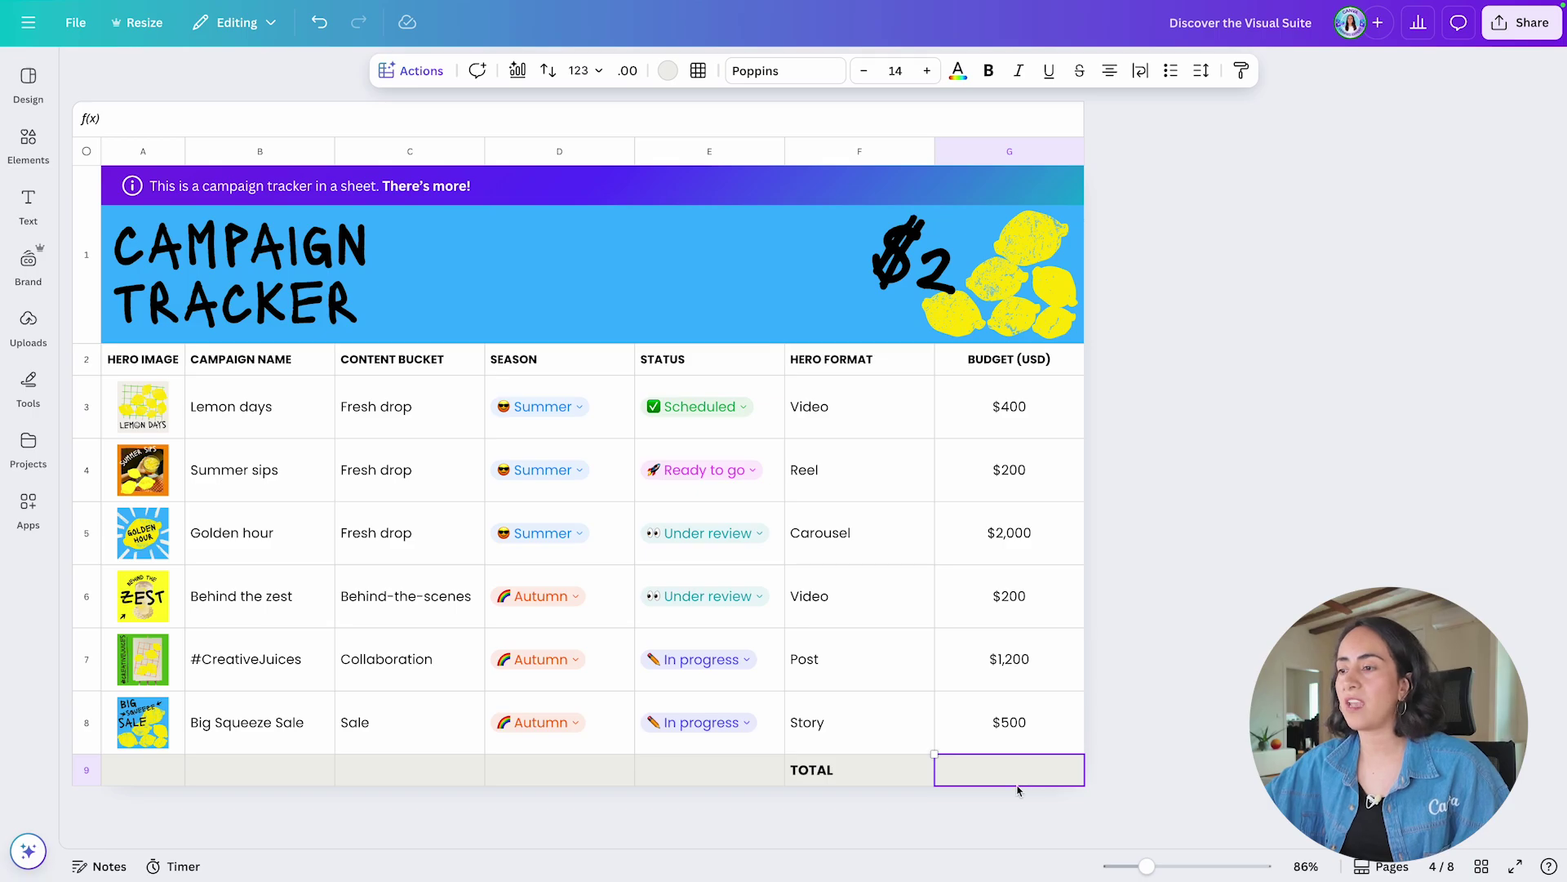
# - Look through the sheet actions to locate the Formula and Magic Formulas options for cell G9
pyautogui.click(411, 70)
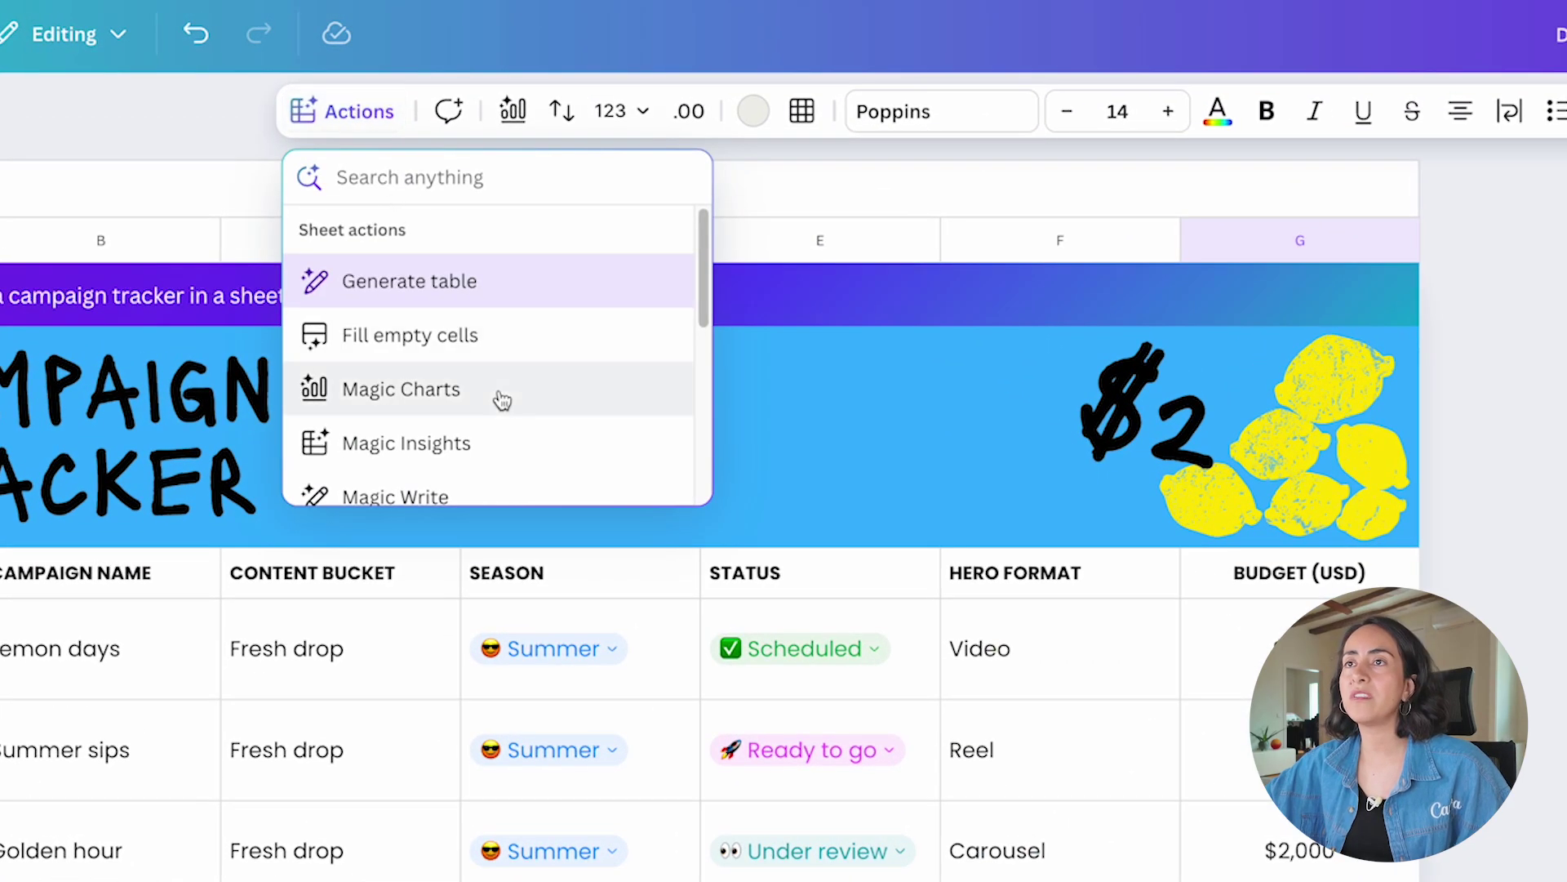
pyautogui.scroll(-5, 502, 400)
pyautogui.click(327, 481)
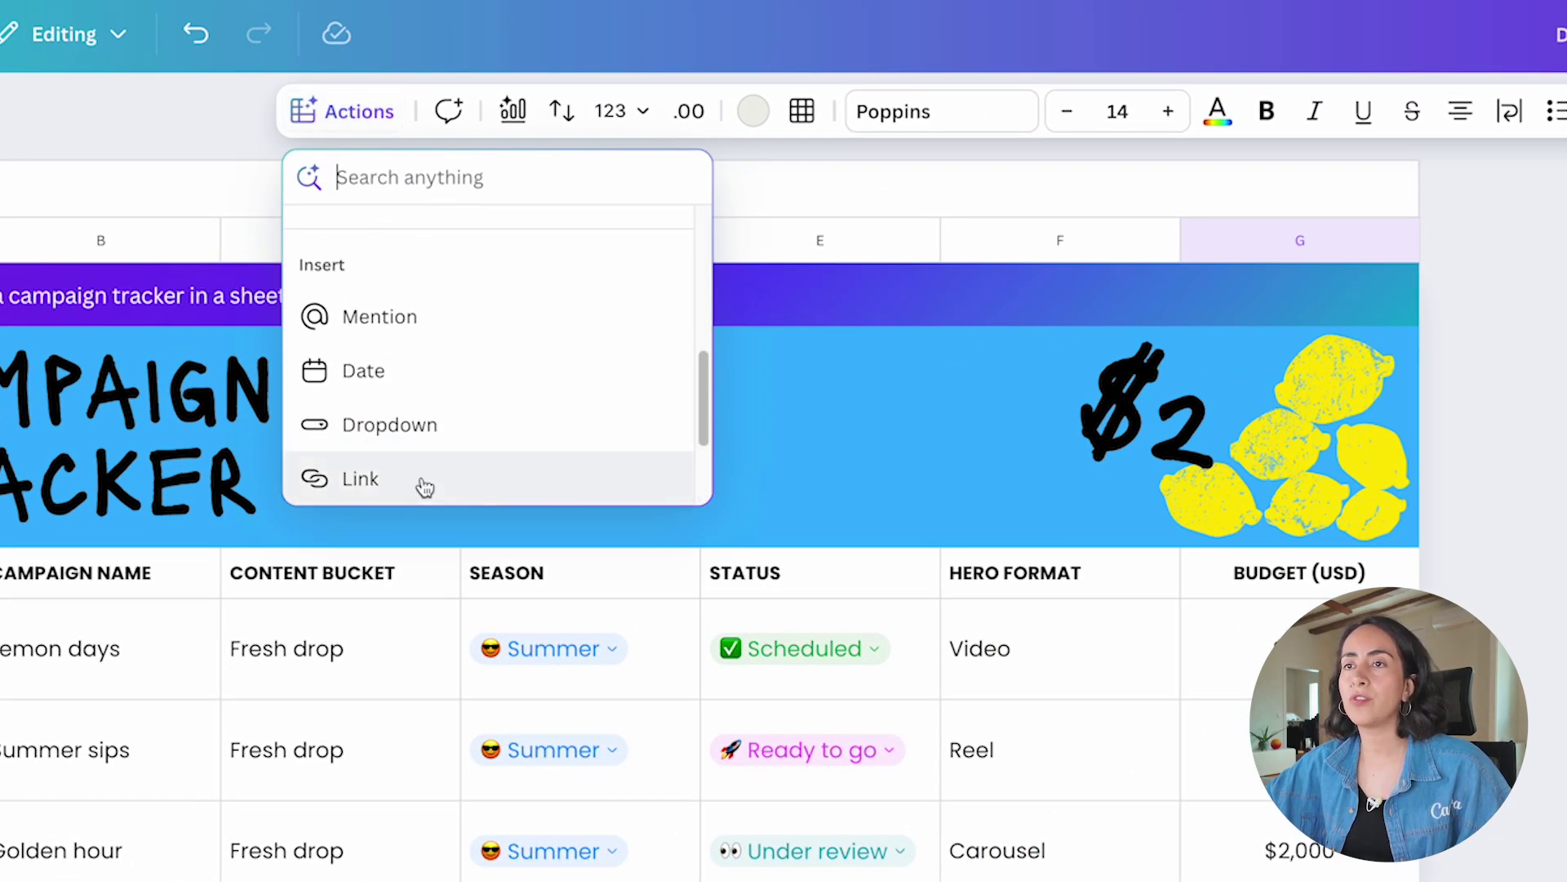
pyautogui.scroll(-1, 433, 490)
pyautogui.scroll(-2, 433, 490)
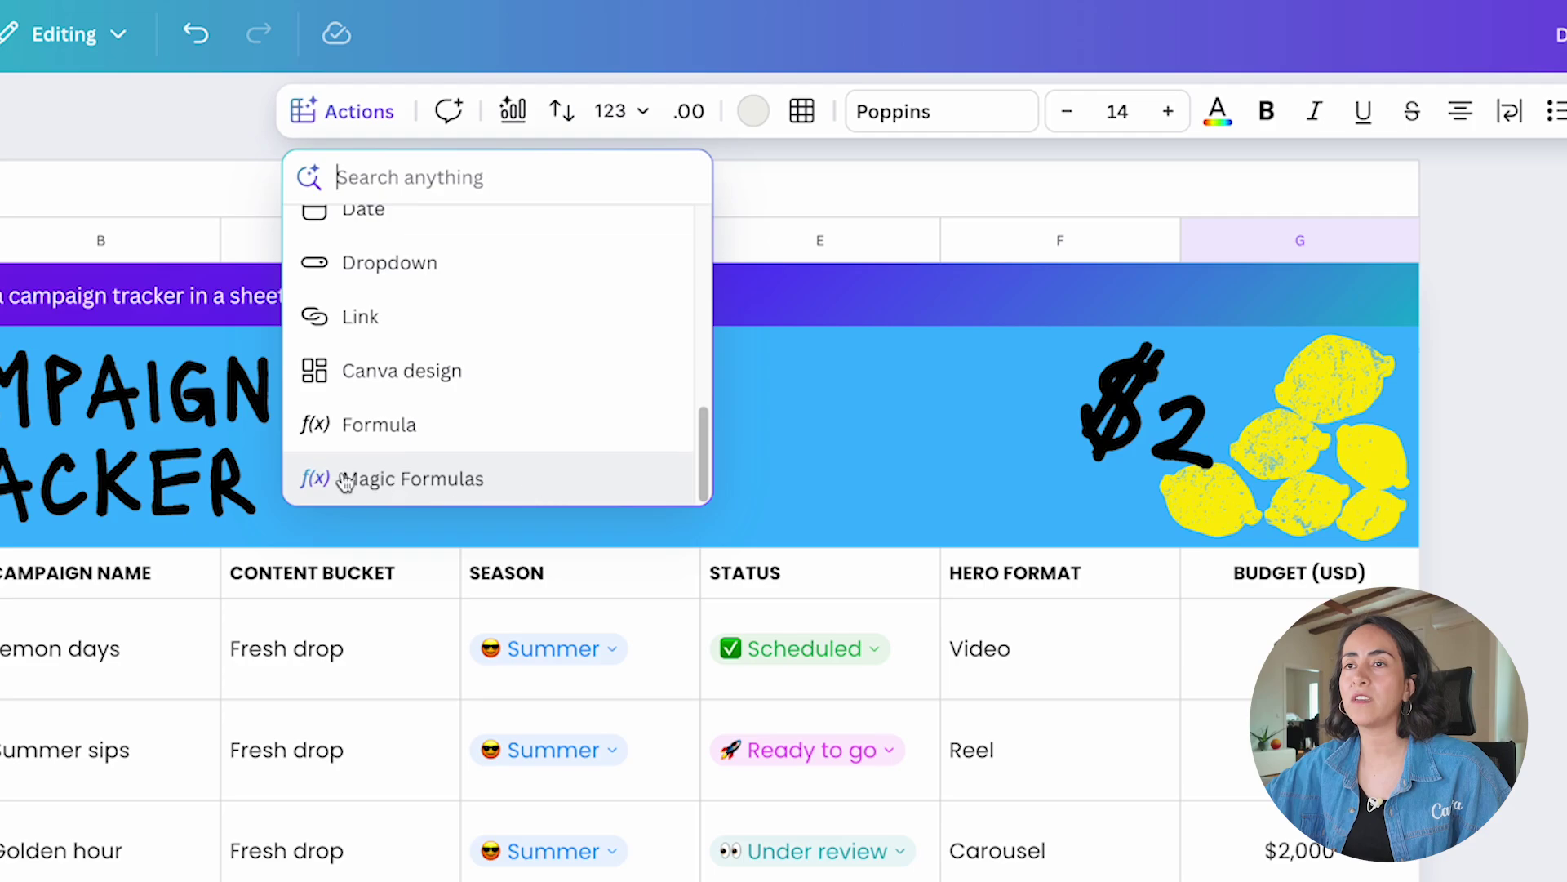
pyautogui.click(321, 482)
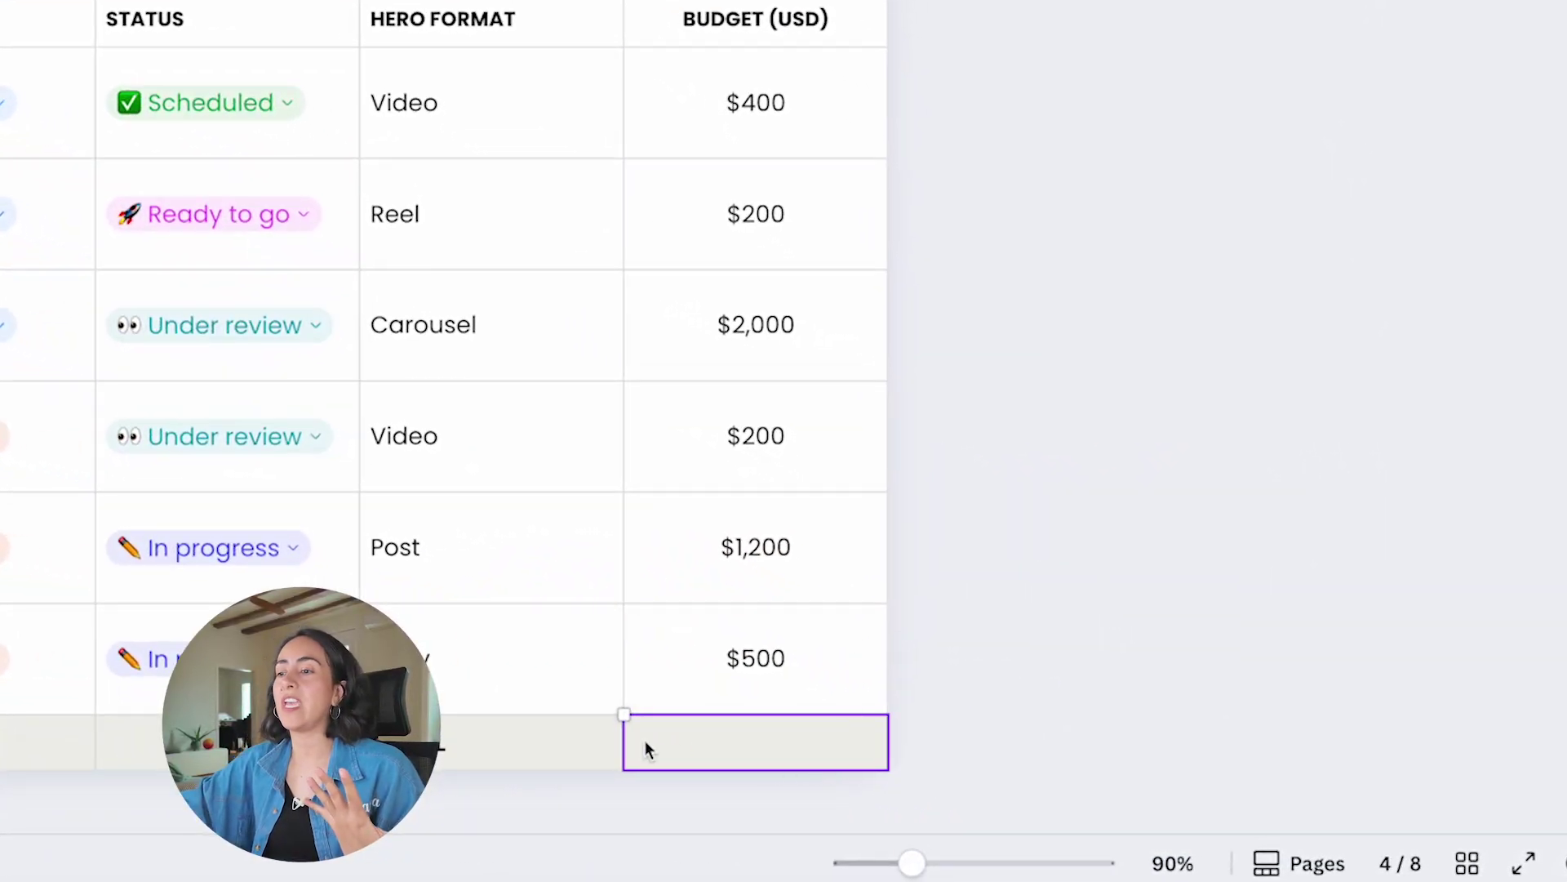
# - Start a formula in G9 and browse the complete list of functions, from Math through Financial
pyautogui.click(645, 749)
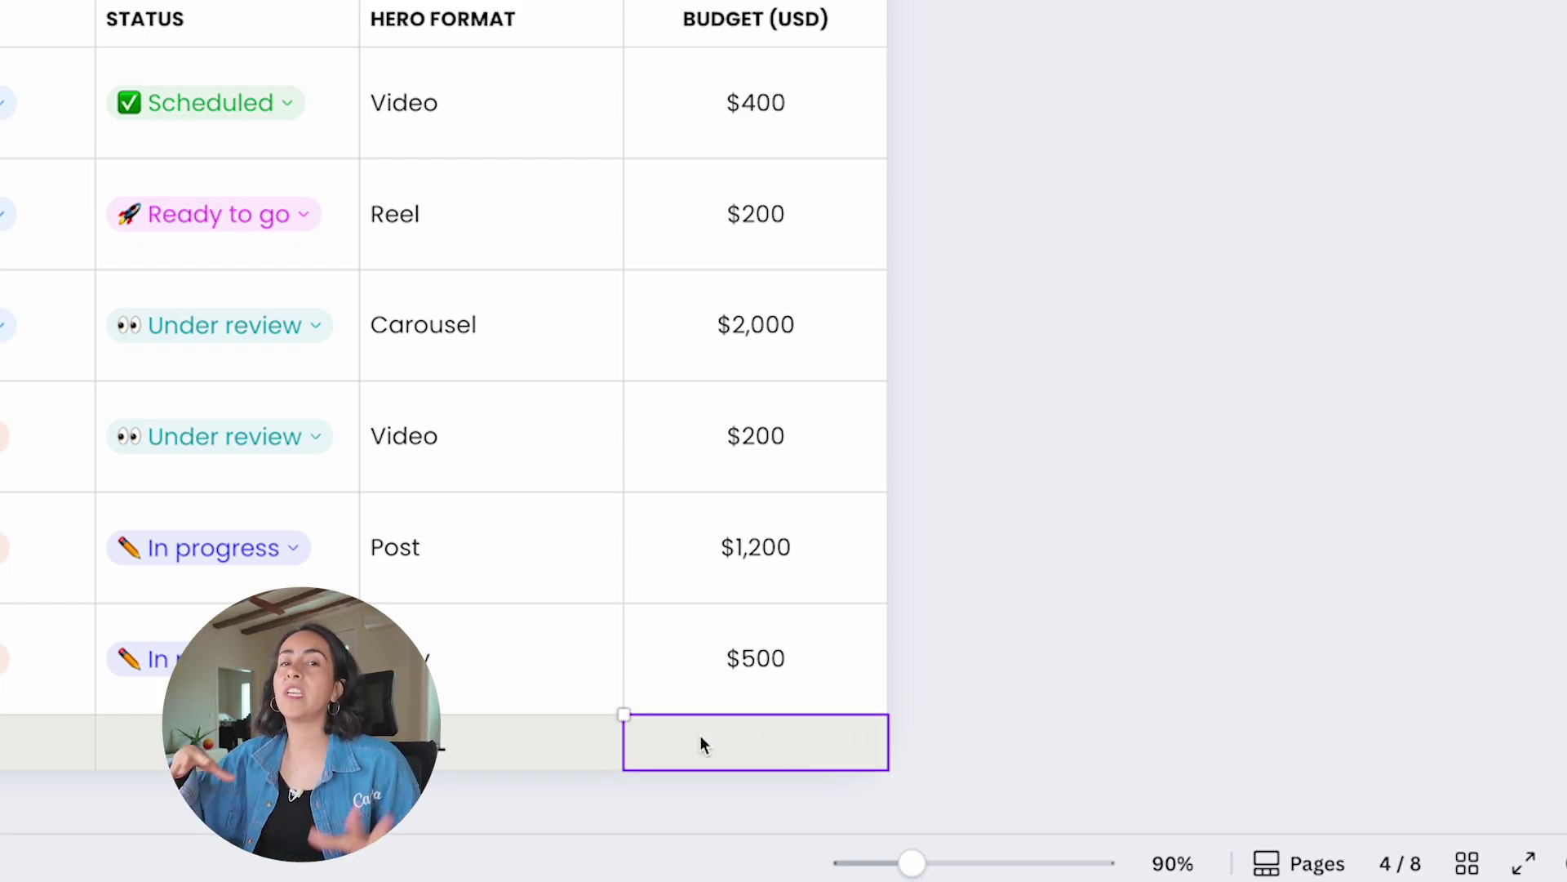
pyautogui.write('=')
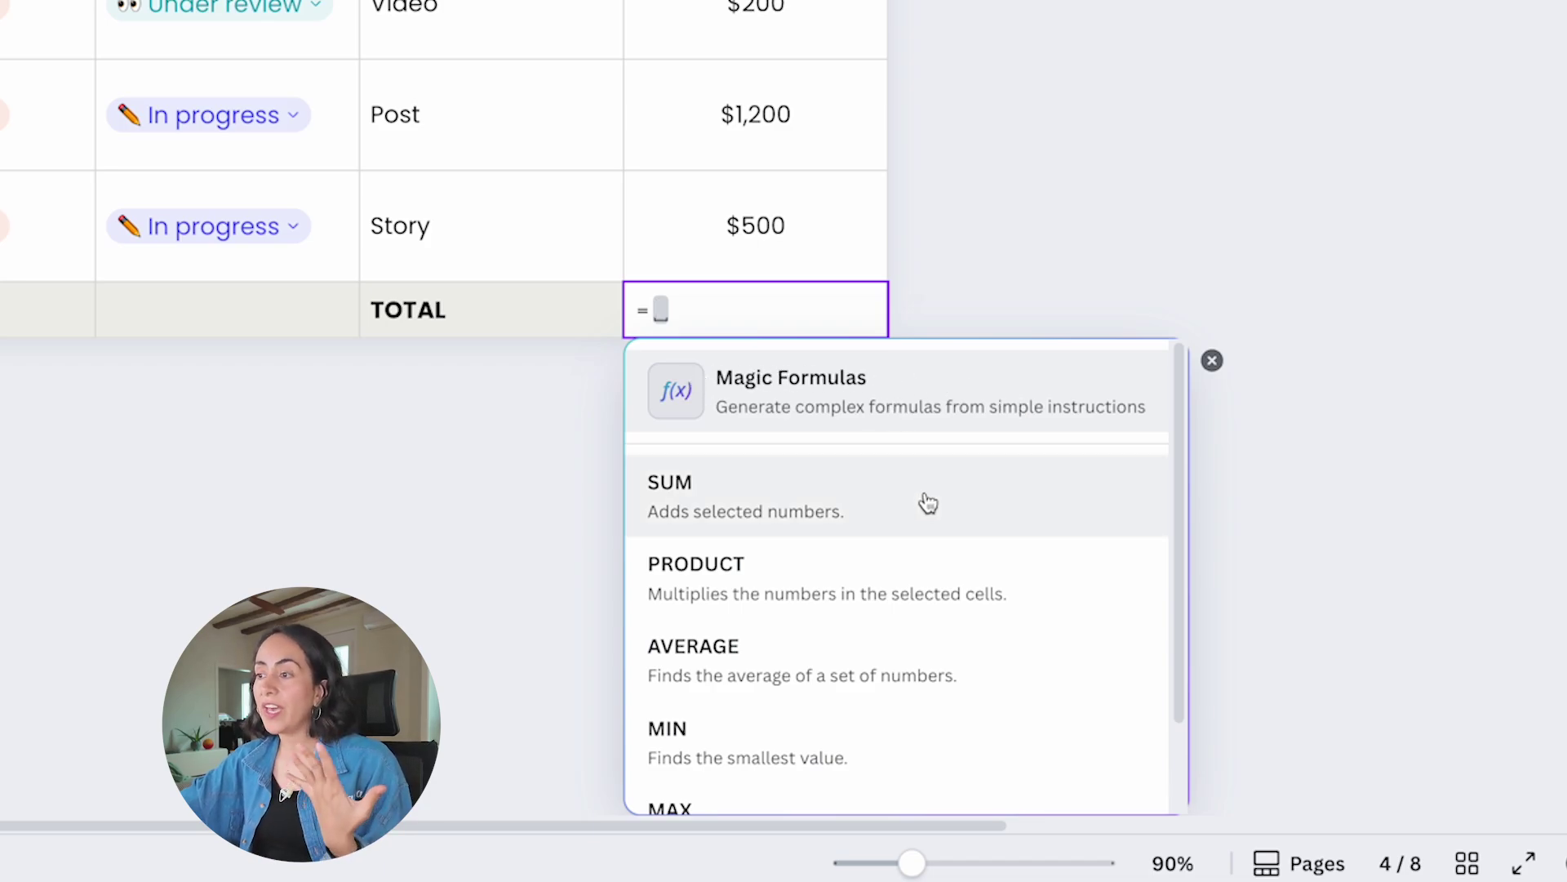
pyautogui.scroll(-1, 929, 498)
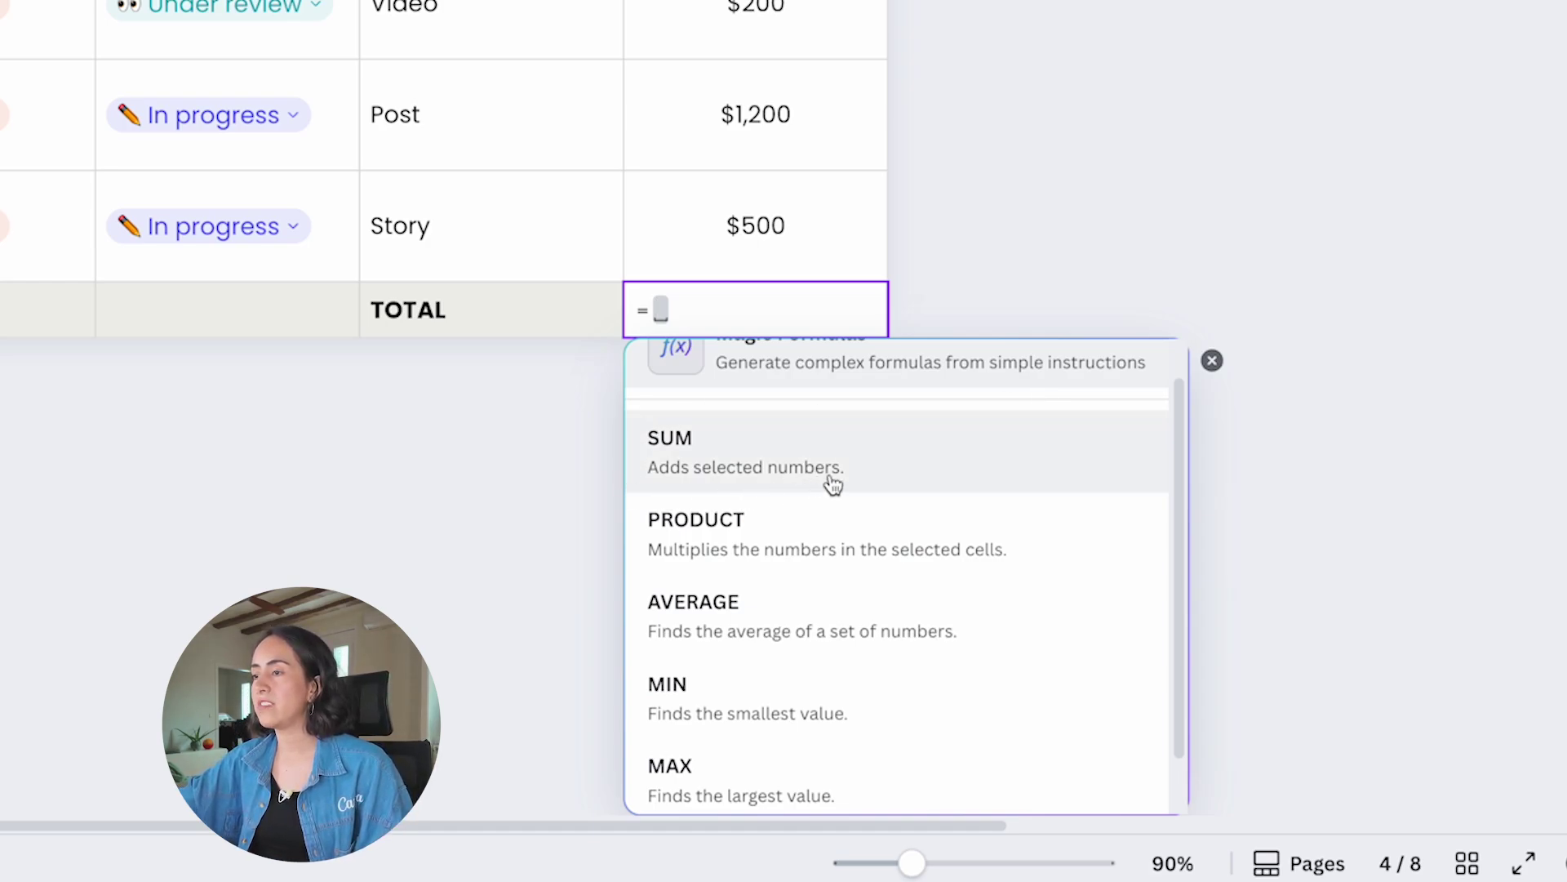
pyautogui.scroll(-1, 1010, 465)
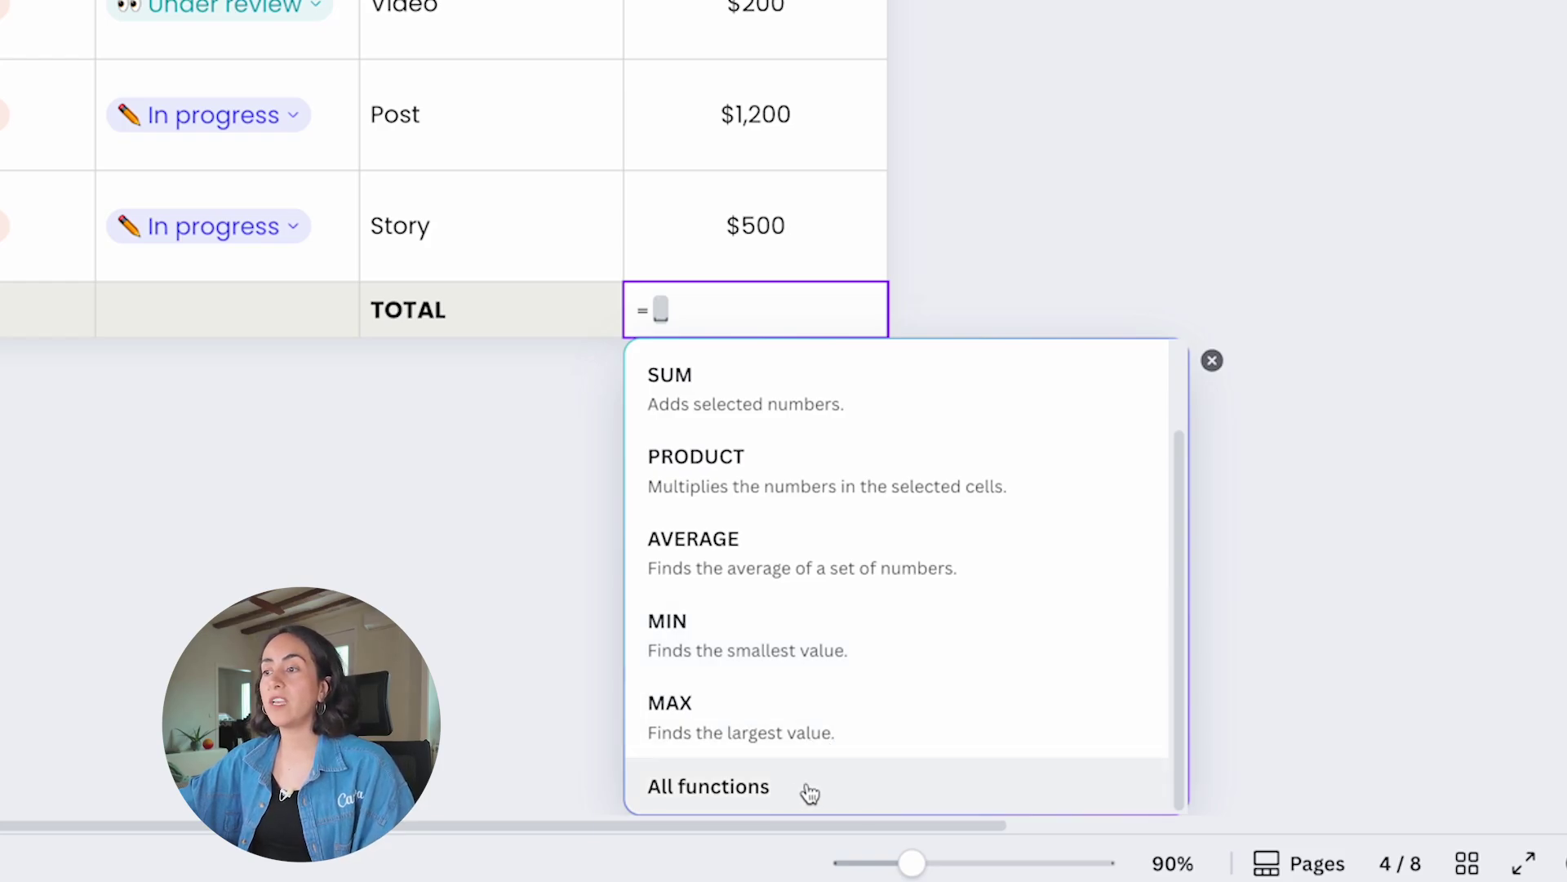
pyautogui.click(655, 788)
pyautogui.scroll(-7, 945, 690)
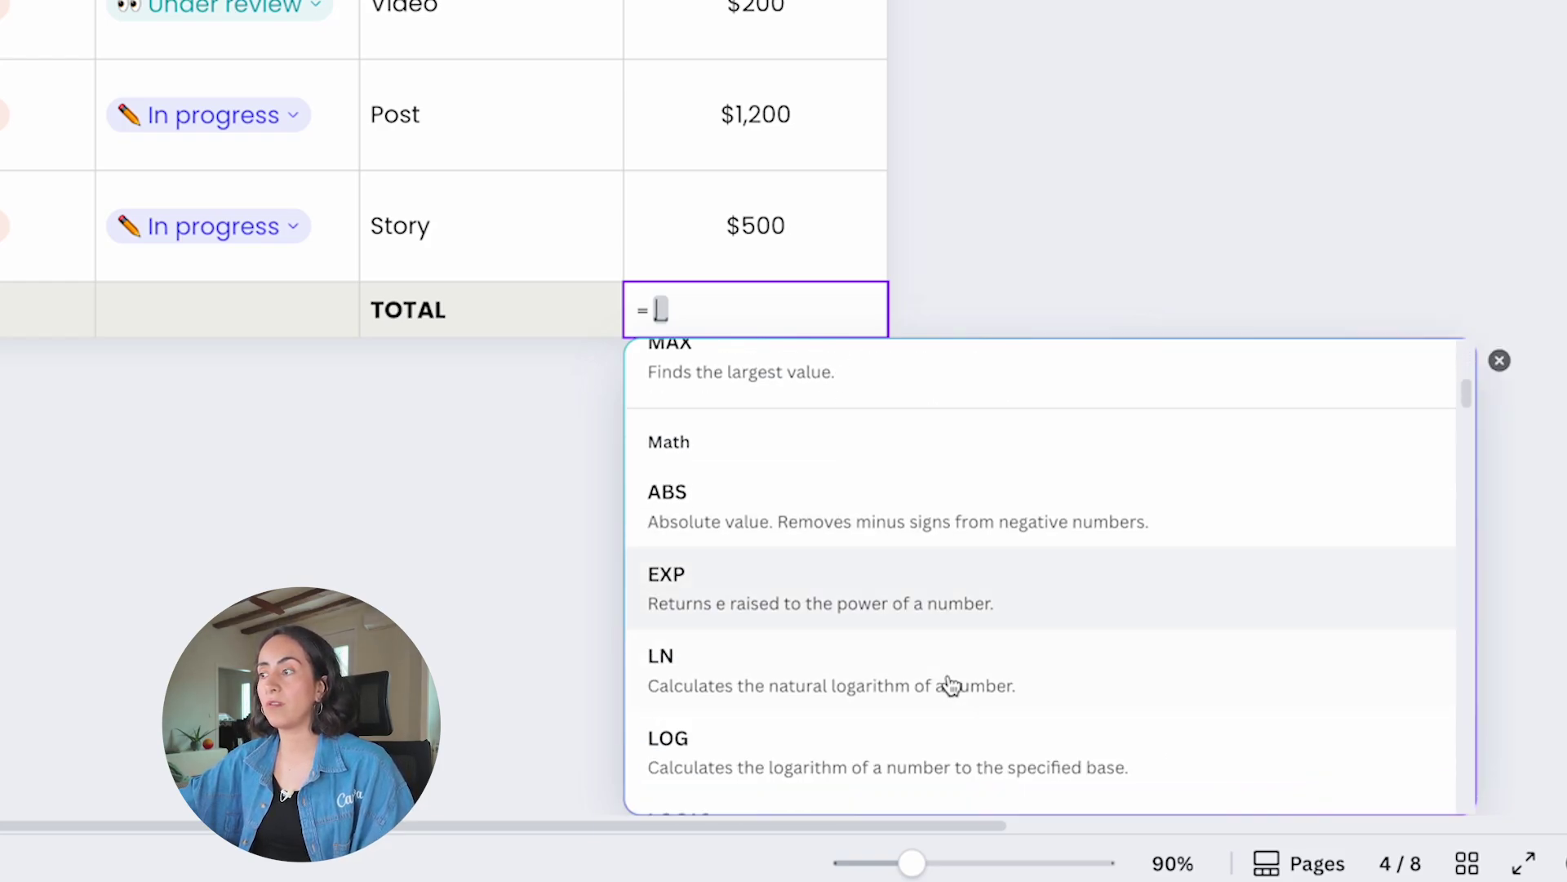
pyautogui.scroll(-15, 1226, 513)
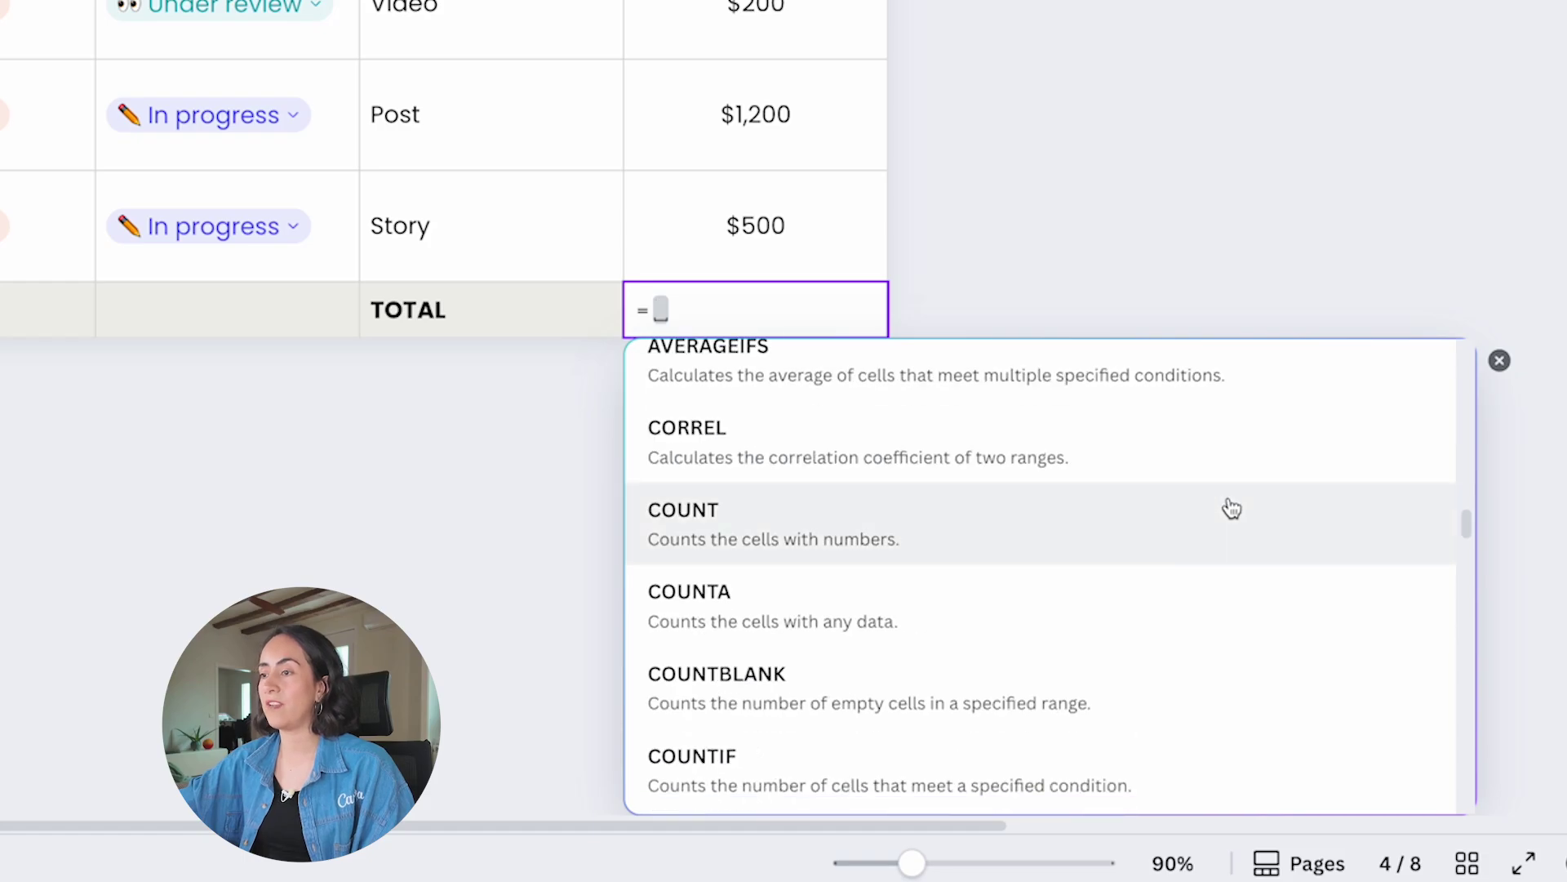
pyautogui.scroll(-20, 1237, 513)
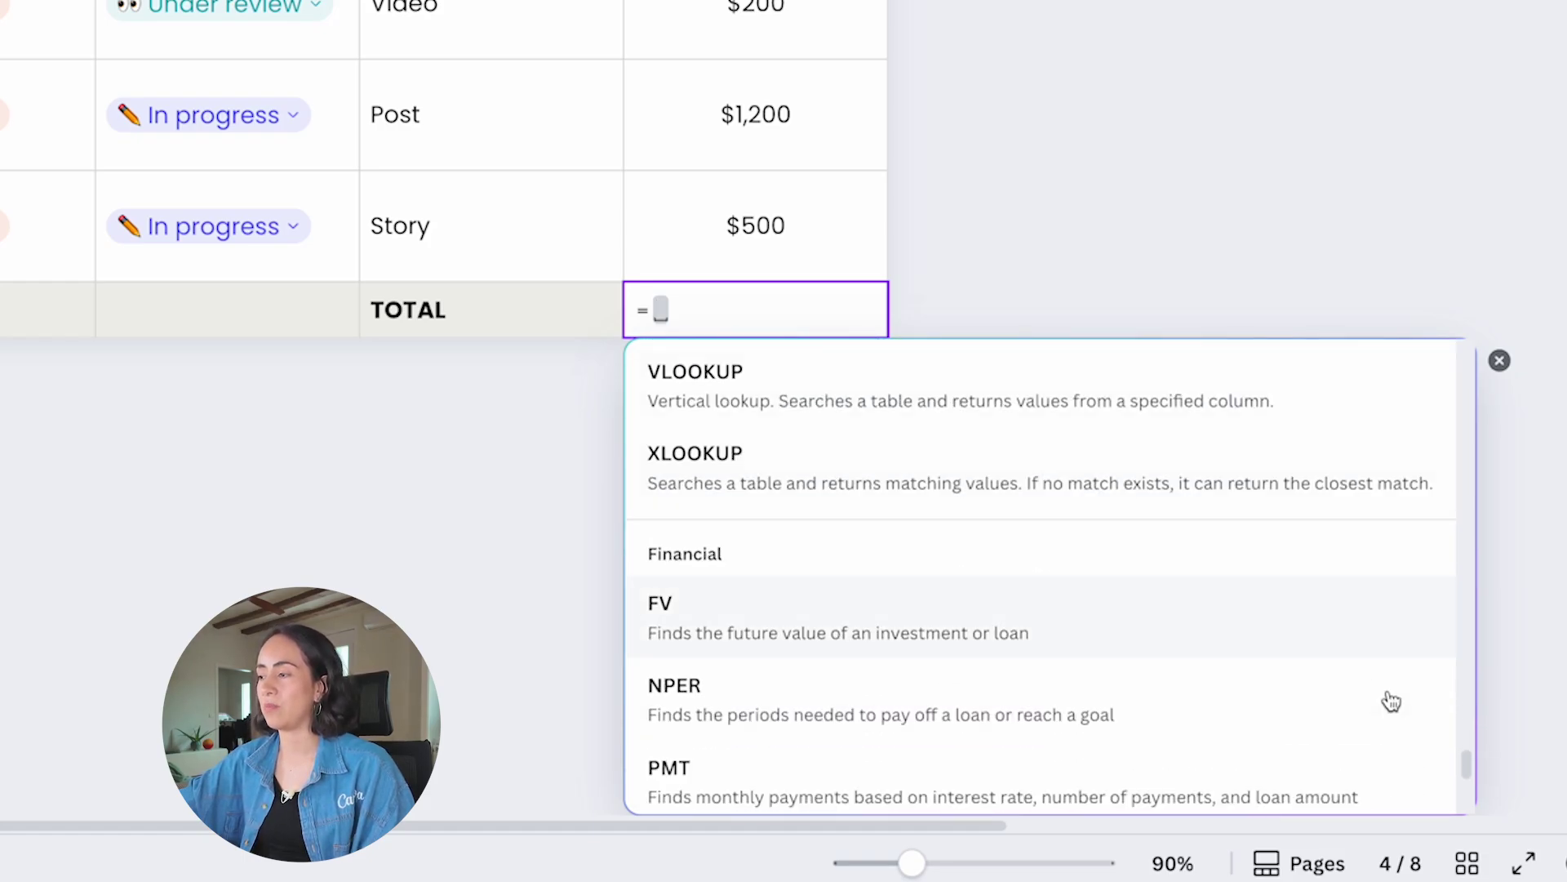
pyautogui.scroll(3, 1482, 755)
pyautogui.moveTo(1469, 747); pyautogui.dragTo(1464, 353)
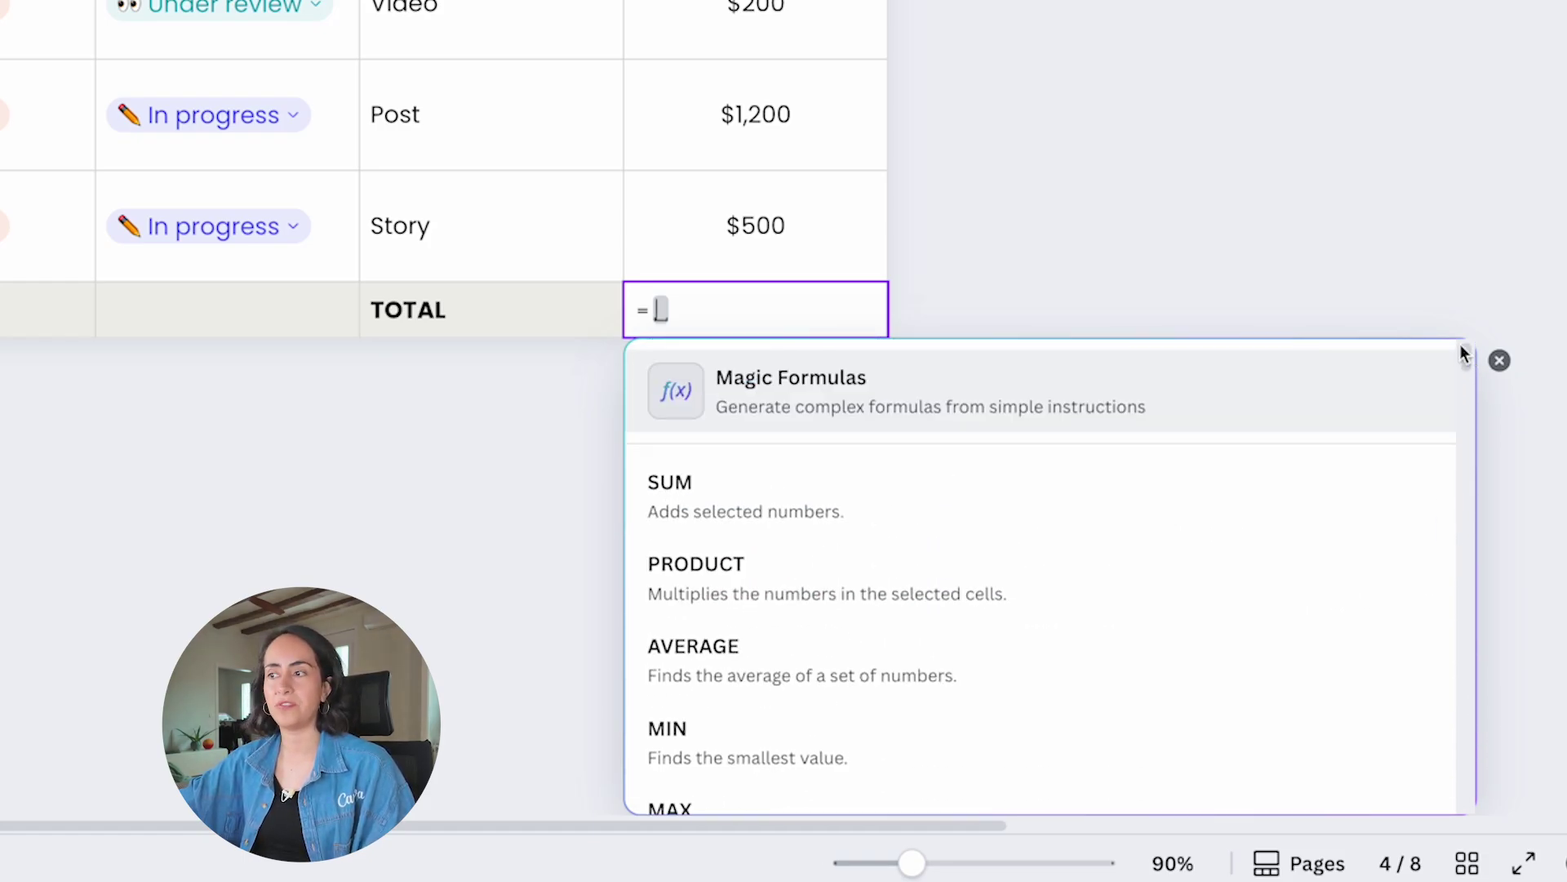
# - Complete the G9 formula with the SUM function over the budget cells G3:G8
pyautogui.click(781, 497)
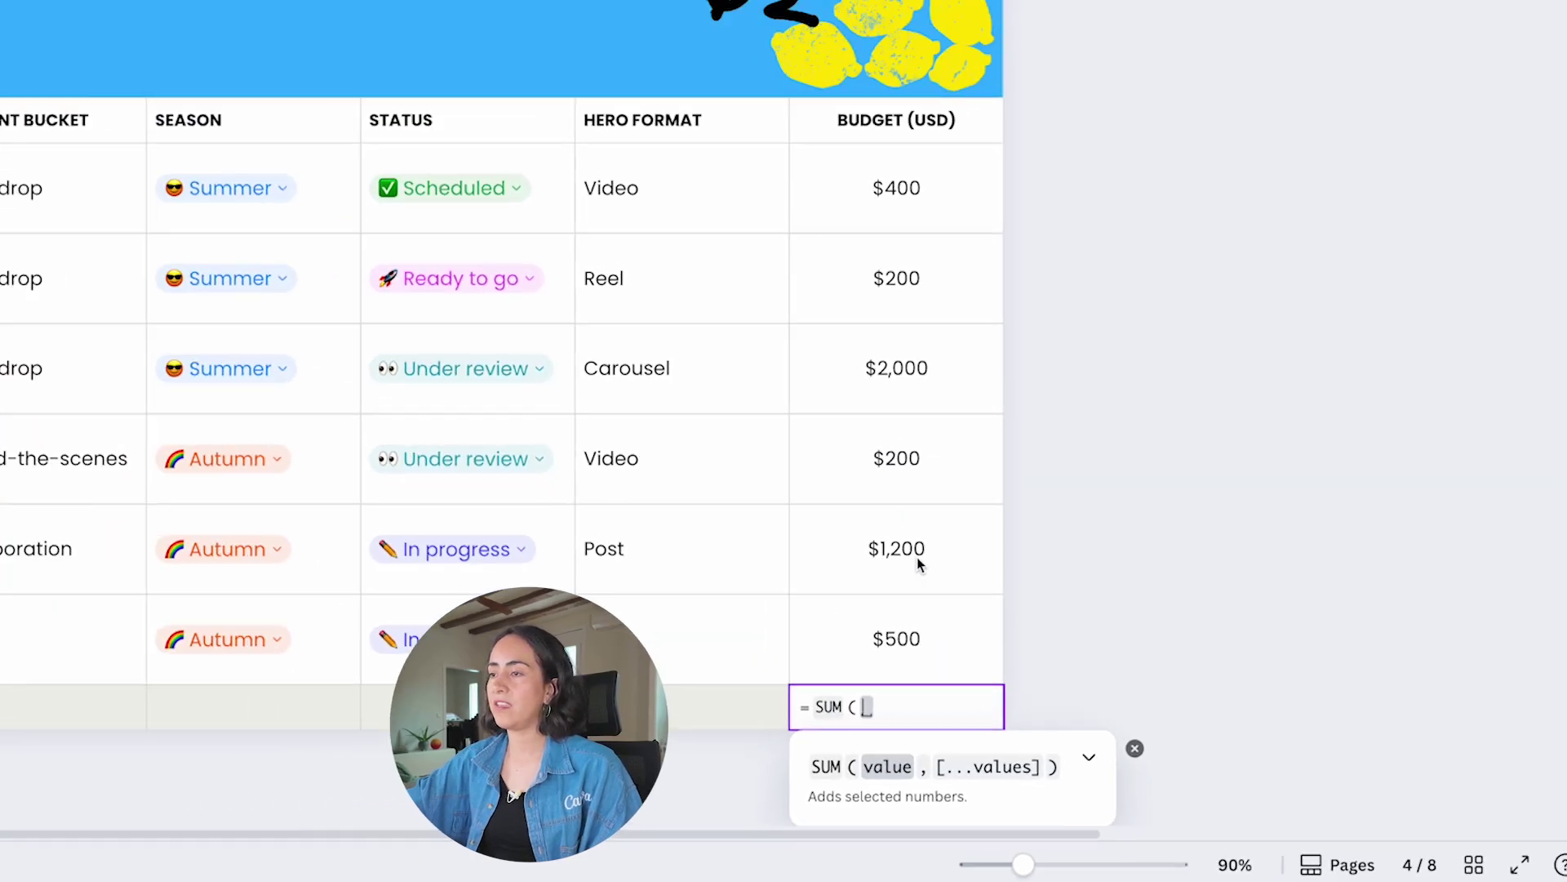
pyautogui.moveTo(929, 173); pyautogui.dragTo(947, 563)
pyautogui.moveTo(1095, 644); pyautogui.dragTo(1101, 703)
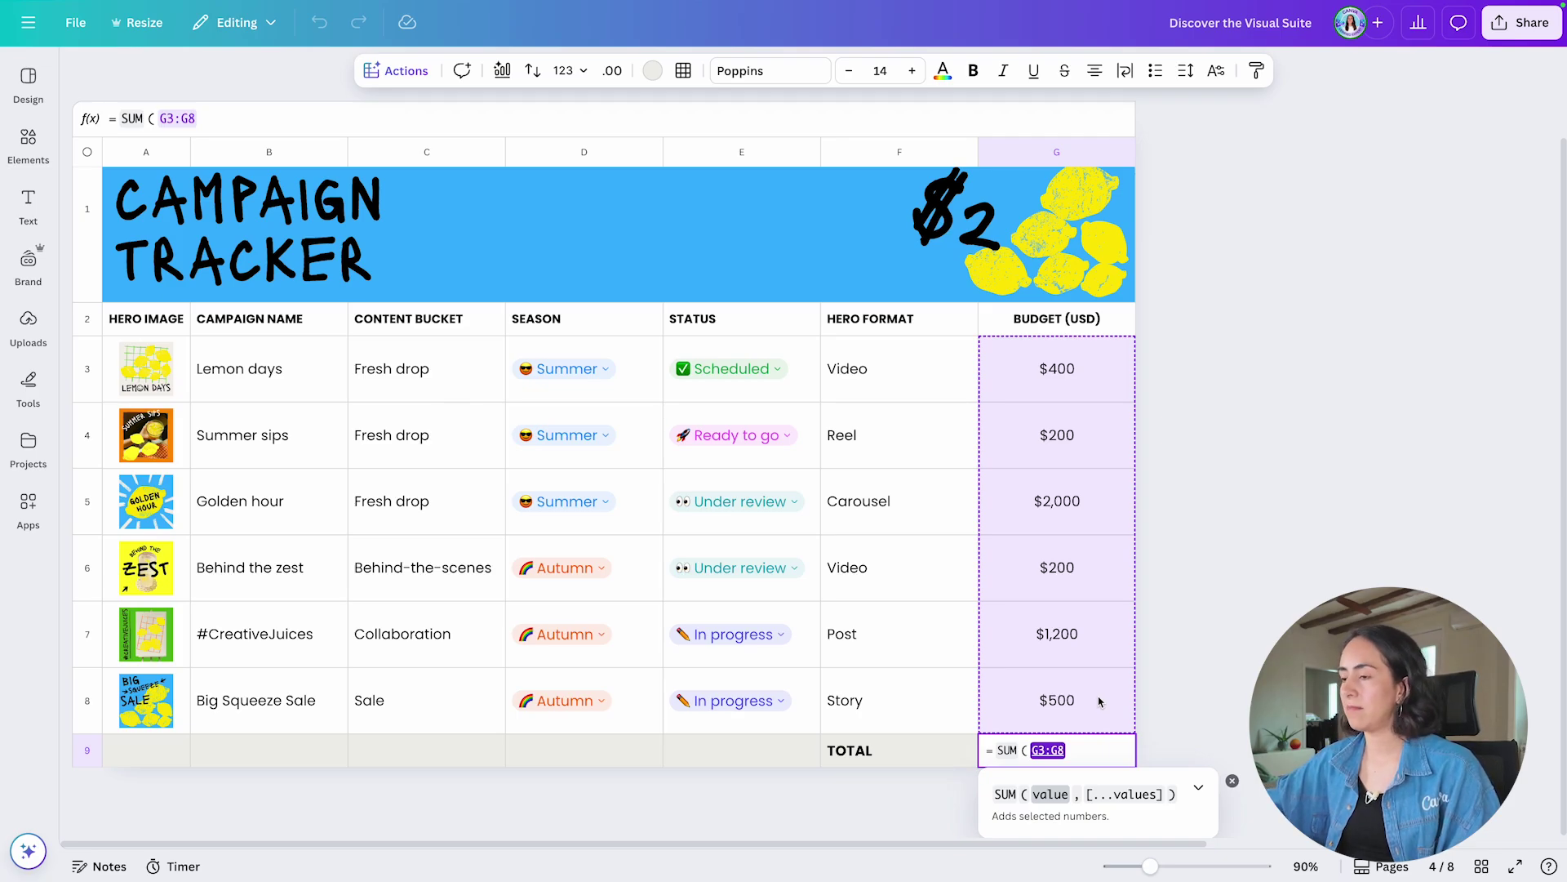
pyautogui.press('Return')
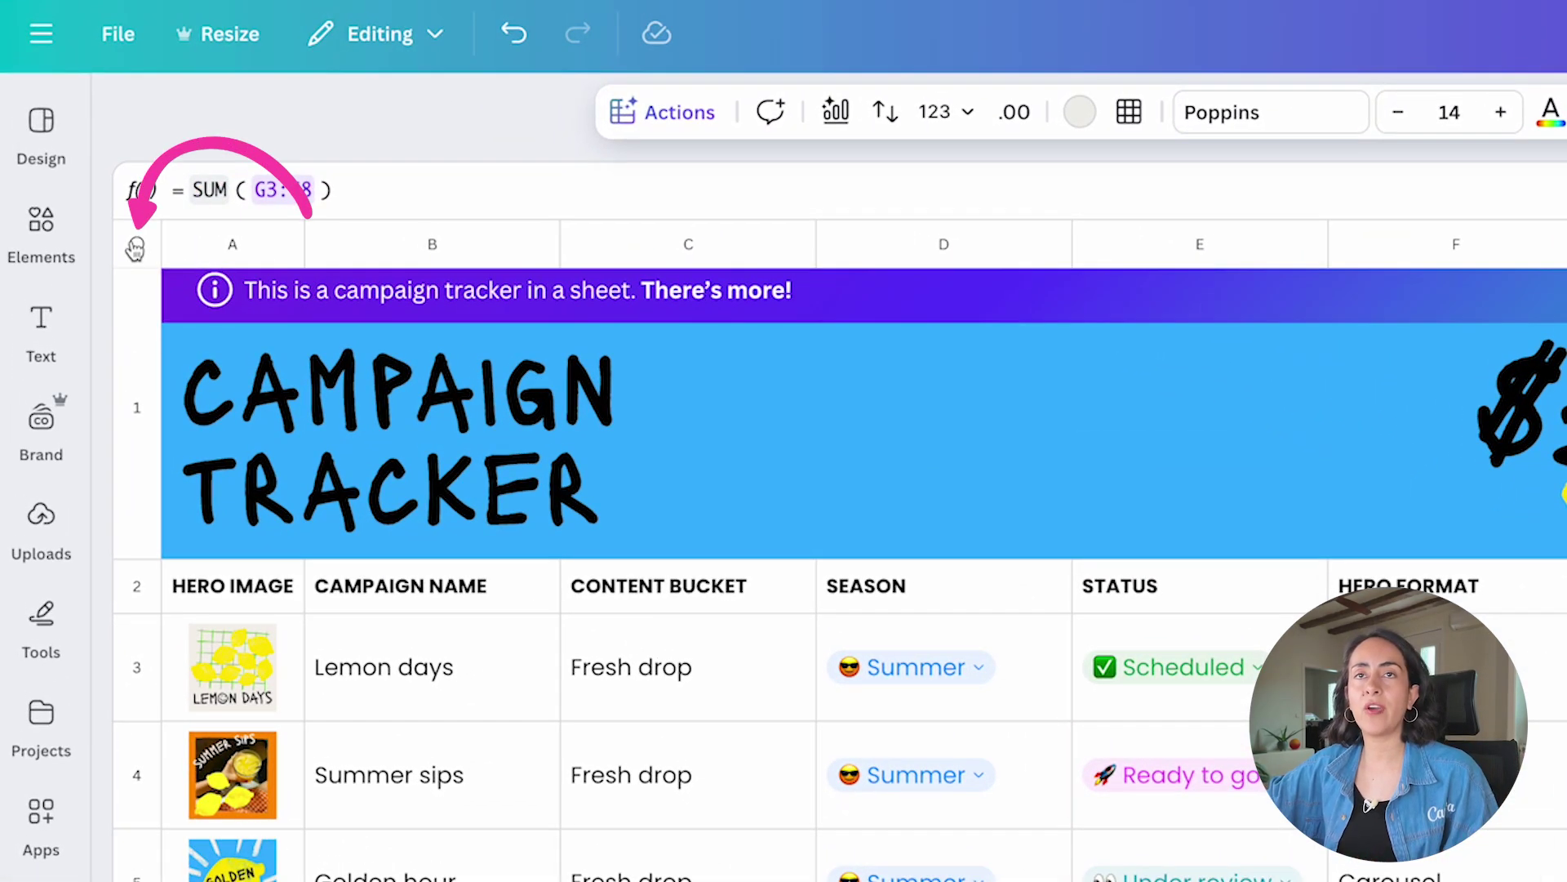
# - Generate Magic Insights for the whole sheet A1:G9 with the question "How many campaigns are under review?"
pyautogui.click(135, 248)
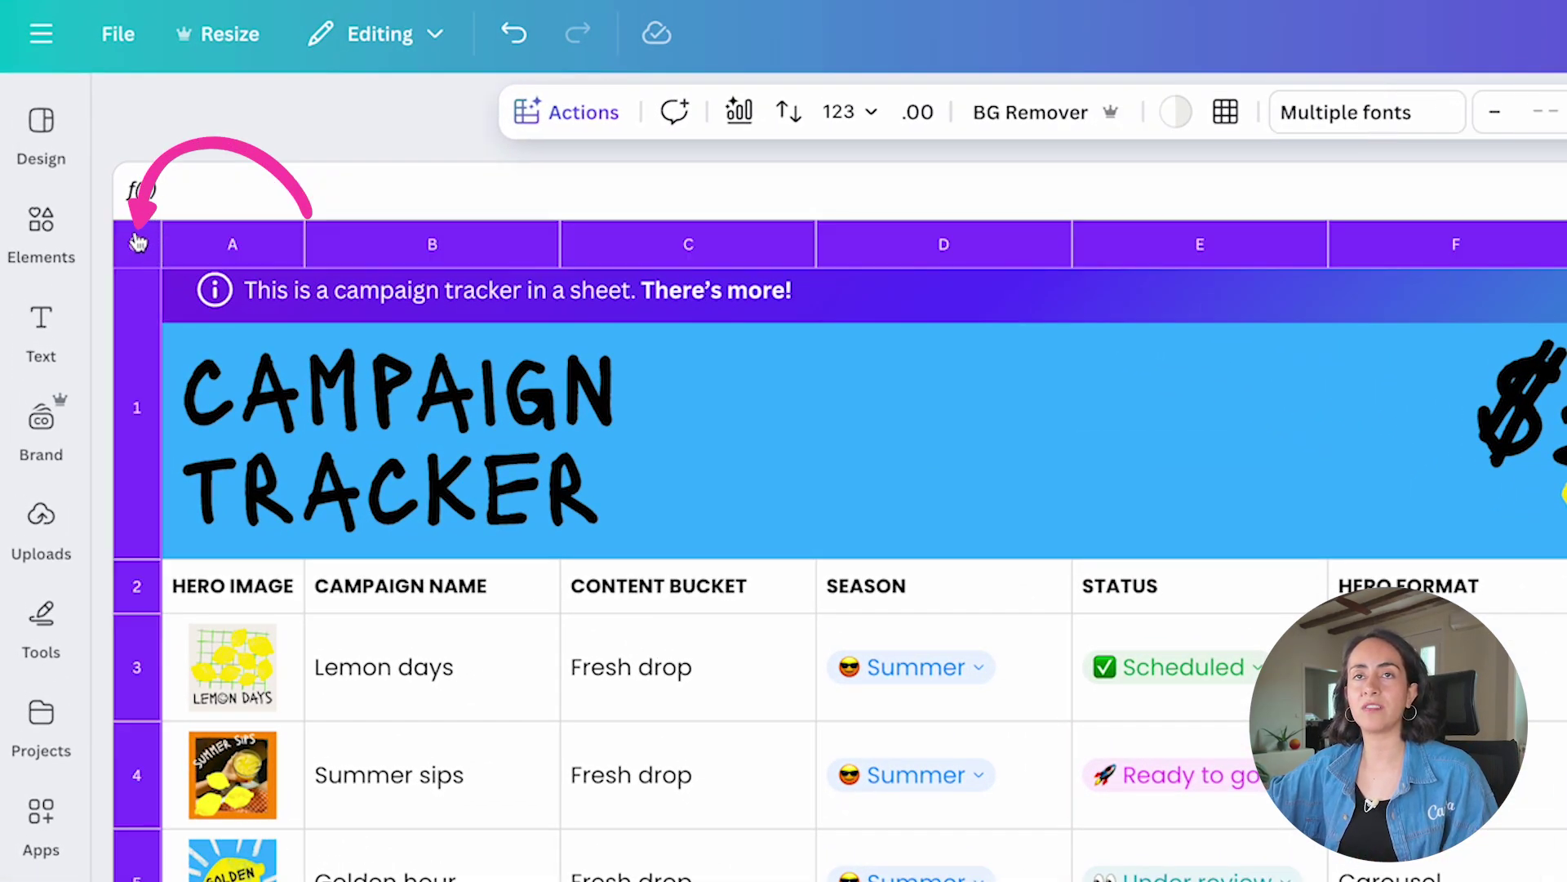
pyautogui.click(574, 113)
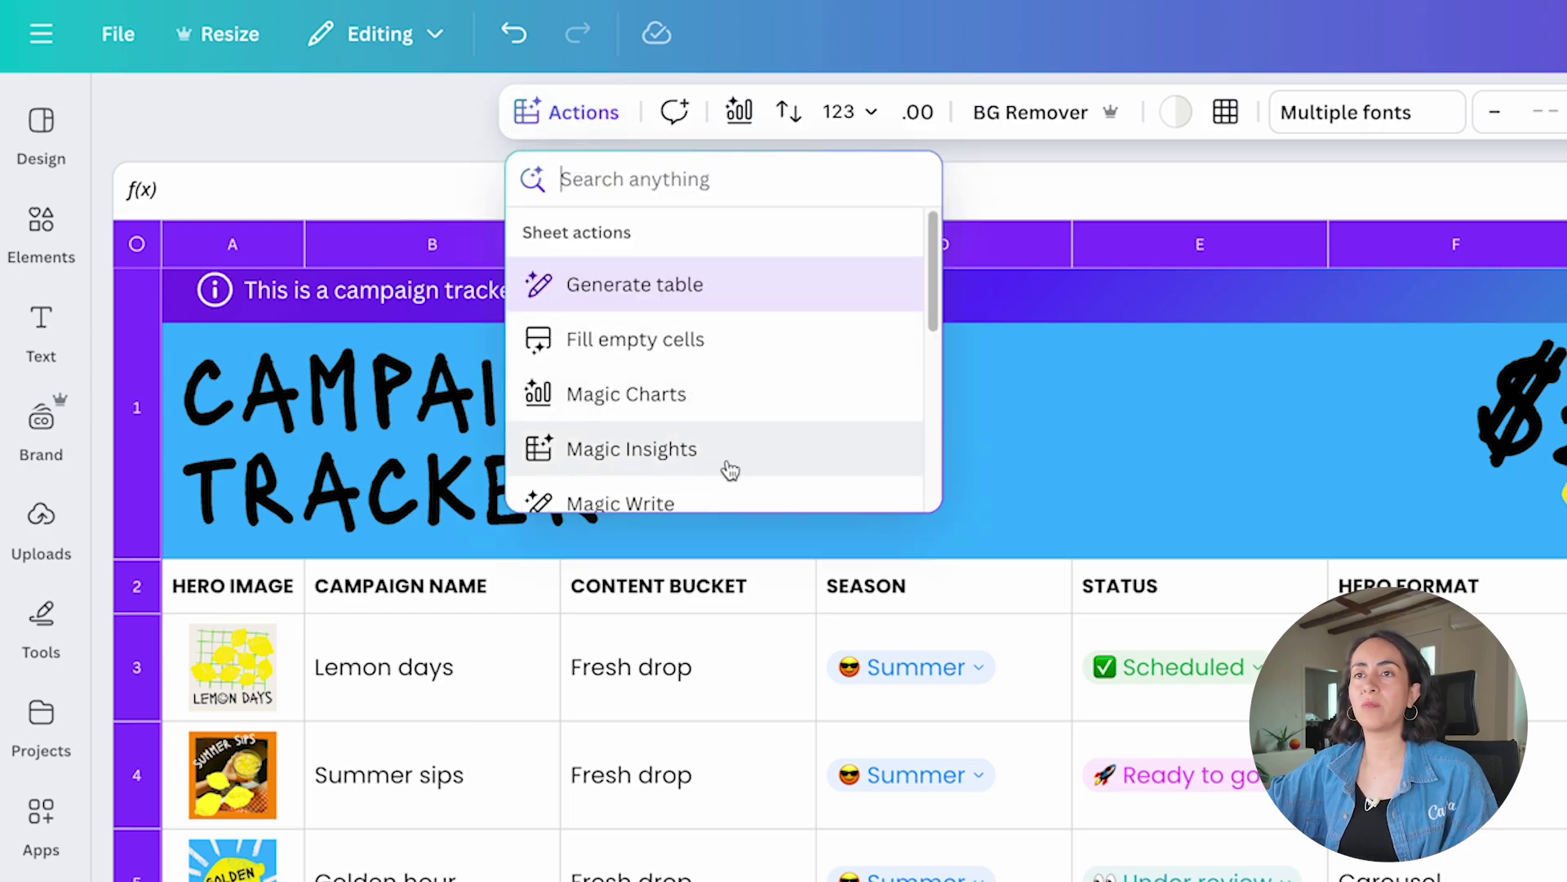
pyautogui.click(692, 455)
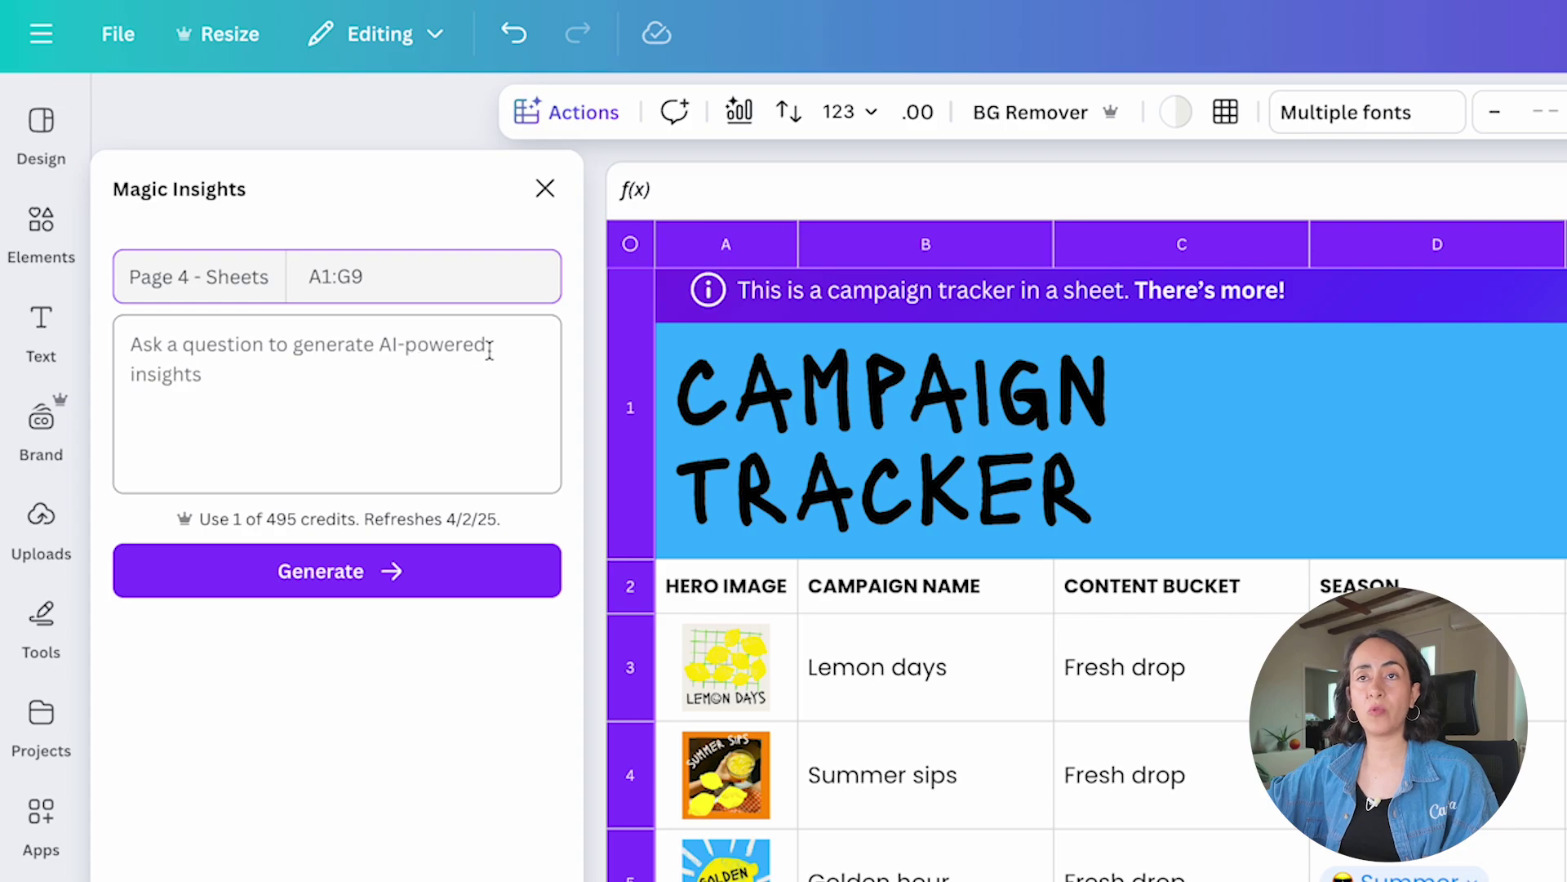
pyautogui.click(248, 361)
pyautogui.write('How many campaigns are under review?')
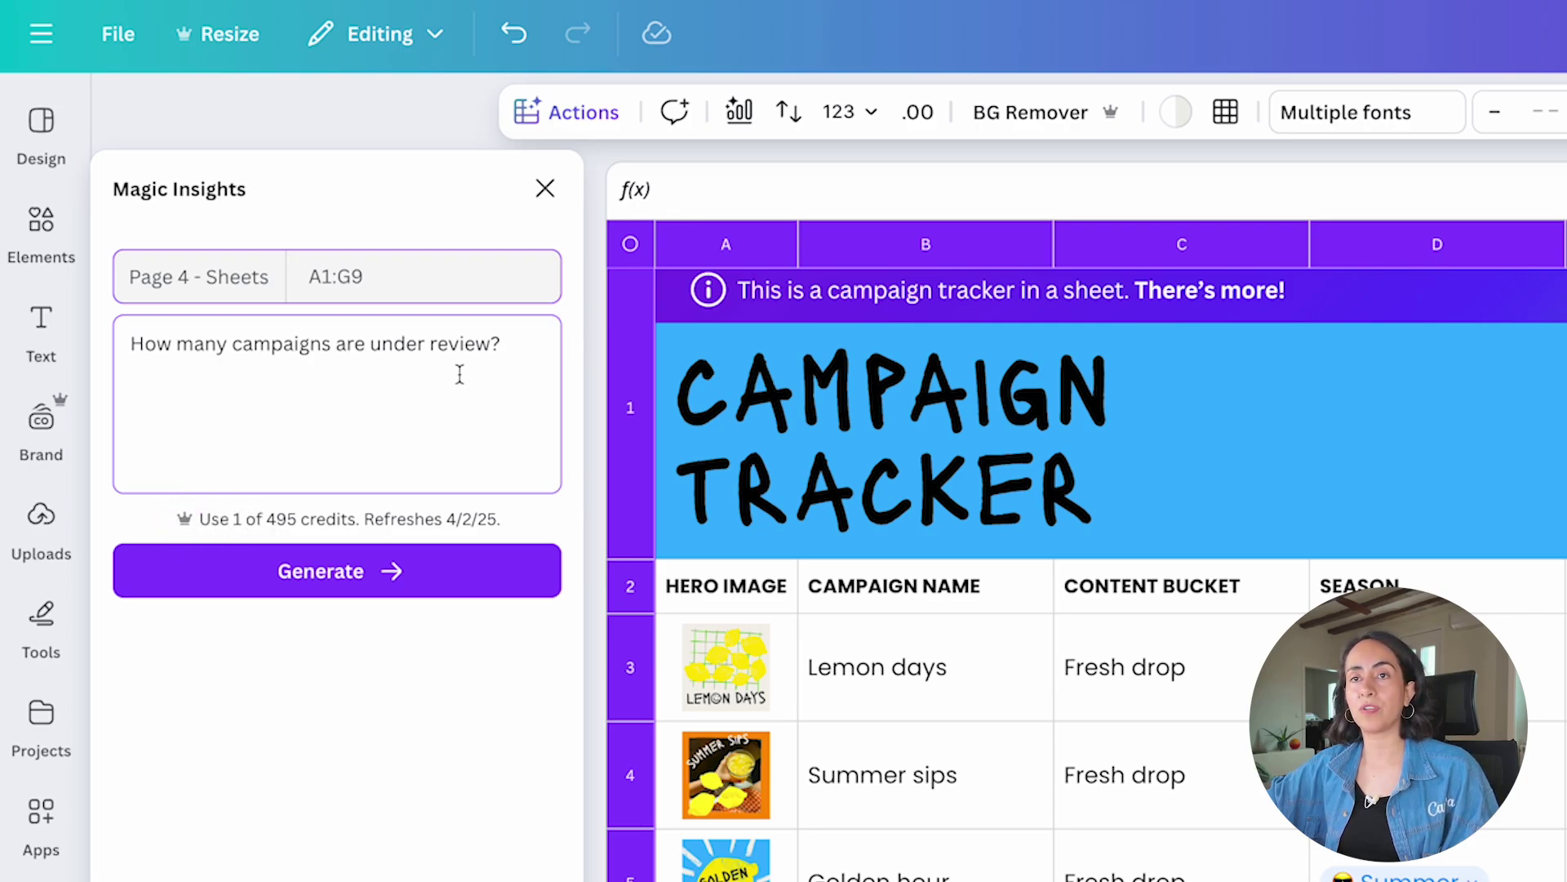
pyautogui.click(376, 586)
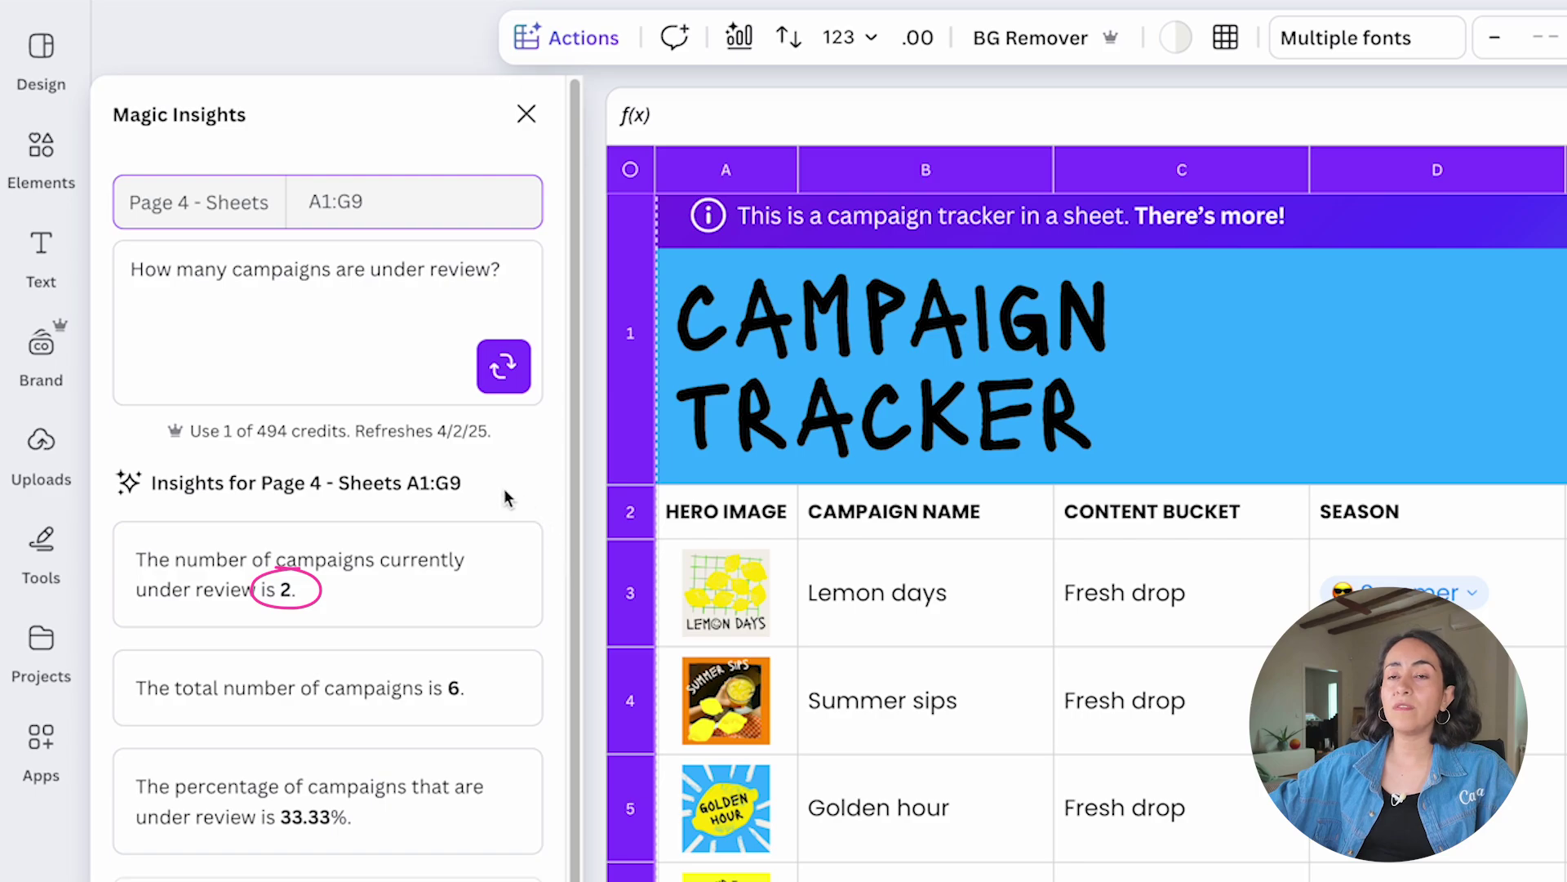
# - Reveal the formula behind the insight about campaigns under review and copy that formula
pyautogui.click(217, 551)
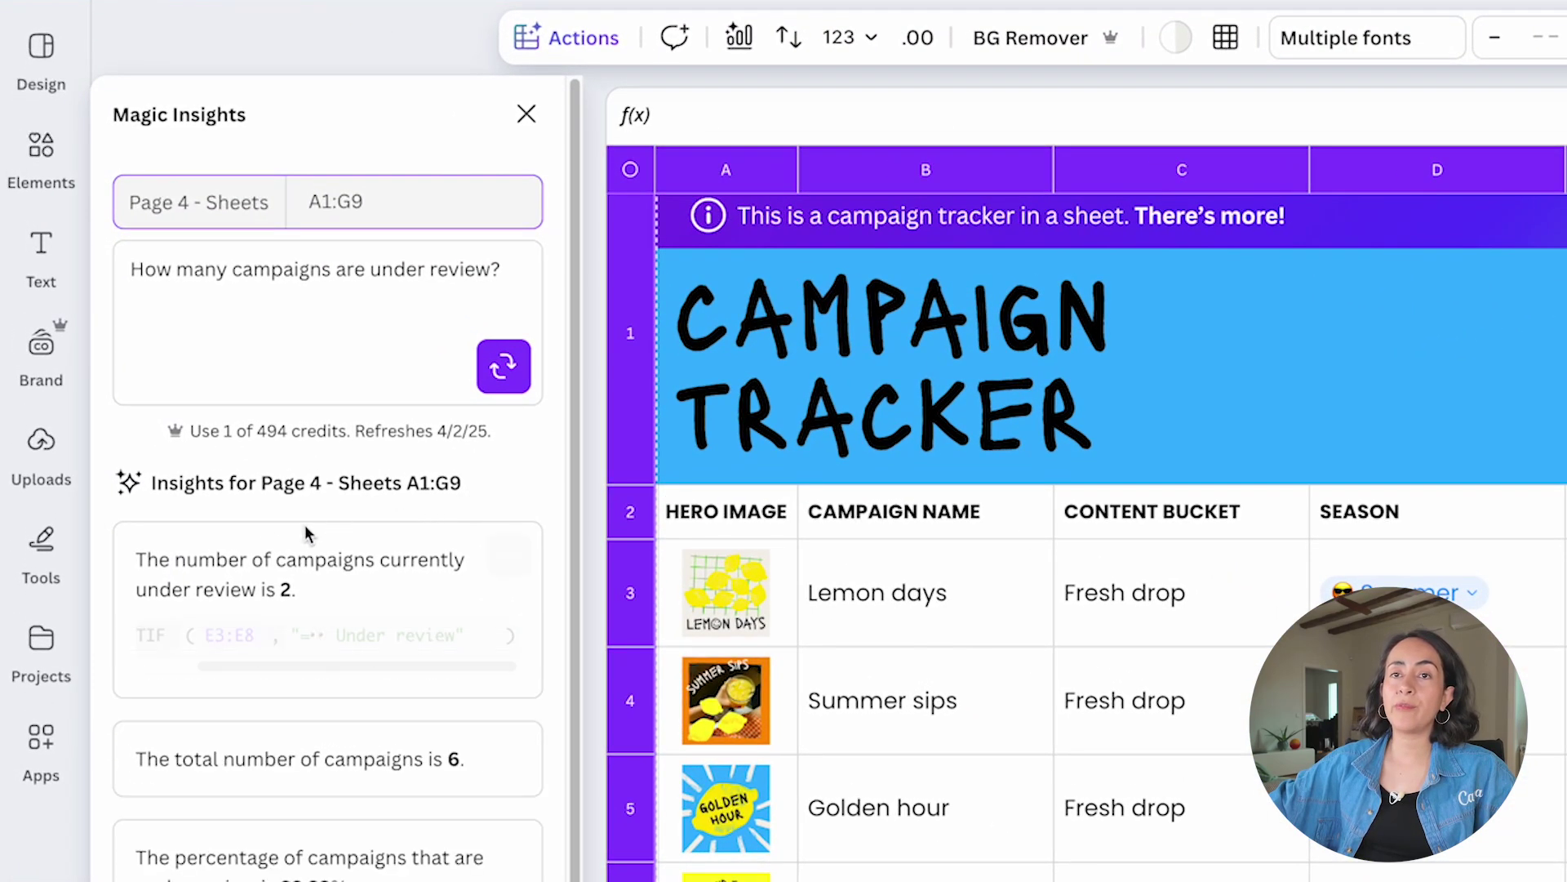
pyautogui.click(303, 575)
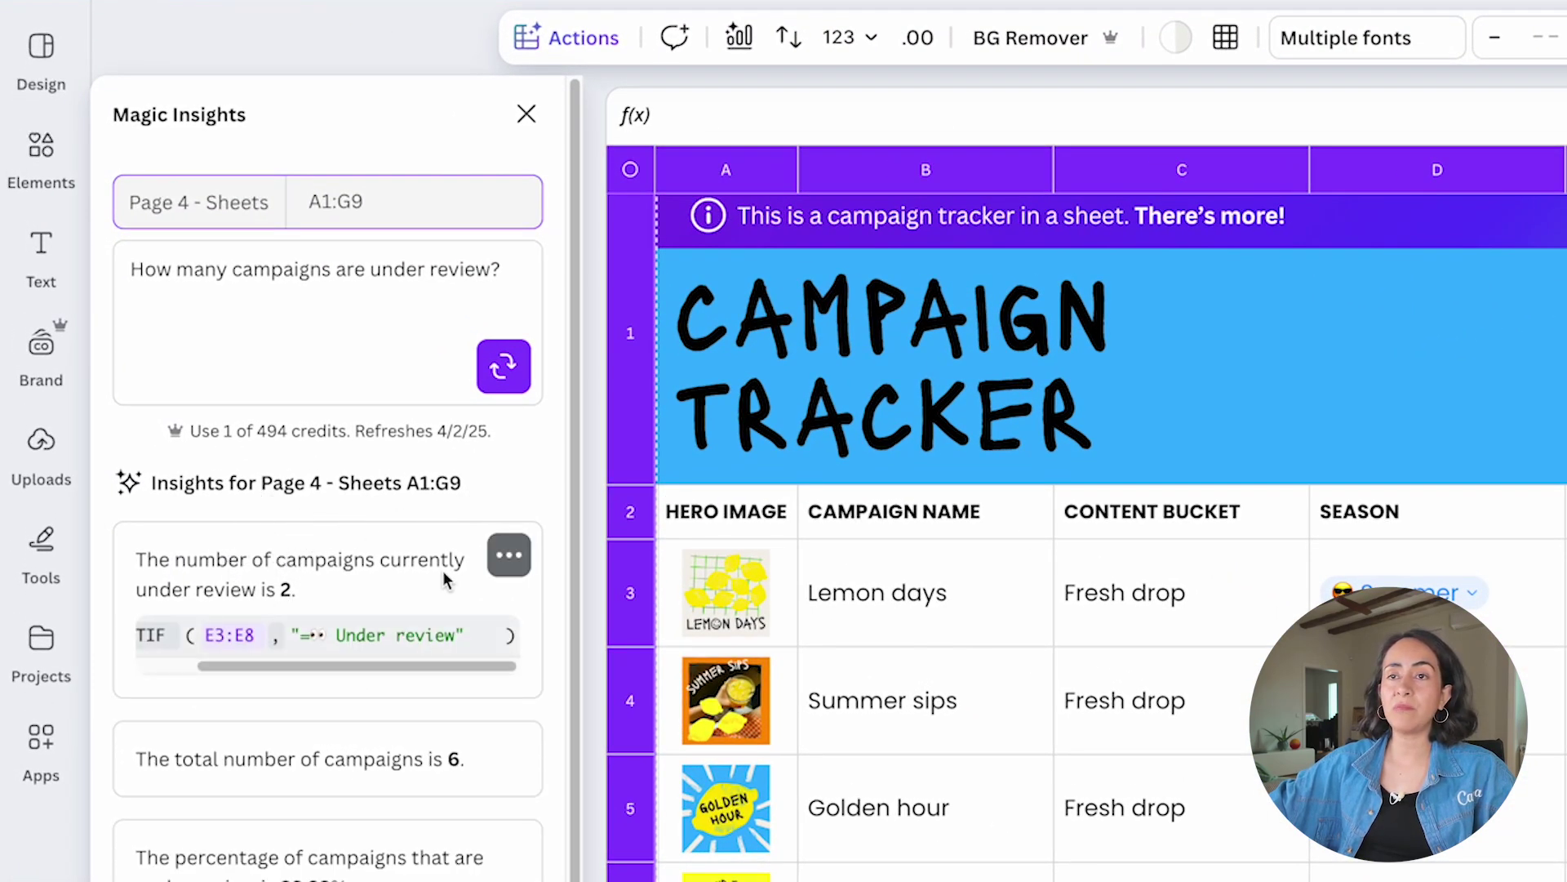
pyautogui.click(509, 555)
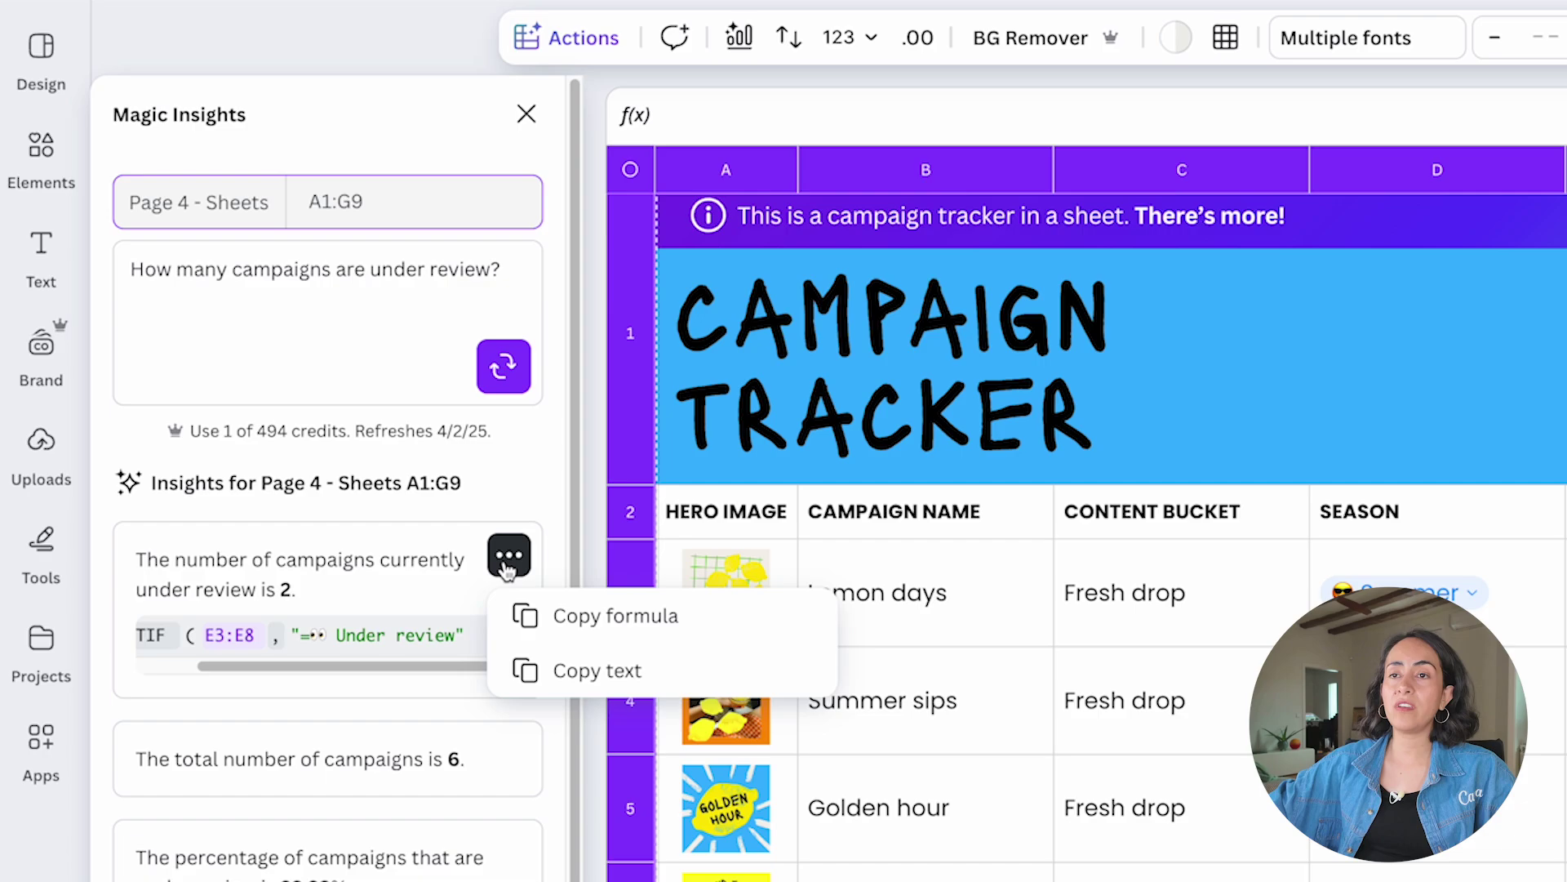
pyautogui.click(557, 618)
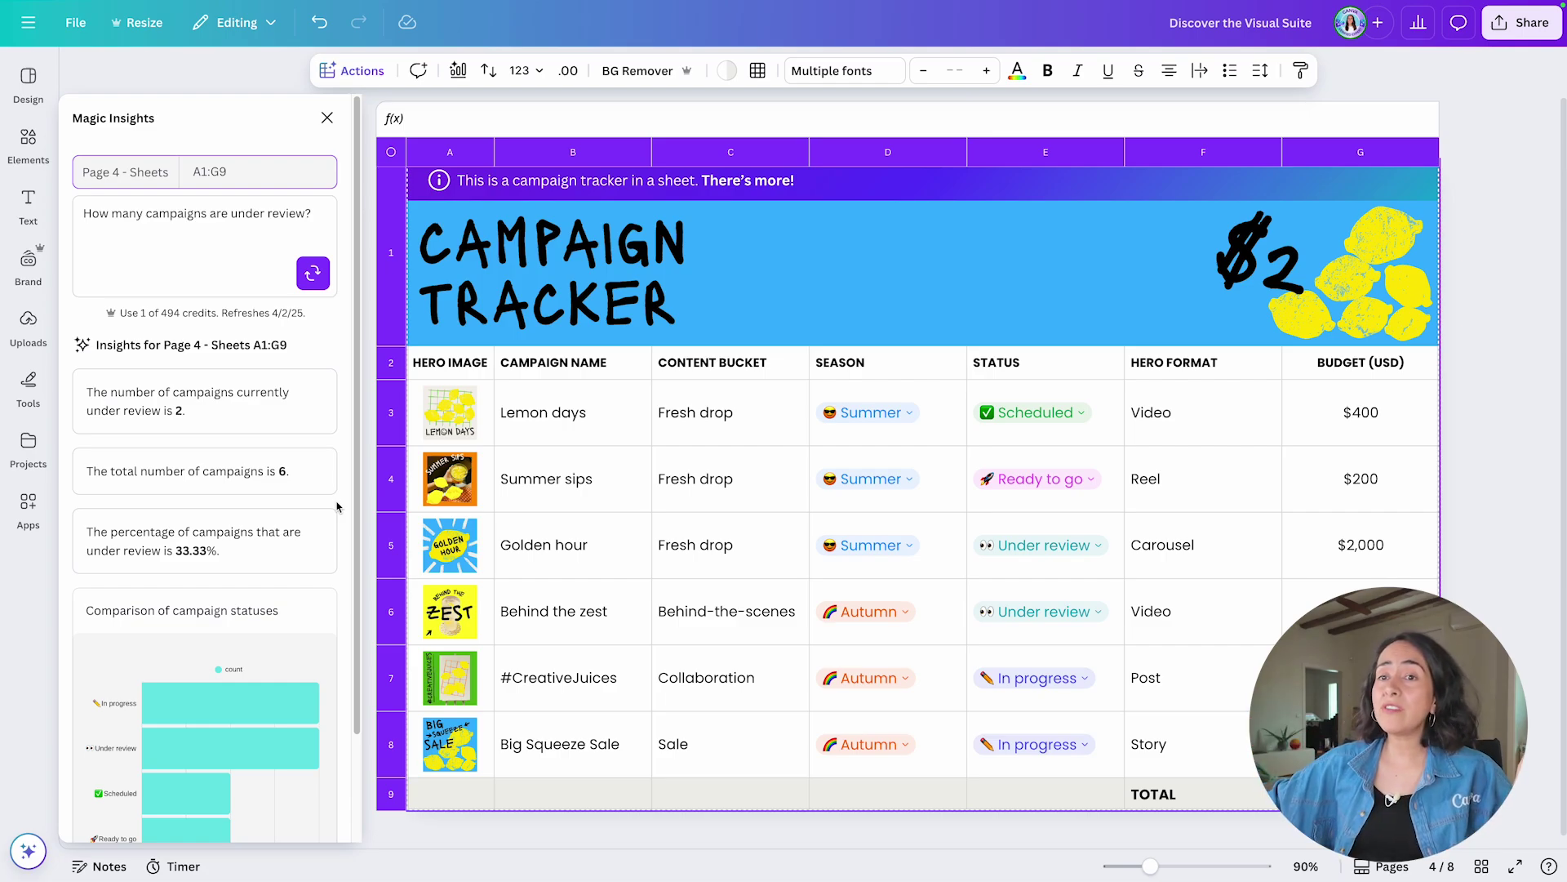
# - Insert the campaign status comparison chart from the insights and shrink it to about 200 × 167 in the header, beside the dollar amount
pyautogui.scroll(-1, 339, 502)
pyautogui.scroll(-2, 345, 310)
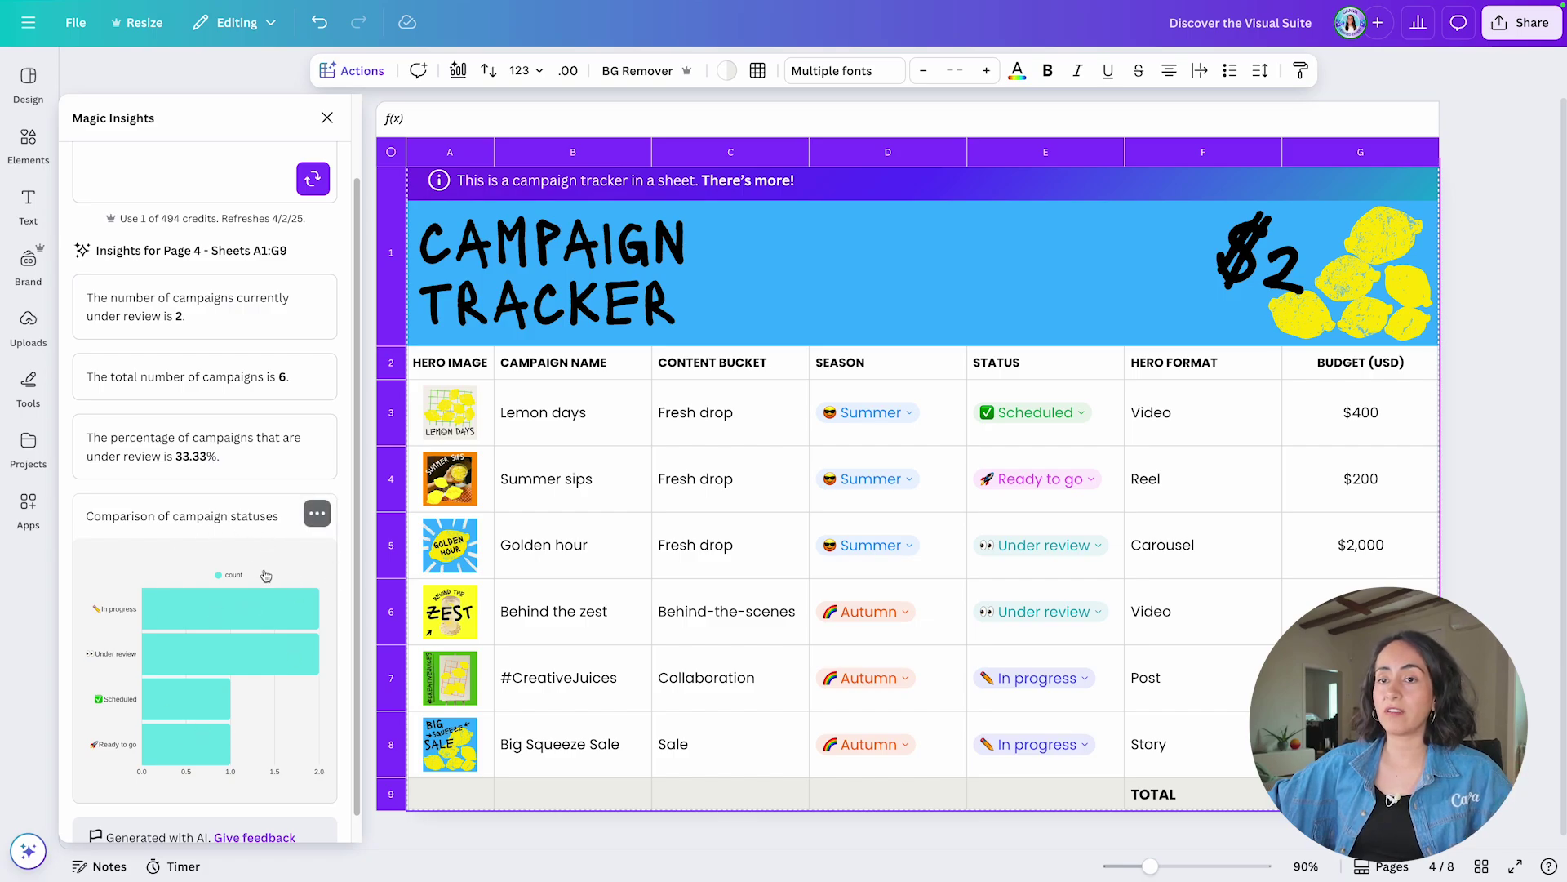
pyautogui.press('Escape')
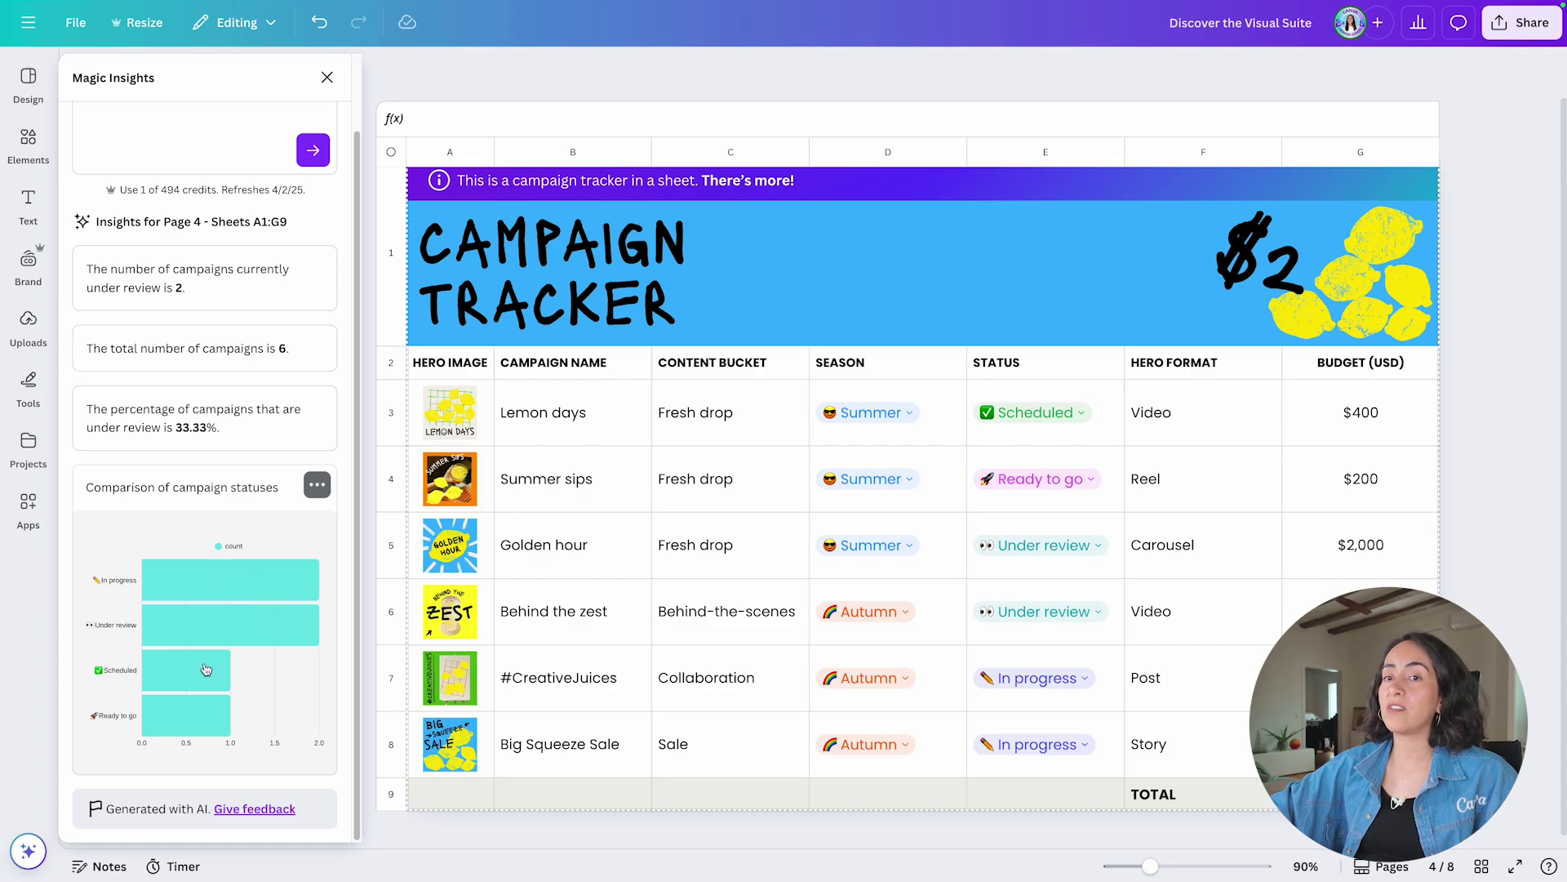
pyautogui.click(201, 614)
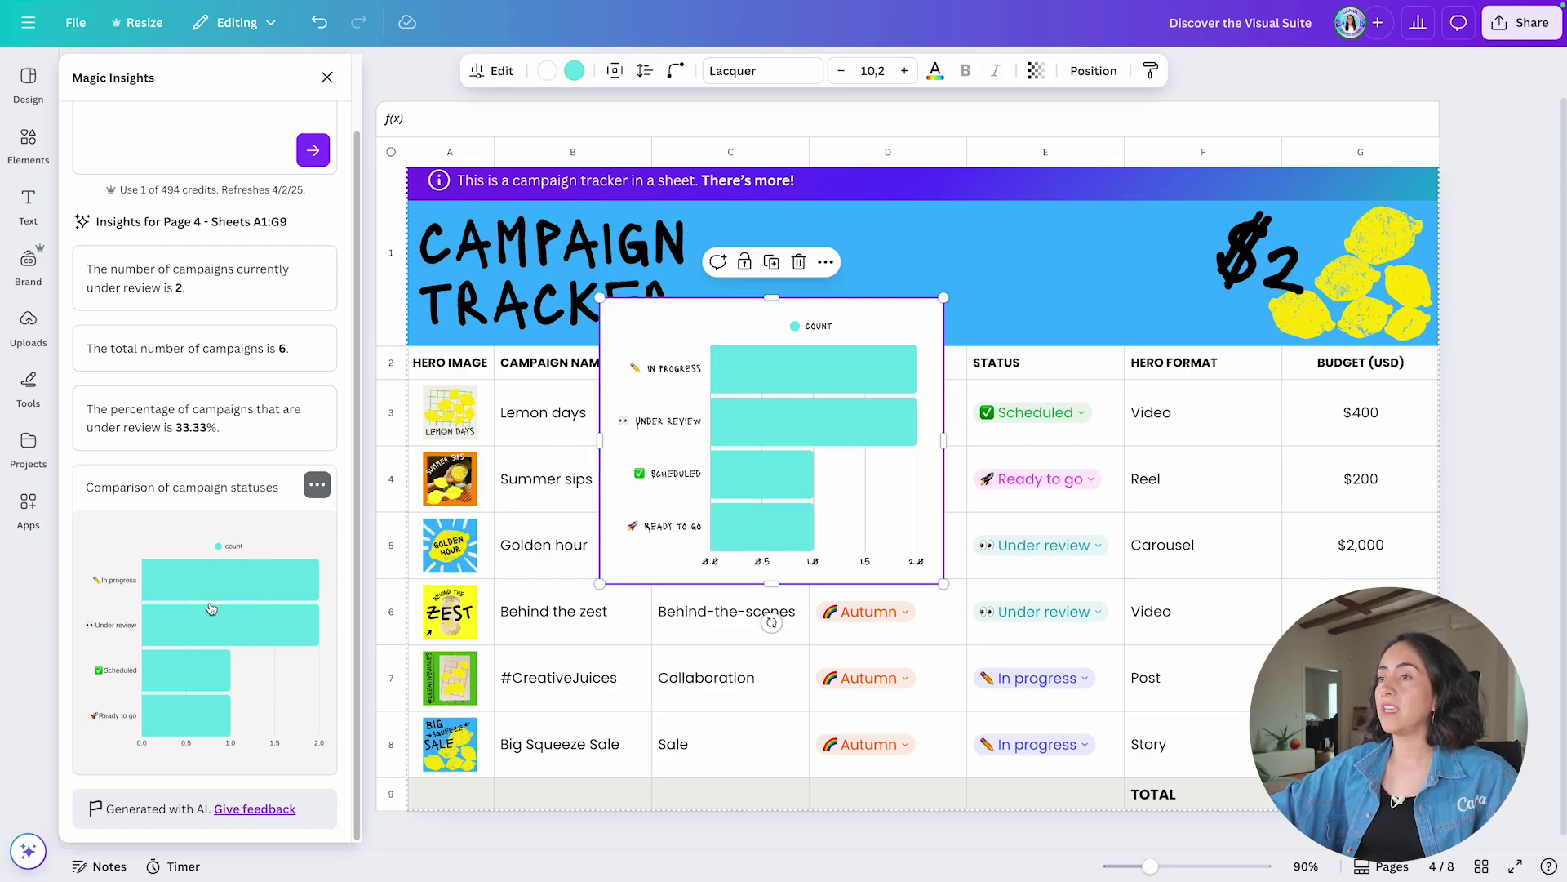
pyautogui.moveTo(615, 564); pyautogui.dragTo(1018, 331)
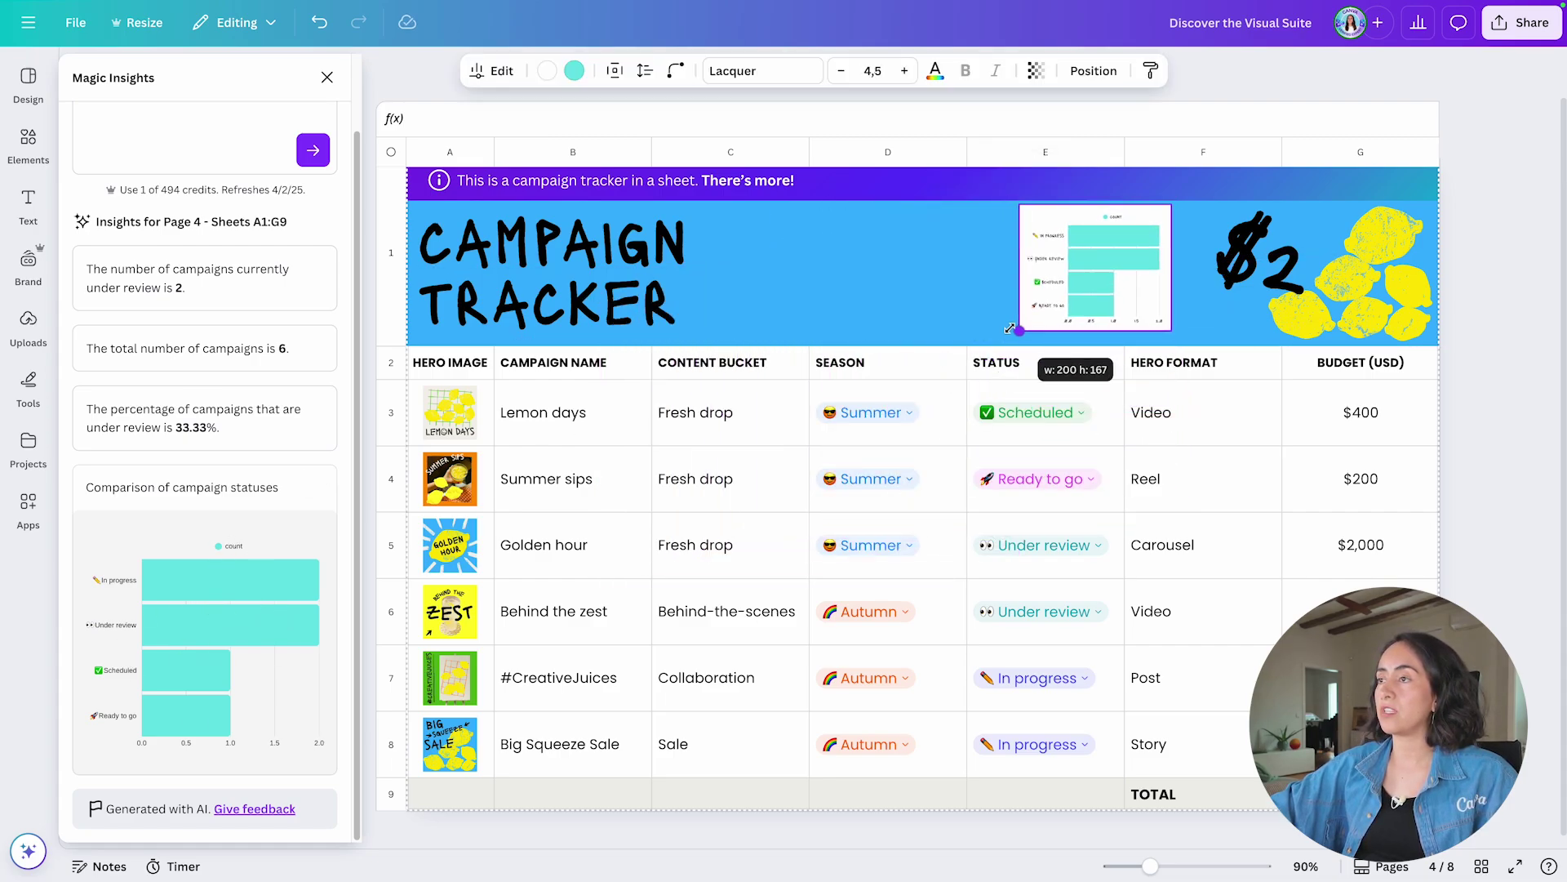
pyautogui.click(329, 77)
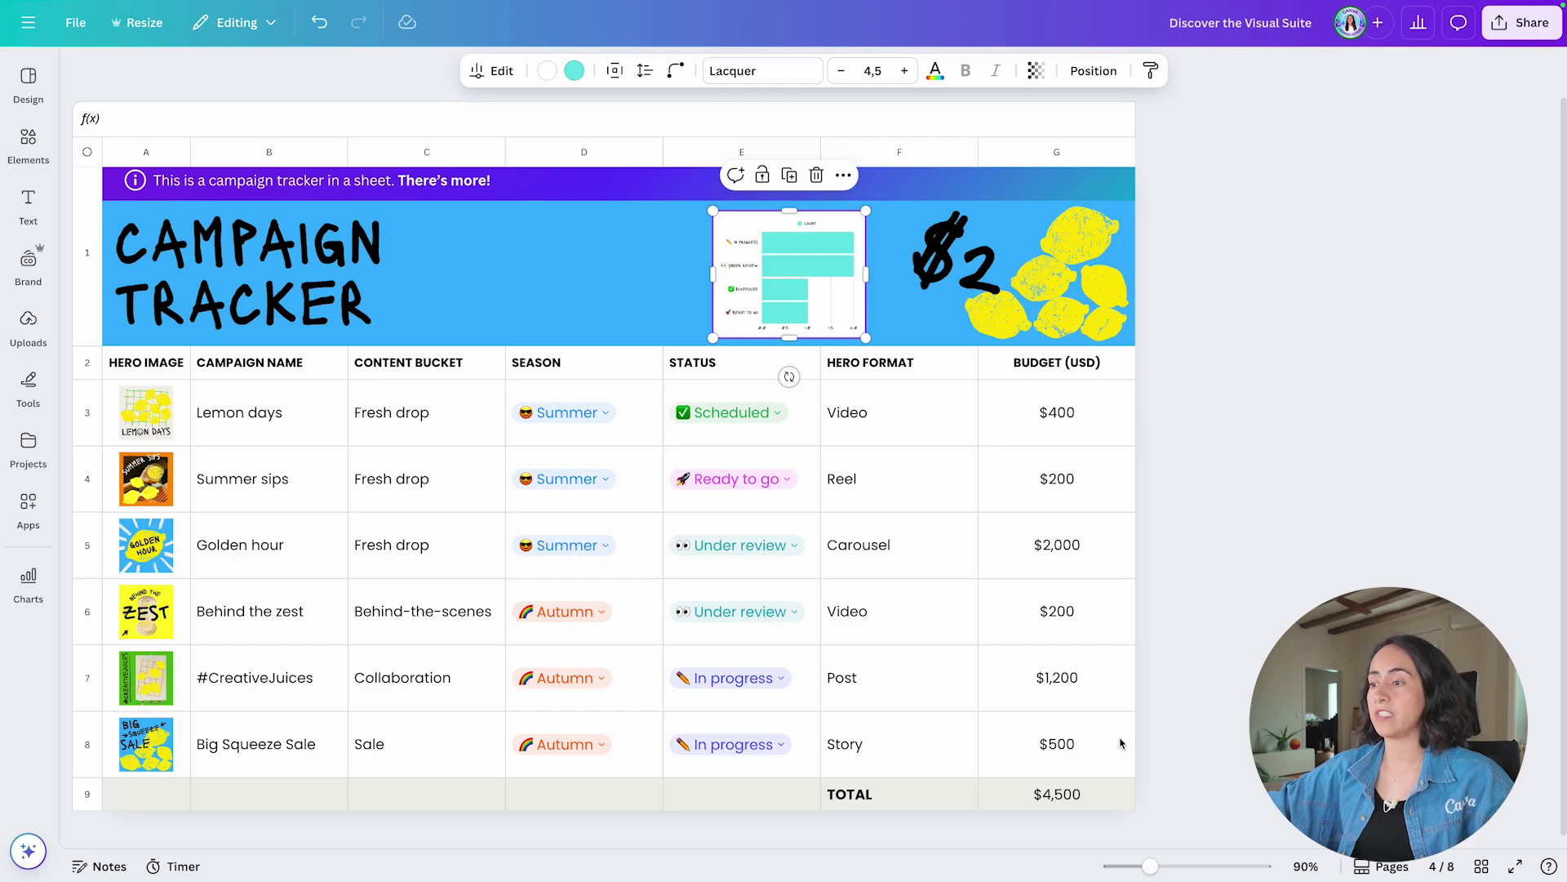
# - Start Magic Charts for the hero format and budget columns, range F2:G9
pyautogui.press('Escape')
pyautogui.moveTo(888, 370); pyautogui.dragTo(1088, 795)
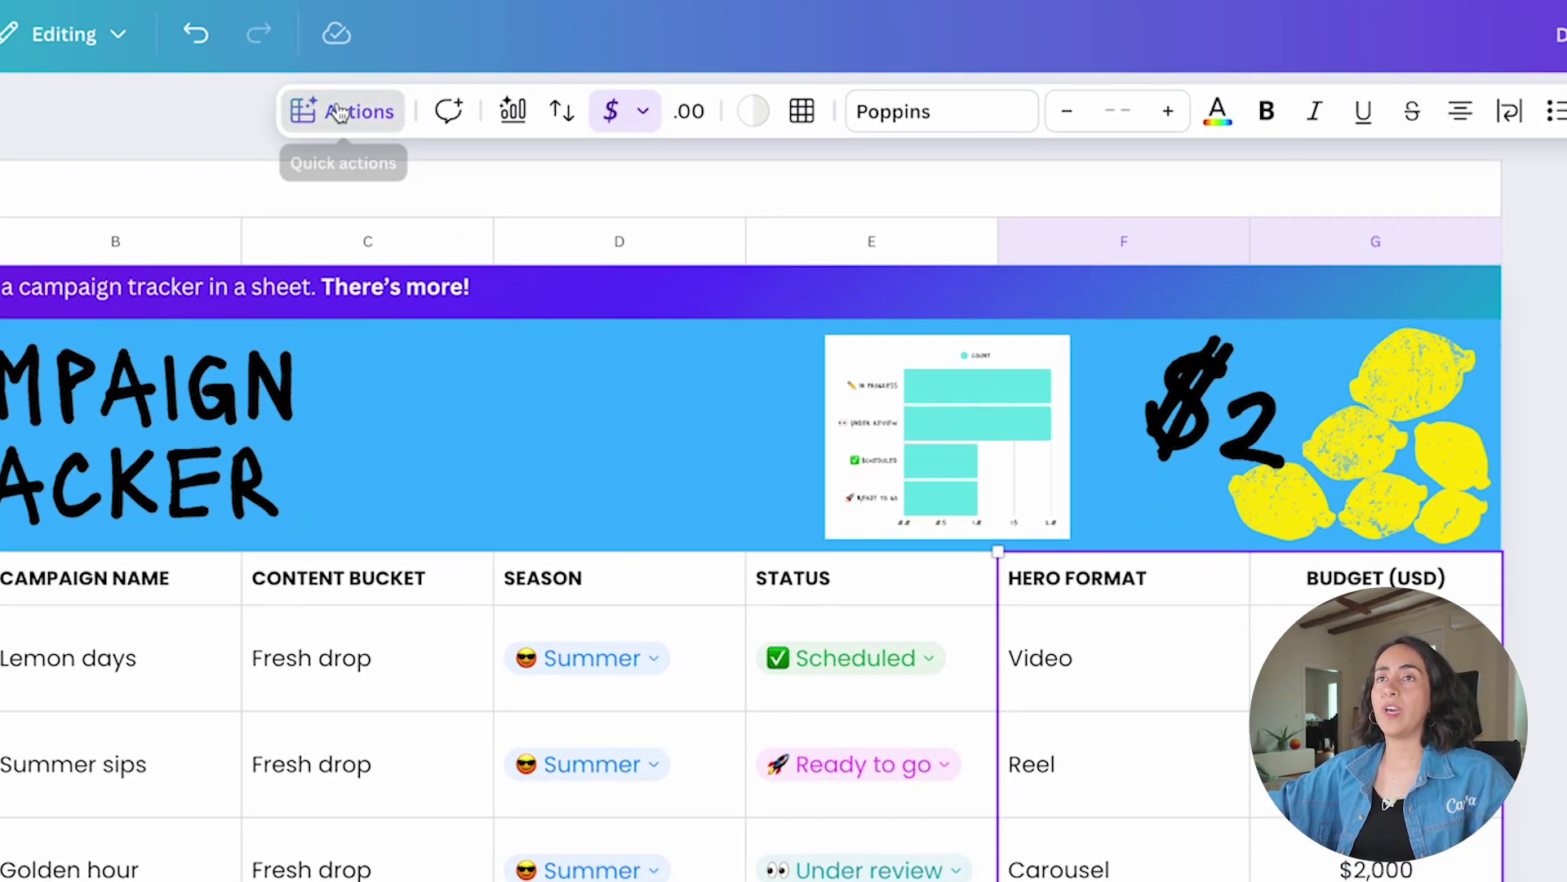
pyautogui.click(353, 104)
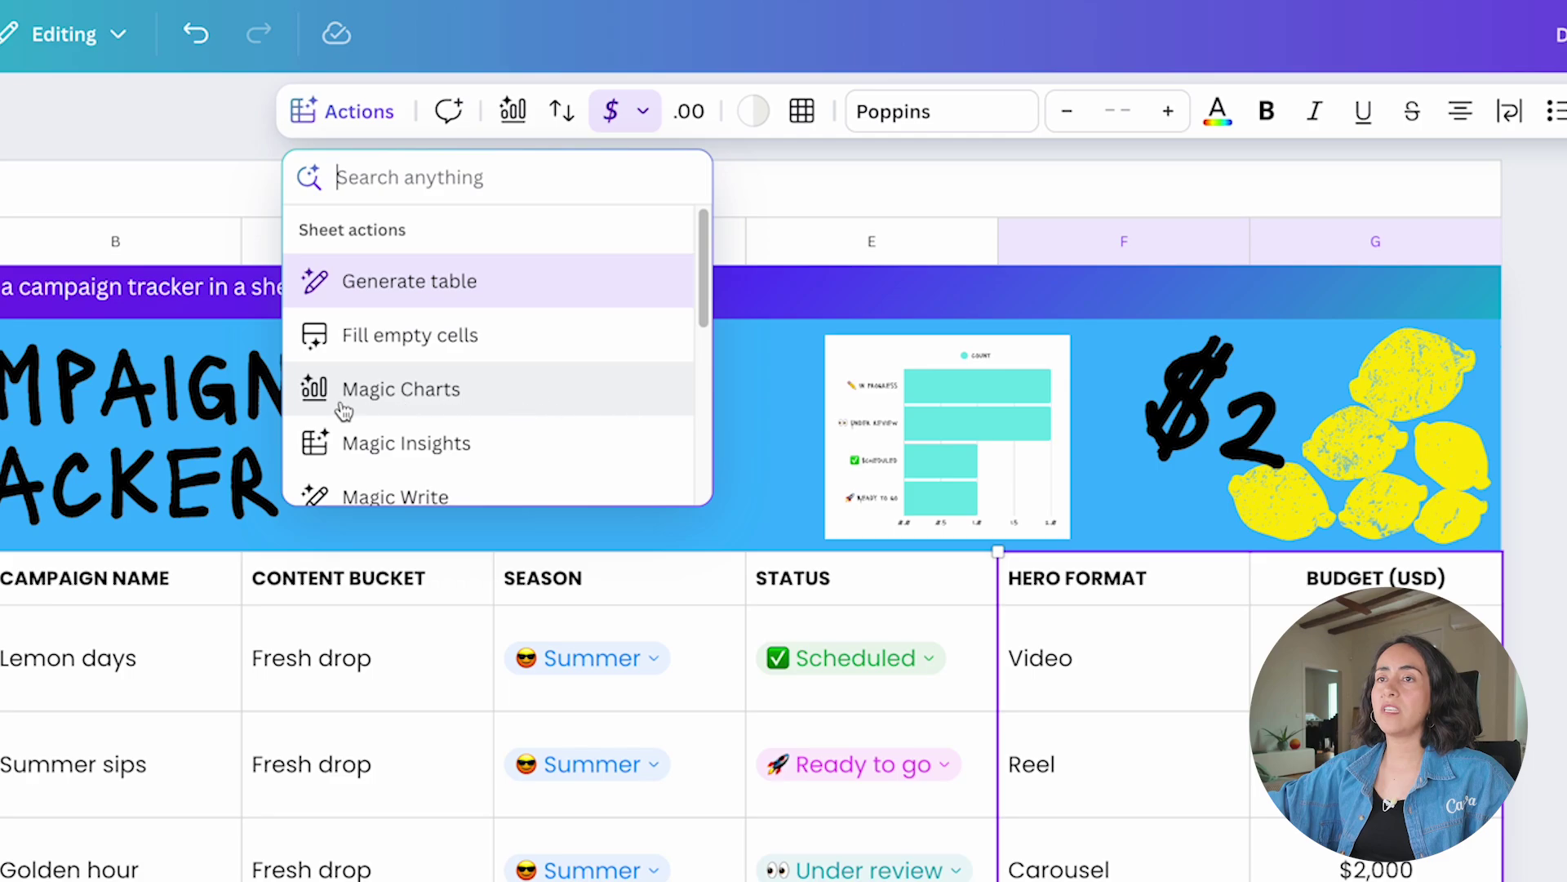
pyautogui.click(451, 403)
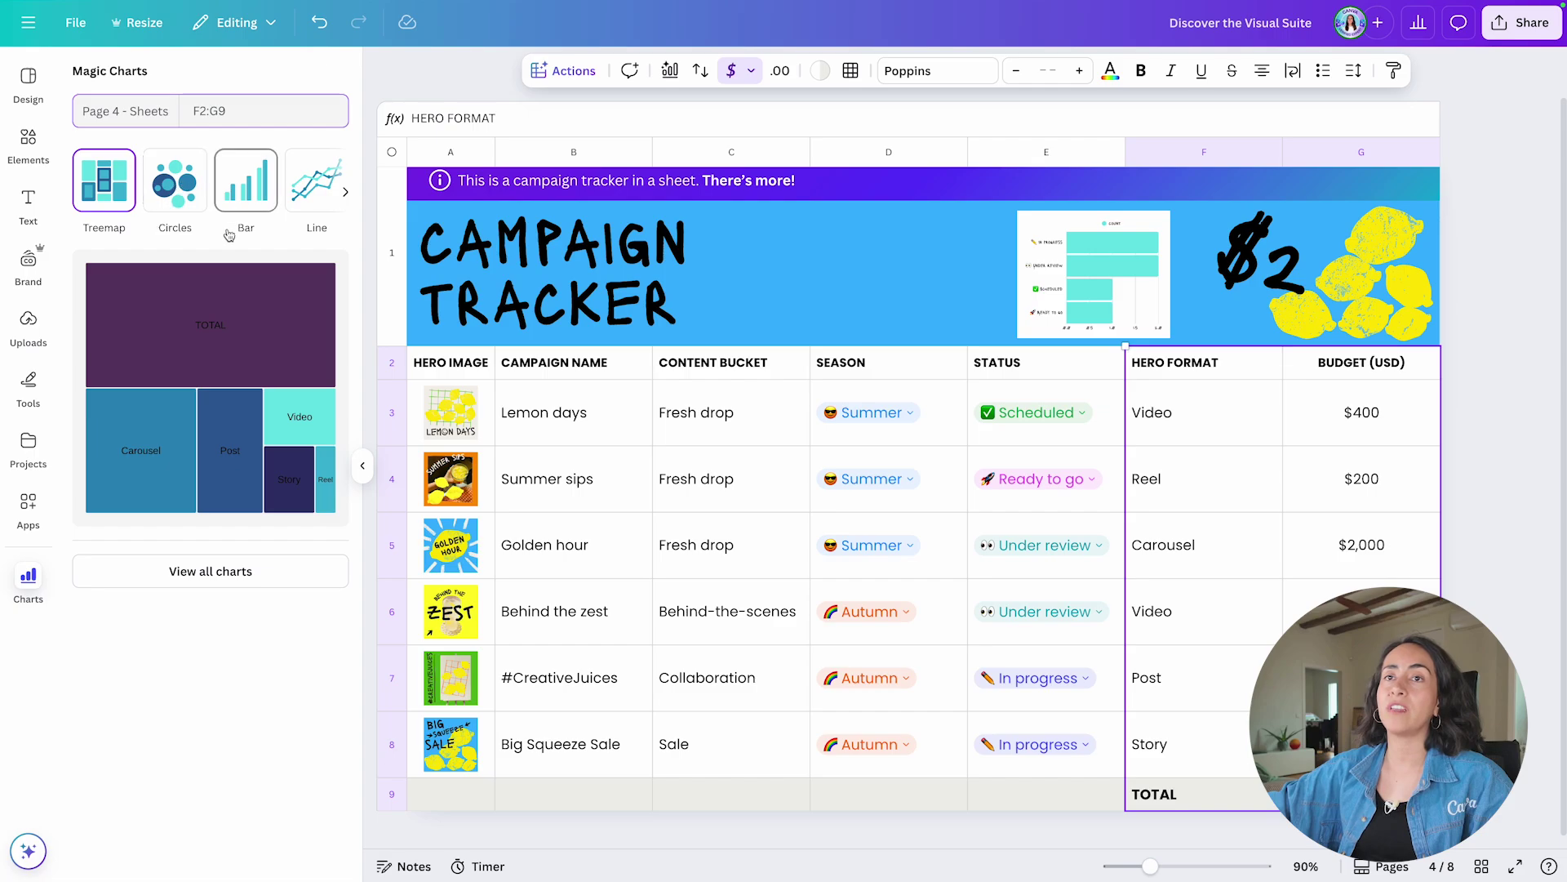
# - Preview the circles, bar, line, area and donut charts for the budget data and choose the pie chart
pyautogui.click(174, 181)
pyautogui.click(236, 188)
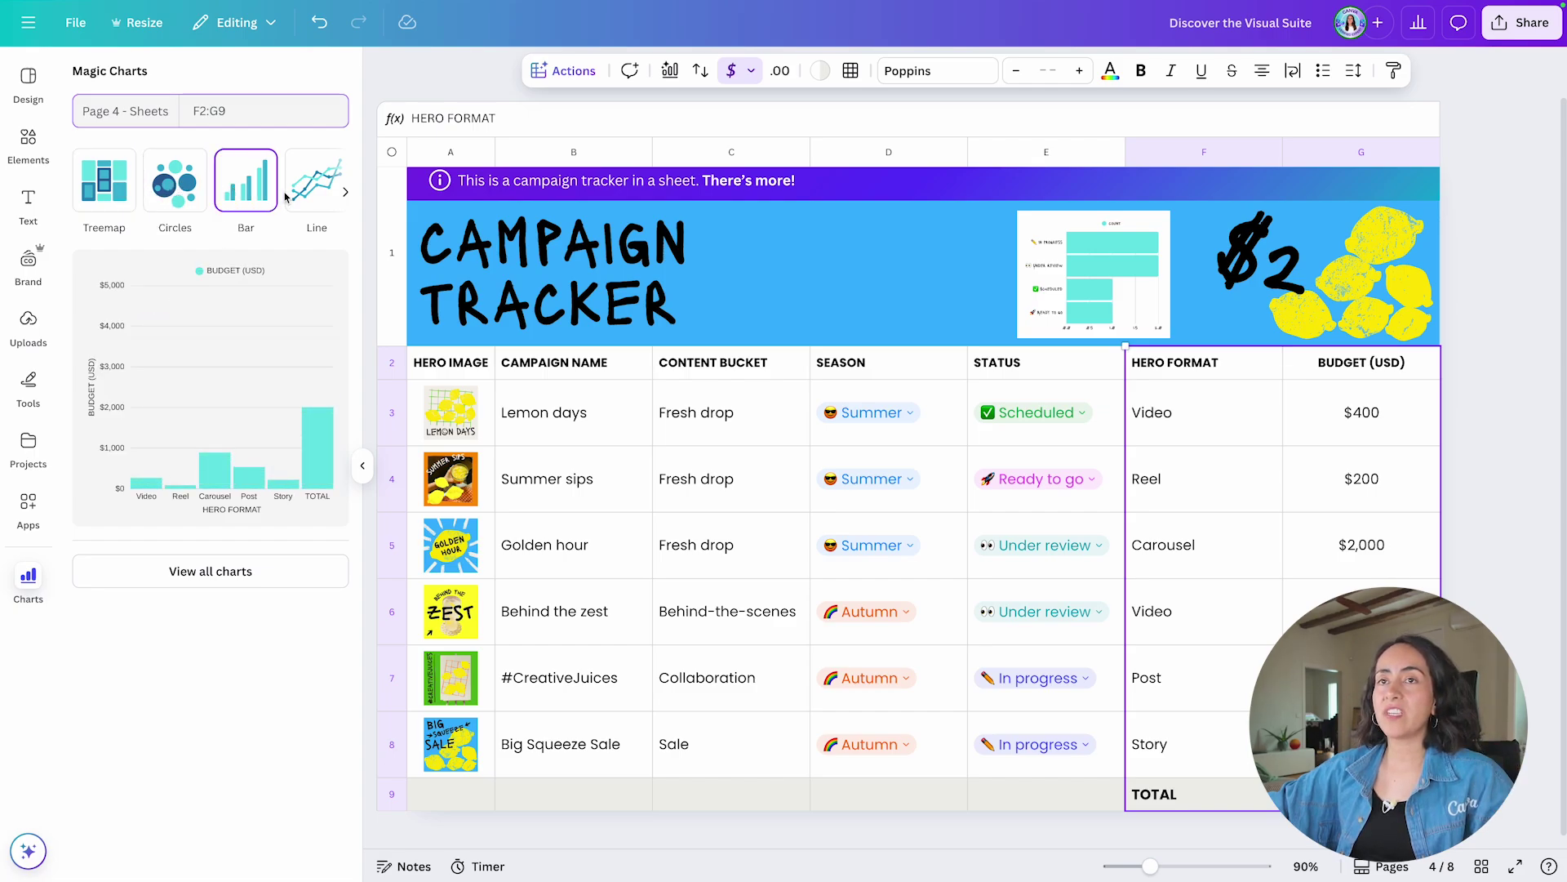
pyautogui.click(314, 181)
pyautogui.click(346, 192)
pyautogui.click(175, 182)
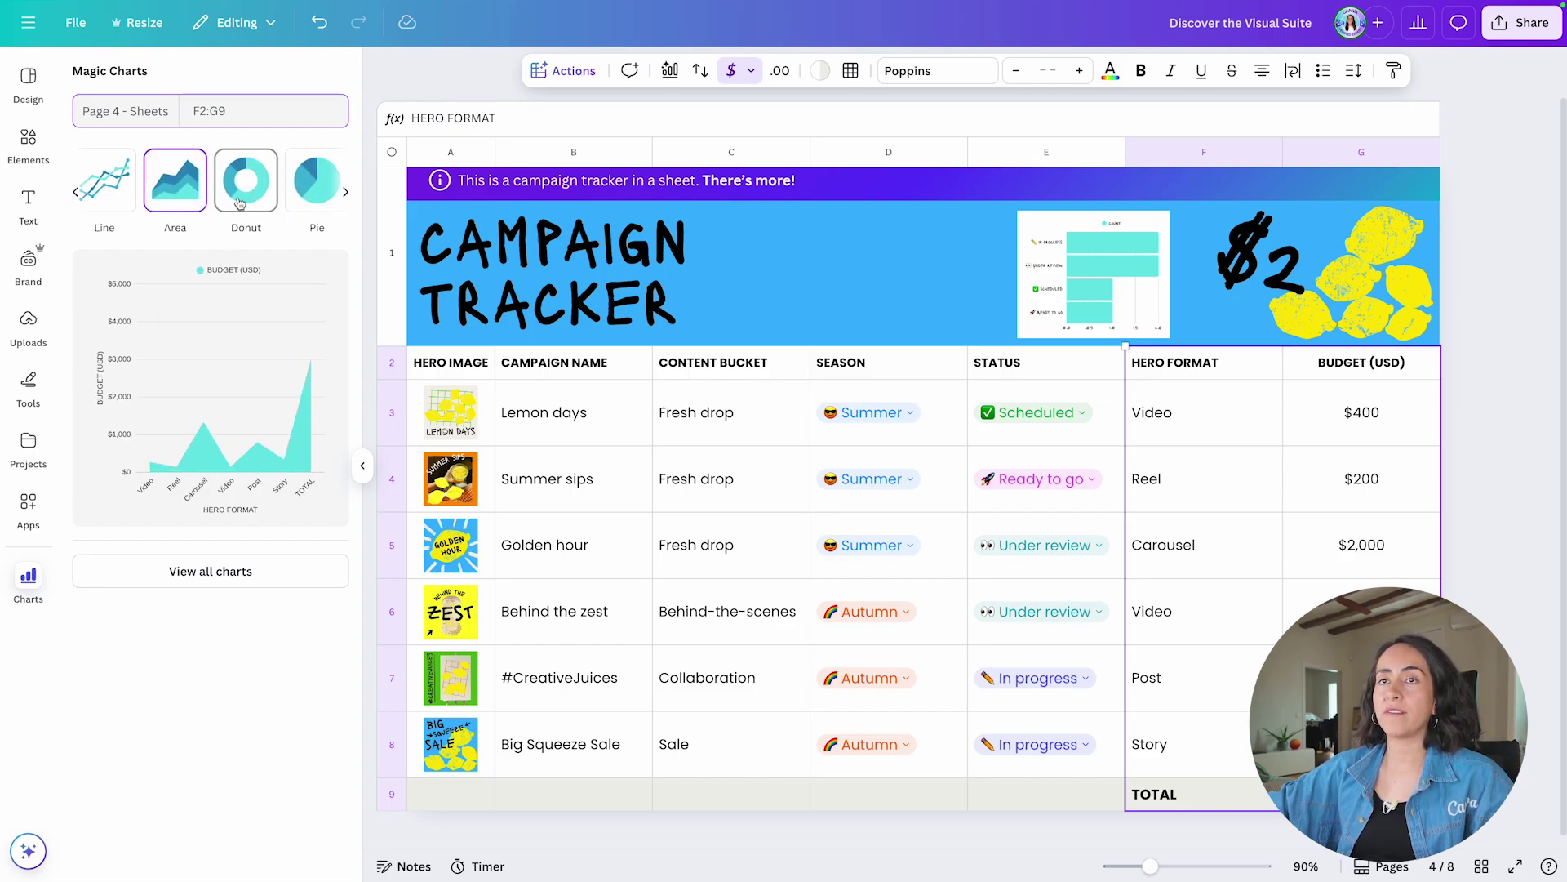
pyautogui.click(245, 181)
pyautogui.click(317, 181)
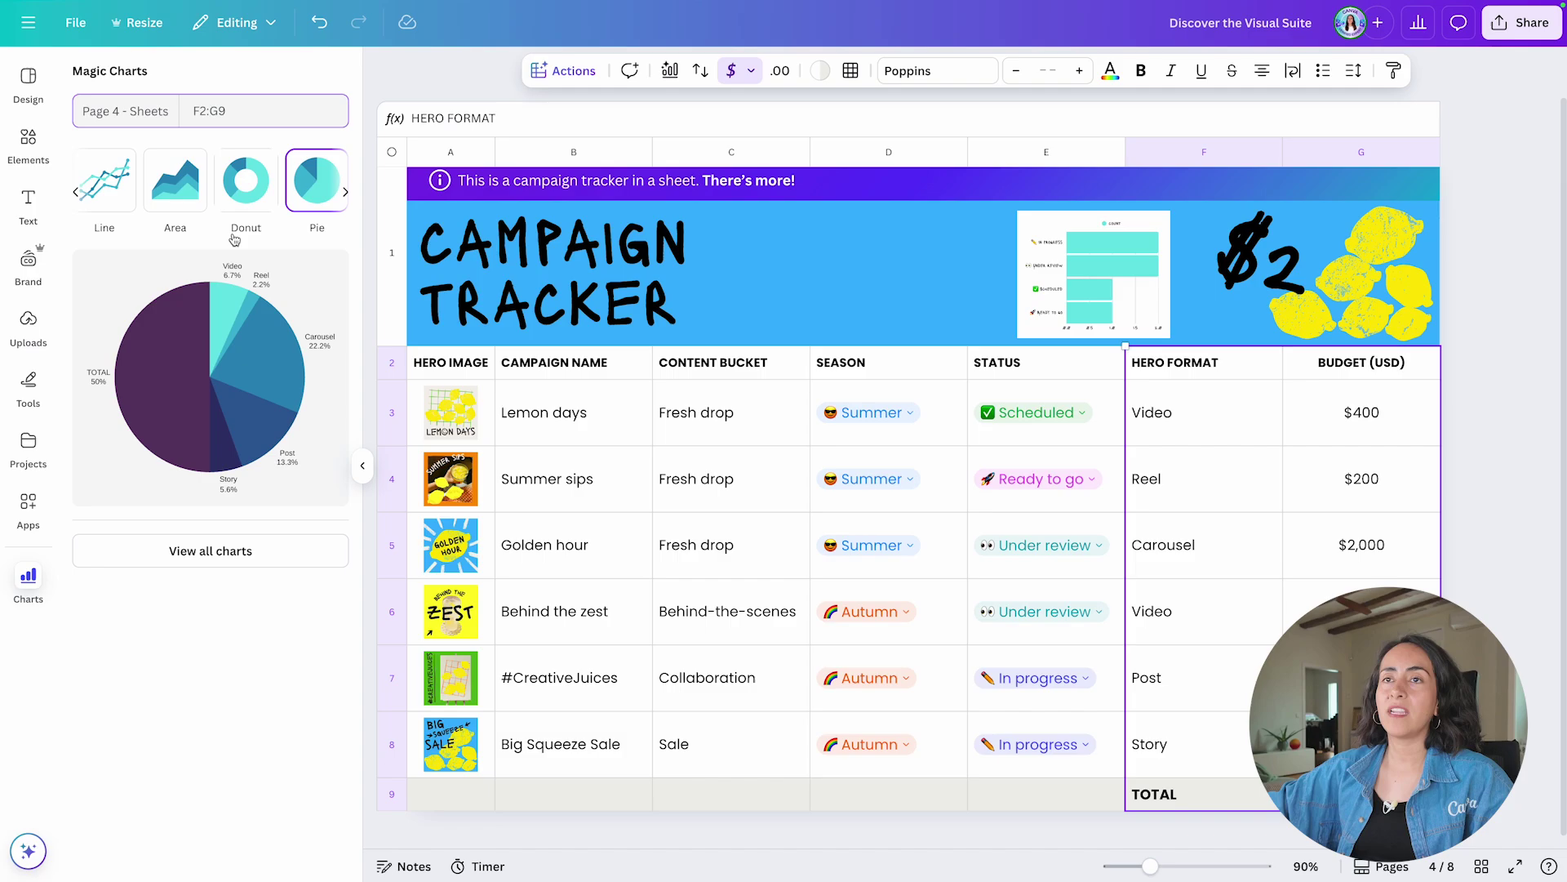
pyautogui.click(345, 192)
pyautogui.click(346, 192)
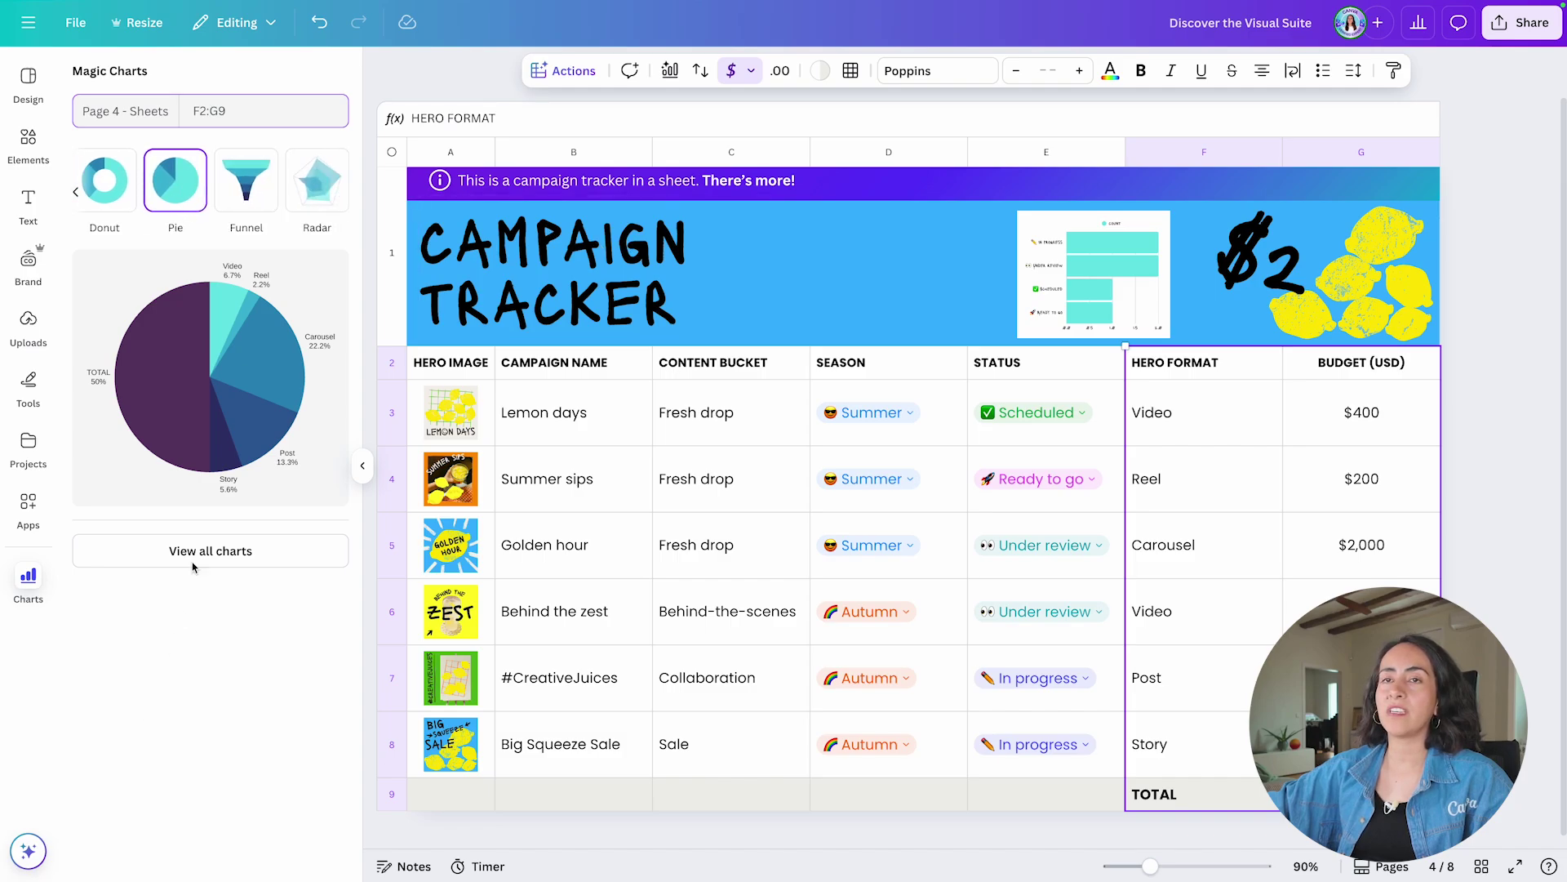
# - Insert the budget pie chart and fit it into the header between the Campaign Tracker title and the status bar chart
pyautogui.click(211, 357)
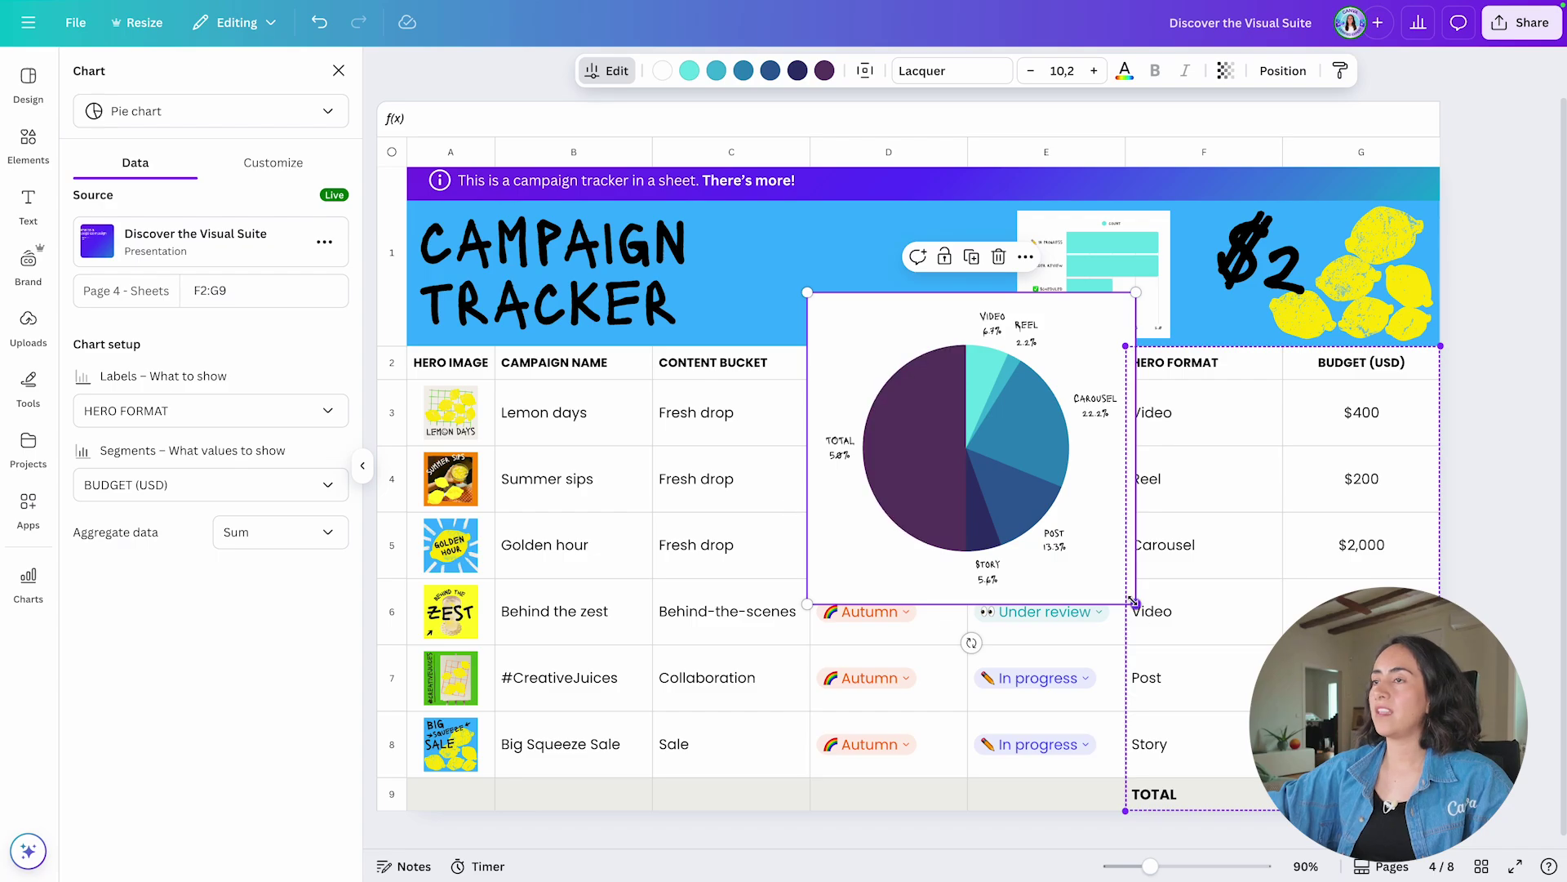
pyautogui.moveTo(1153, 611); pyautogui.dragTo(965, 311)
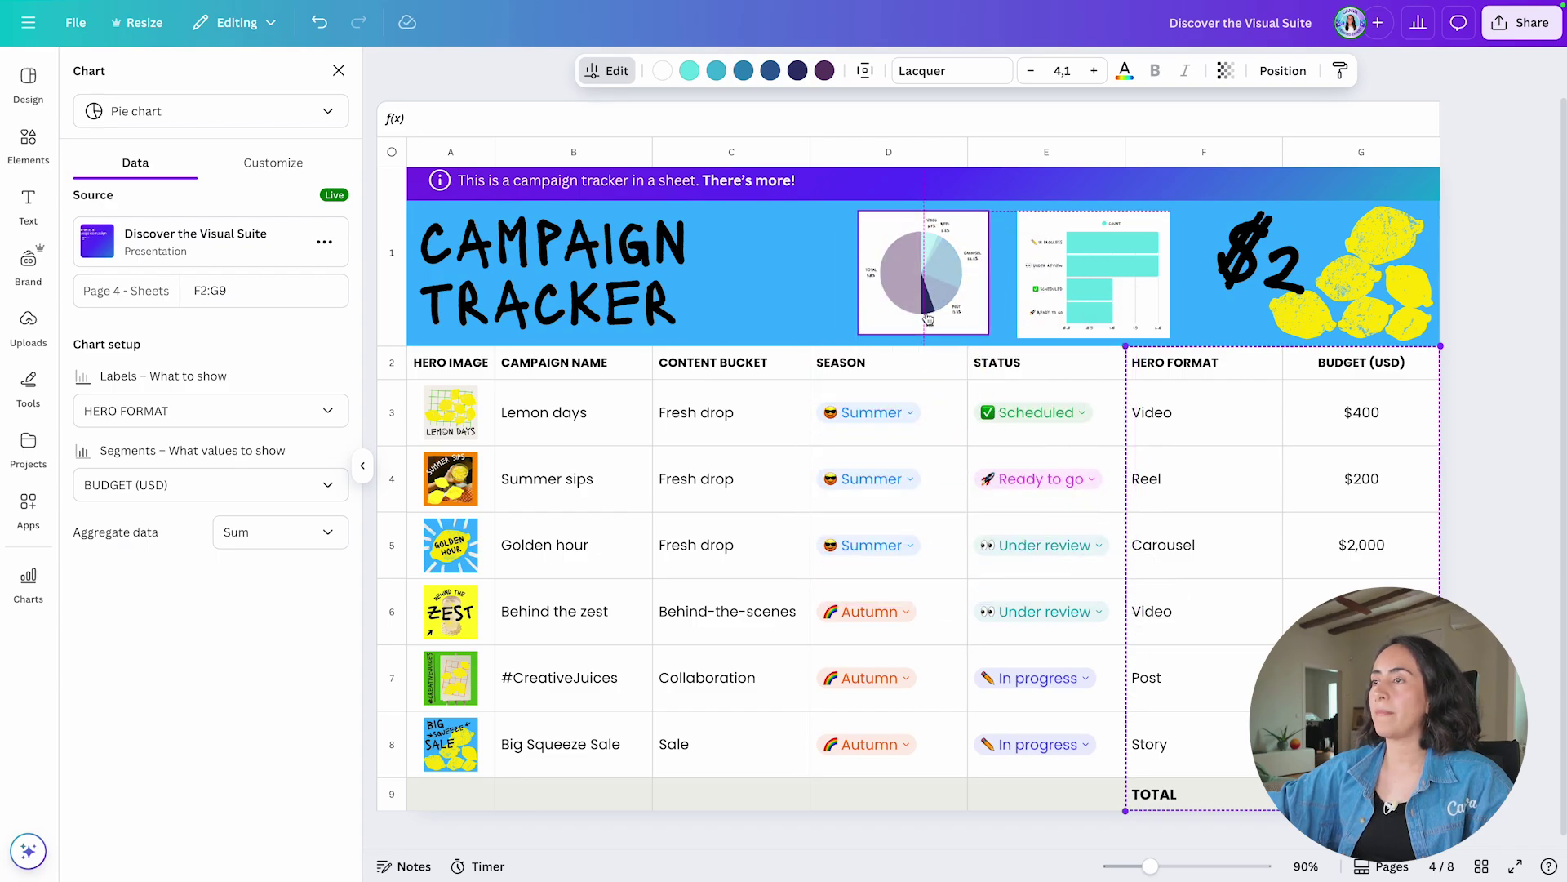
pyautogui.click(364, 459)
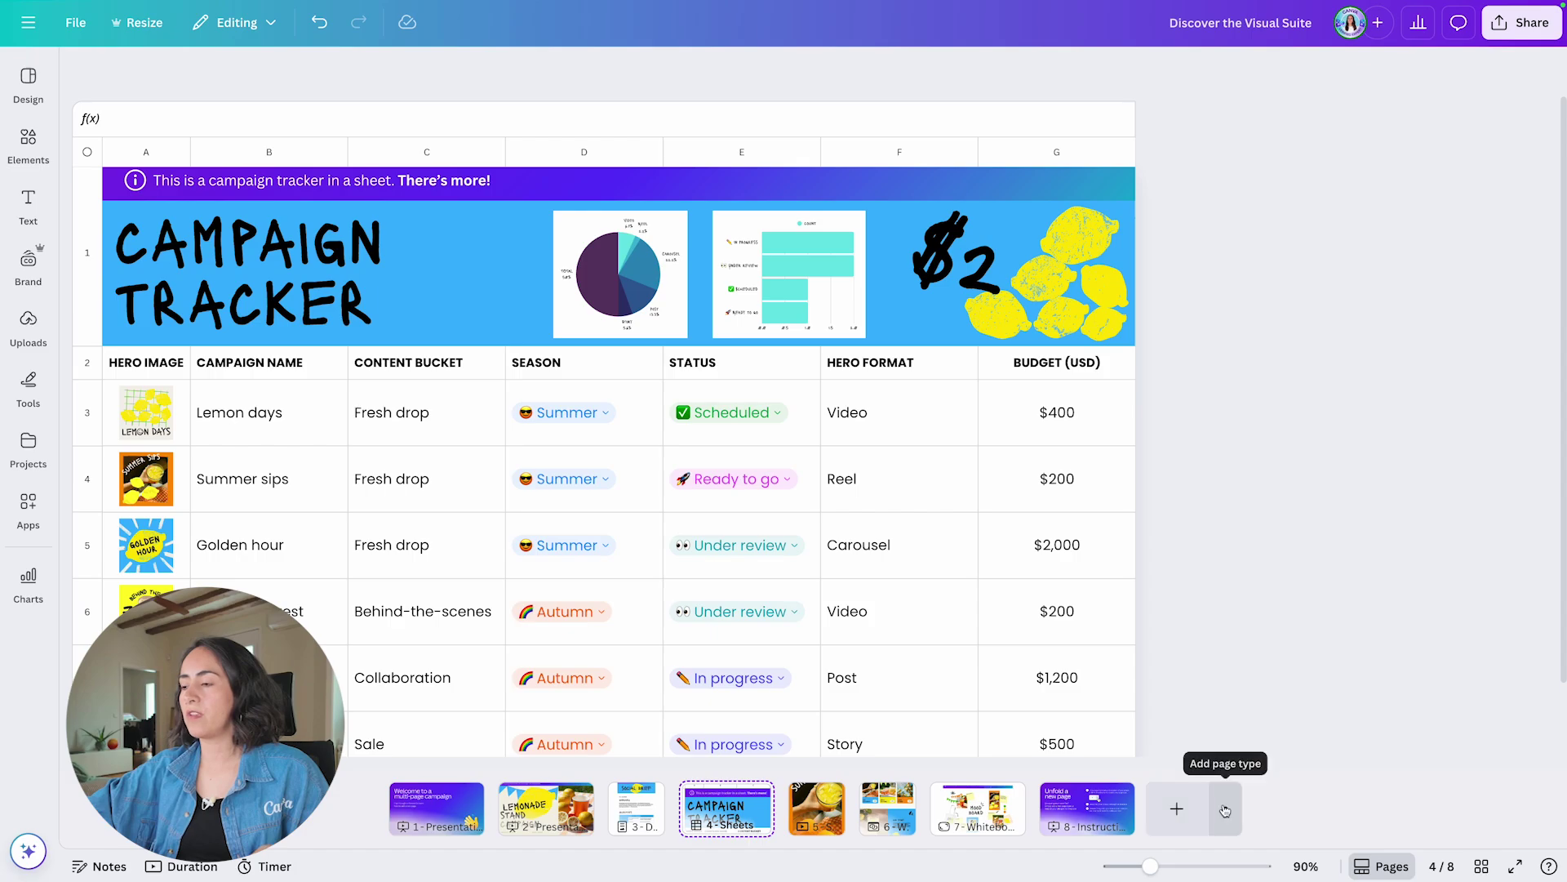
# - Add a blank Presentation page at the end of the design from the grid view of all pages
pyautogui.click(1226, 809)
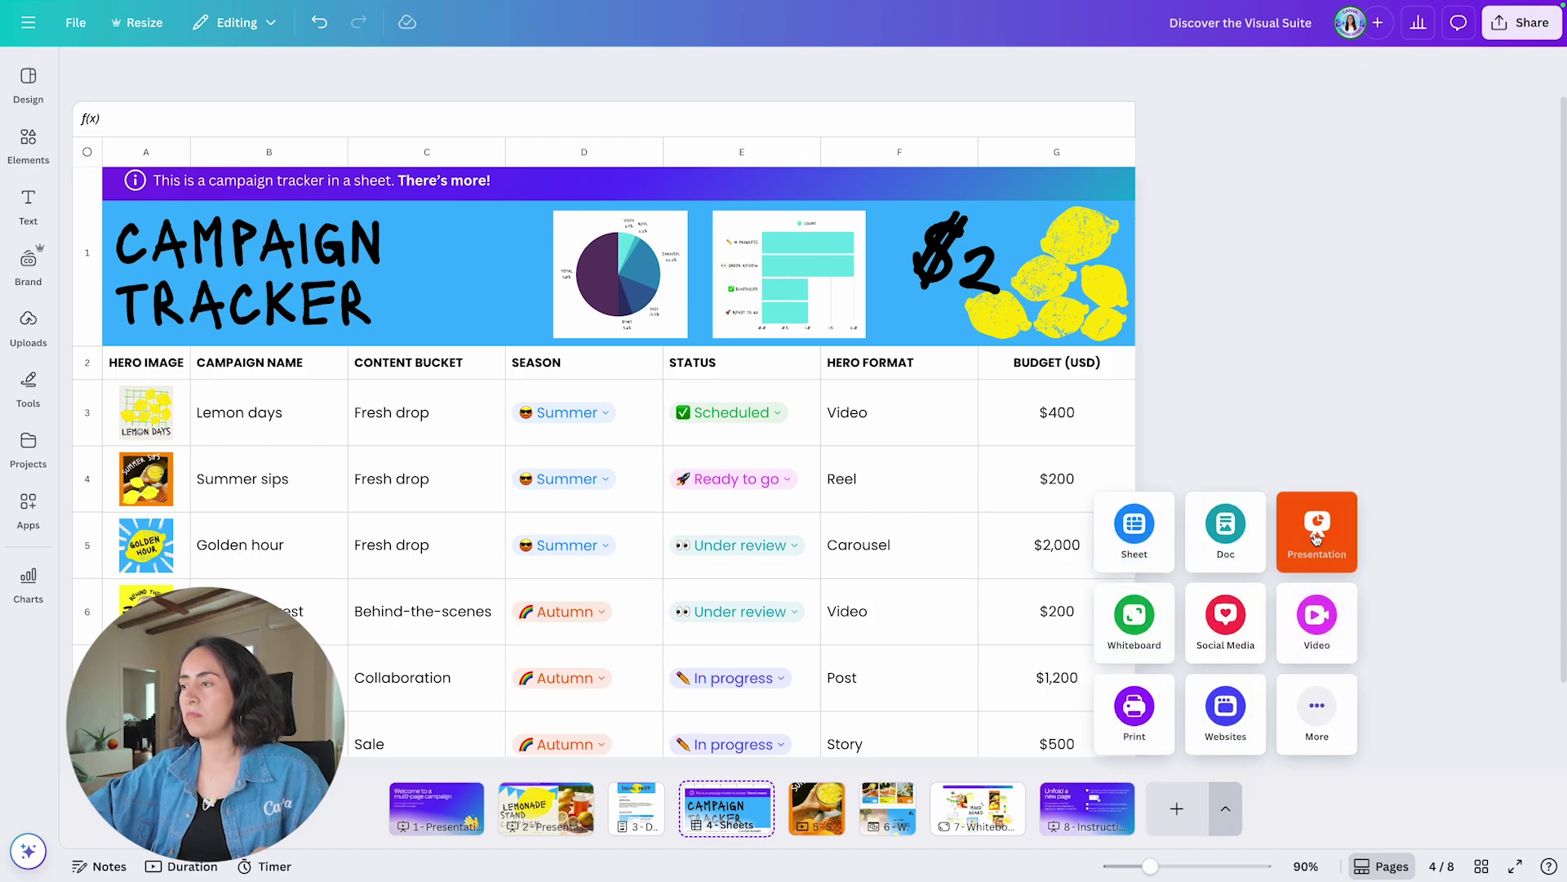
pyautogui.click(1480, 868)
pyautogui.click(193, 346)
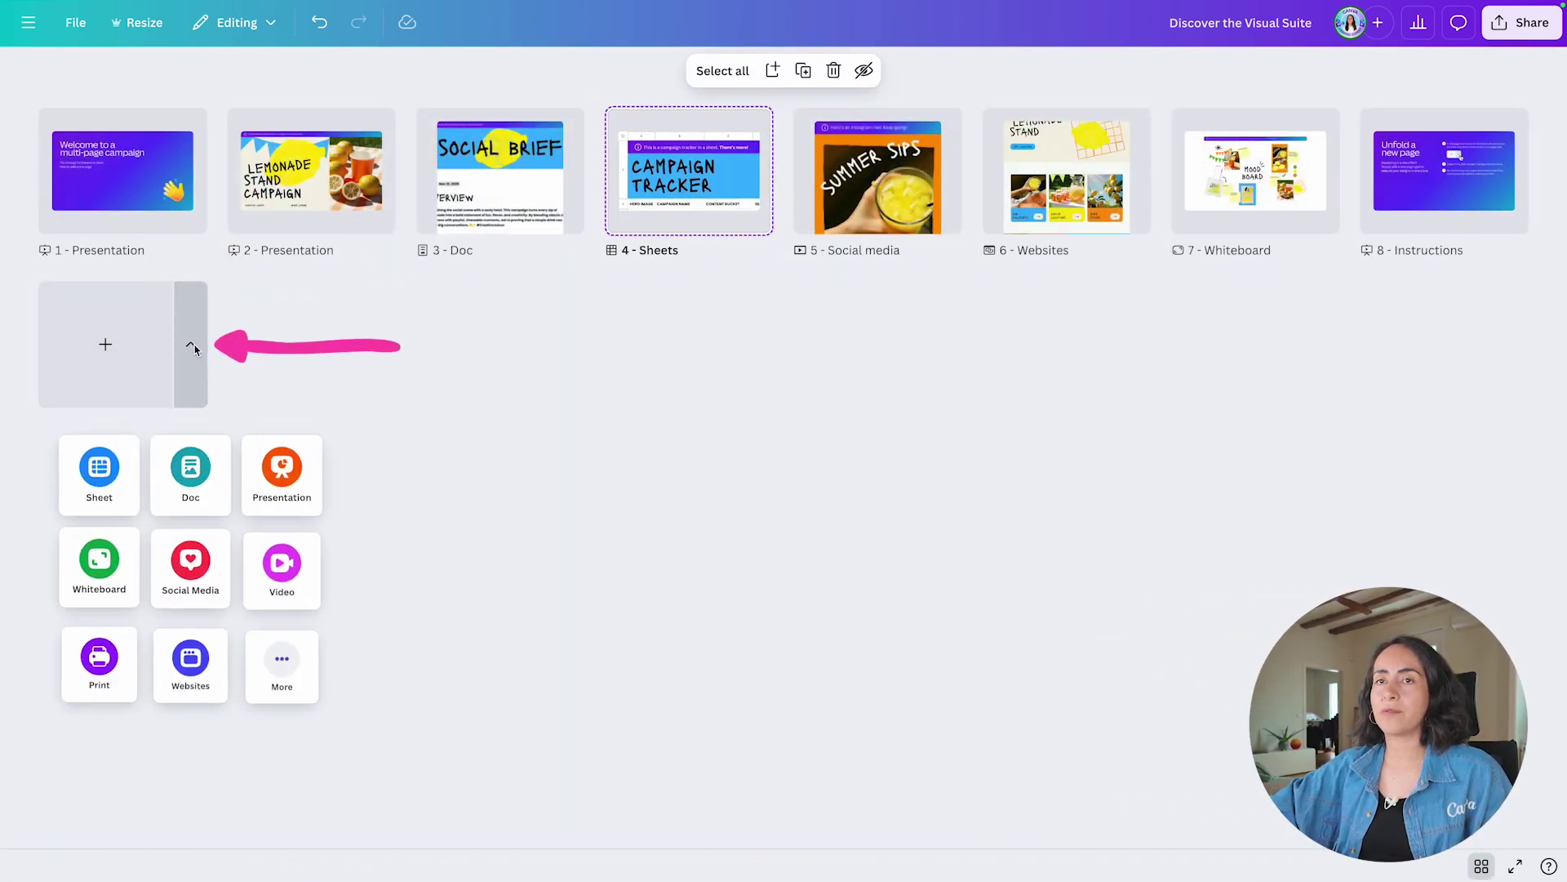
pyautogui.click(281, 472)
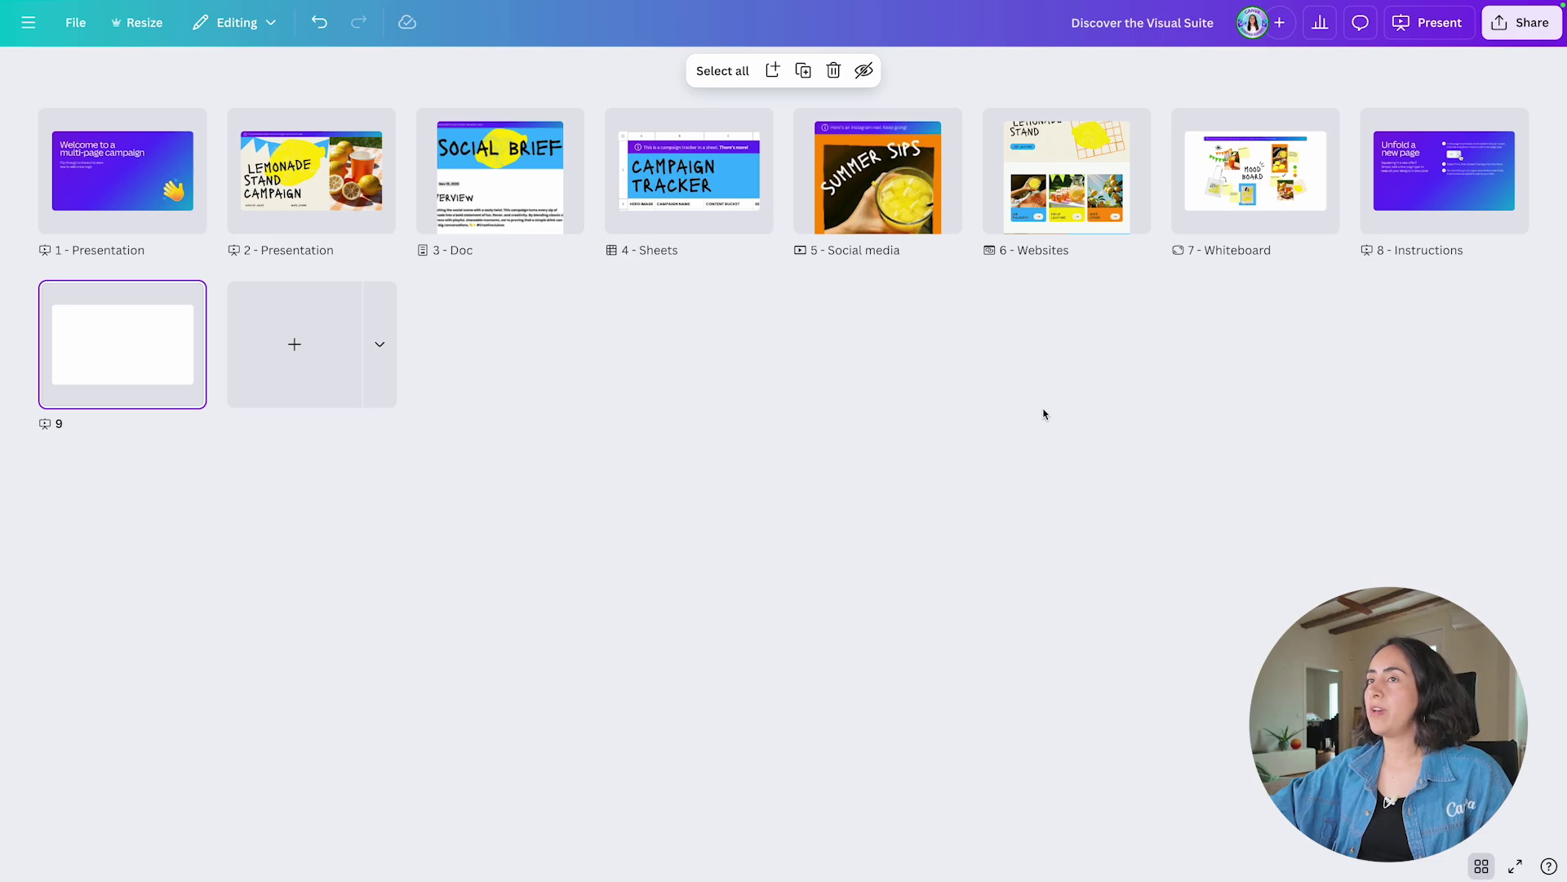
# - Copy the pie chart and the status bar chart from the Sheets page onto blank presentation page 9
pyautogui.doubleClick(719, 193)
pyautogui.click(817, 277)
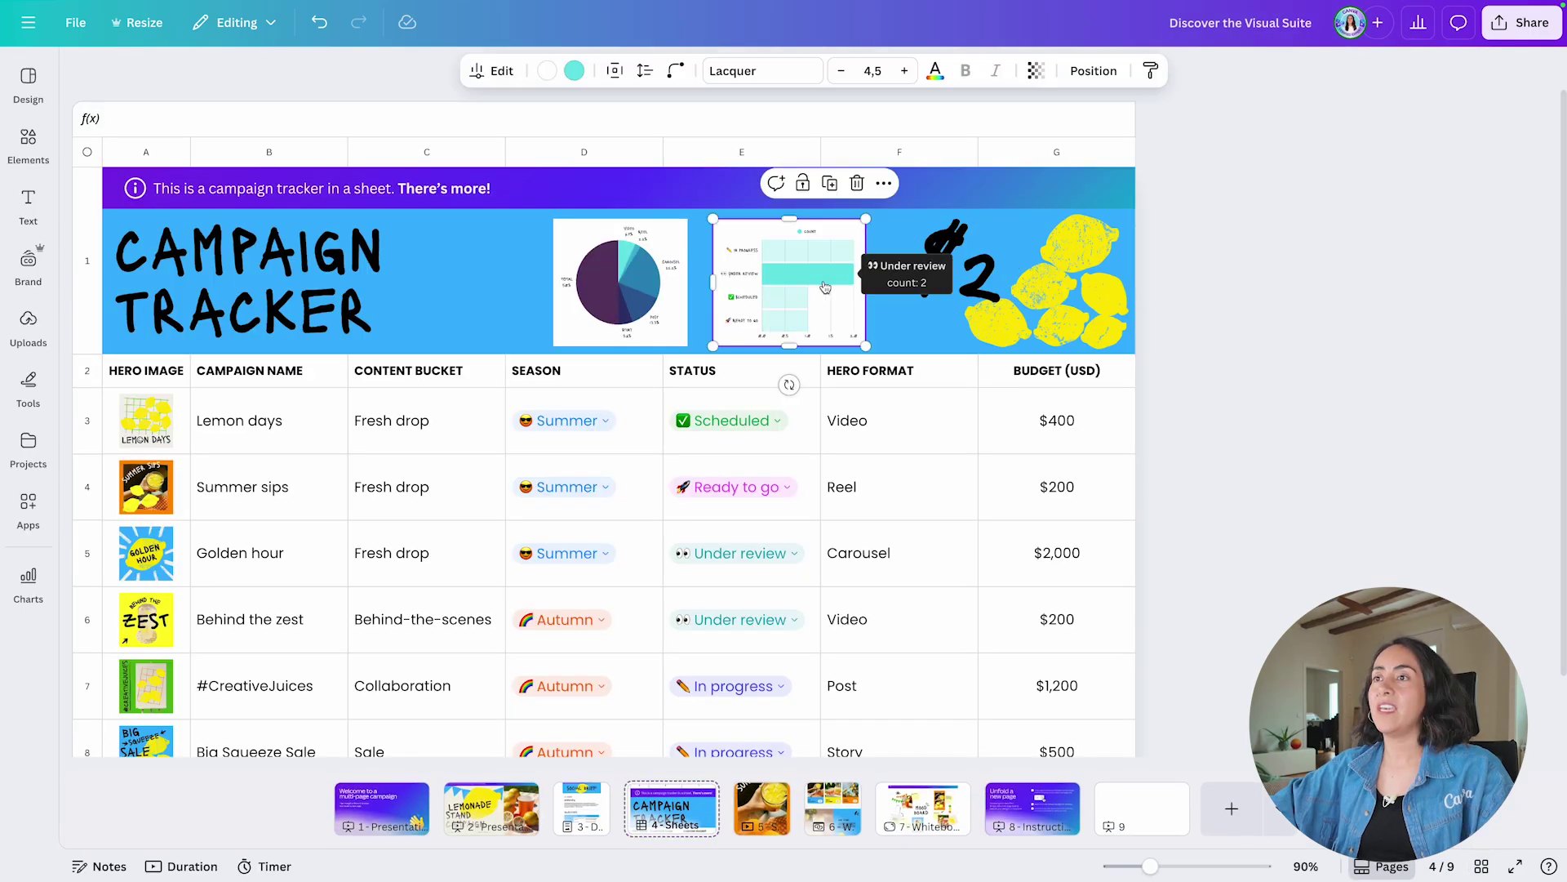
pyautogui.keyDown('shift'); pyautogui.click(606, 280); pyautogui.keyUp('shift')
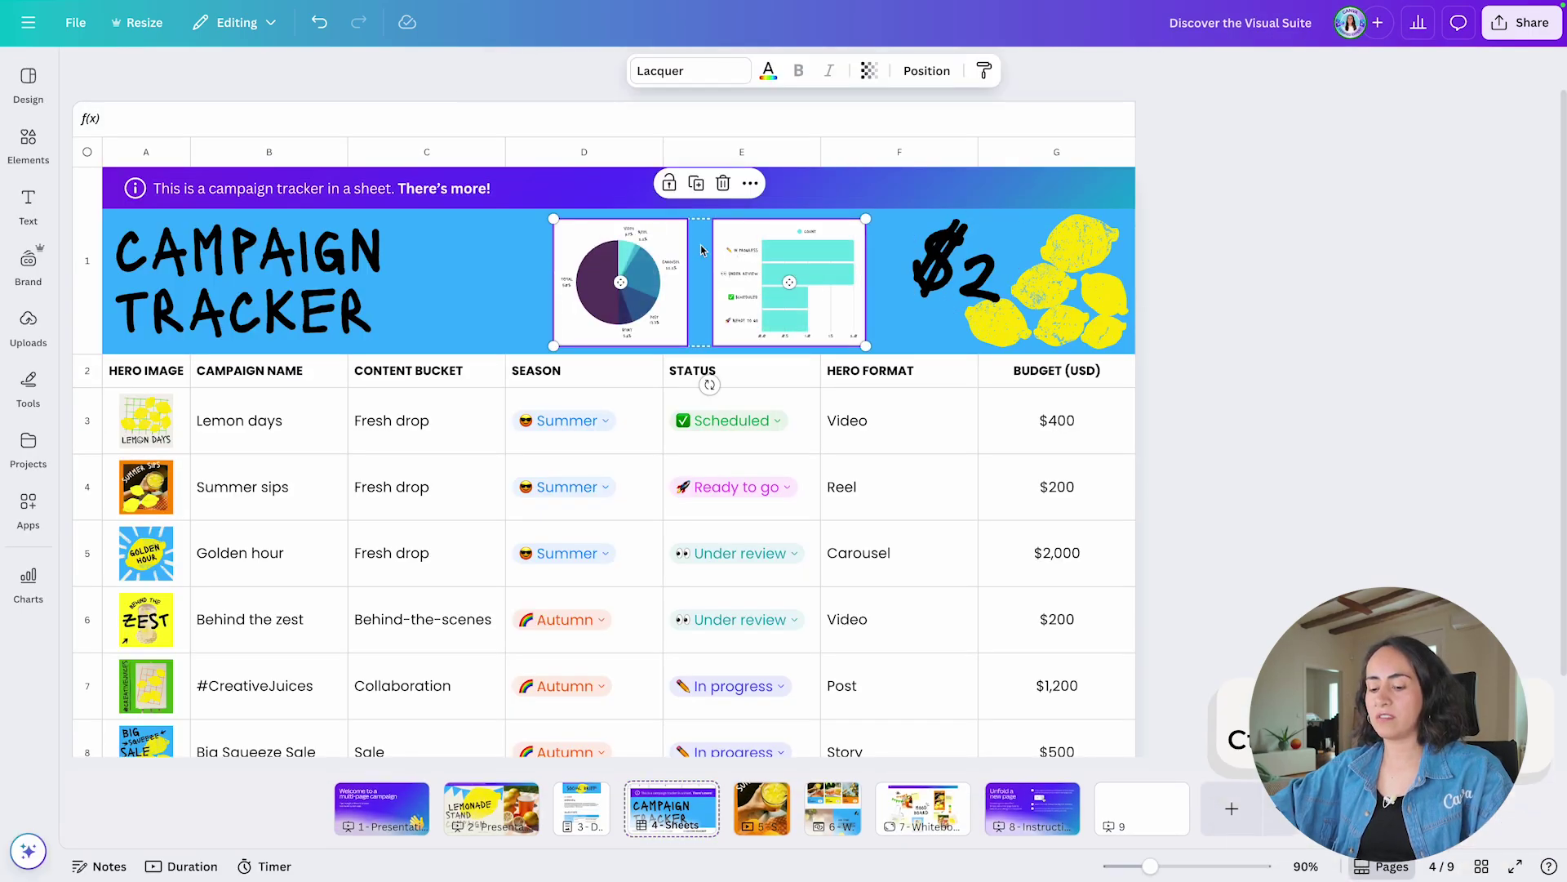
pyautogui.hotkey('ctrl', 'c')
pyautogui.click(1136, 817)
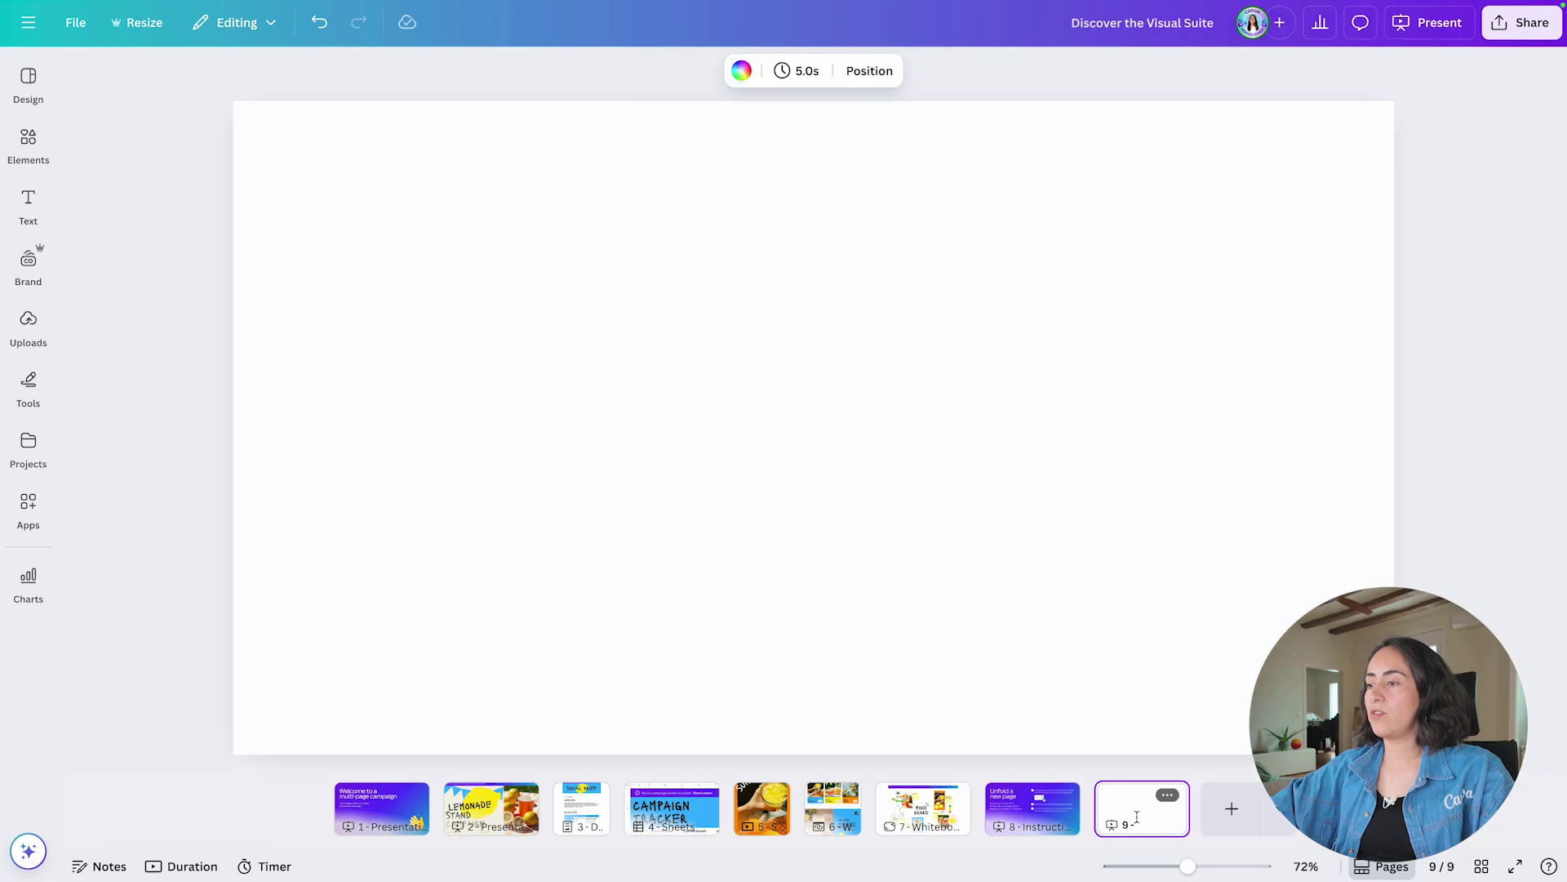
pyautogui.hotkey('ctrl', 'v')
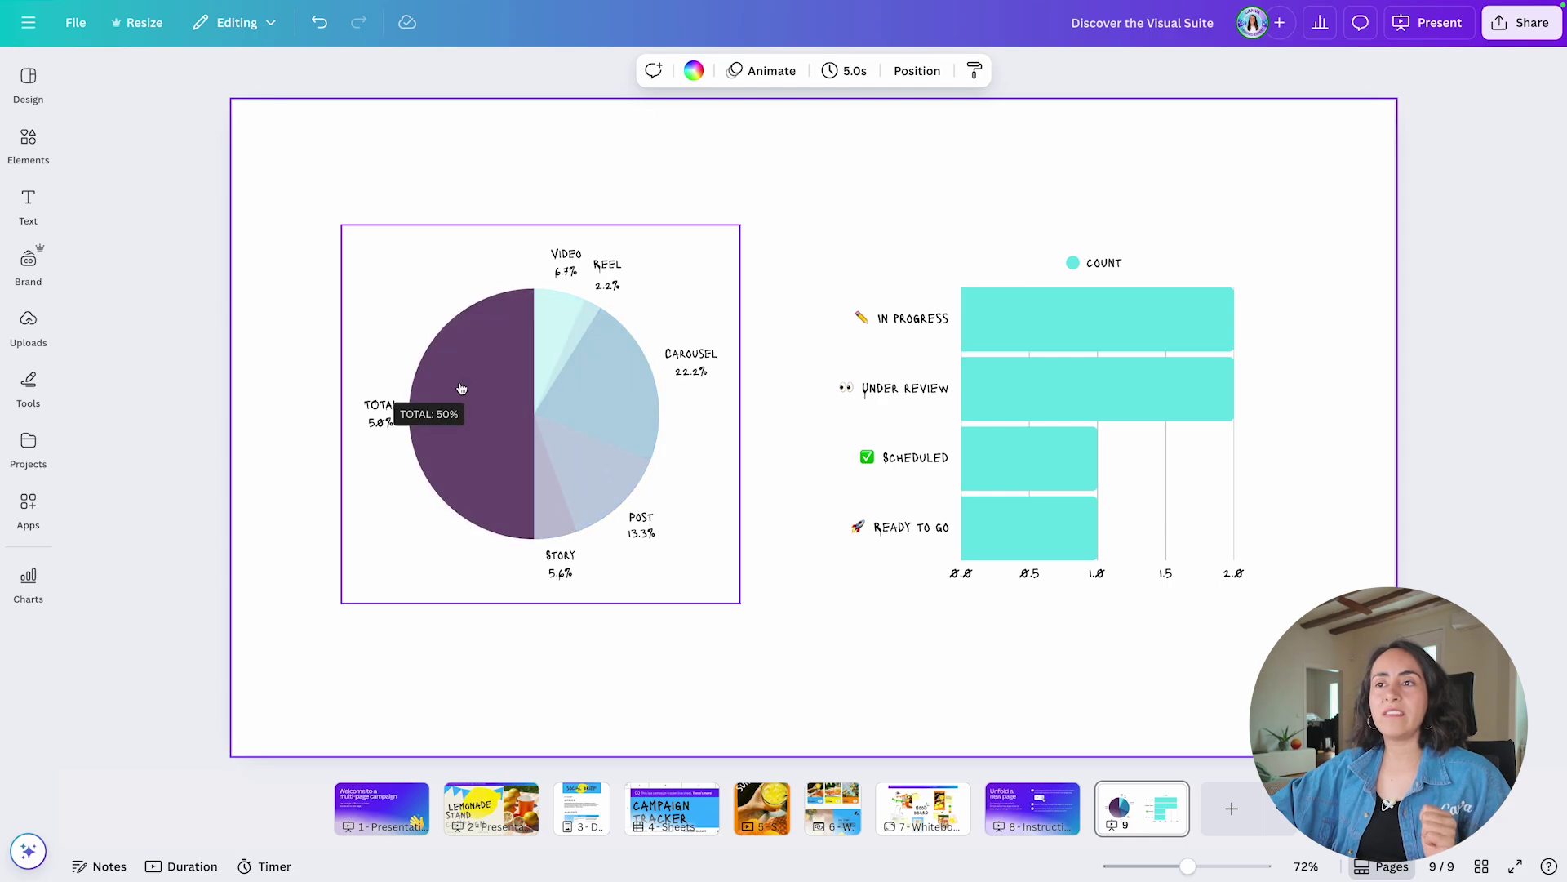
# - Change the data range of the pie chart on page 9 to F2:G8 to exclude the total row
pyautogui.moveTo(507, 446)
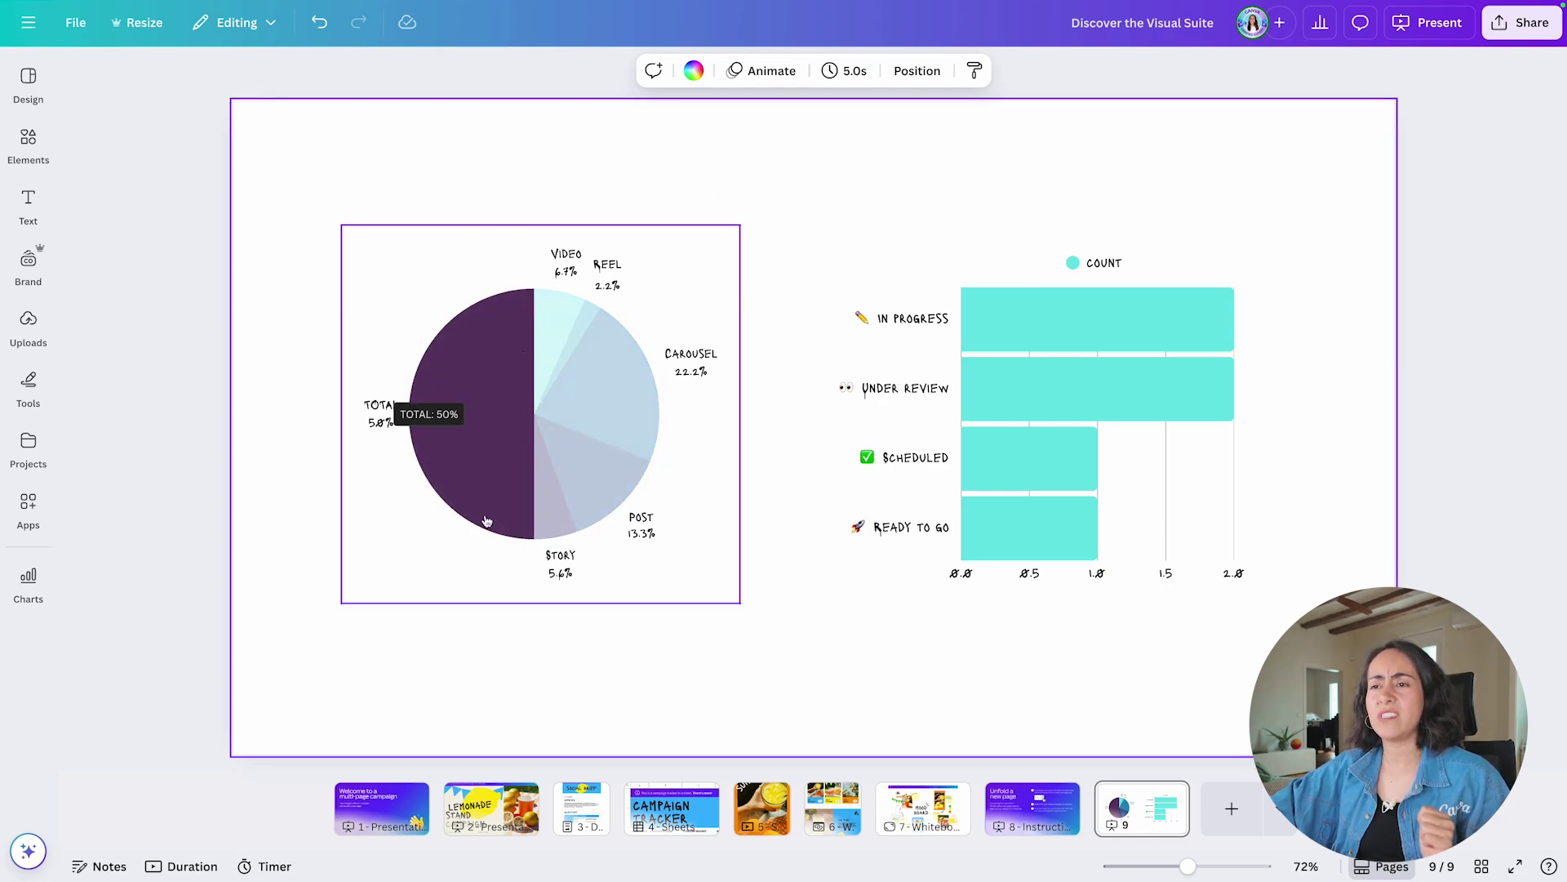
pyautogui.click(596, 353)
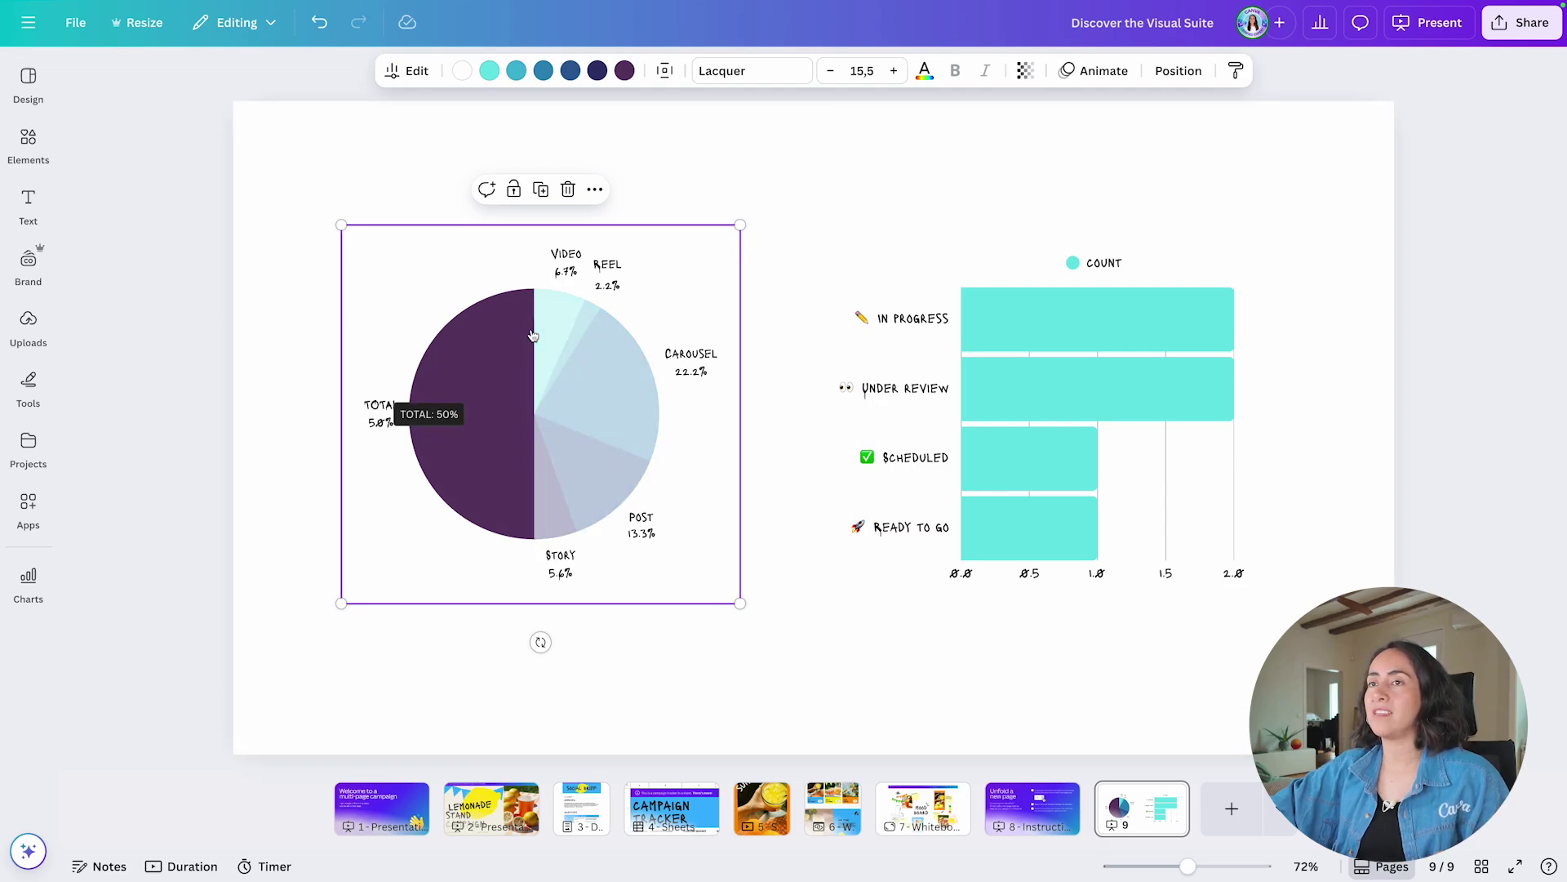
pyautogui.click(396, 74)
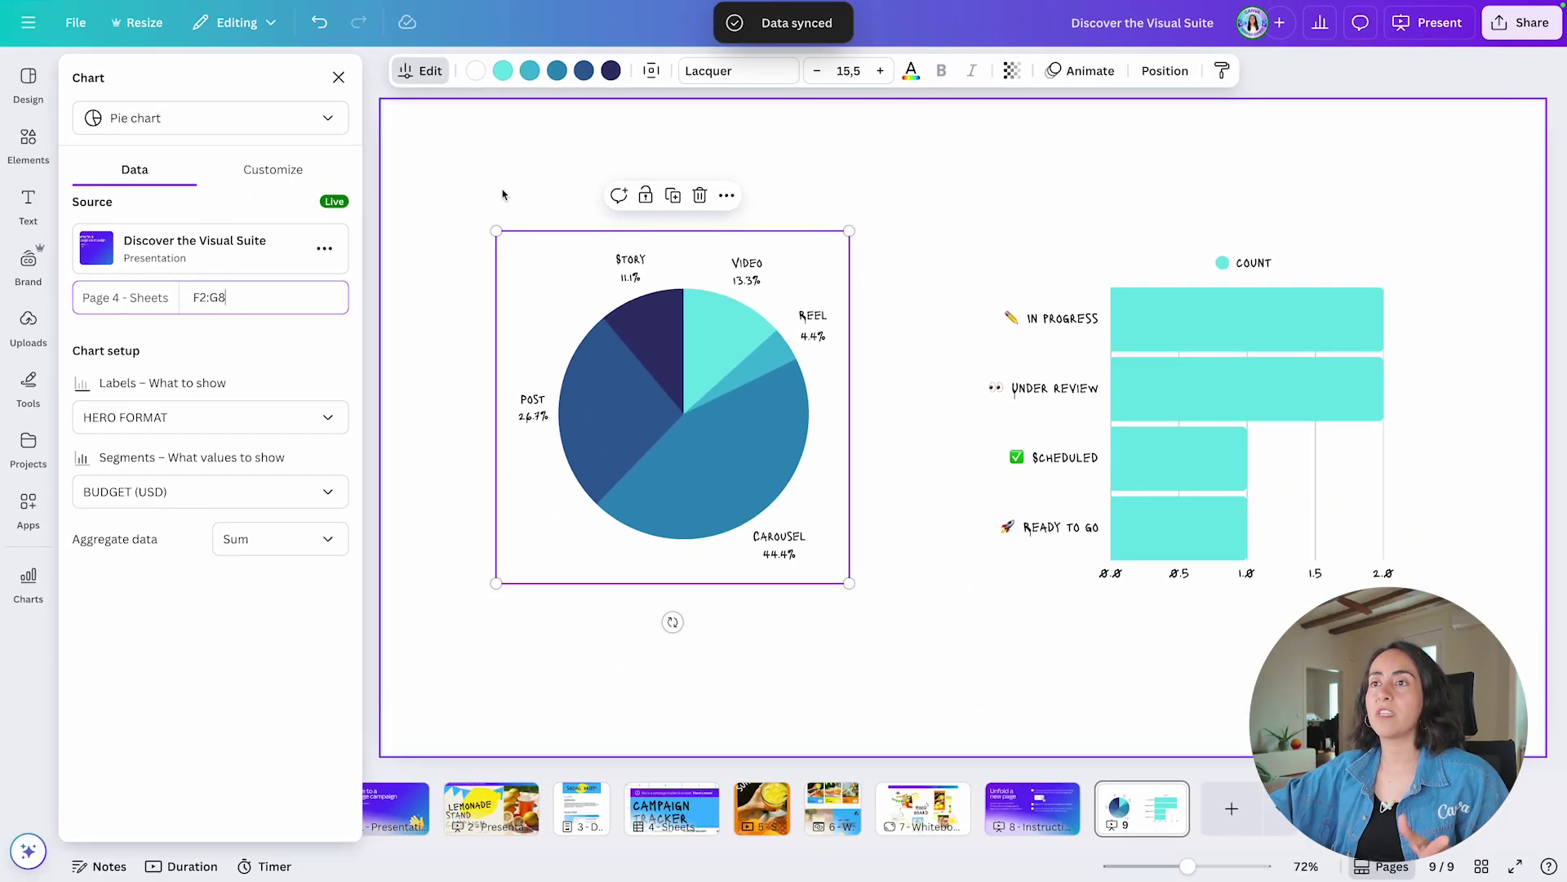
pyautogui.click(502, 194)
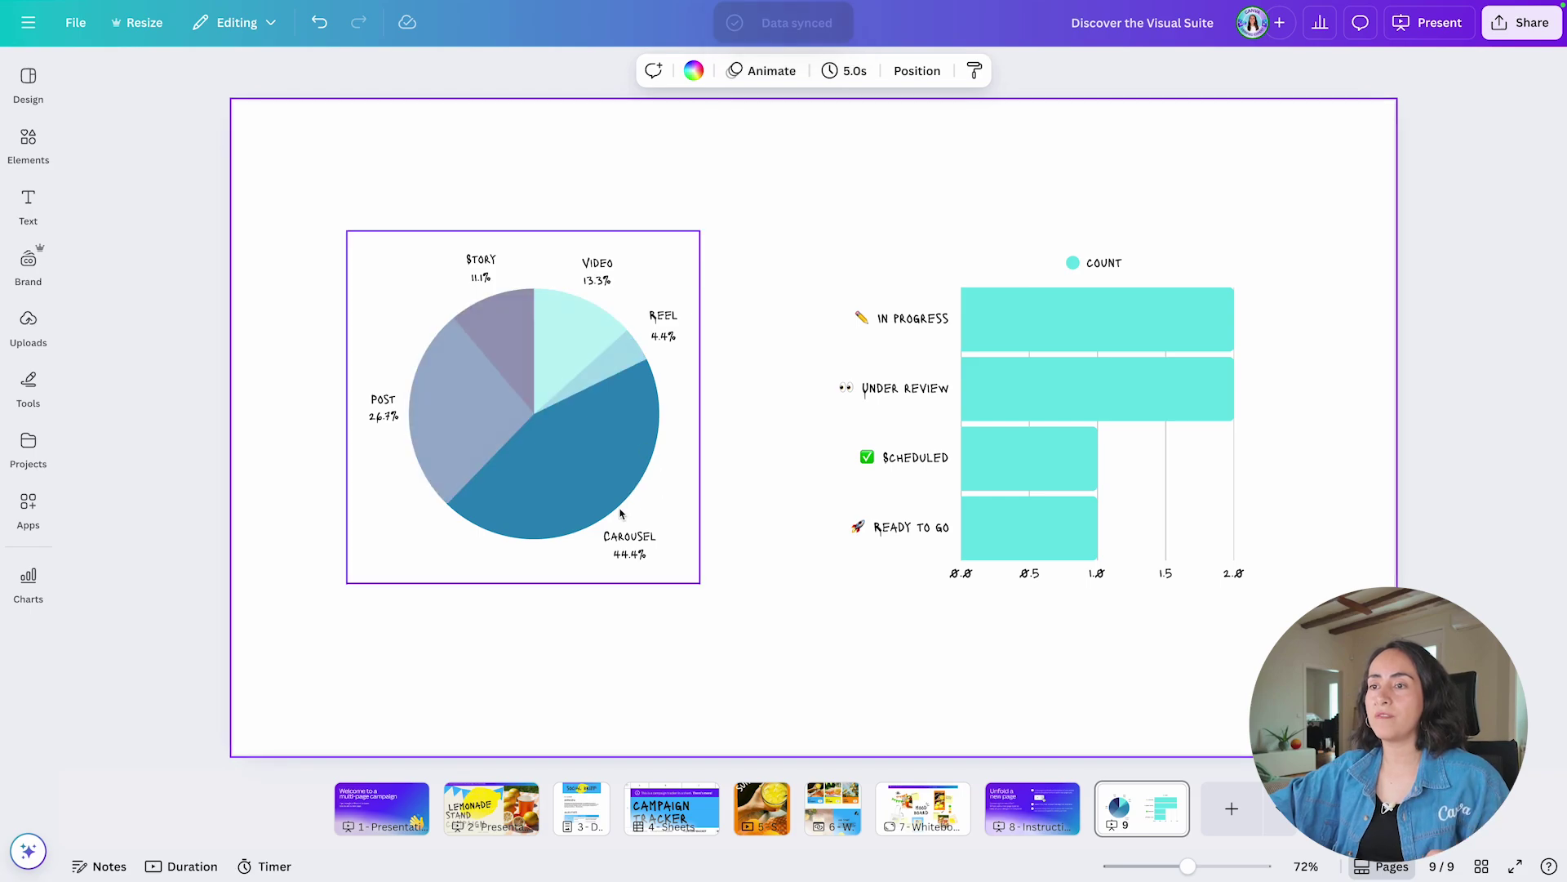
# - Set the Golden hour campaign's budget to $200 on the Sheets page and check the pie chart on presentation page 9
pyautogui.moveTo(529, 508)
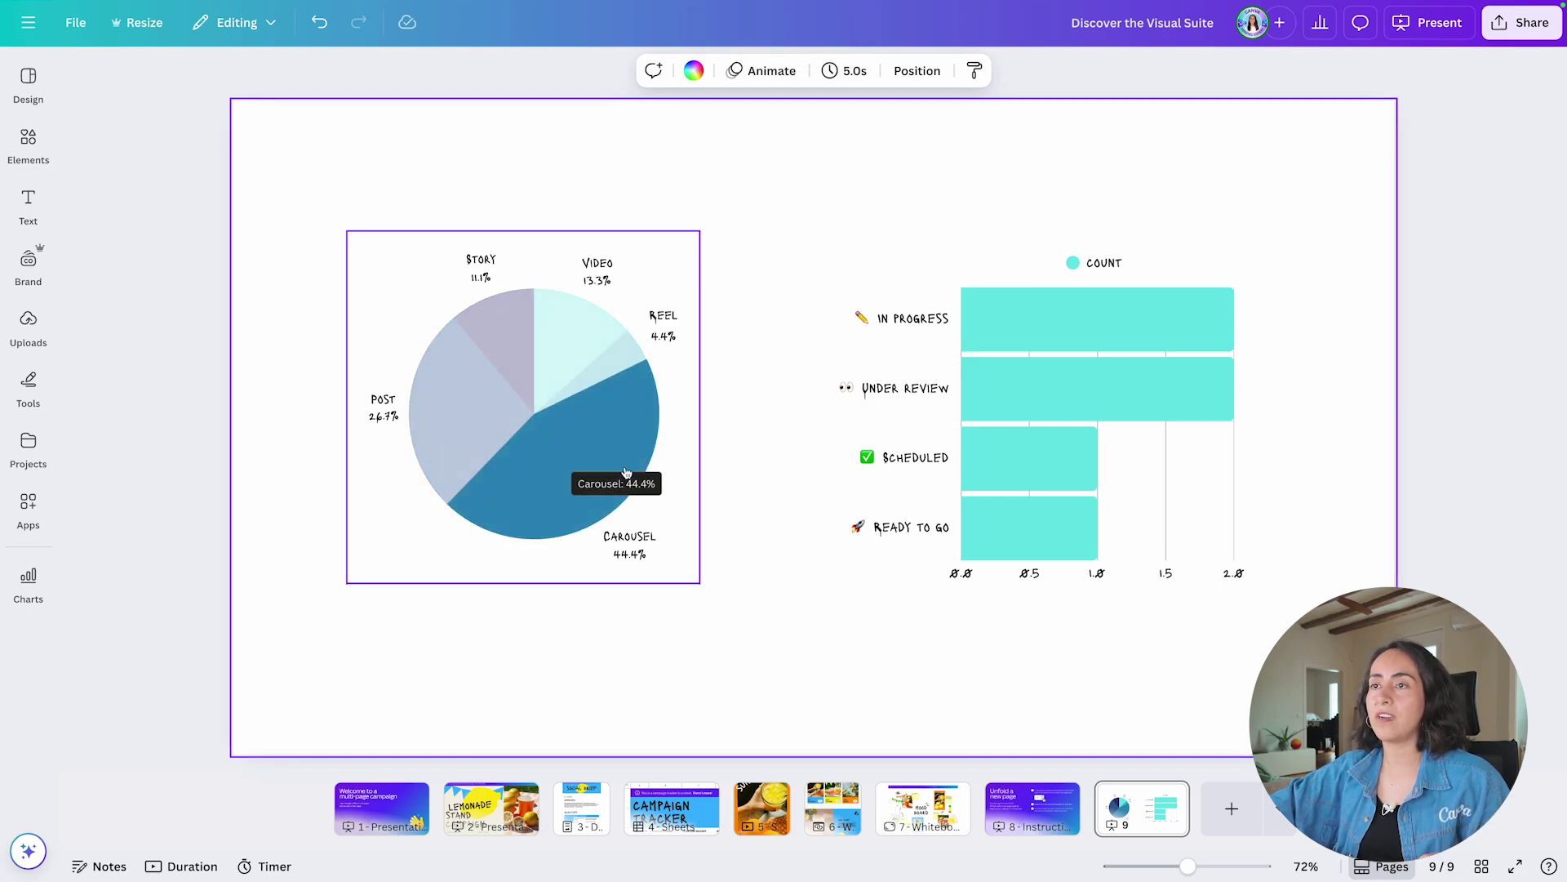
pyautogui.moveTo(638, 395)
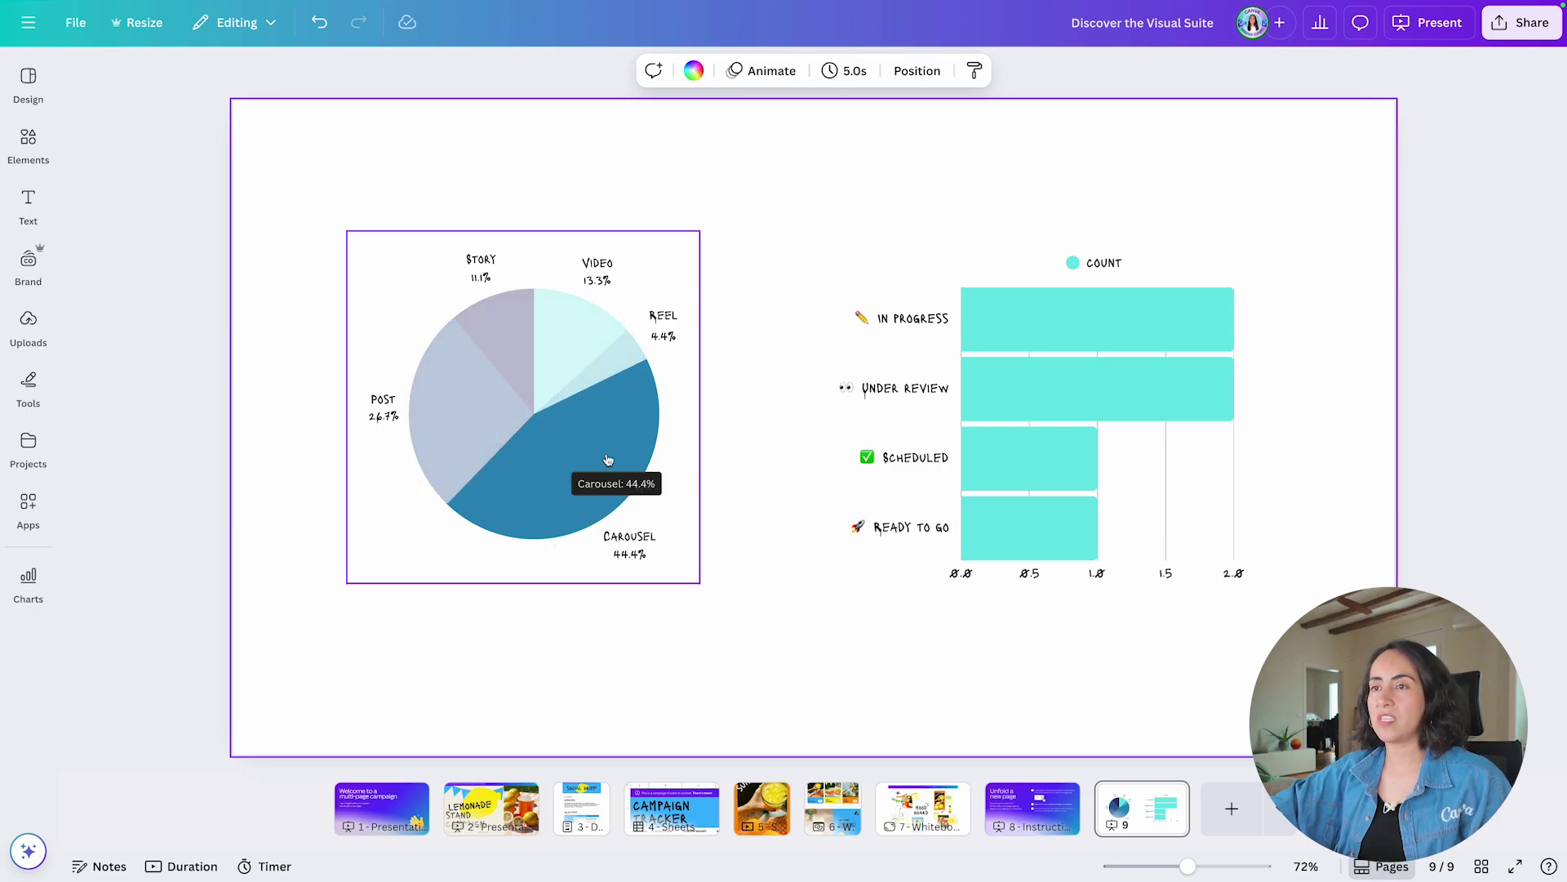
pyautogui.moveTo(578, 336)
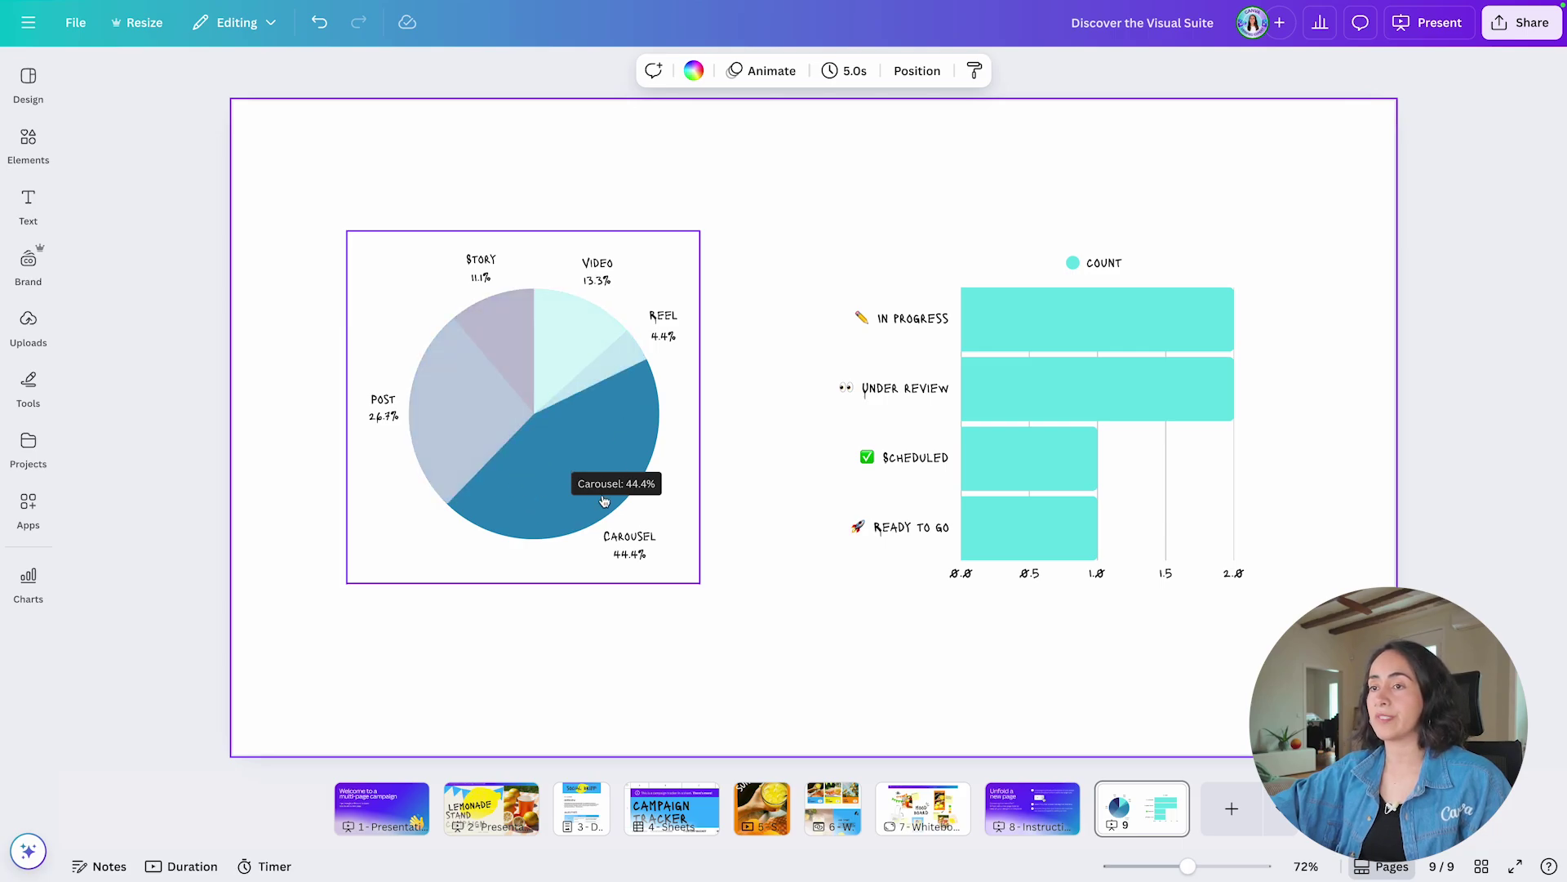
pyautogui.click(672, 809)
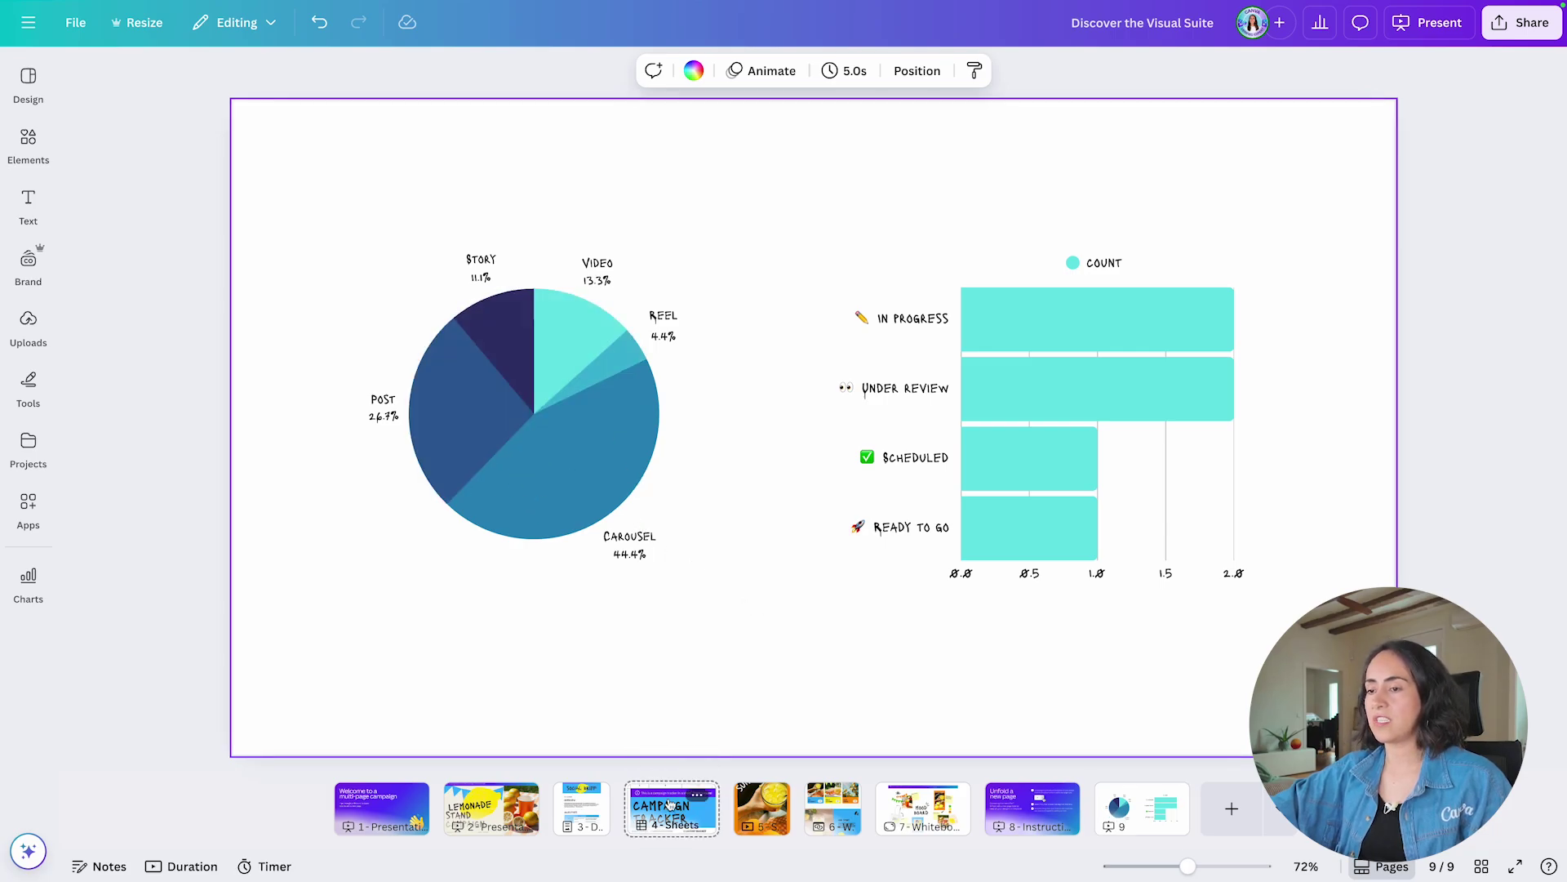
pyautogui.click(1065, 519)
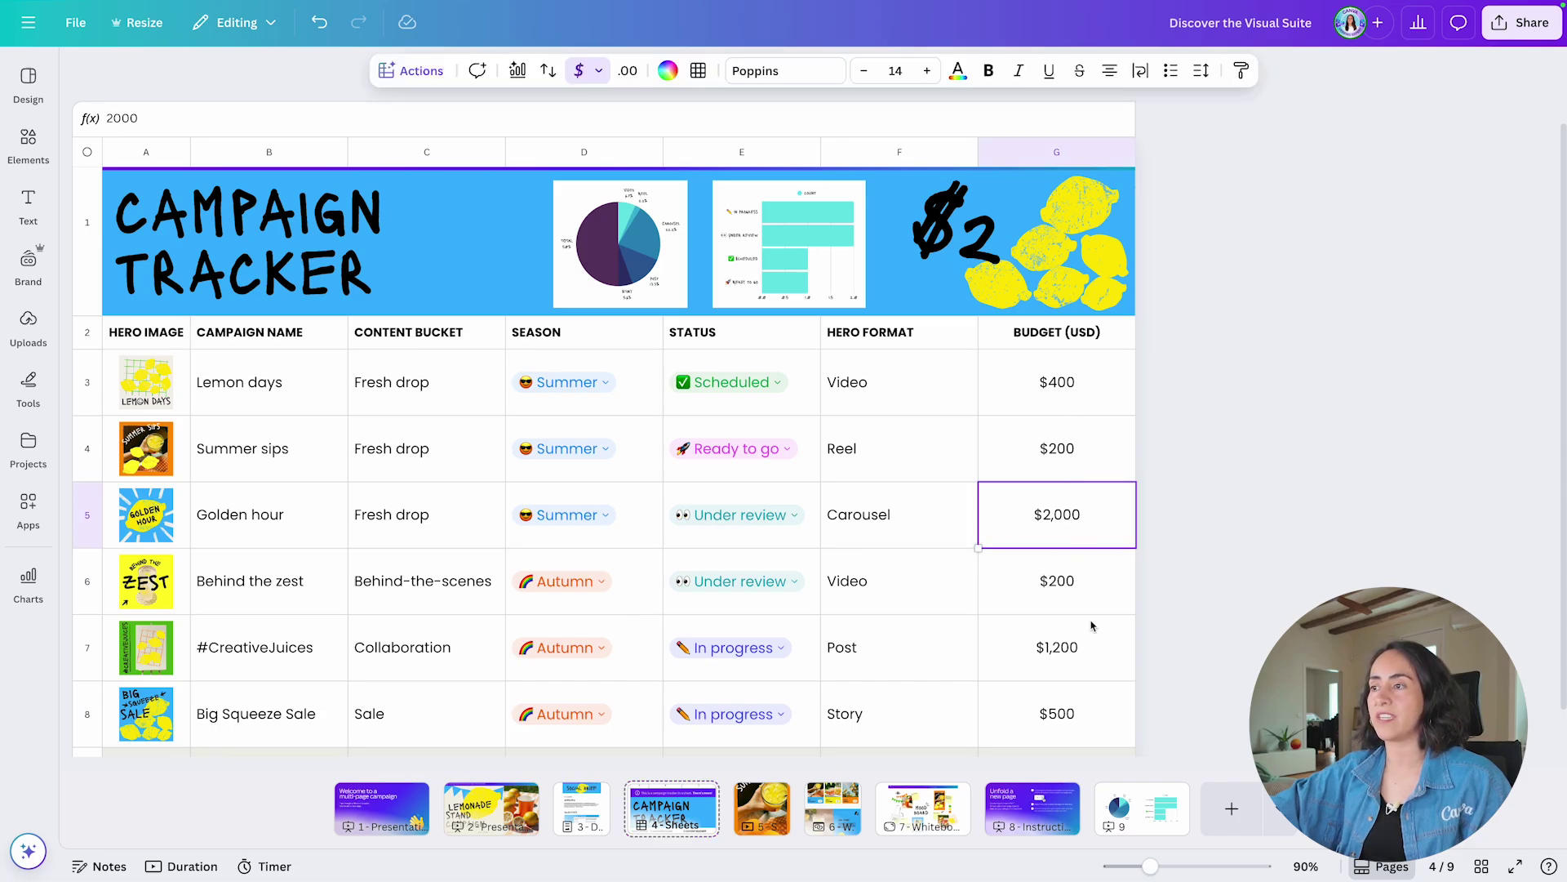
pyautogui.doubleClick(1084, 514)
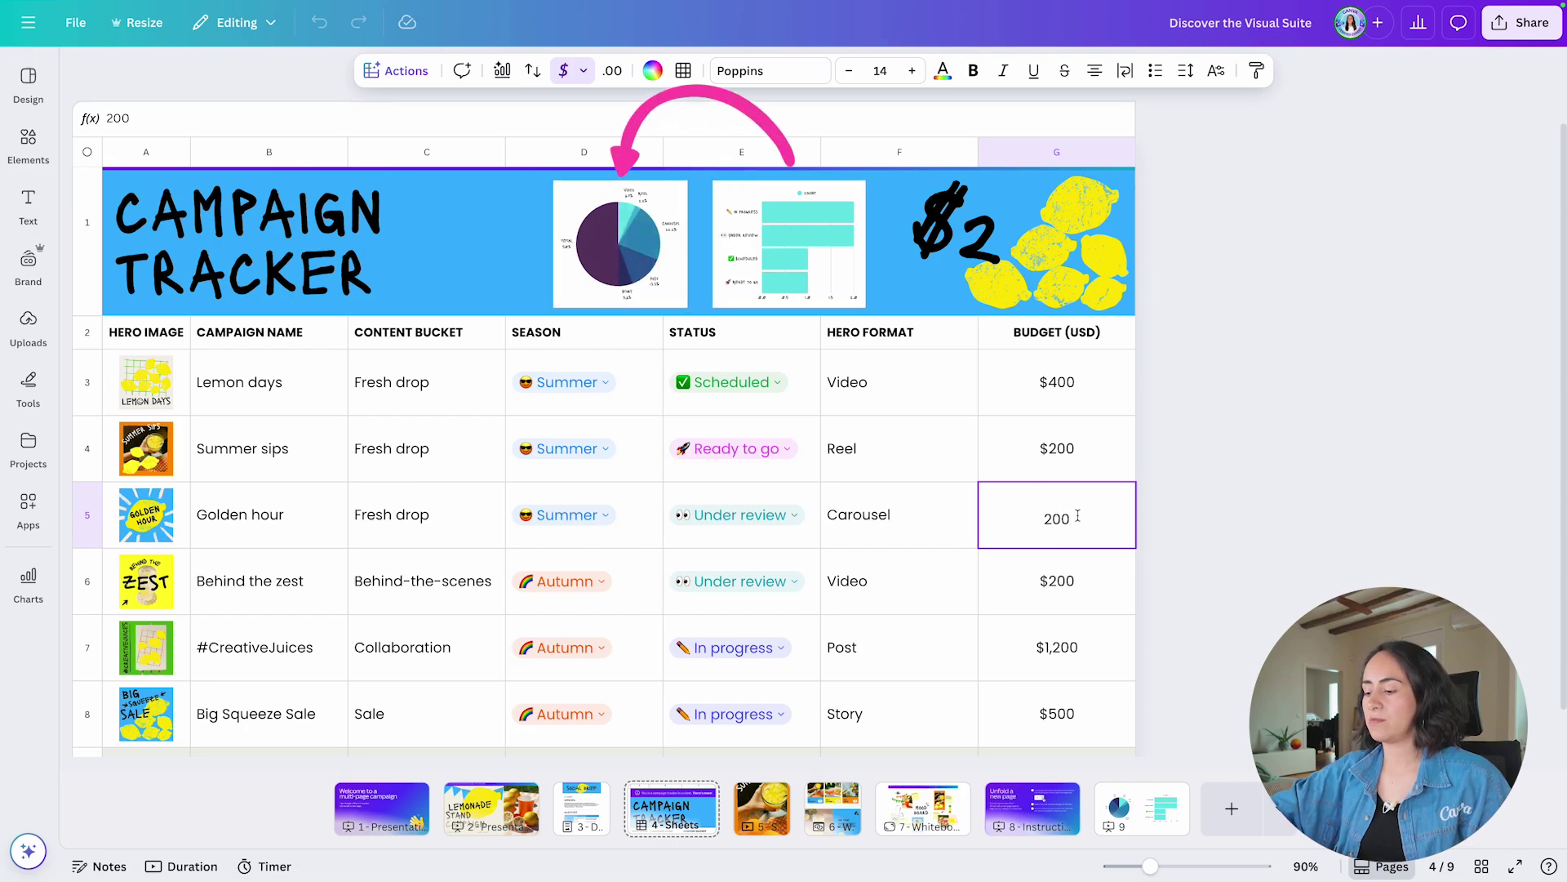
pyautogui.press('Return')
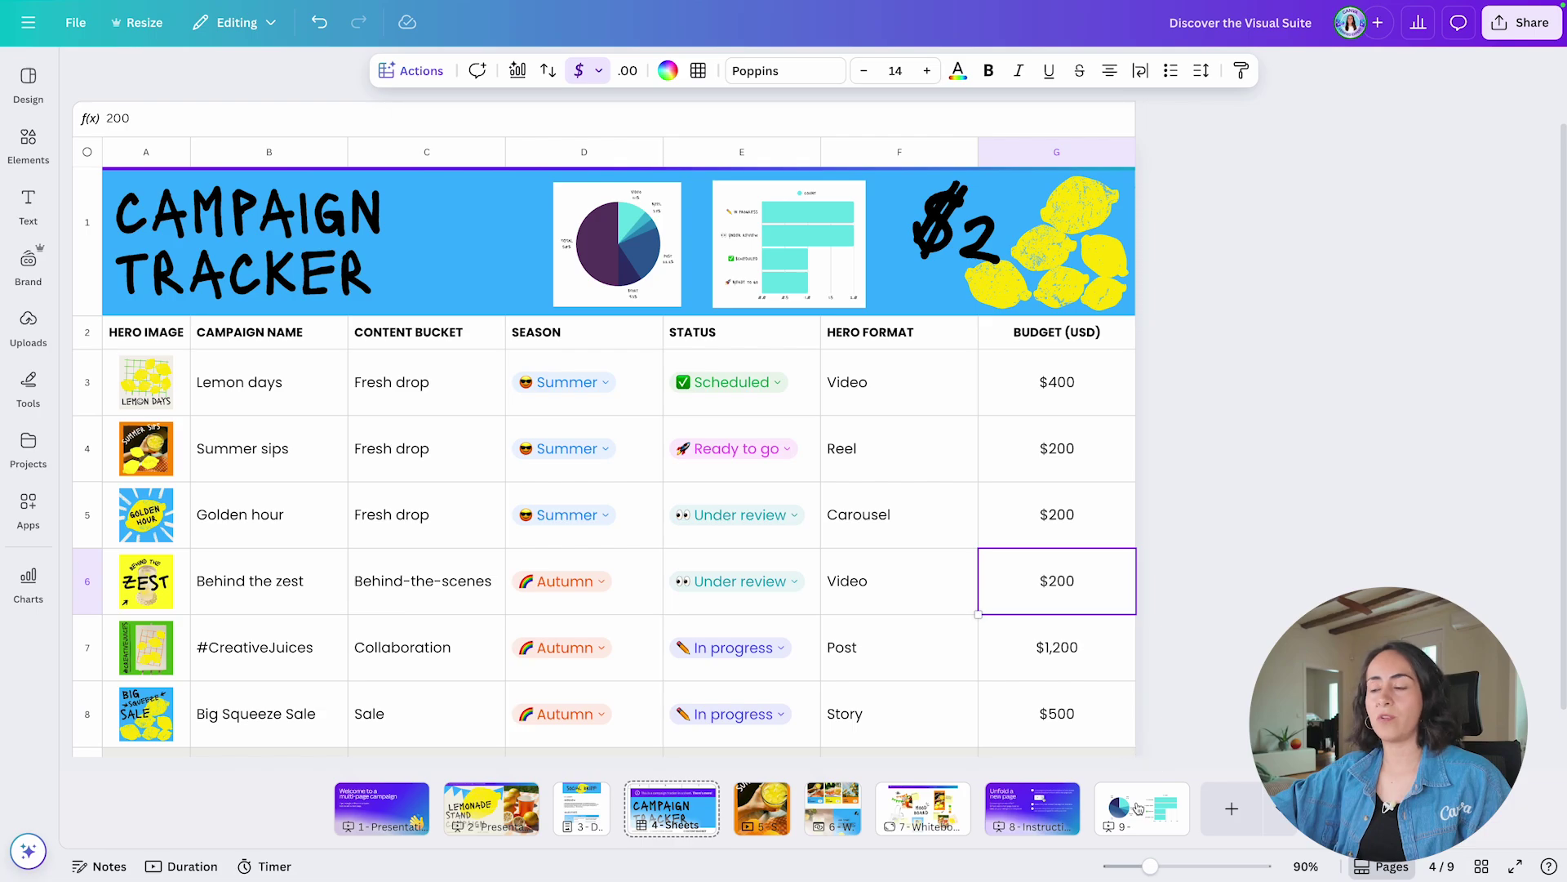
pyautogui.click(1137, 808)
pyautogui.moveTo(527, 317)
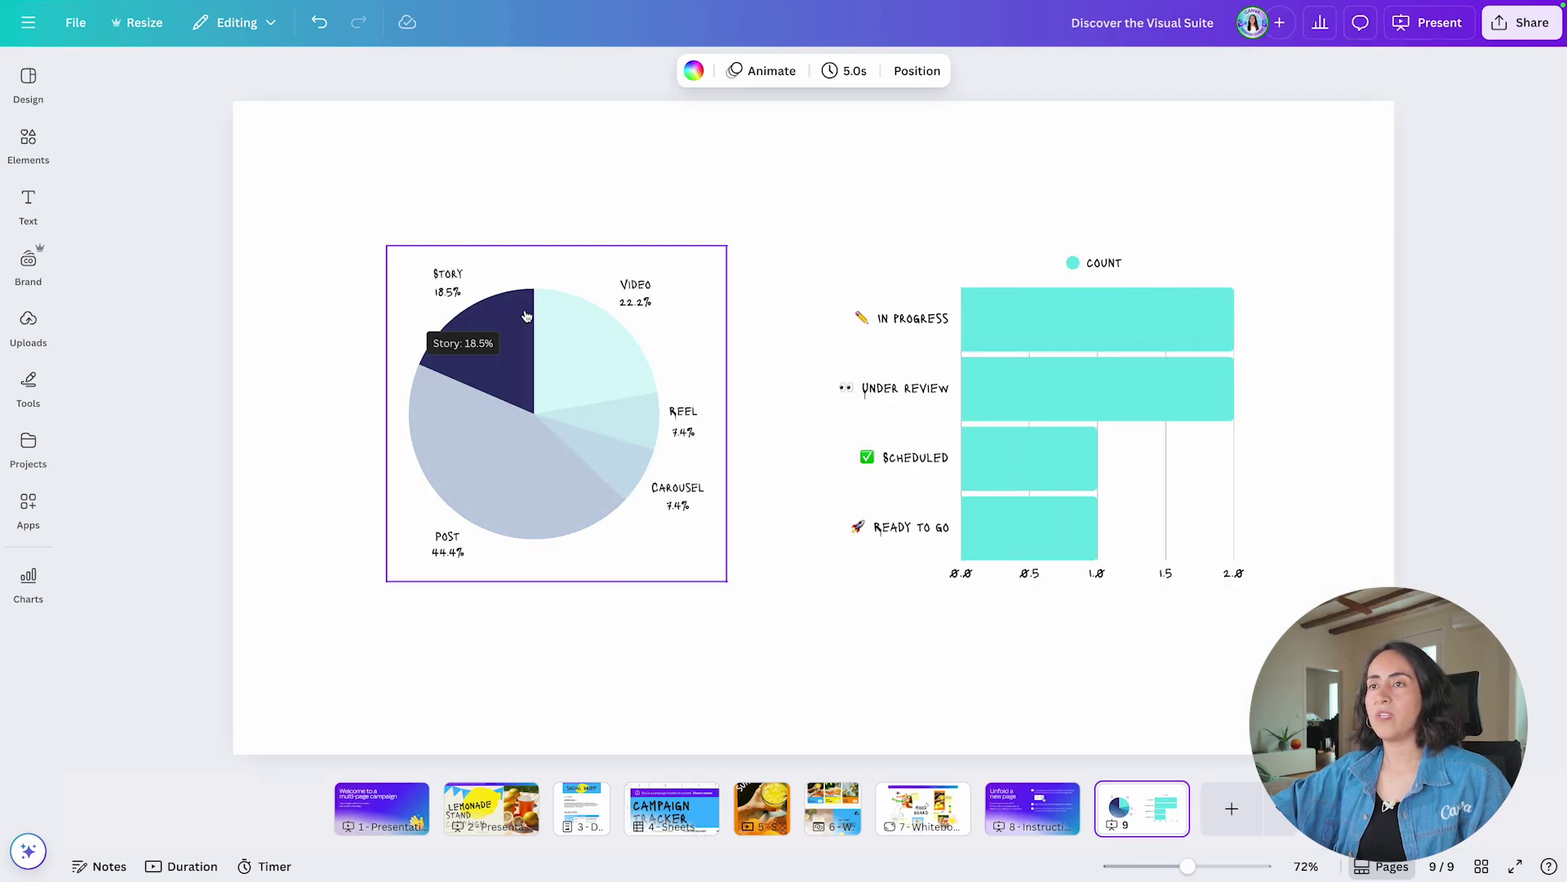
pyautogui.moveTo(628, 478)
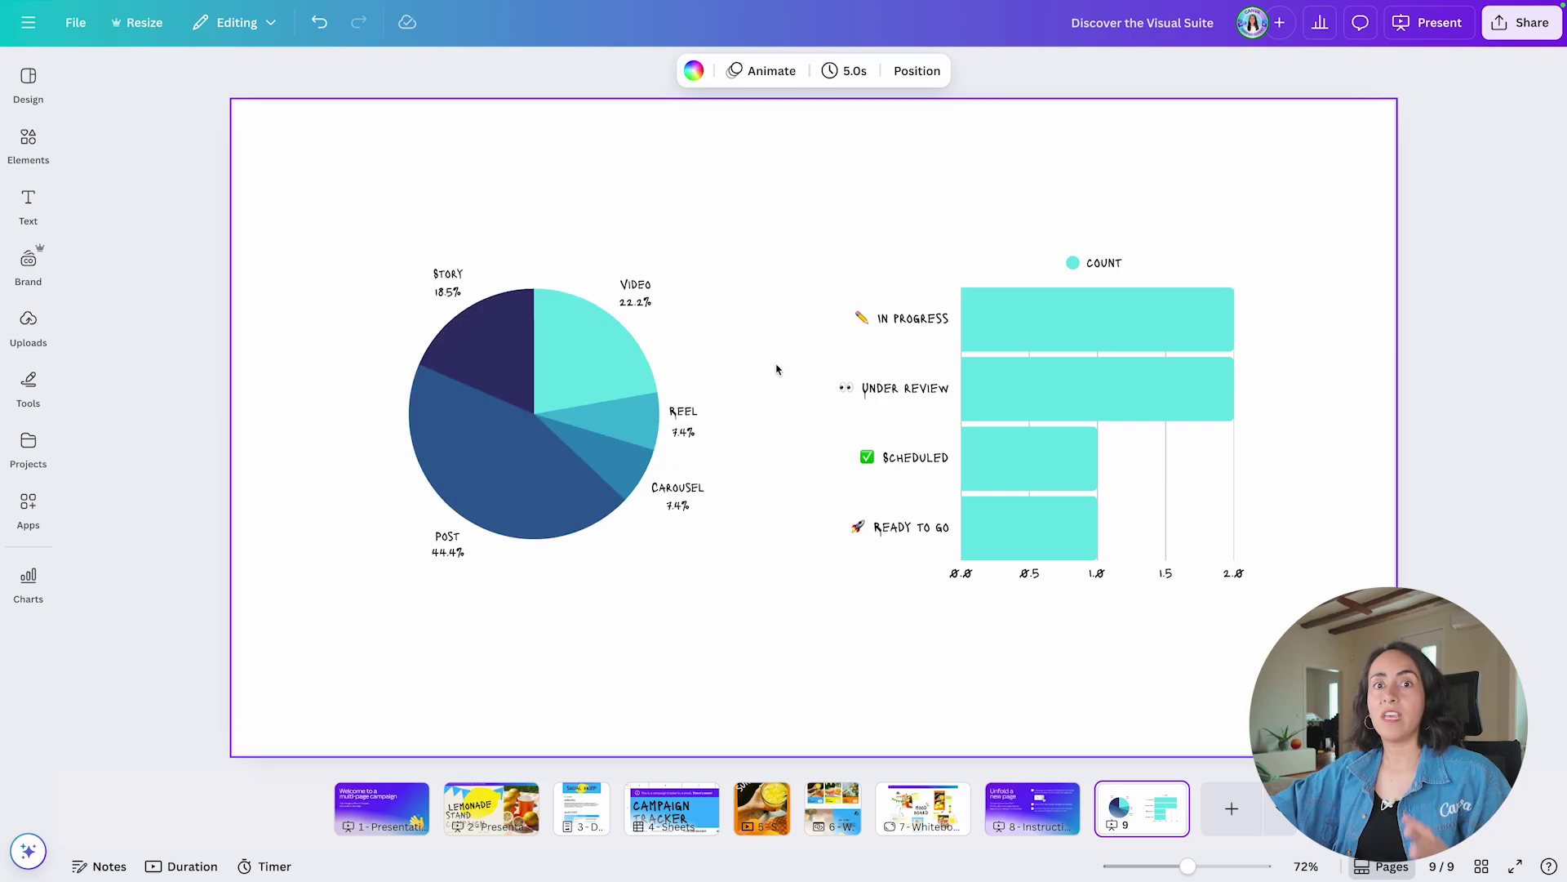
pyautogui.moveTo(479, 381)
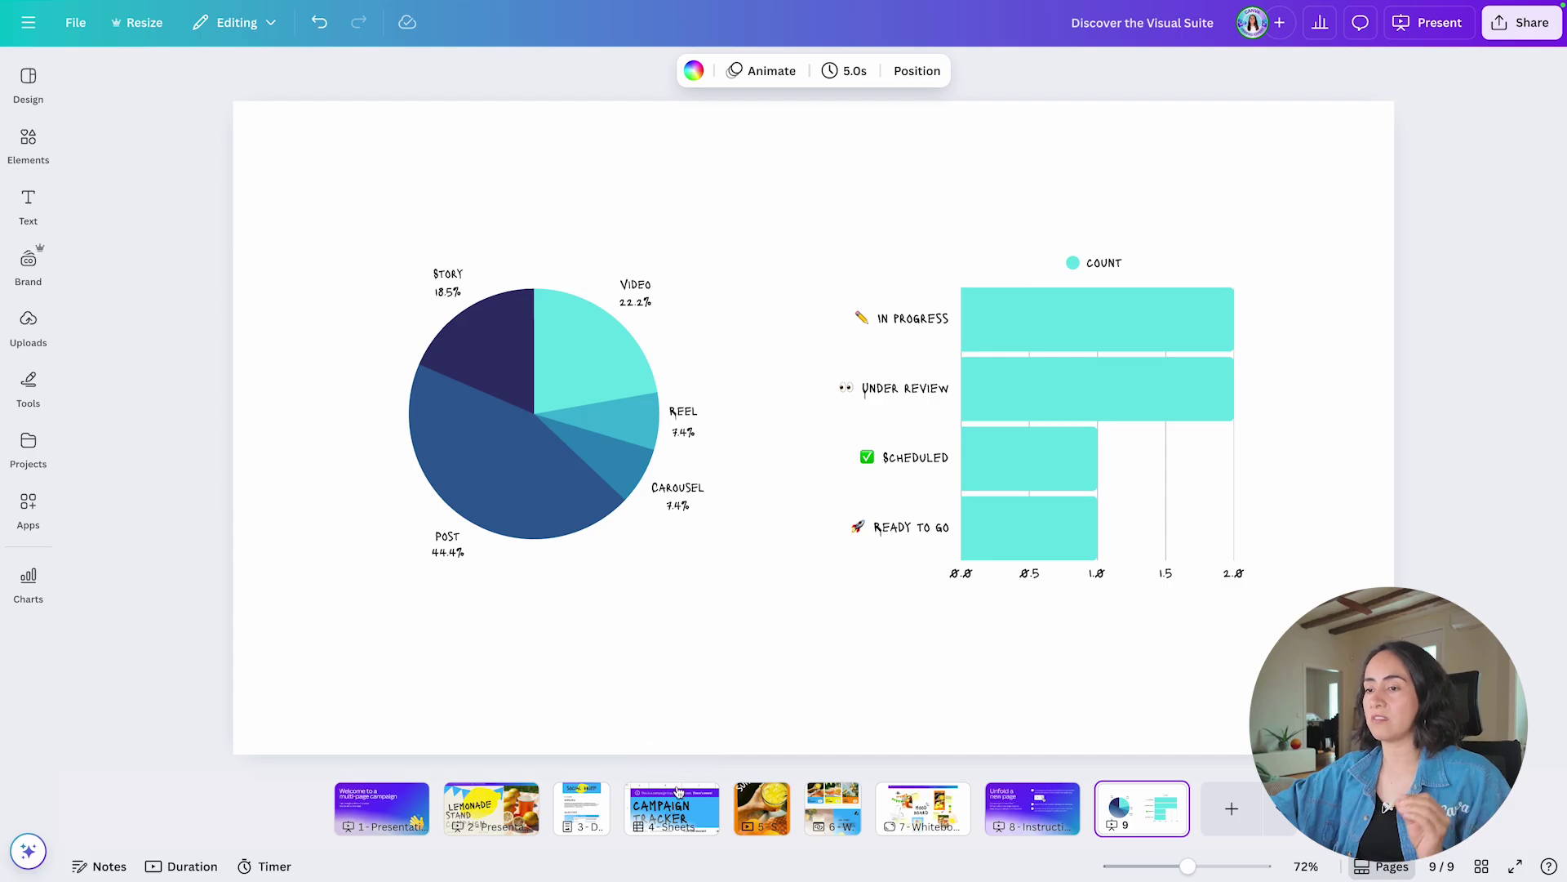
# - Set the Golden hour campaign's budget to $2,000 on the Sheets page and return to presentation page 9
pyautogui.click(677, 792)
pyautogui.doubleClick(1079, 485)
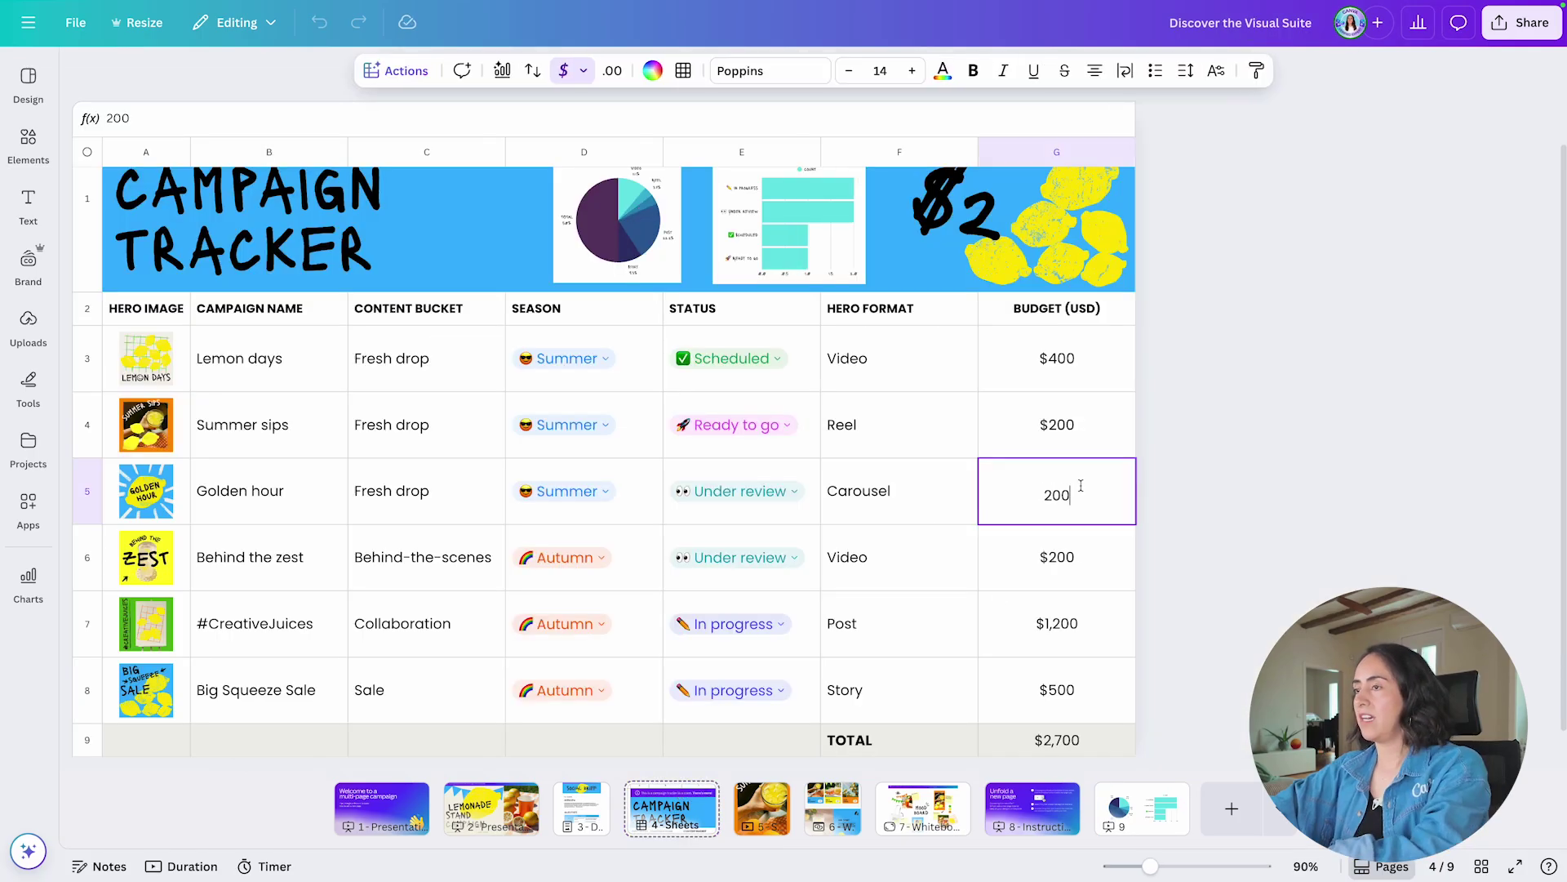
pyautogui.press('Return')
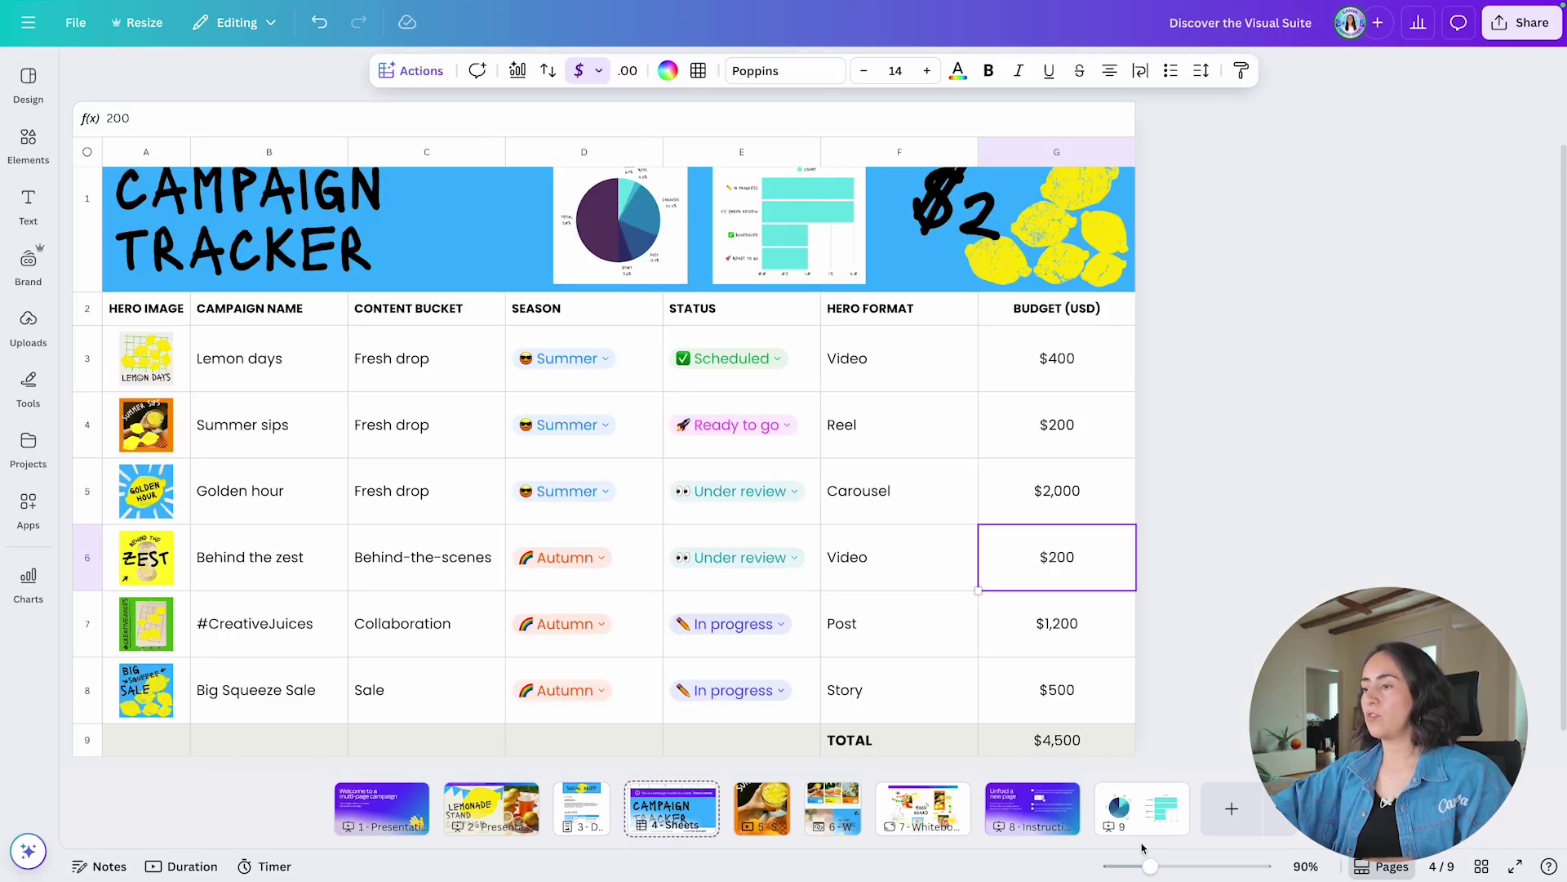
pyautogui.click(1136, 824)
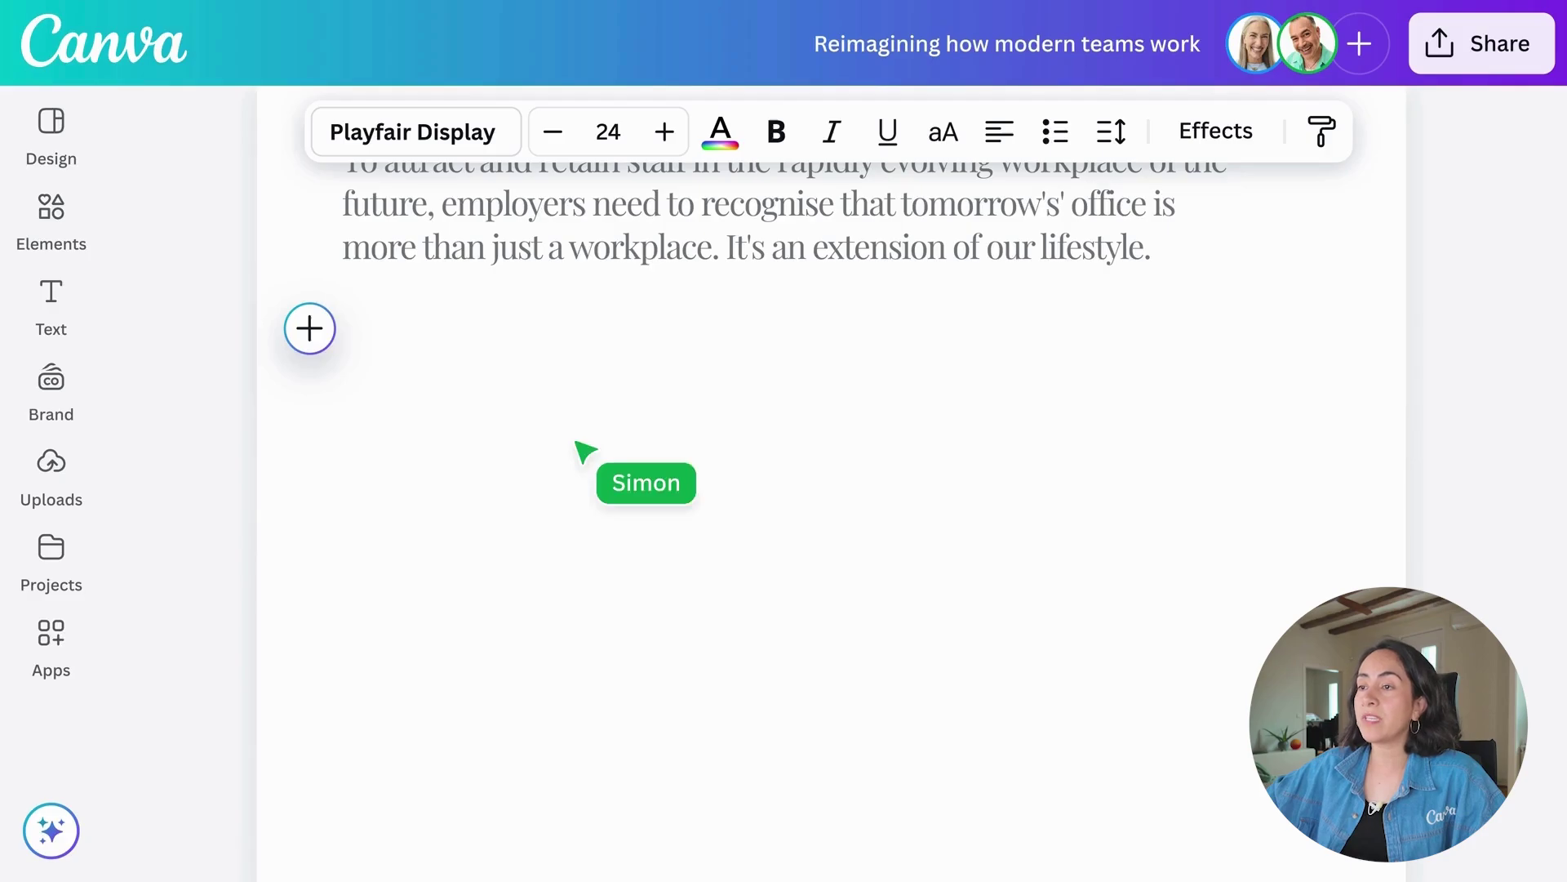
# - Insert the recent design "The future of work report" as a scrollable design below the document's paragraph and preview its Total Spend by Sector section
pyautogui.click(309, 328)
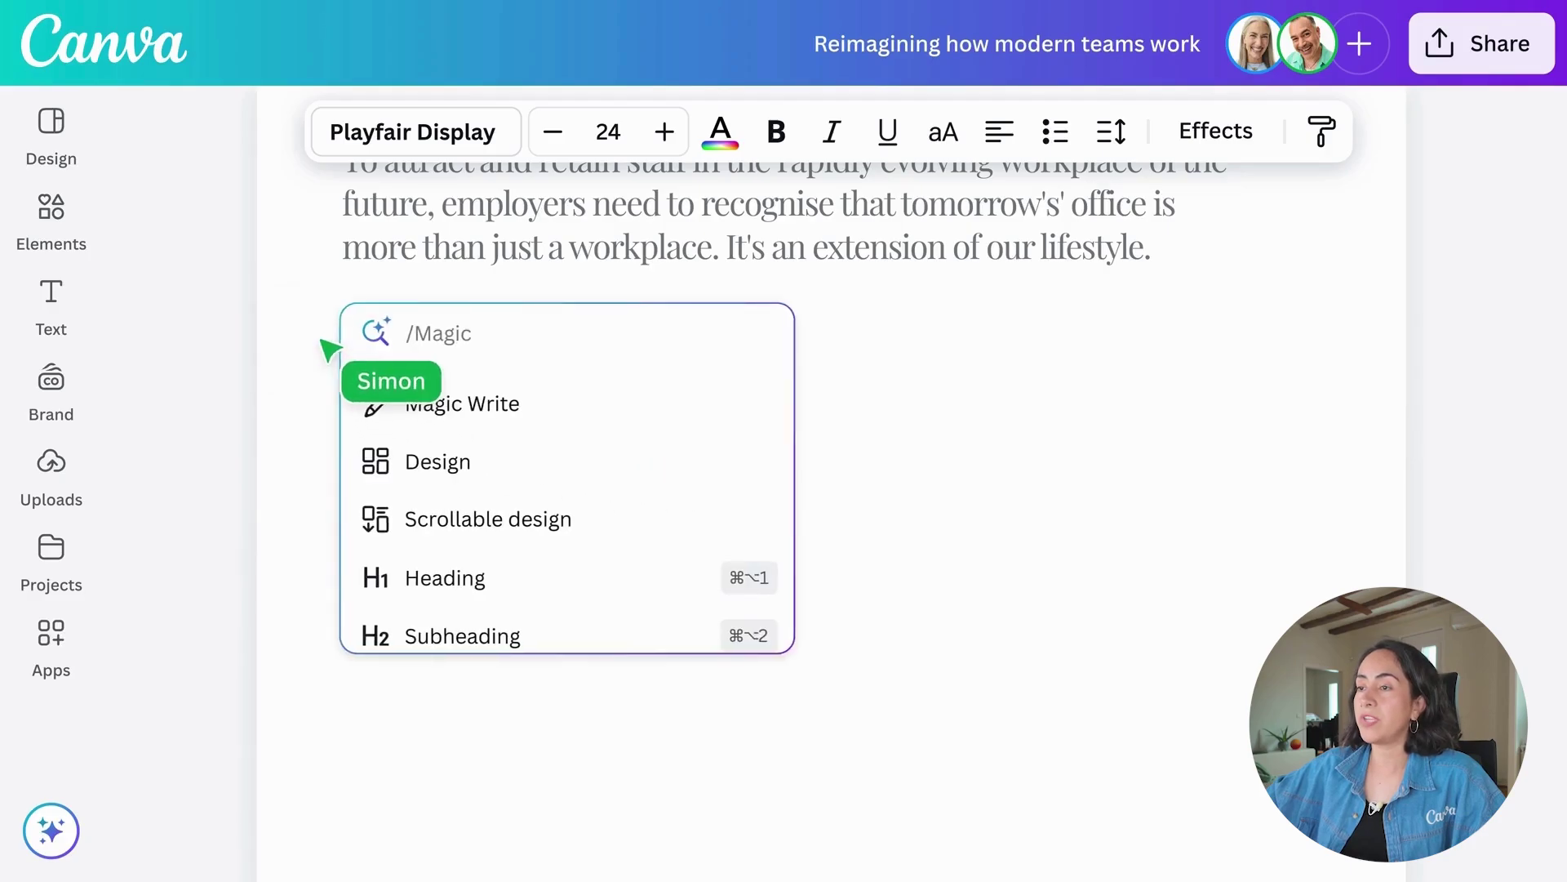
pyautogui.click(617, 506)
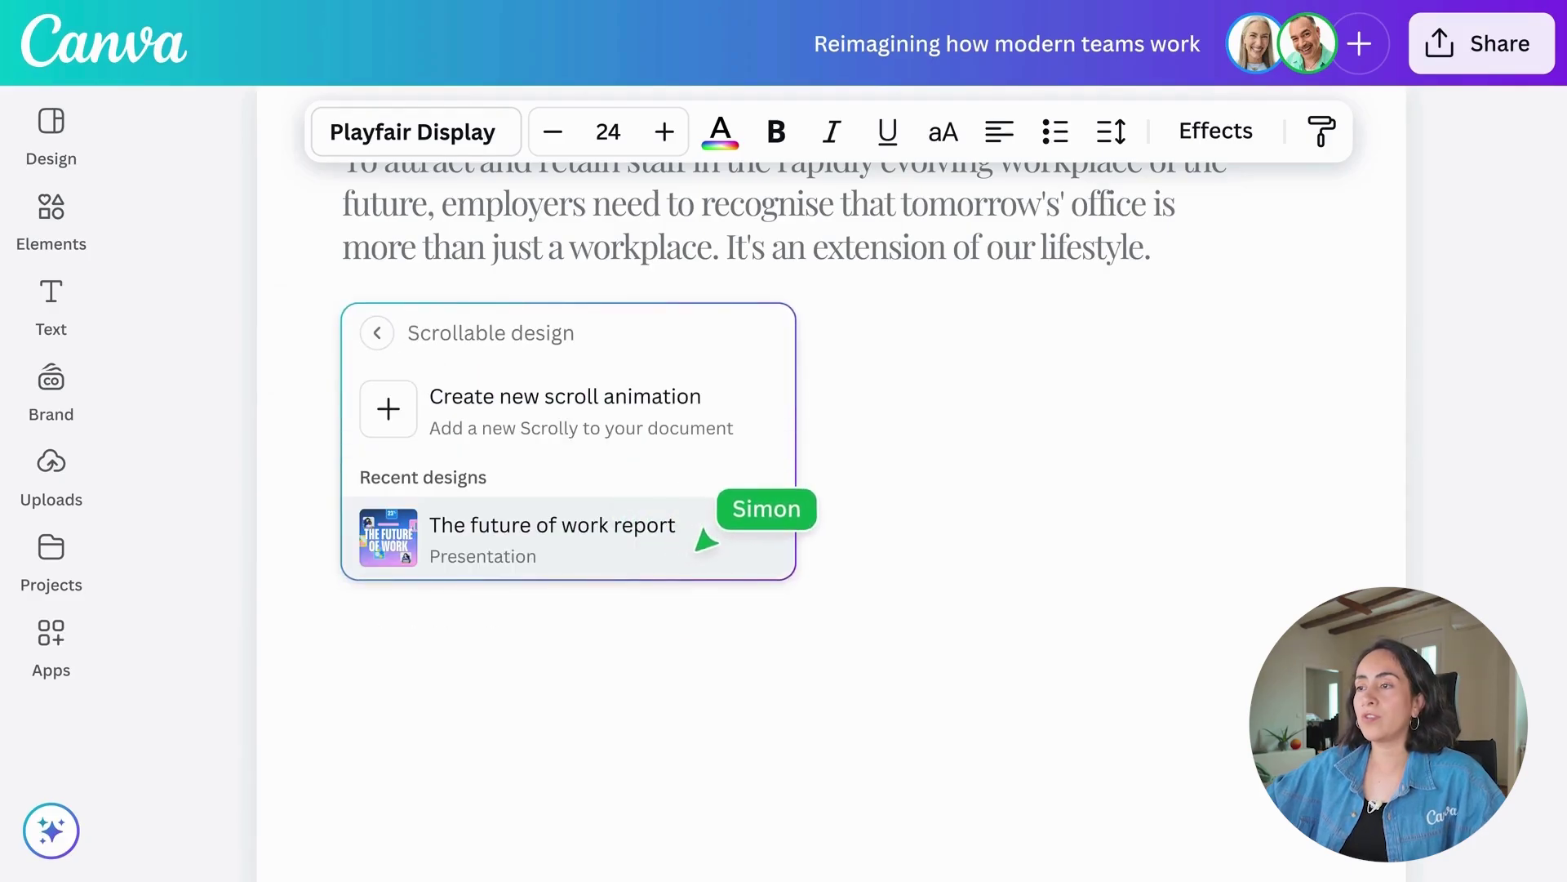
pyautogui.click(572, 535)
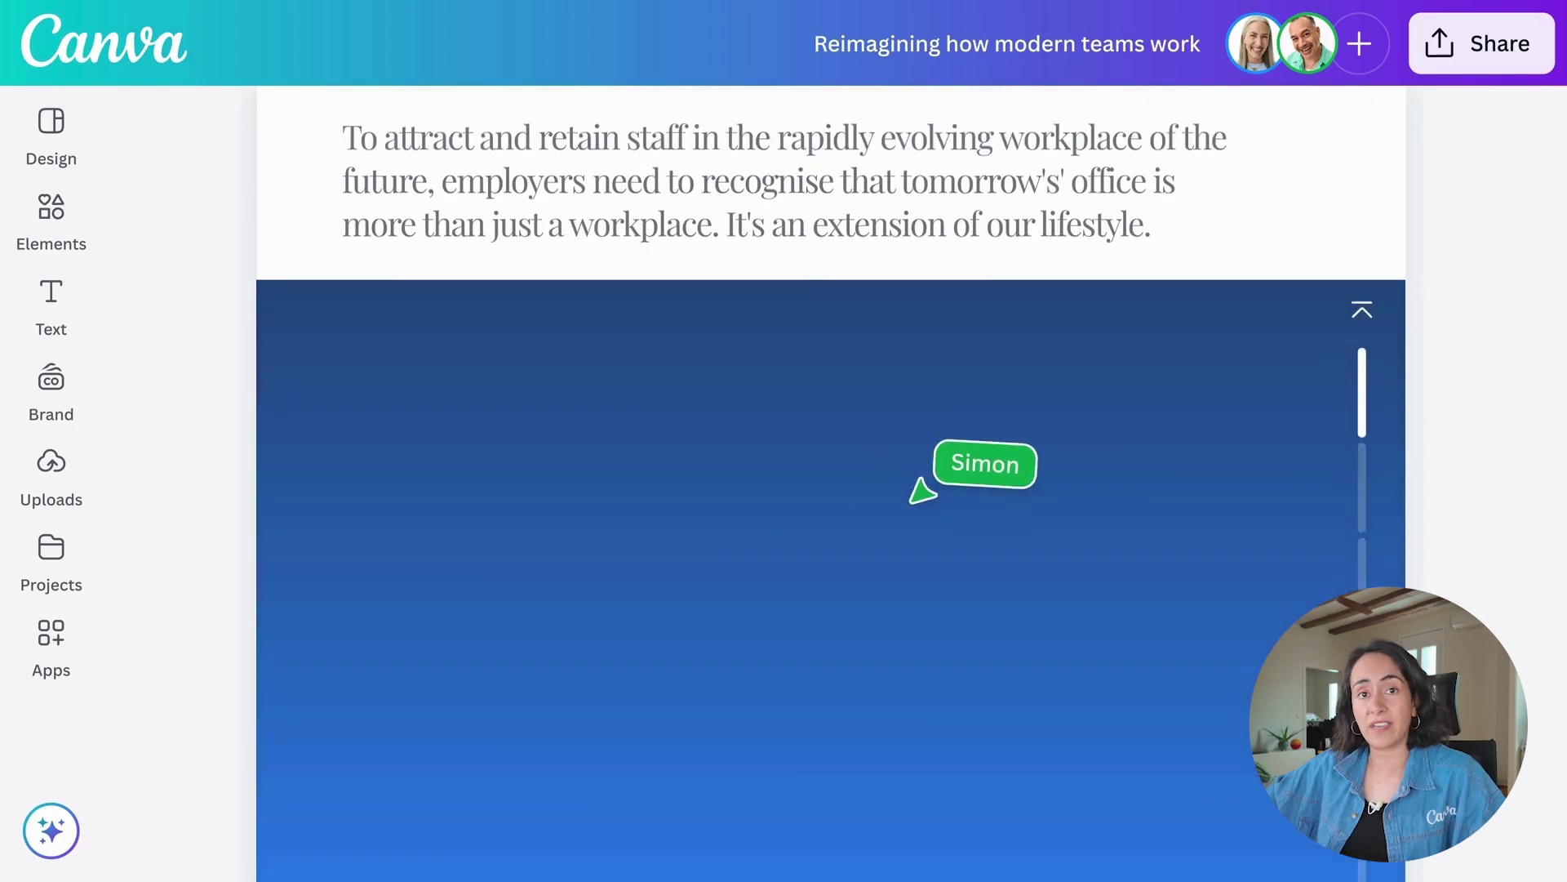
pyautogui.scroll(-5, 917, 487)
pyautogui.scroll(-5, 1306, 326)
pyautogui.scroll(-10, 1308, 482)
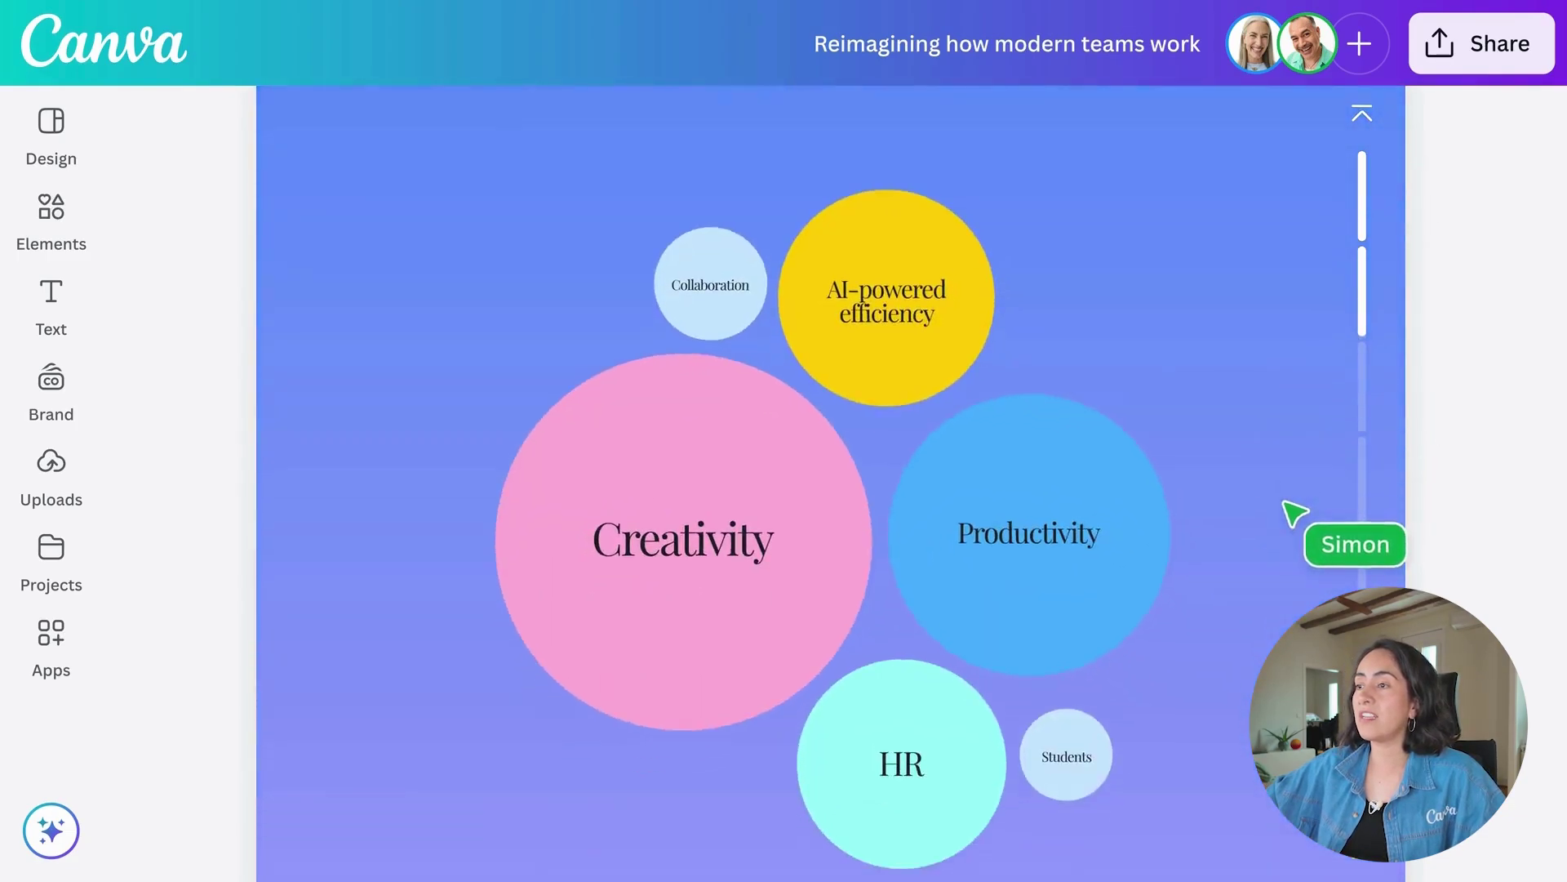
pyautogui.scroll(-10, 745, 298)
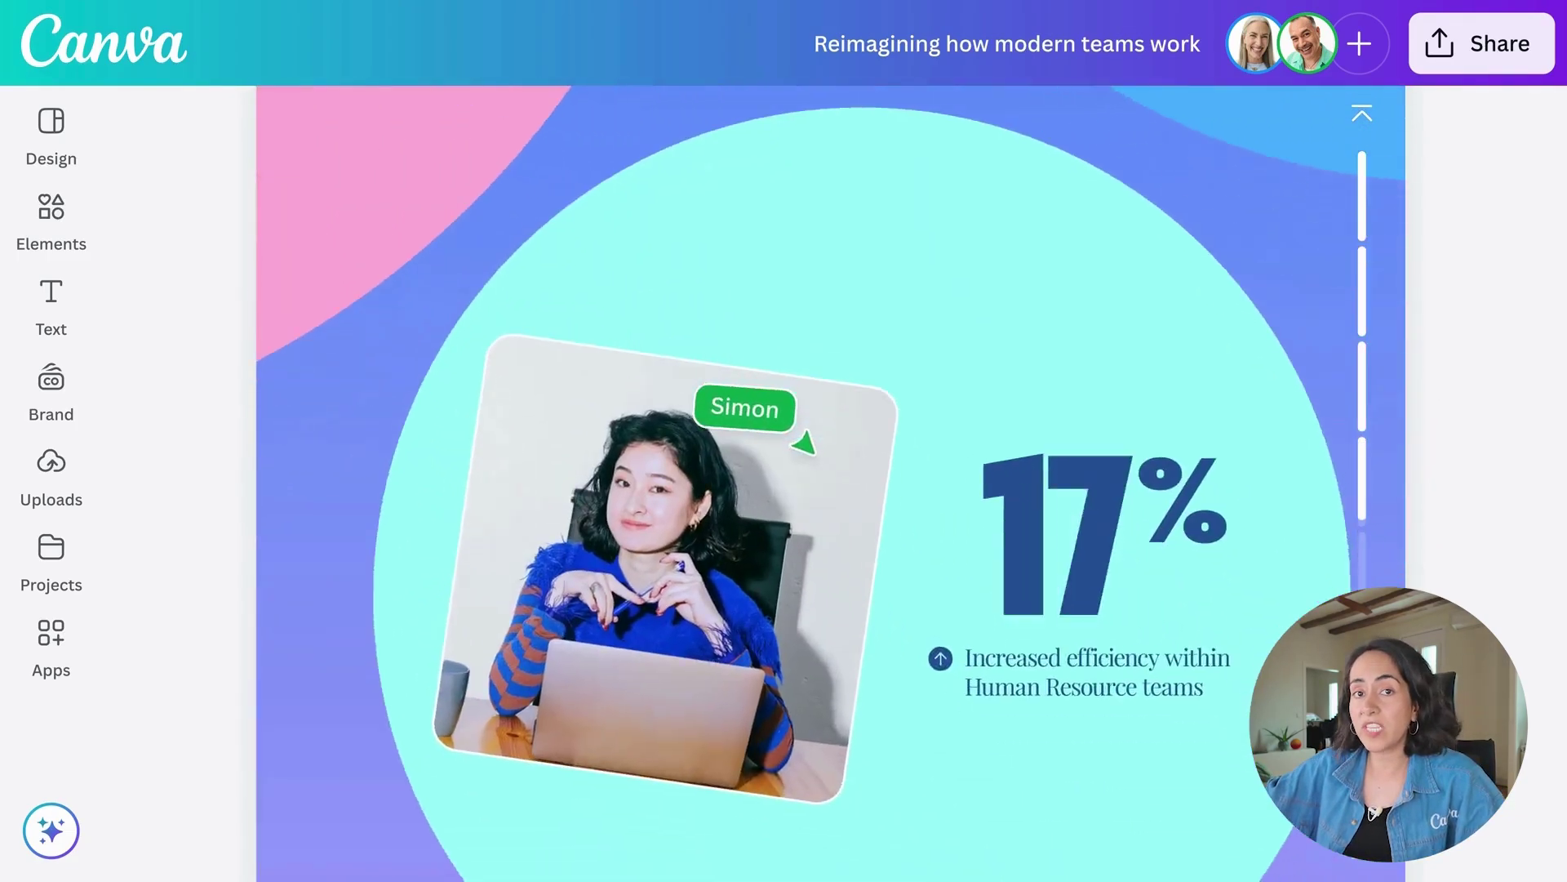
pyautogui.scroll(-5, 816, 490)
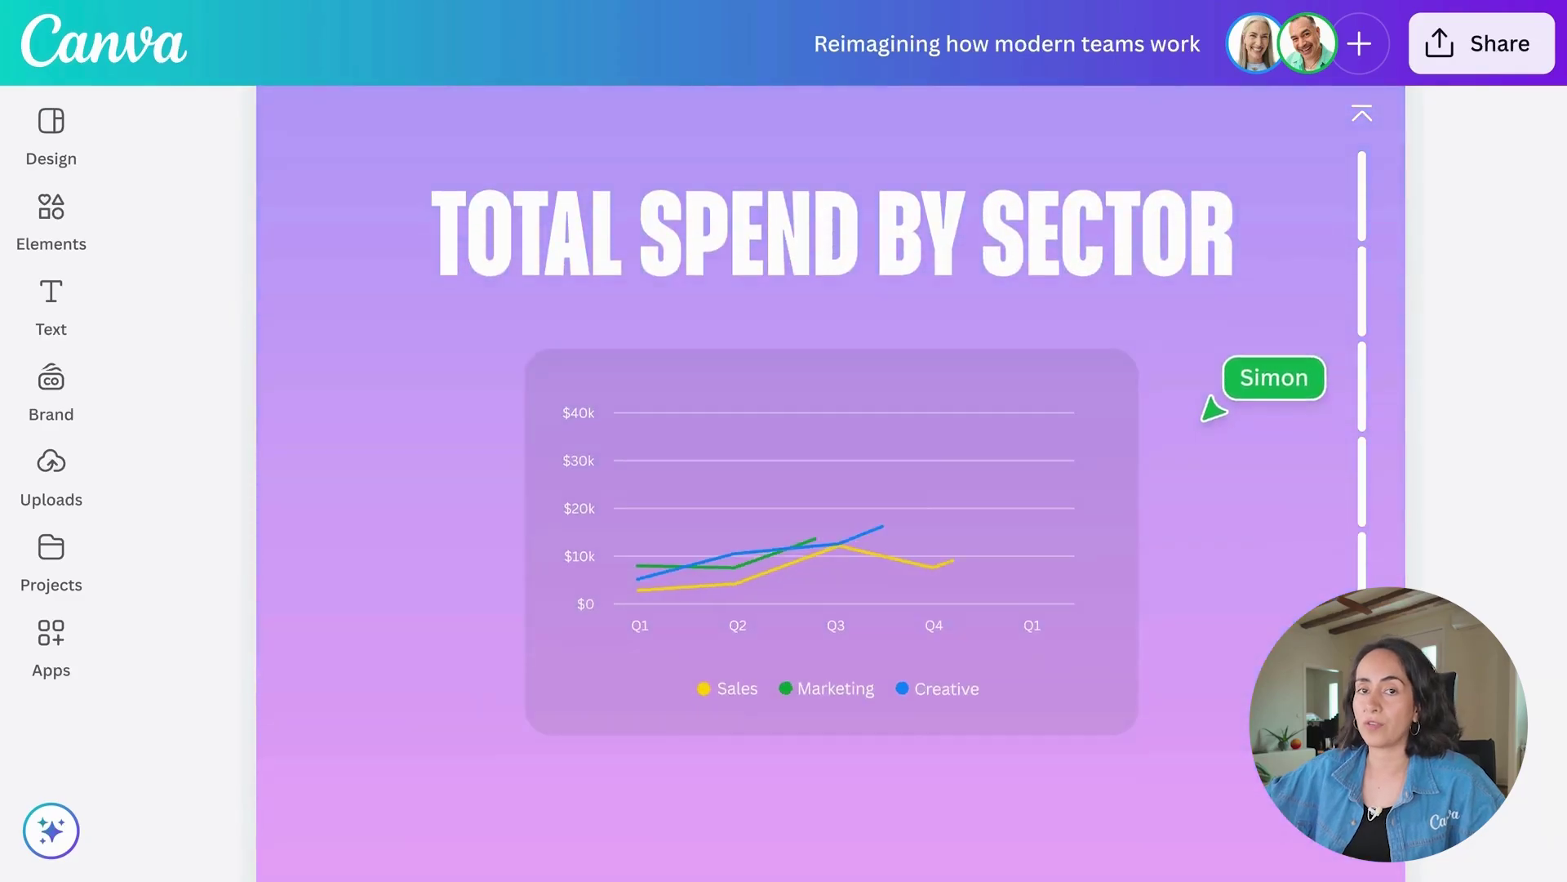